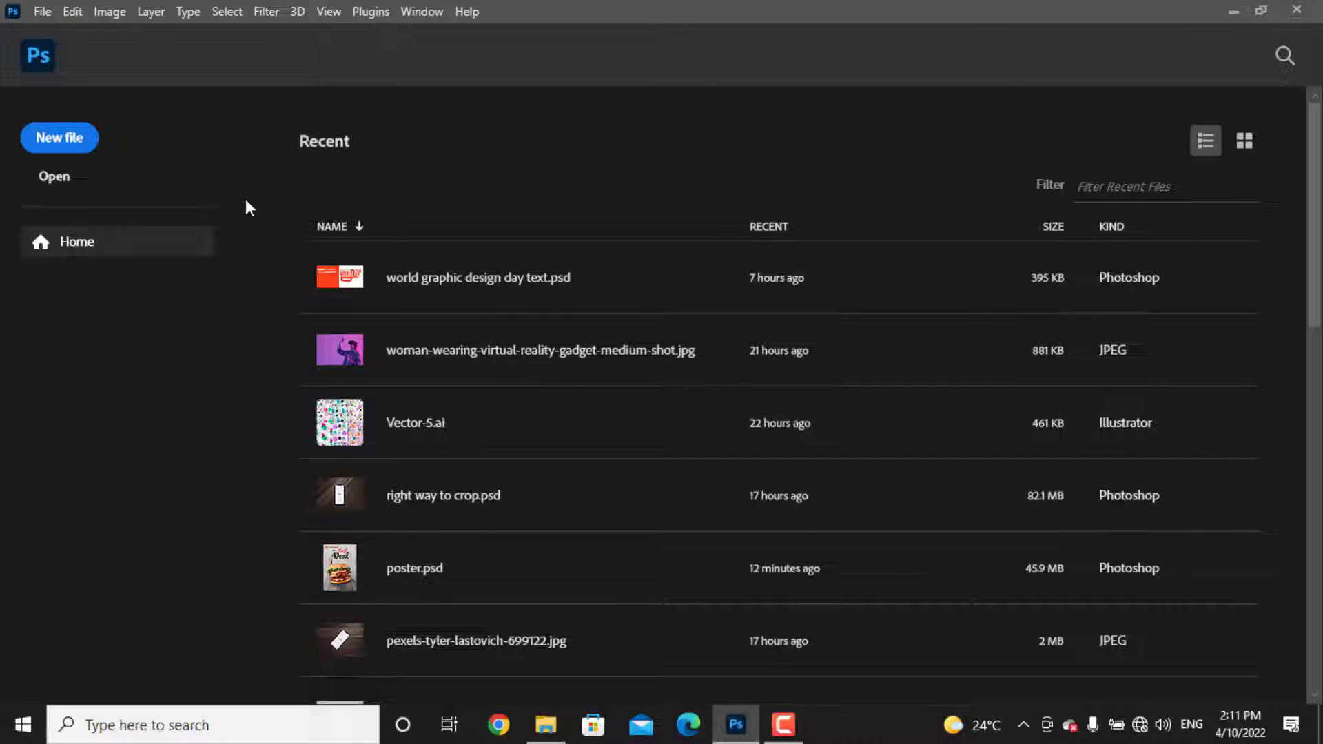
Step: Create Untitled-1 as a blank 1275 × 1785 px, 72 ppi RGB document
click(72, 142)
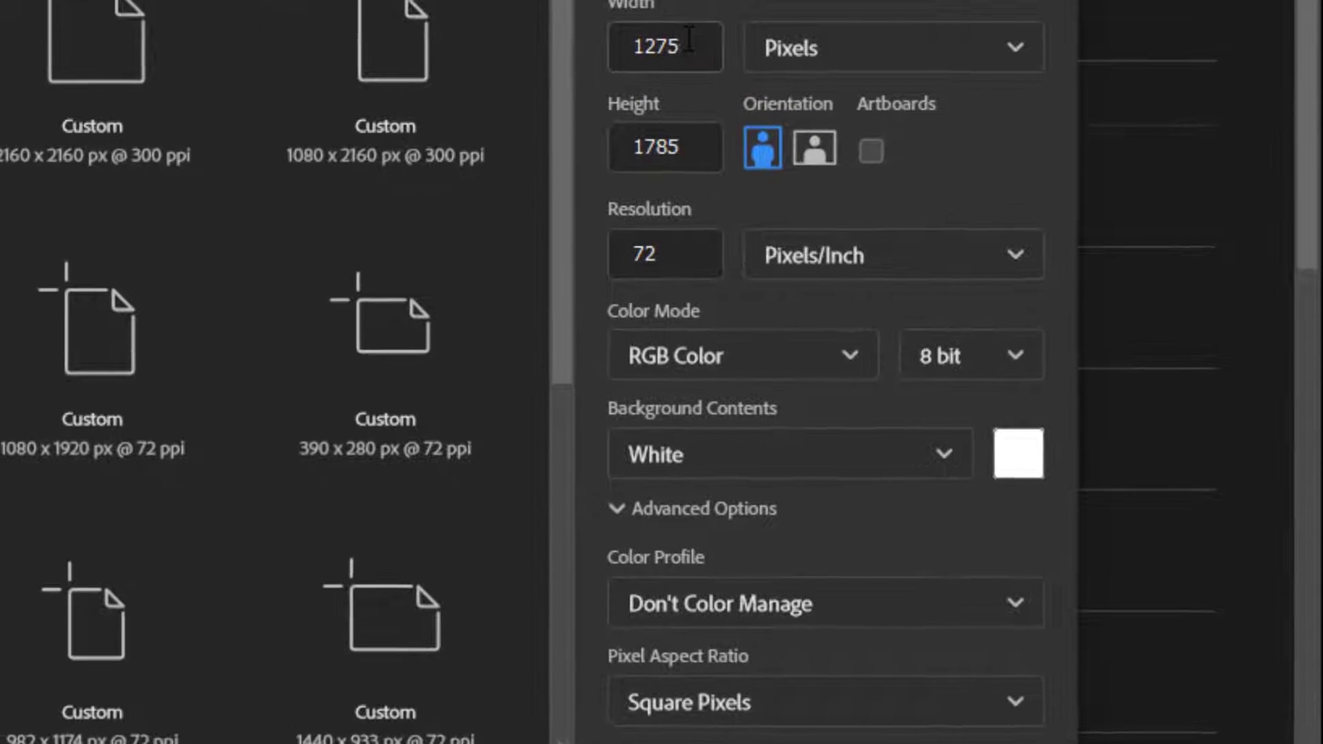
click(945, 187)
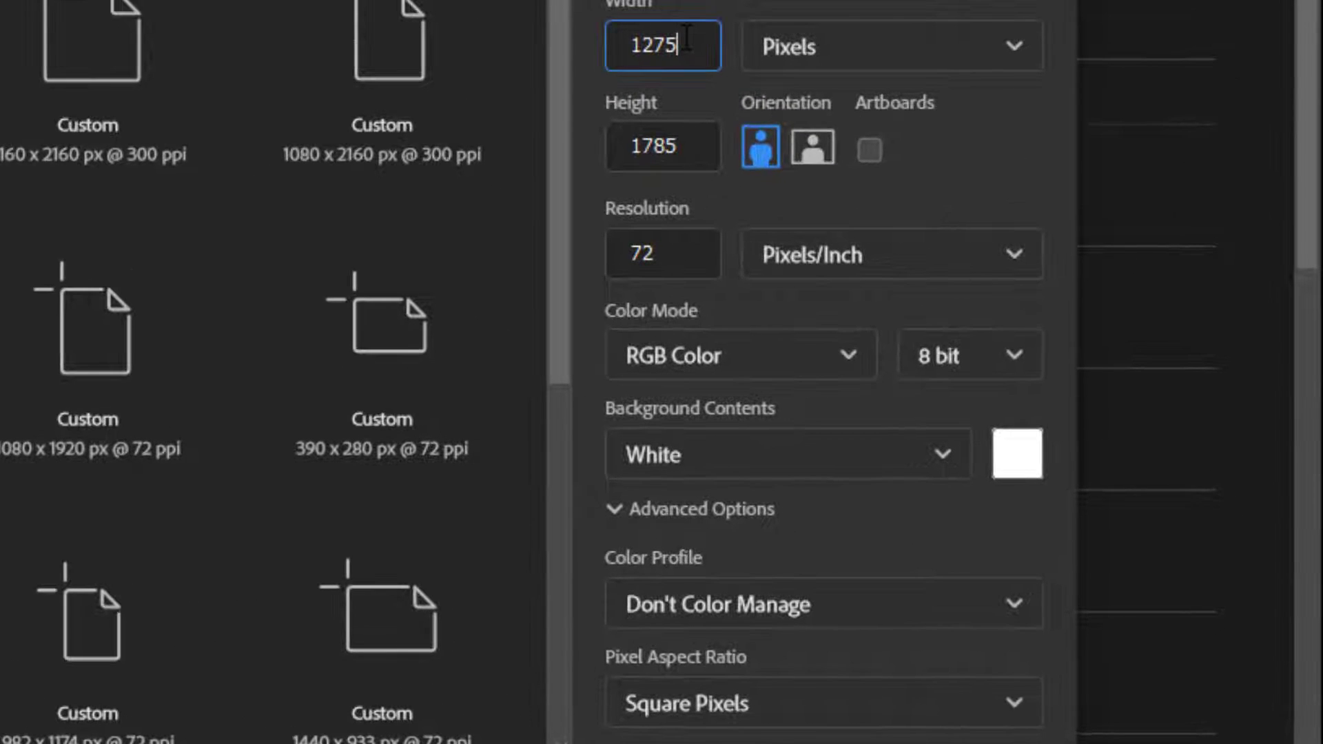
click(694, 144)
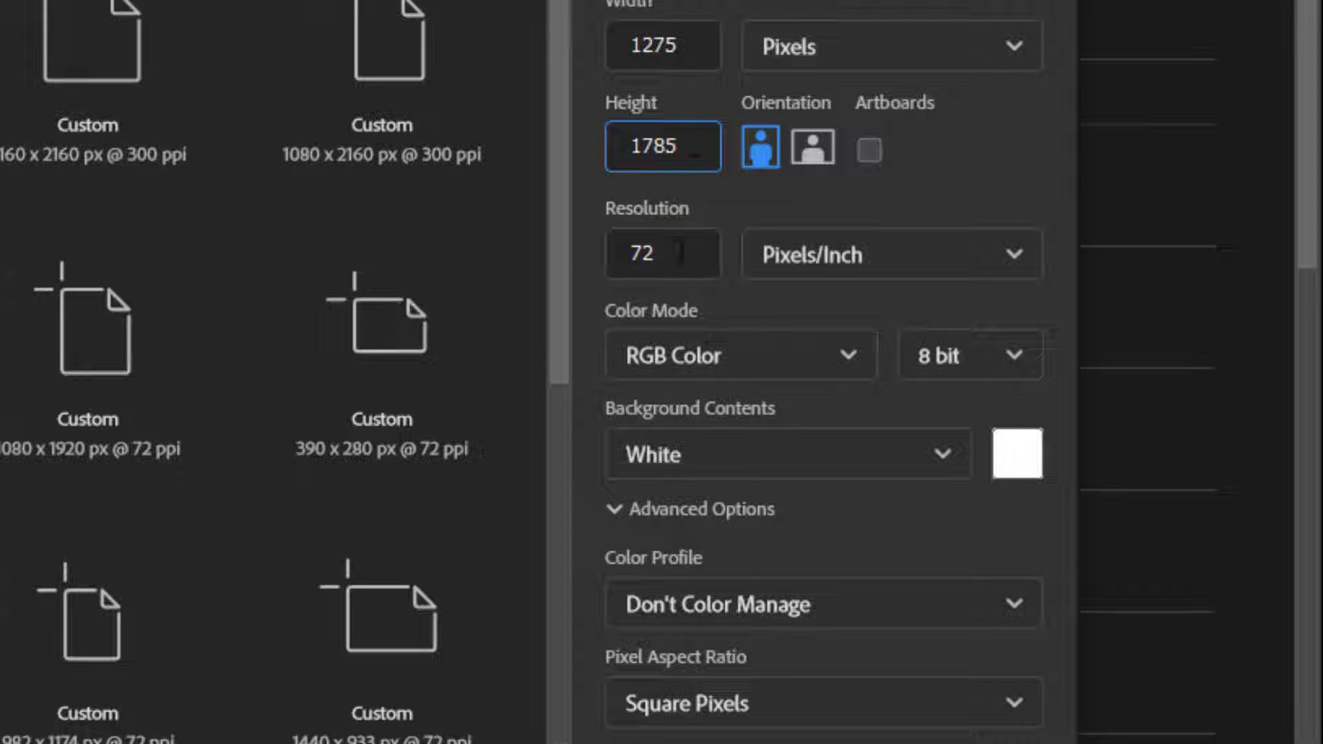
click(681, 253)
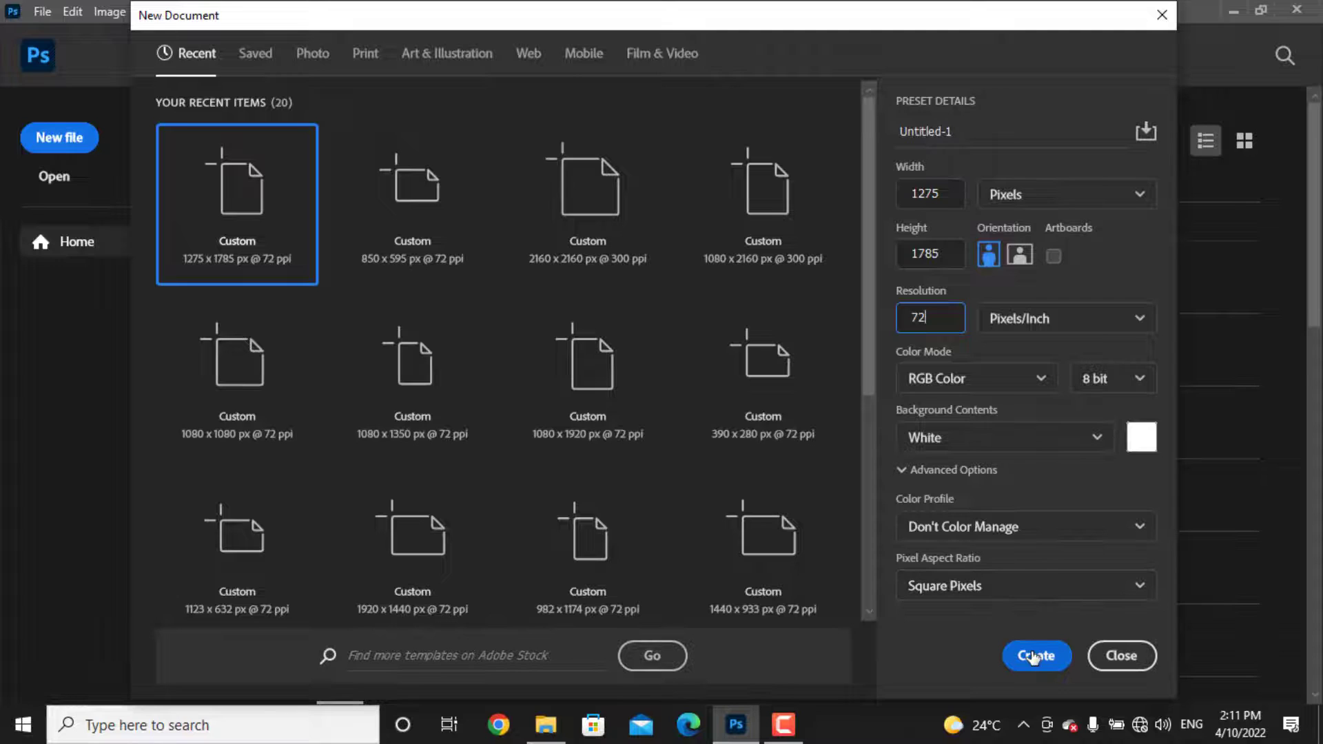
click(1032, 655)
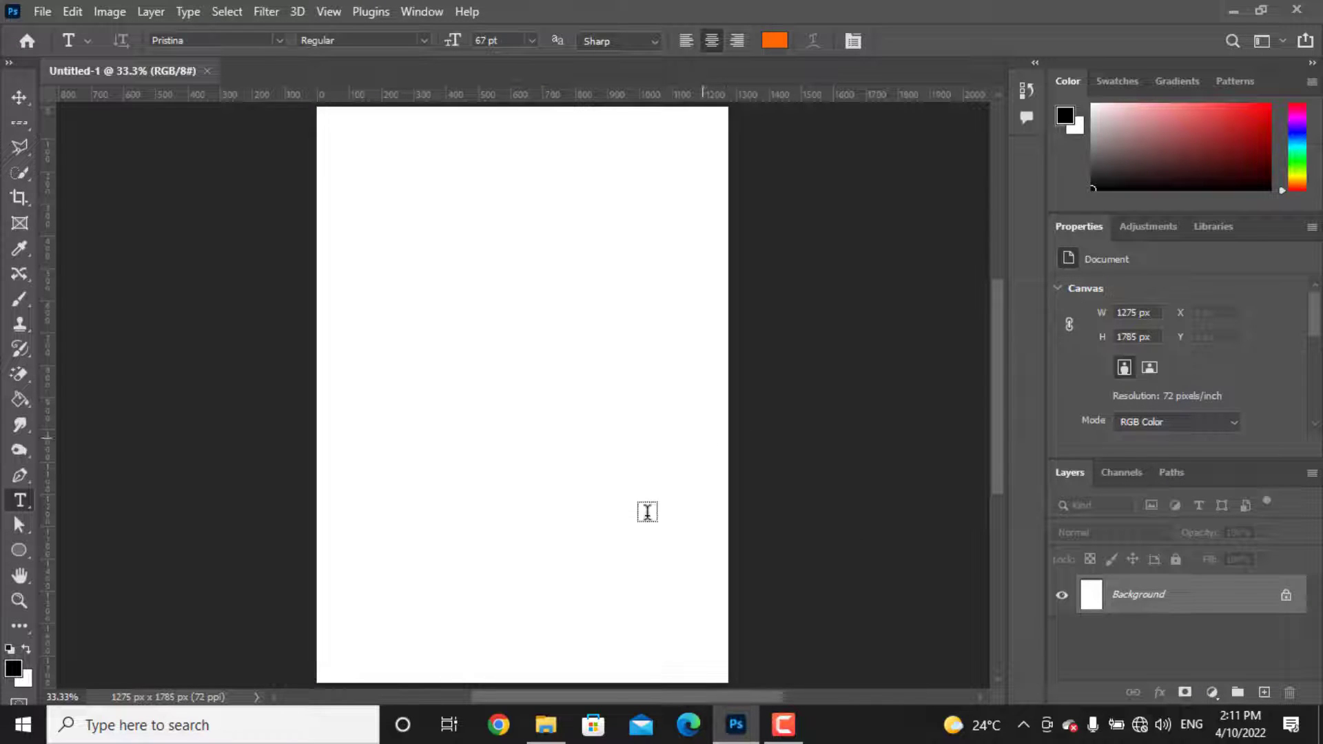
Step: Place texture-background from the stock images folder onto the canvas and float the Layers panel
click(546, 724)
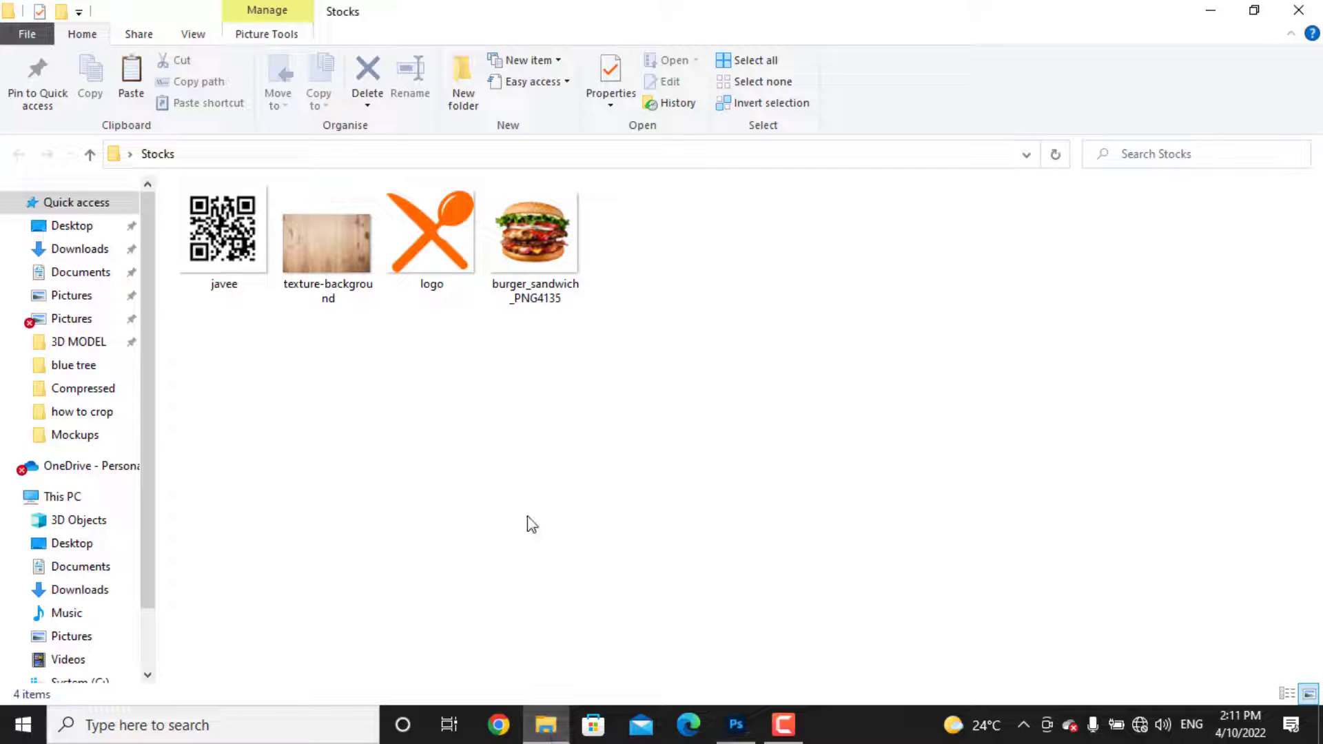
drag(579, 304, 361, 360)
drag(403, 317, 556, 527)
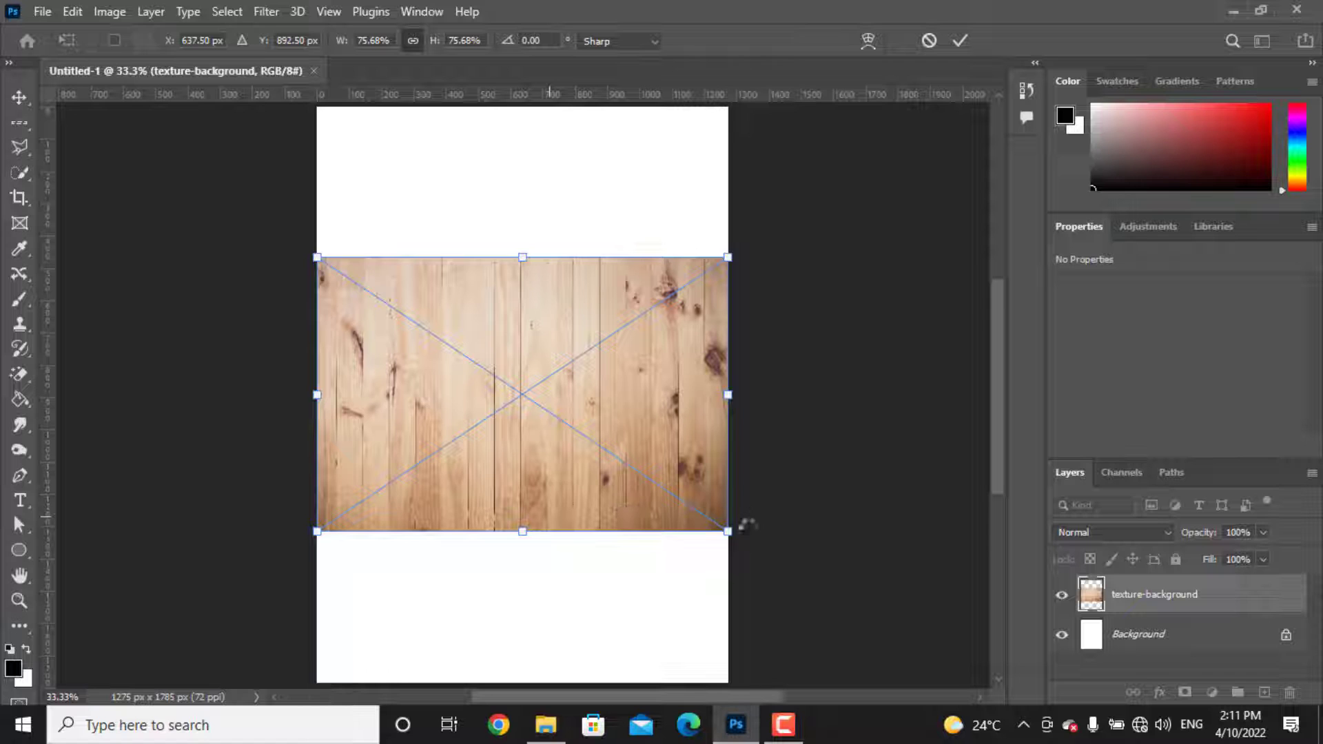
key(Return)
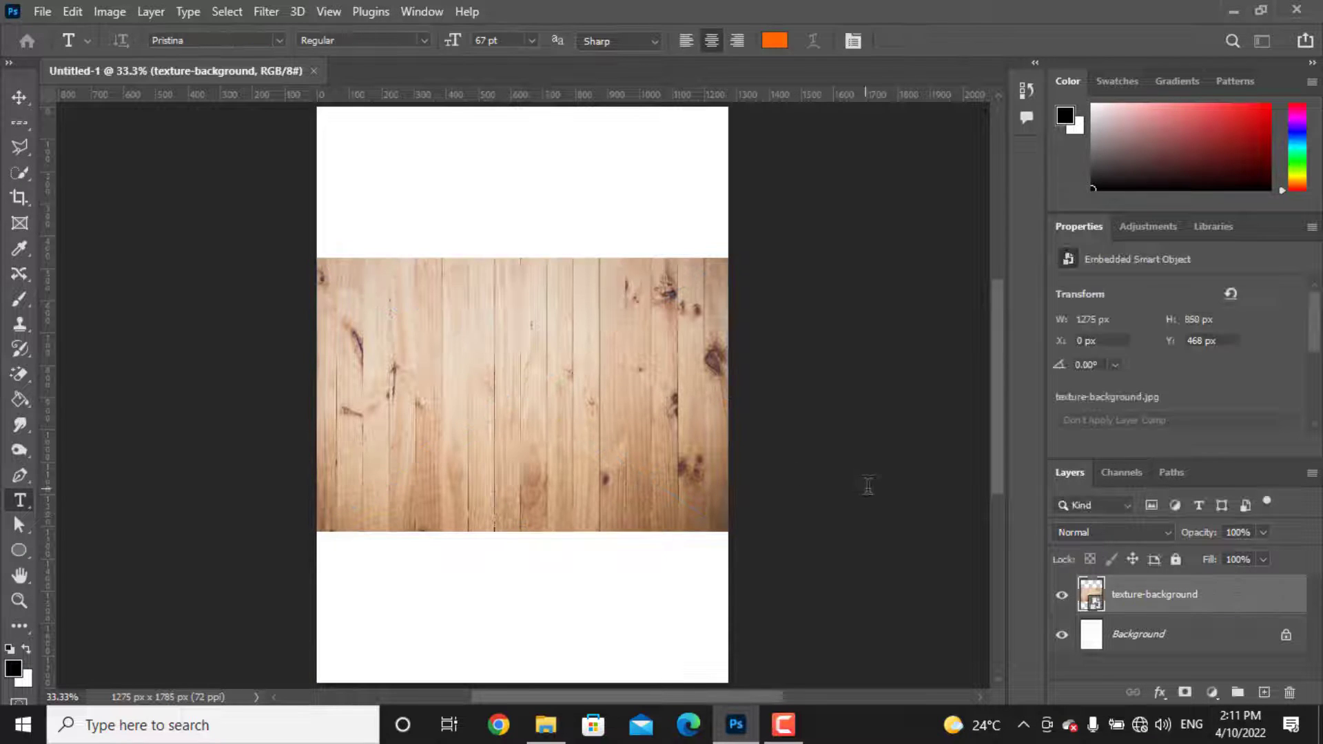
drag(1070, 473, 46, 206)
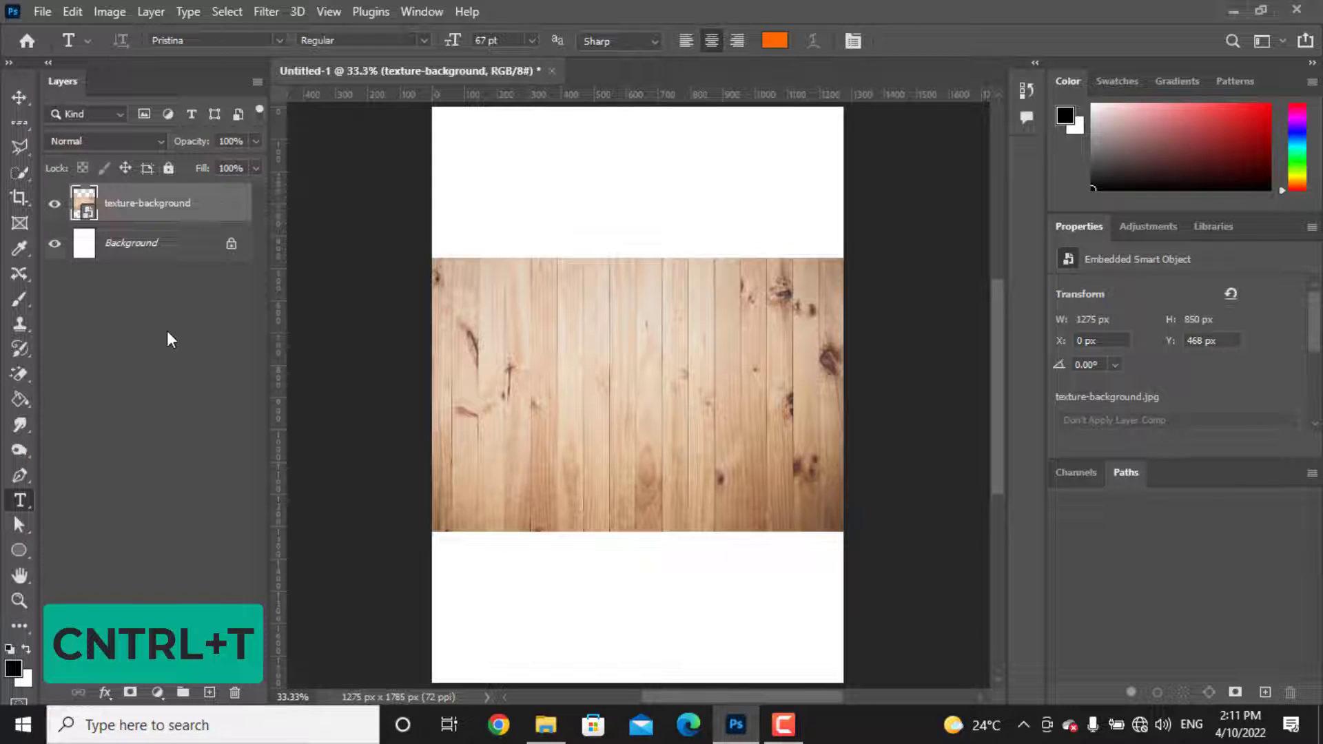
Step: Scale the wood texture to 2677 × 1785 px to fill the page height, then rasterize it
key(ctrl+t)
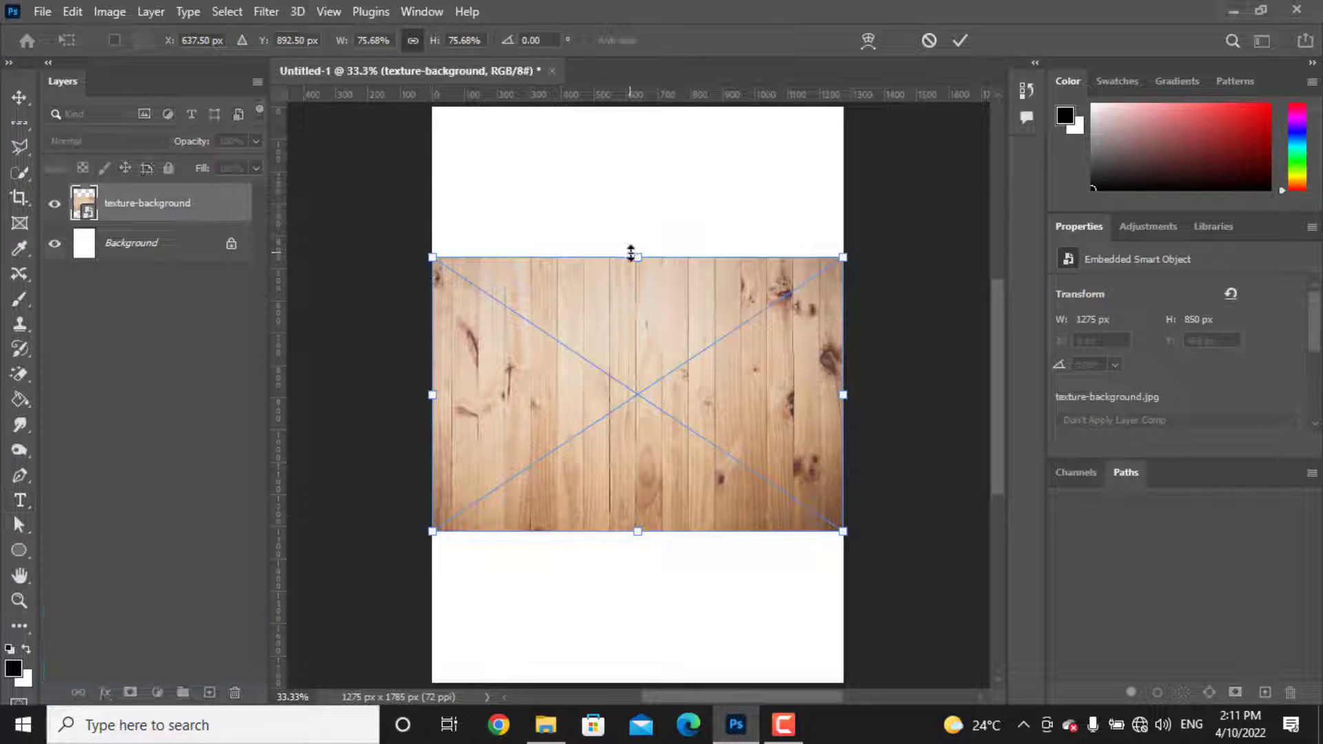
drag(640, 254, 633, 95)
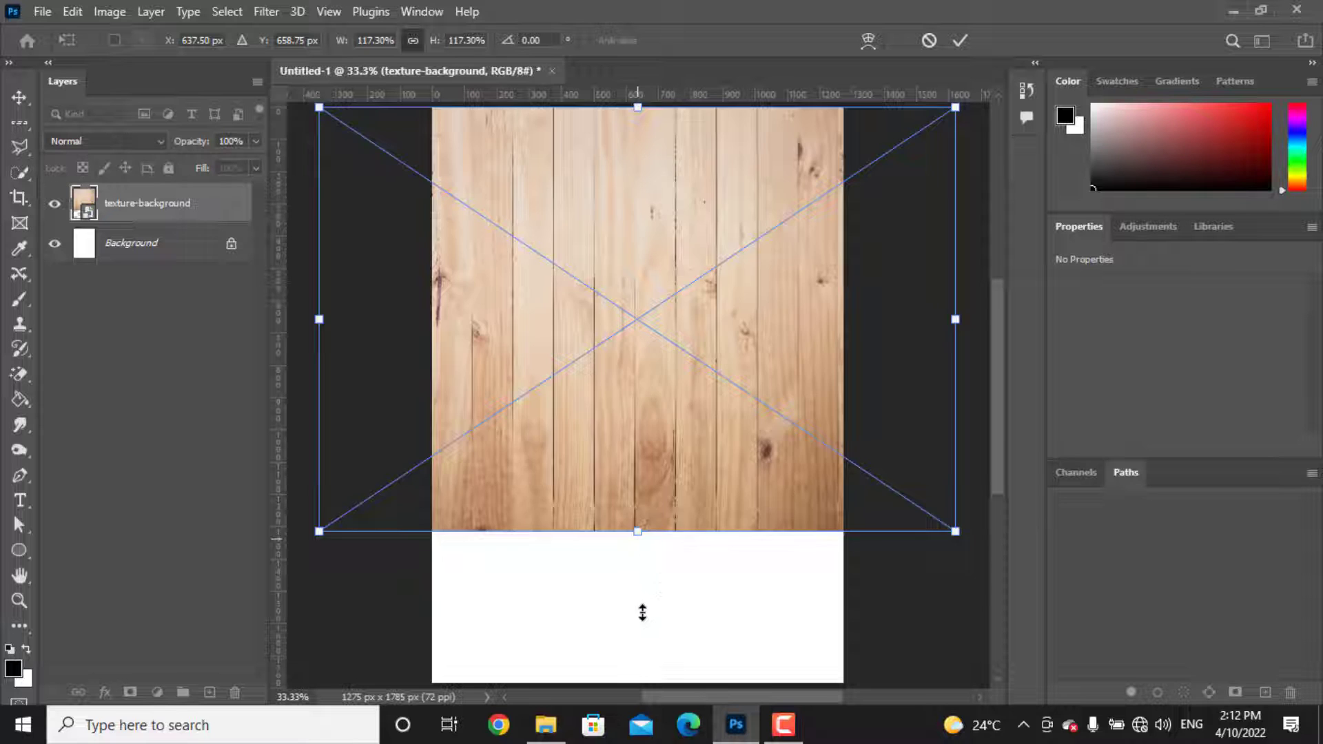
drag(642, 612, 644, 683)
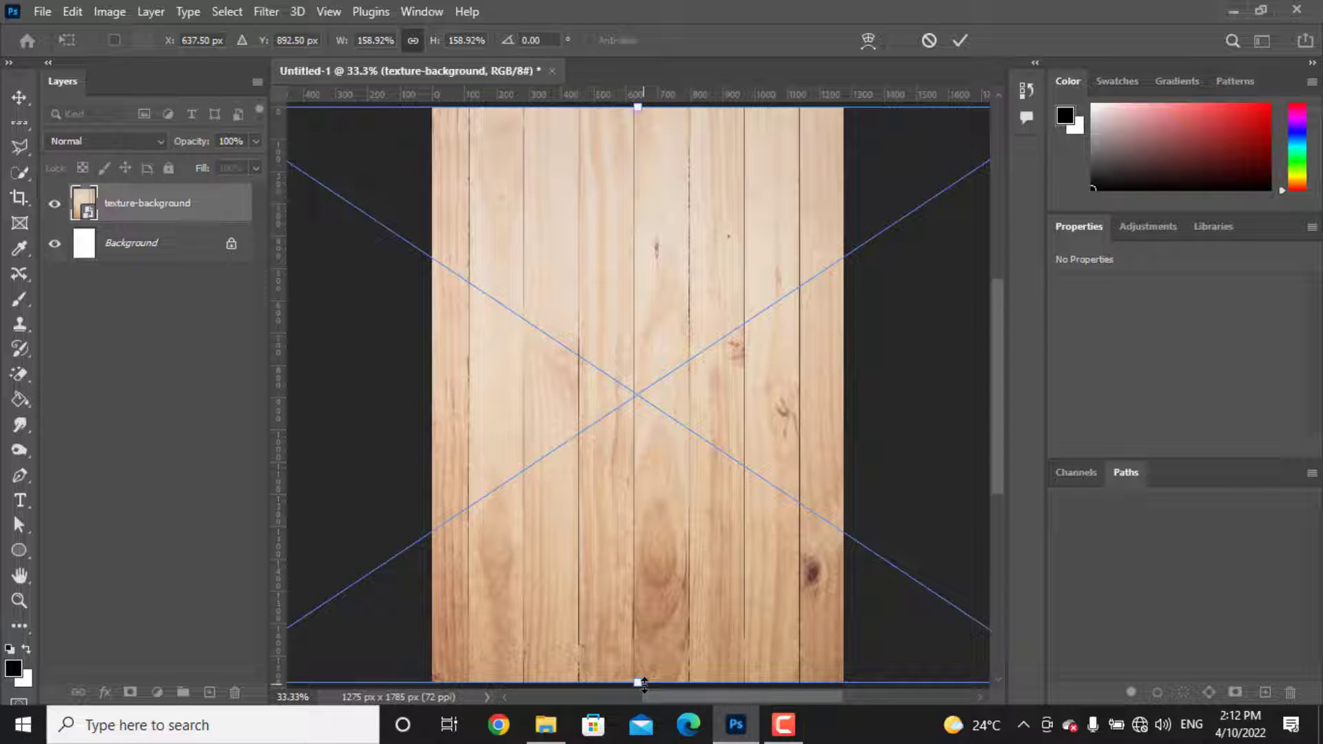
key(Return)
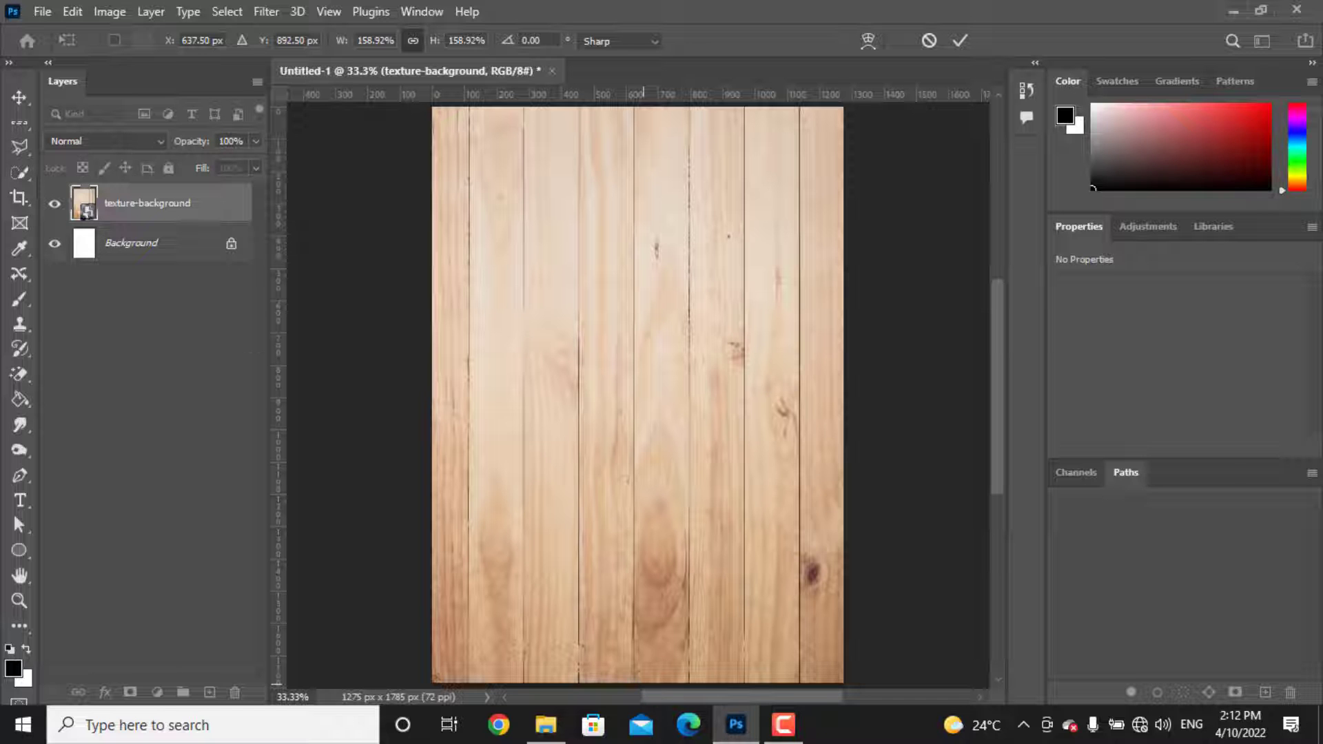
key(t)
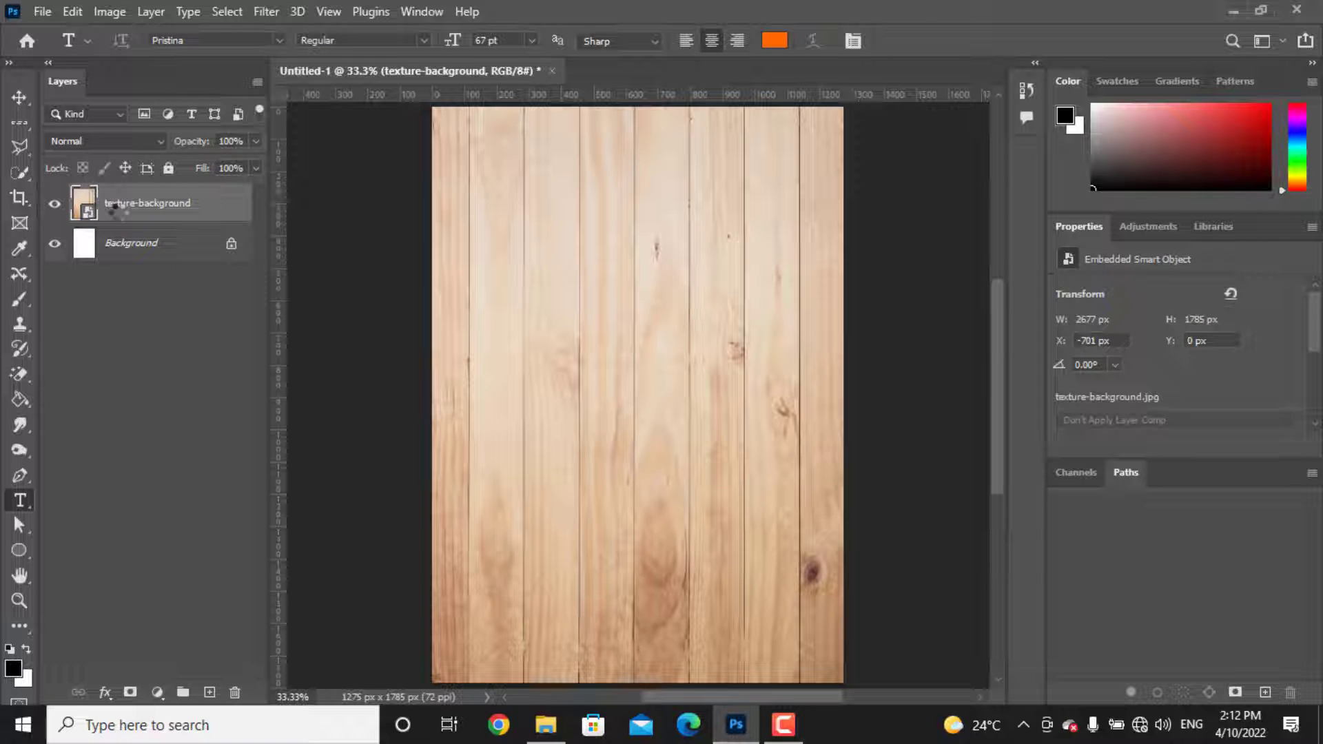
right_click(120, 218)
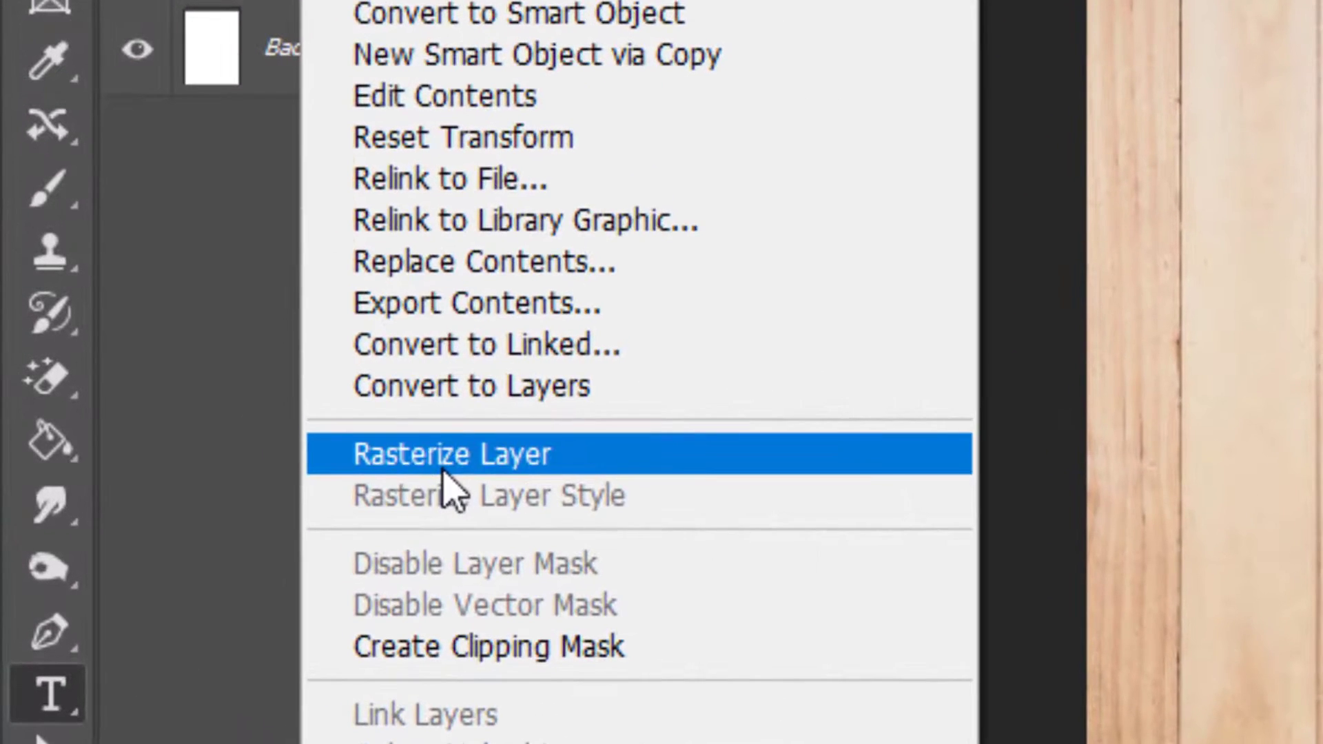
click(182, 422)
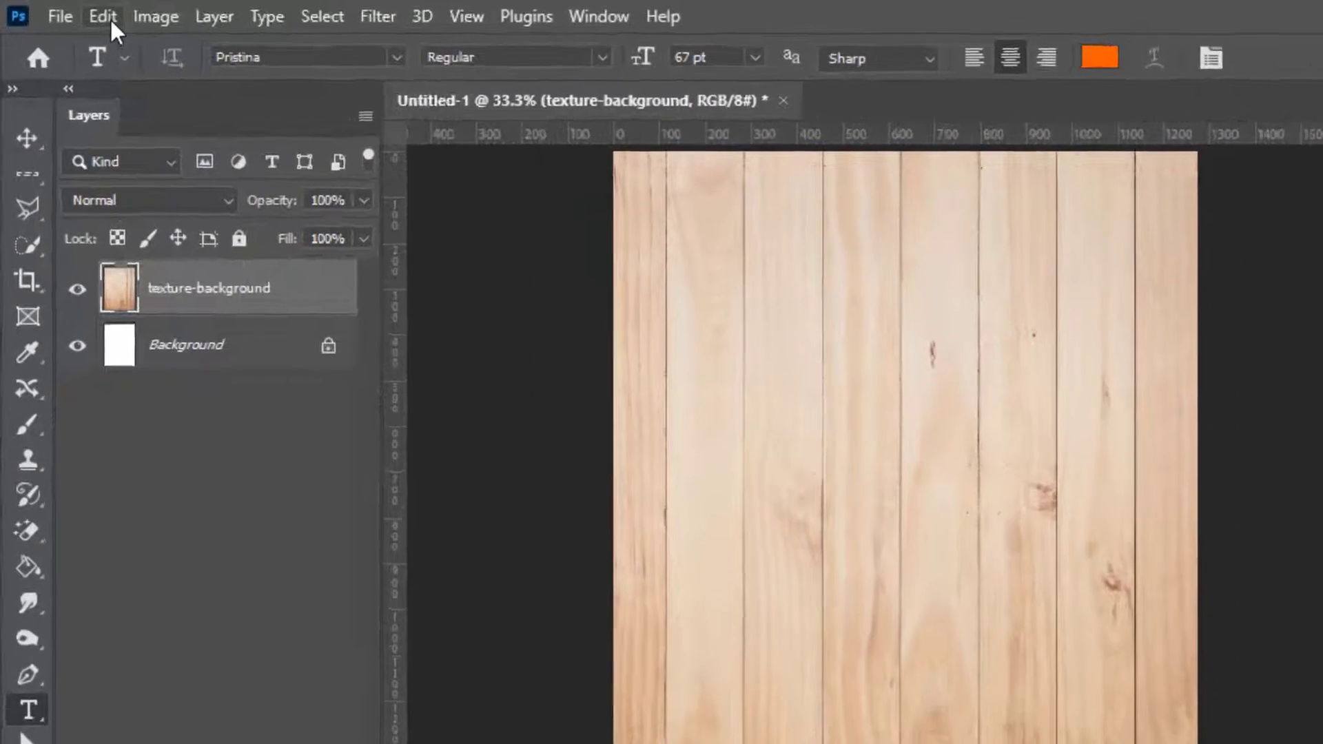
Step: Start a Perspective Warp on the wood and draw two joined planes for floor and wall
click(73, 12)
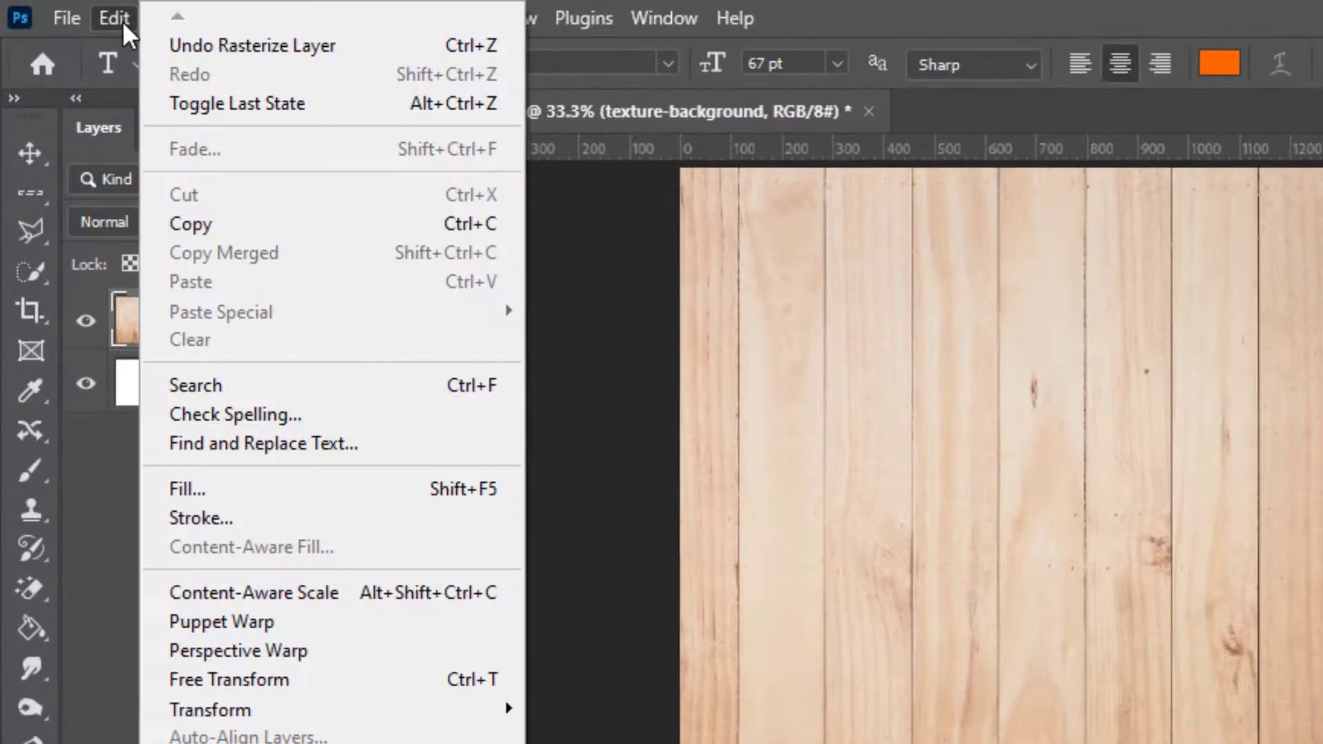
click(299, 649)
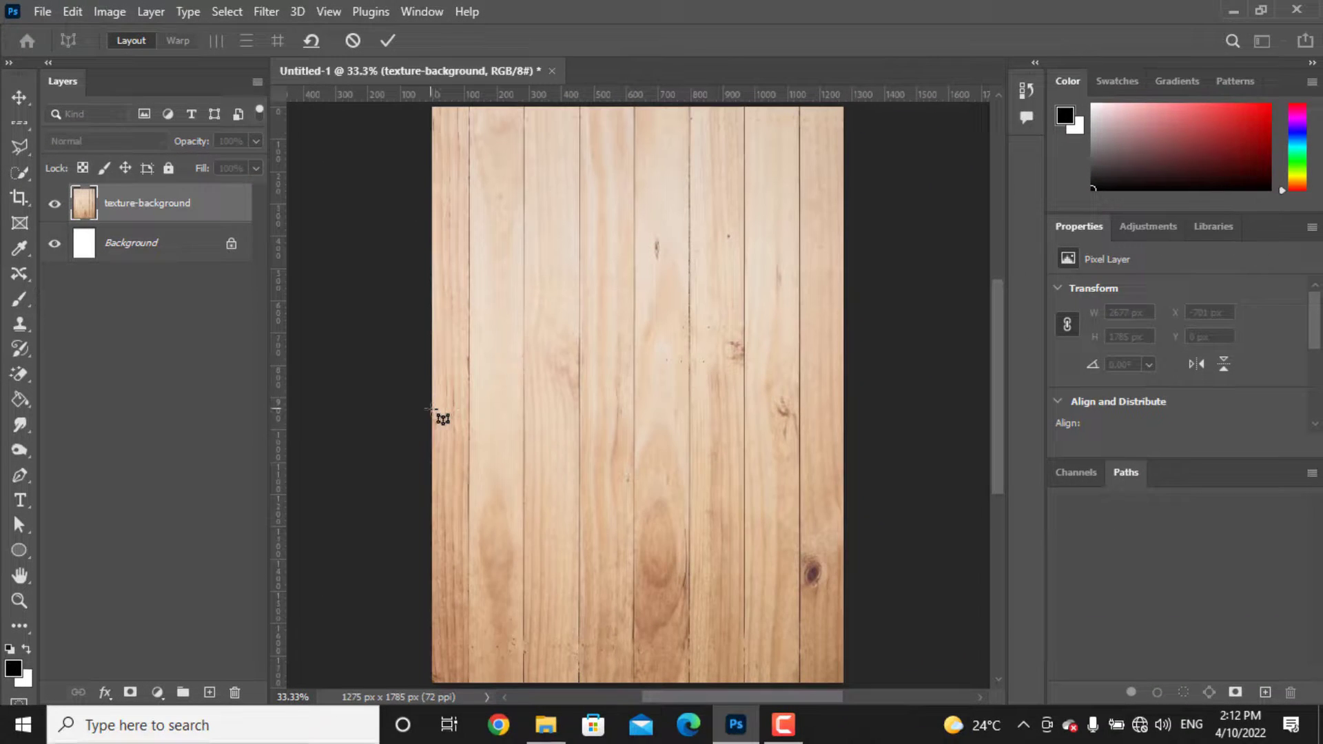
drag(622, 595, 665, 657)
drag(568, 529, 856, 692)
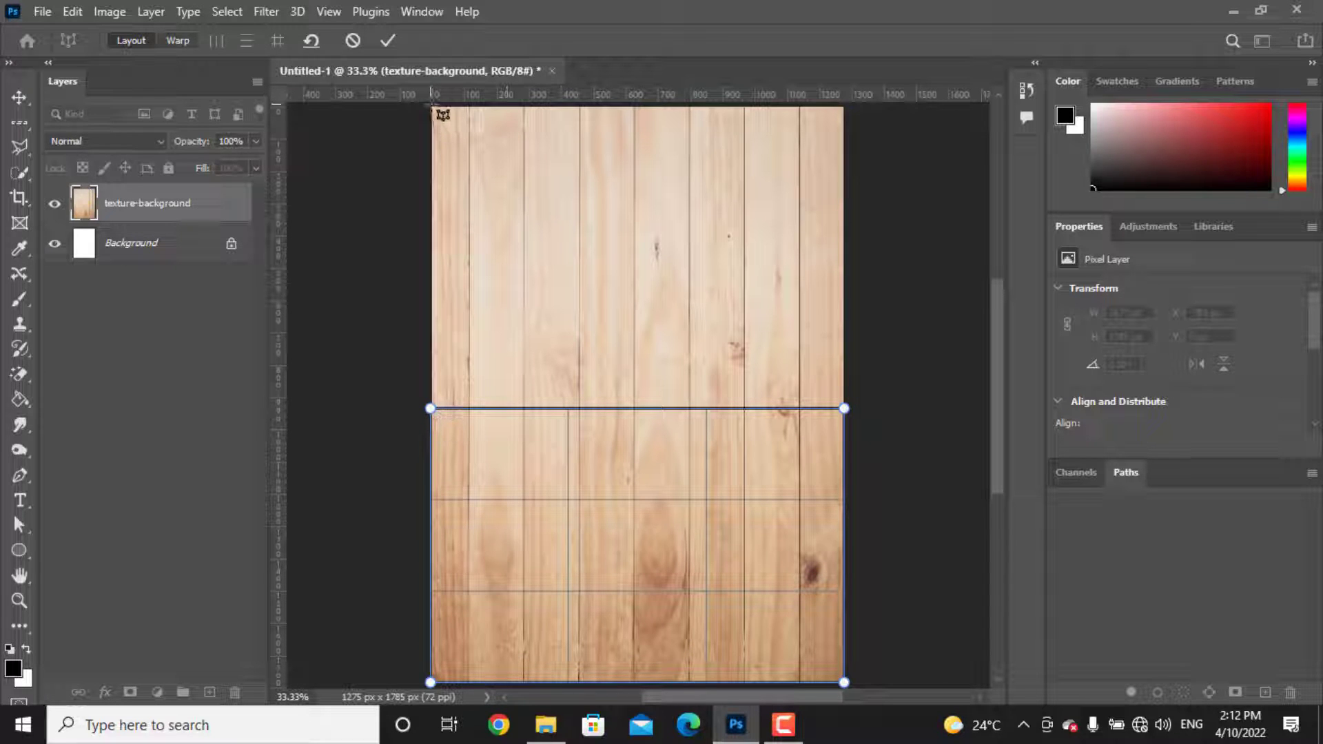
mouse_move(498, 198)
mouse_down()
mouse_move(650, 304)
mouse_move(845, 407)
mouse_up()
key(Return)
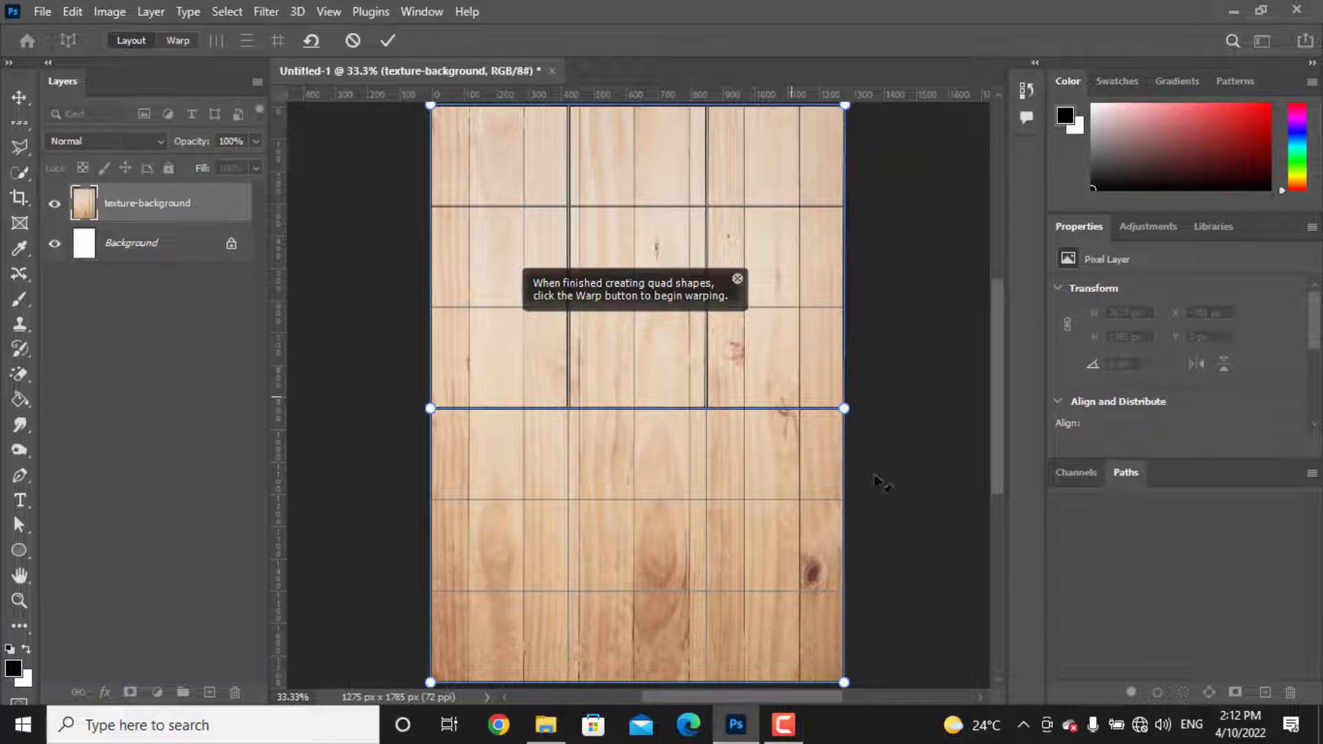
Step: Pull the floor plane's bottom corners outward and apply the perspective warp
key(w)
key(ctrl+minus)
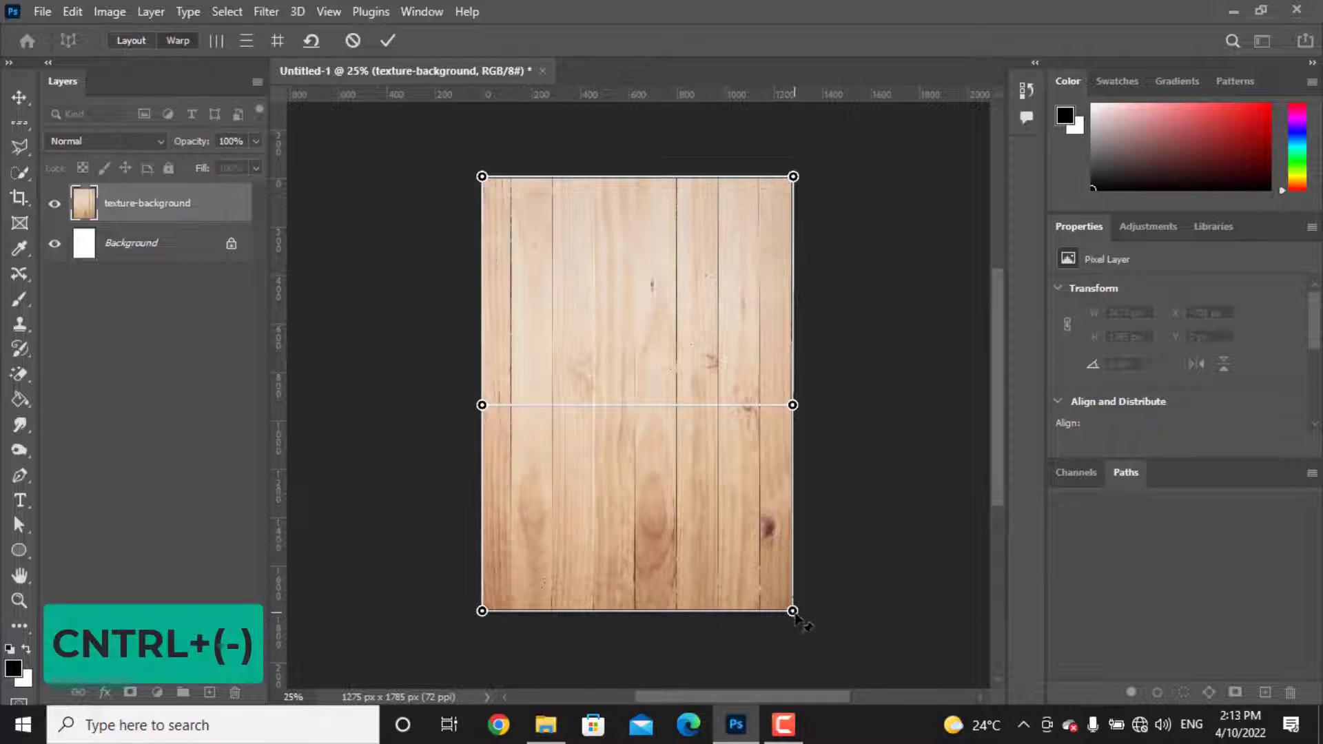
drag(801, 616, 944, 616)
drag(482, 611, 318, 618)
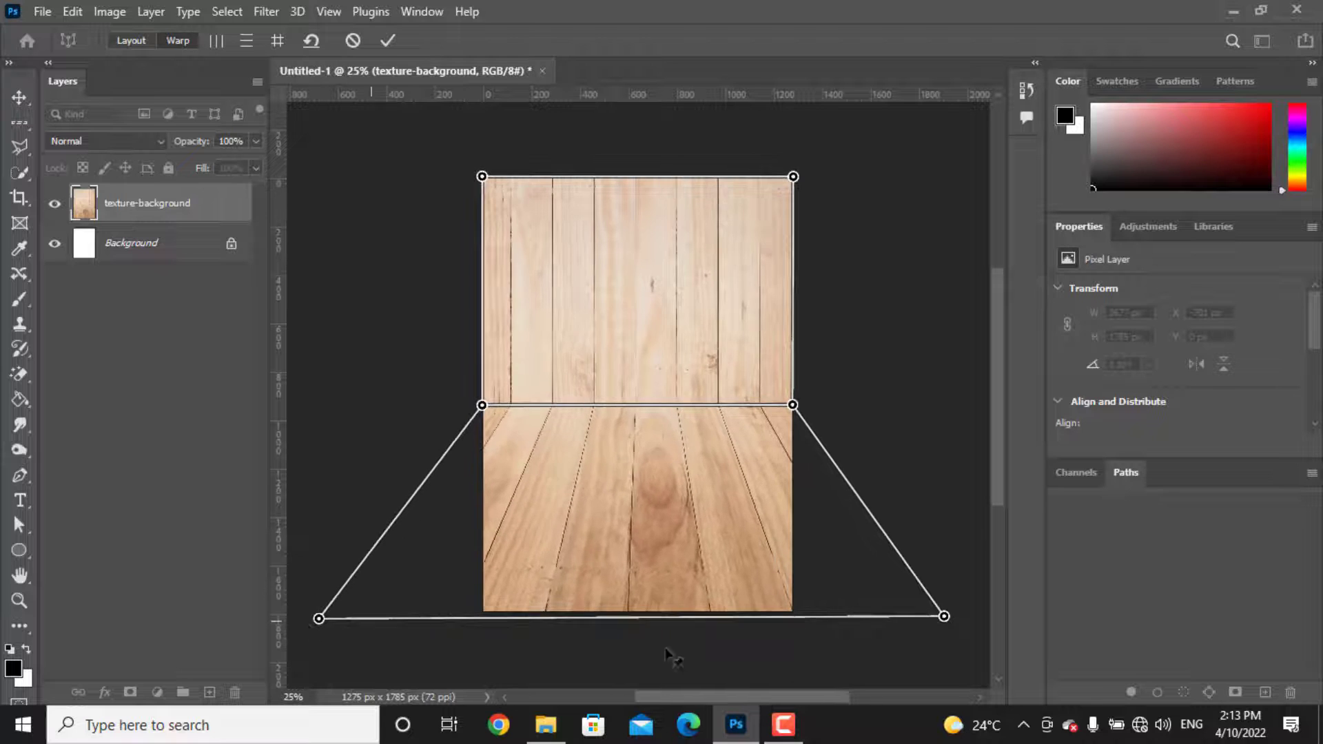
drag(944, 615, 995, 621)
key(ctrl+minus)
drag(875, 547, 933, 567)
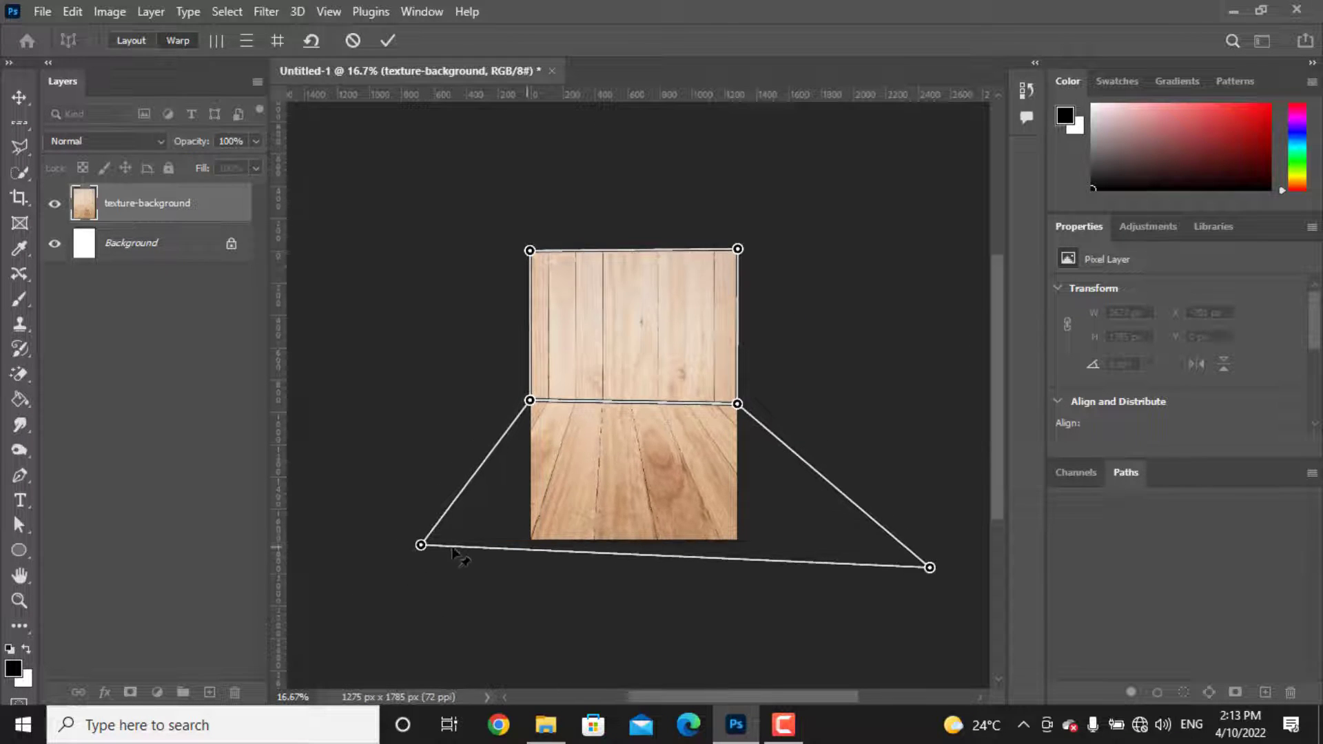
drag(422, 544, 365, 591)
drag(930, 567, 959, 598)
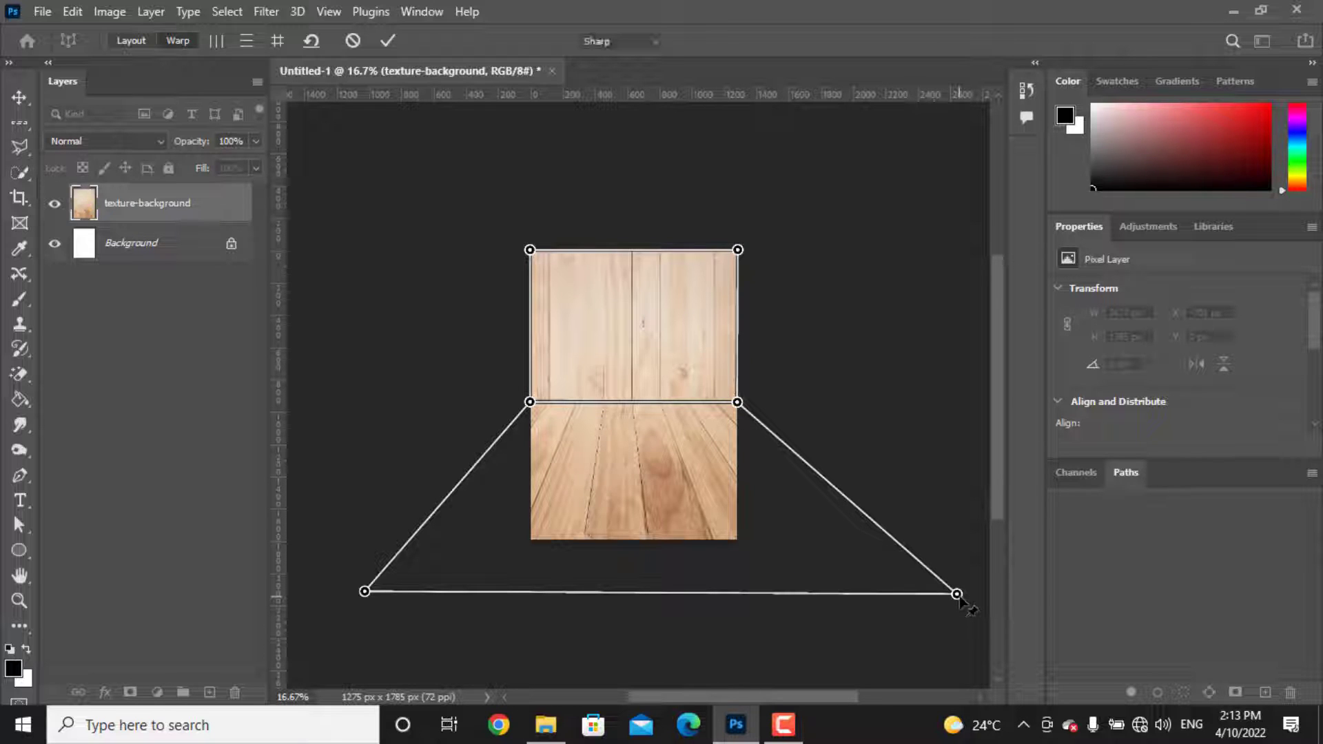
key(Return)
key(t)
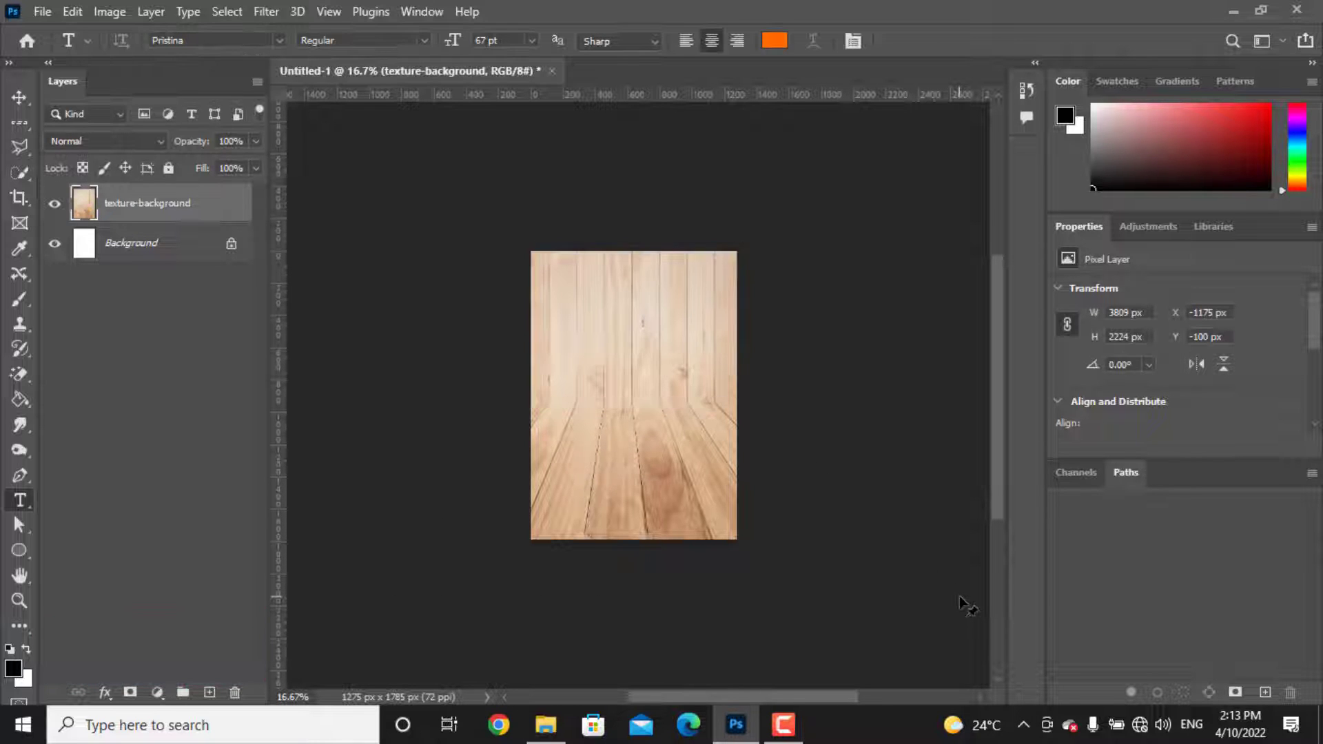
Step: Add a light grey (d3d3d3) solid Color Fill layer over the wood
key(ctrl+0)
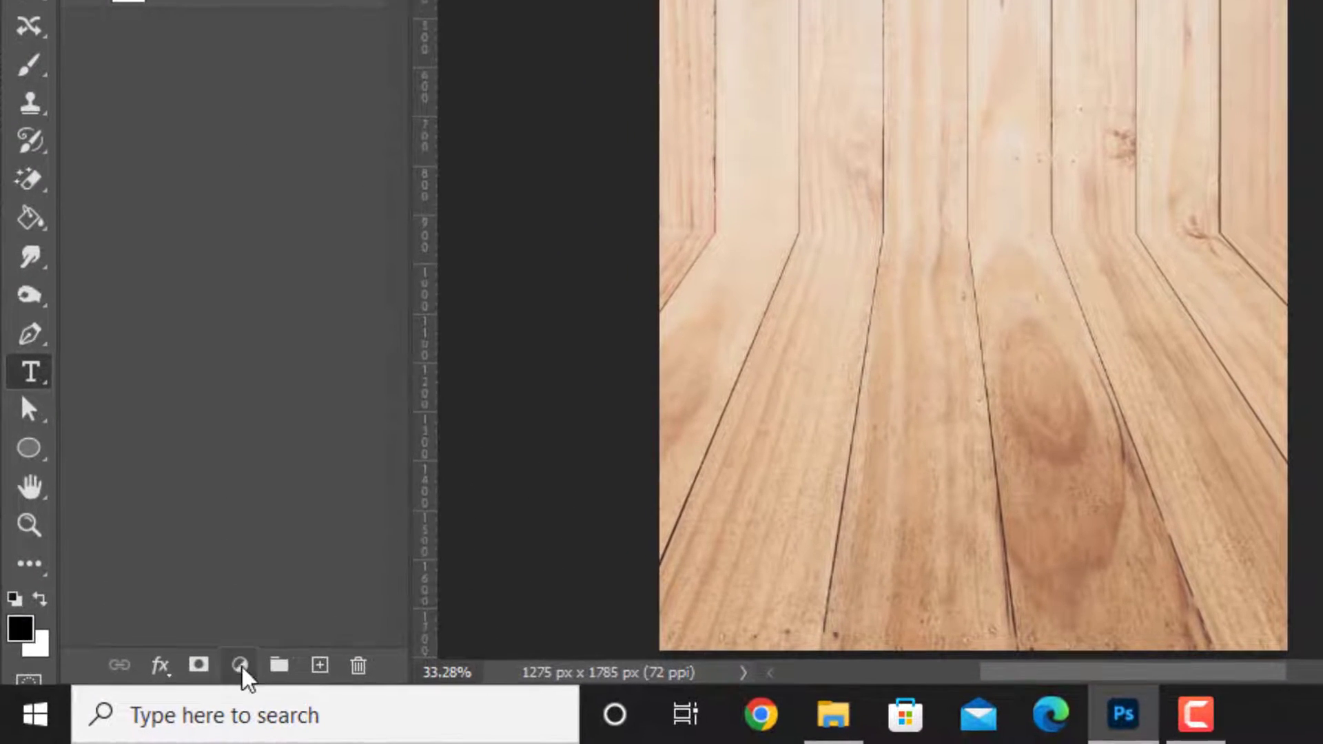
click(157, 692)
click(308, 160)
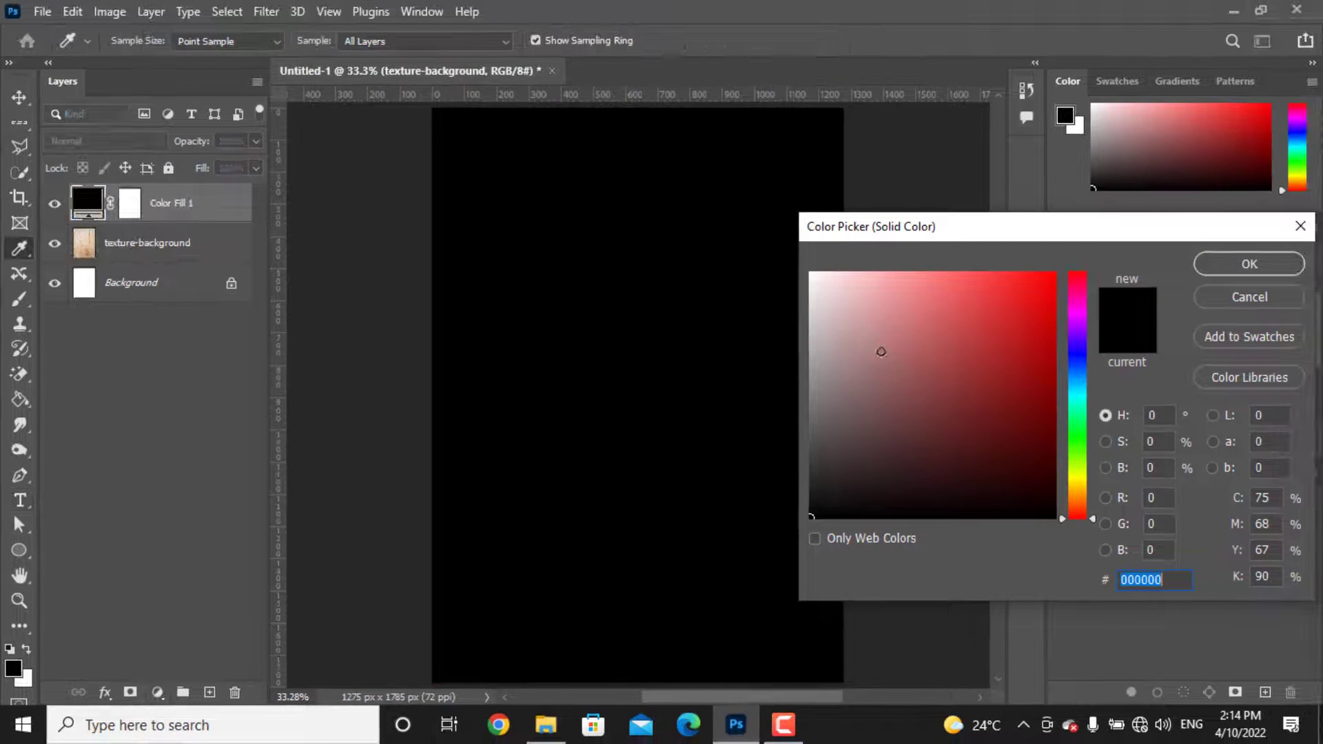
drag(880, 352, 807, 314)
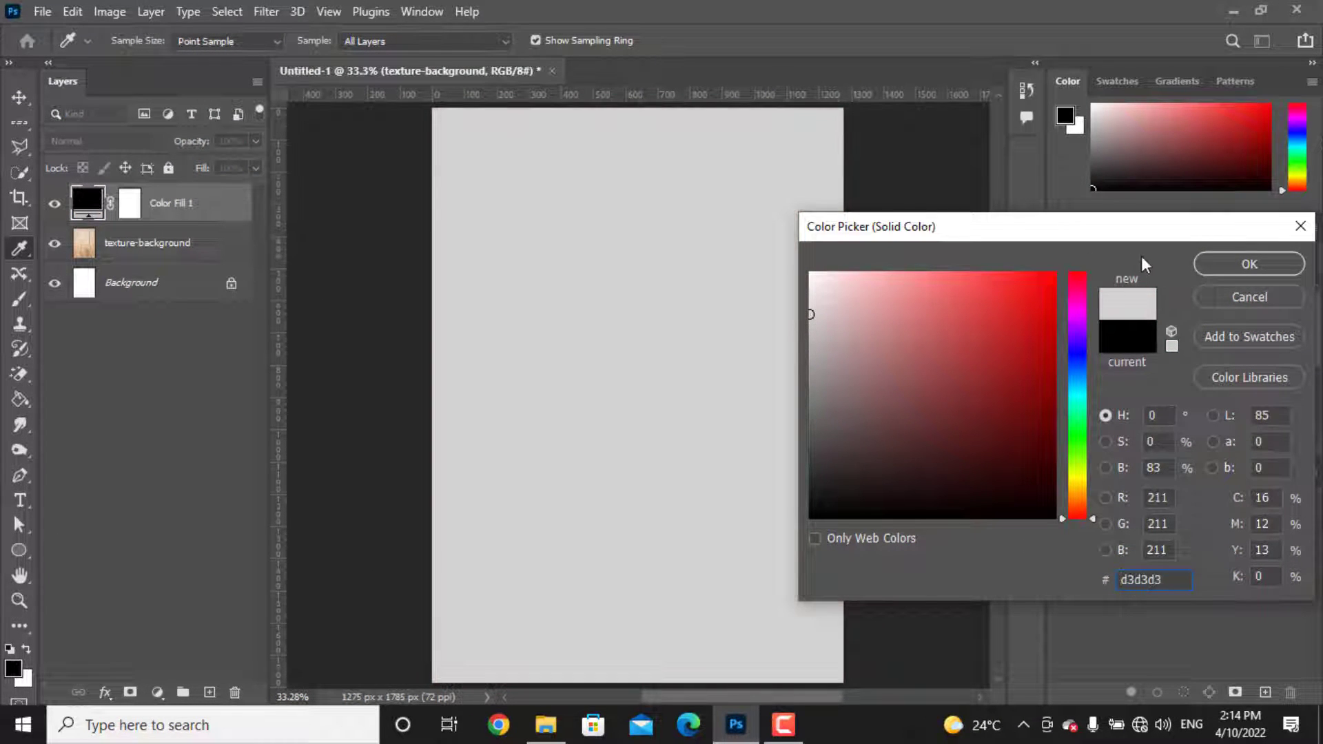
click(1256, 268)
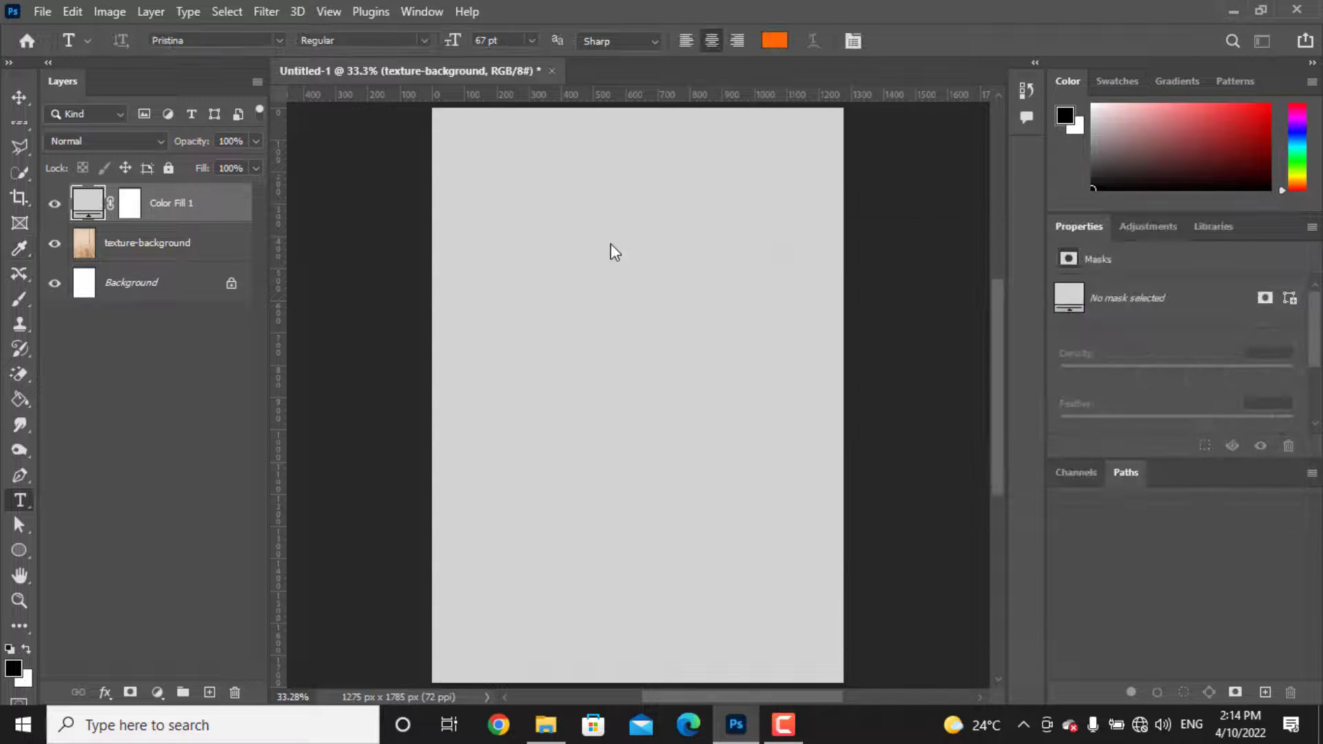
Step: Set Color Fill 1 to Color blend mode and select the texture-background layer
click(121, 140)
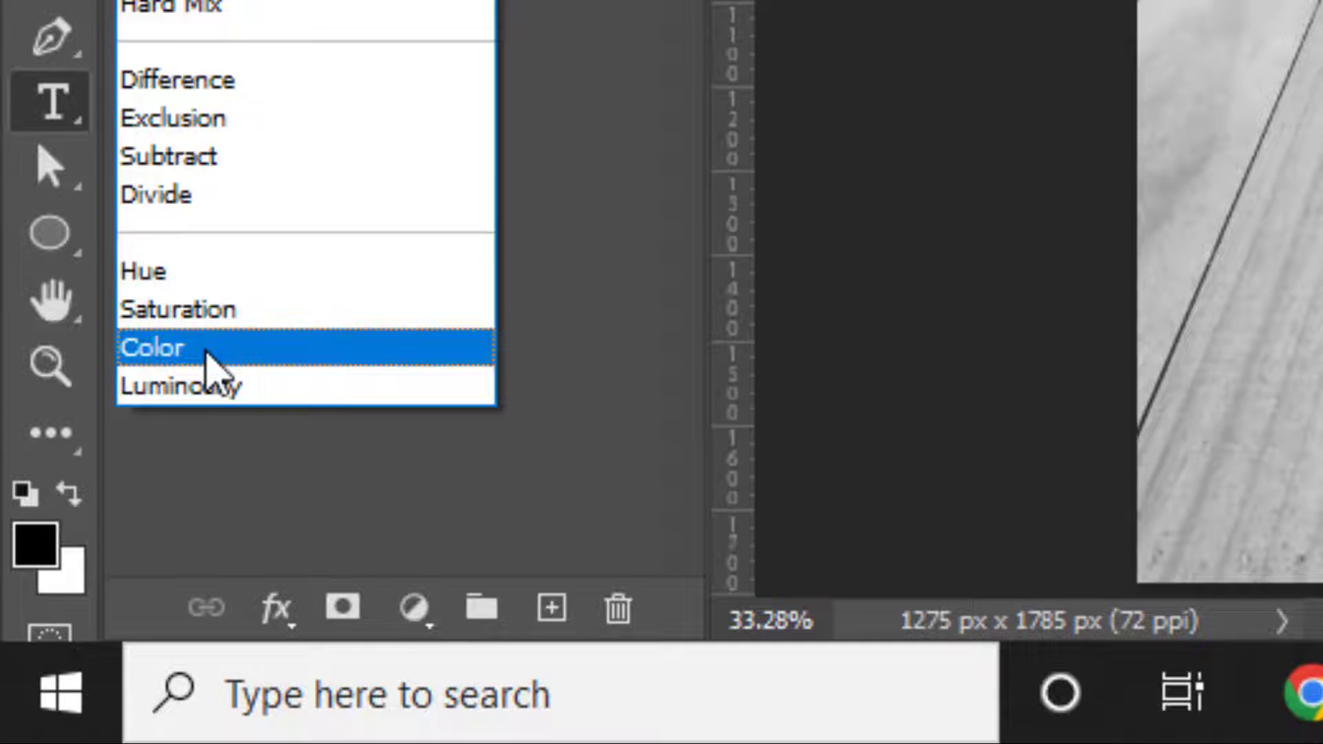
click(206, 355)
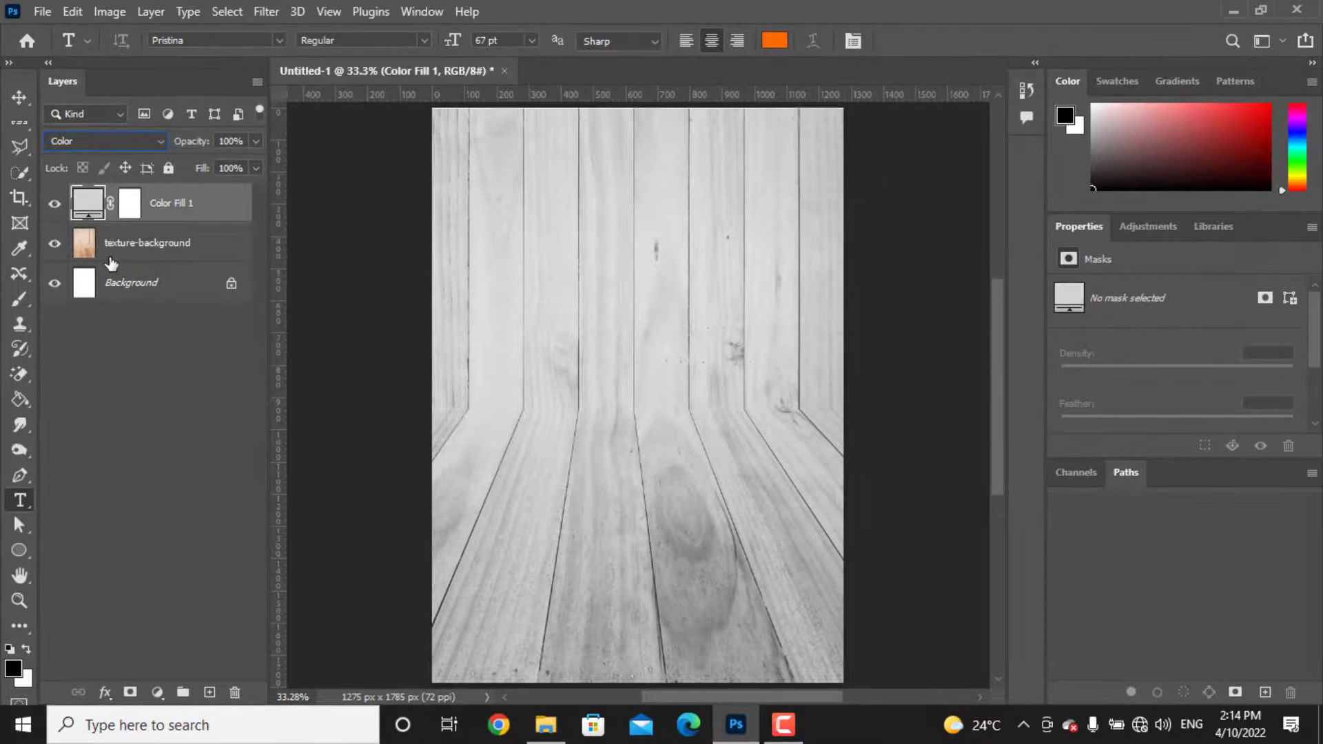
click(111, 262)
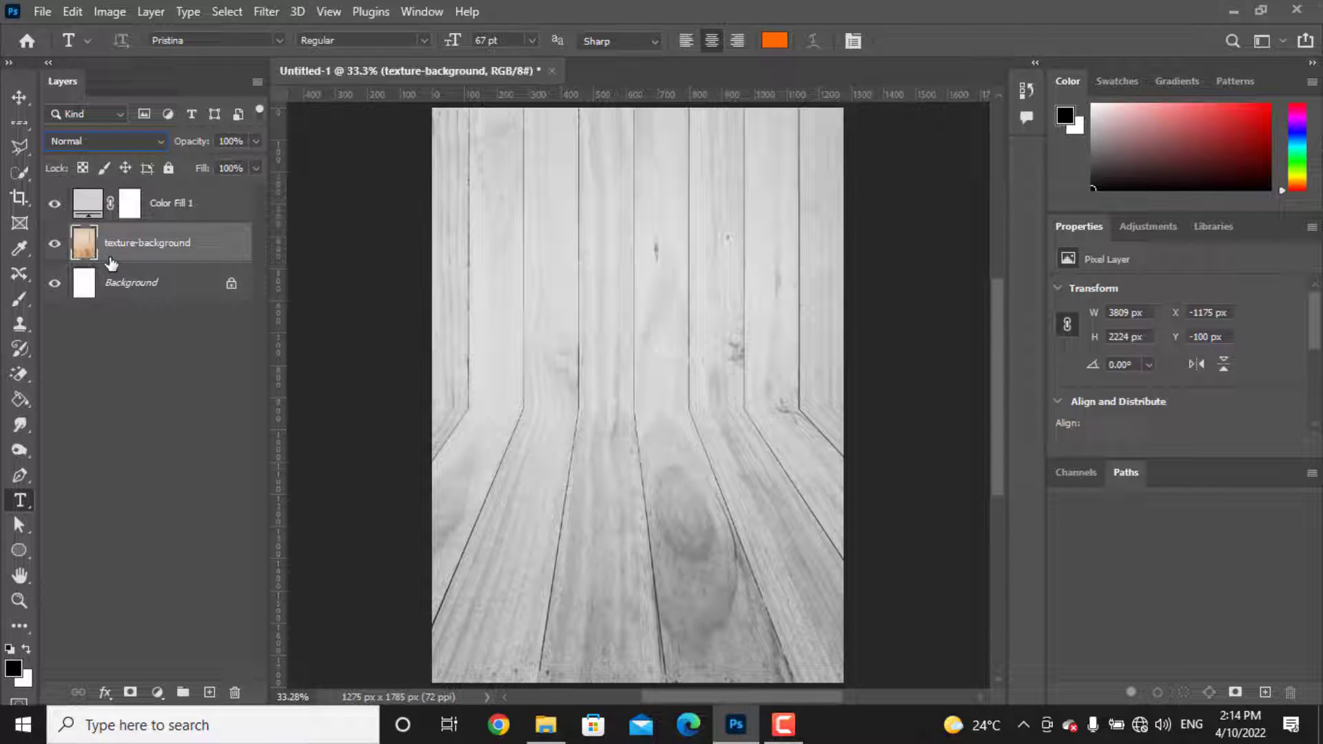
Step: Apply Levels to the wood texture with input black 34 and output 42 to 236
key(ctrl+l)
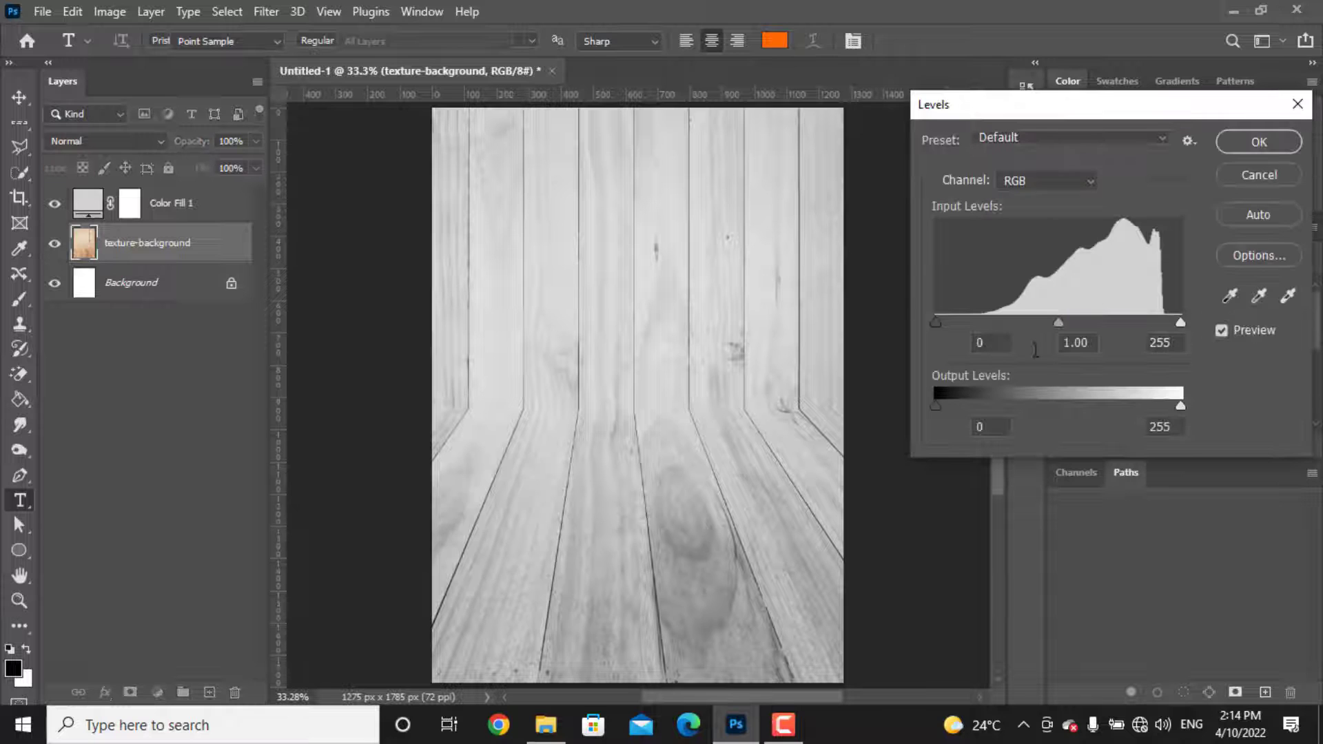
drag(953, 321, 971, 321)
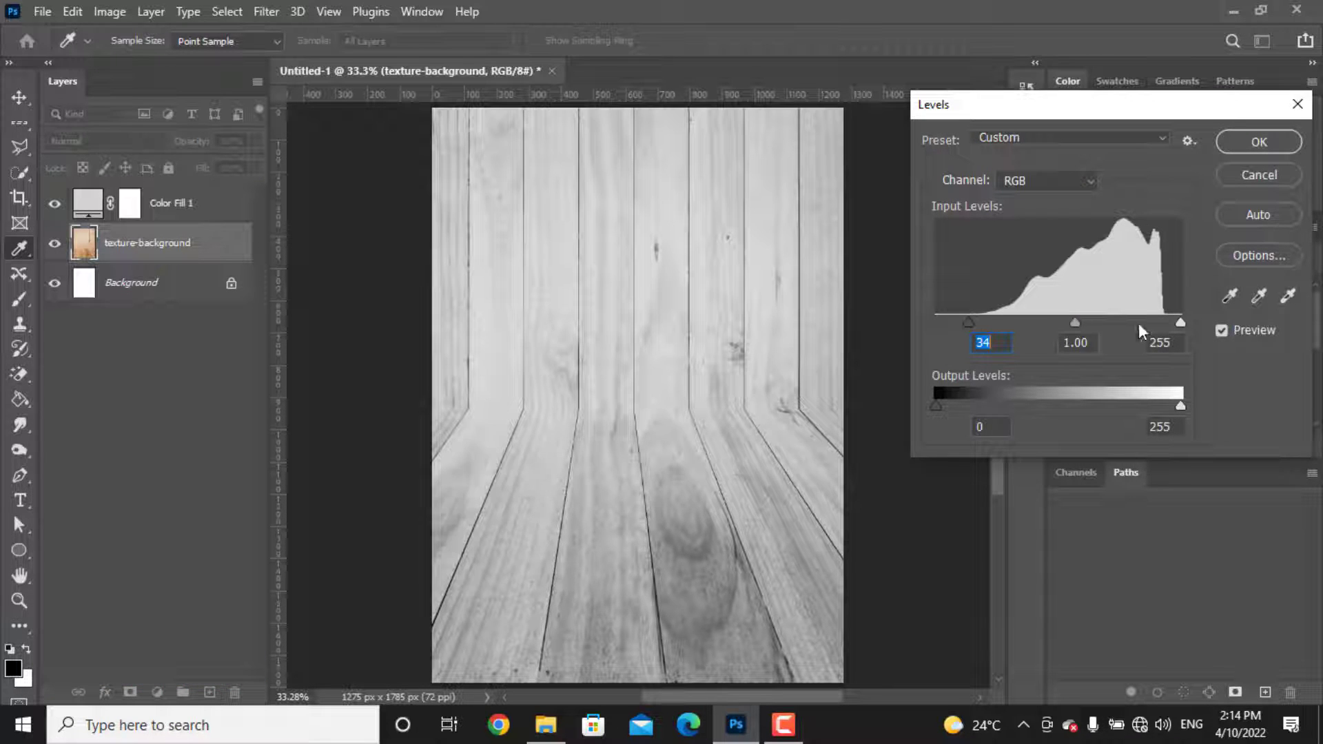
drag(1174, 405, 1164, 405)
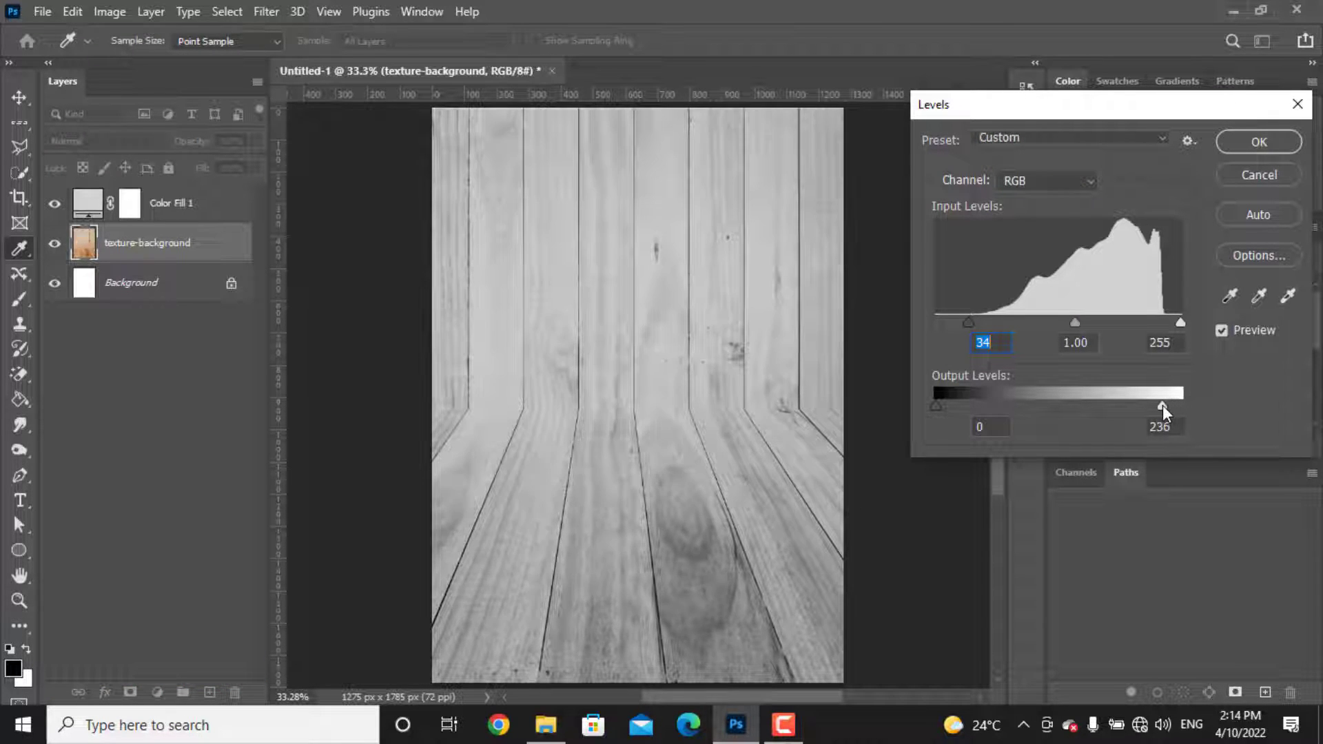
drag(954, 407, 977, 407)
click(1279, 141)
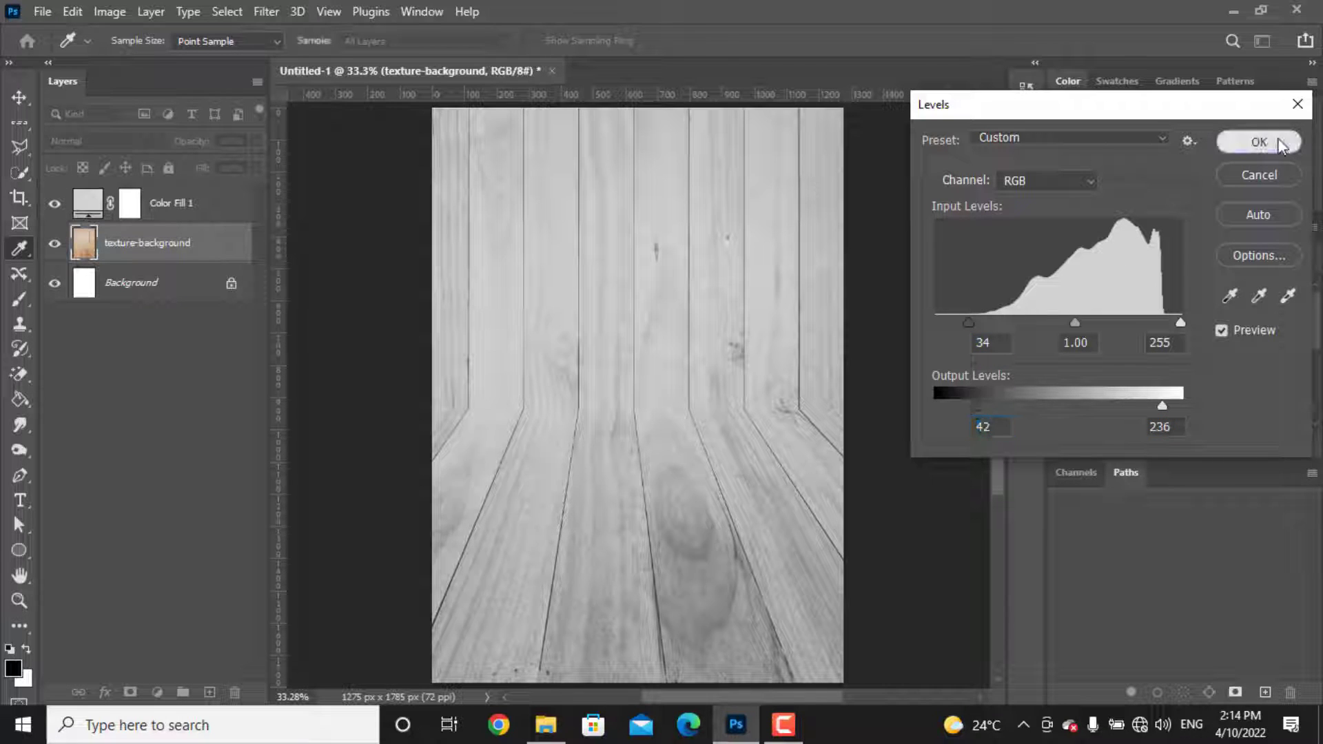
Step: Place the burger image, enlarge it to about 110%, move it lower and tilt it slightly
key(t)
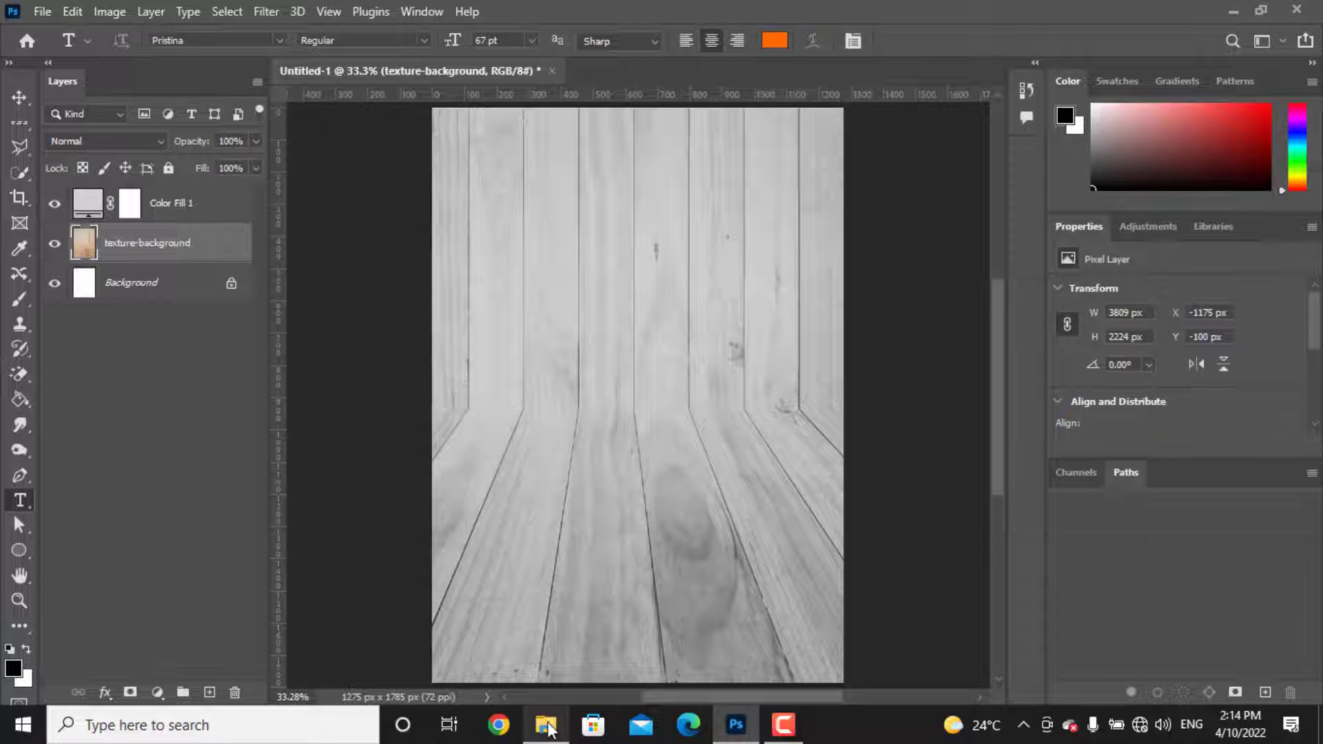
click(546, 725)
click(531, 225)
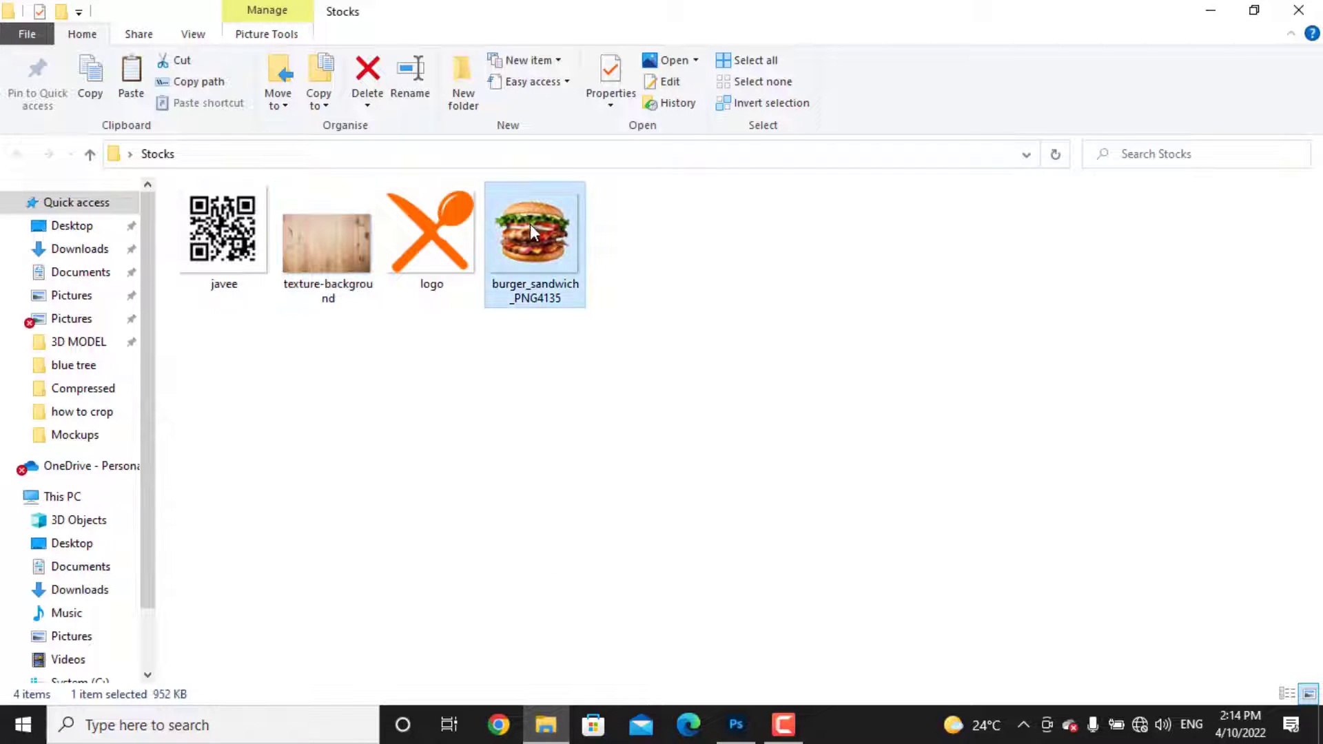
drag(727, 545, 630, 422)
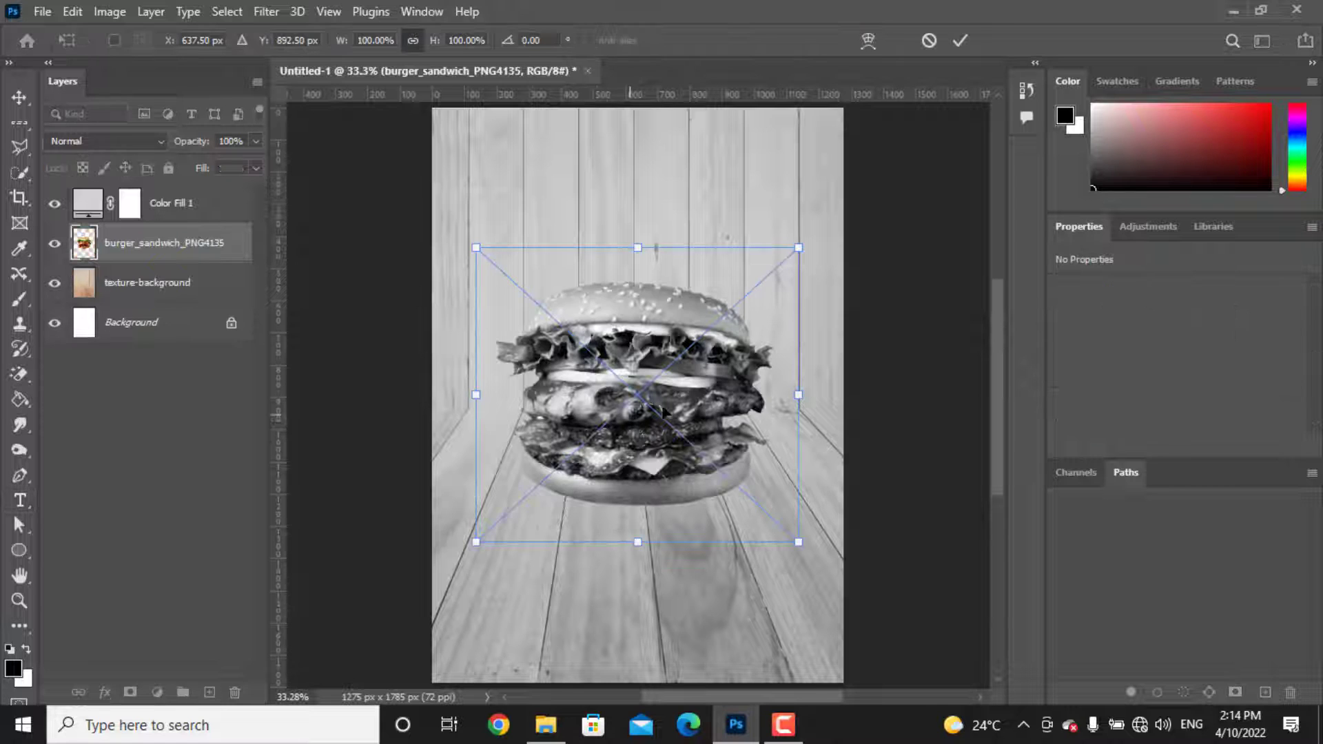
drag(794, 247, 814, 232)
drag(484, 547, 469, 562)
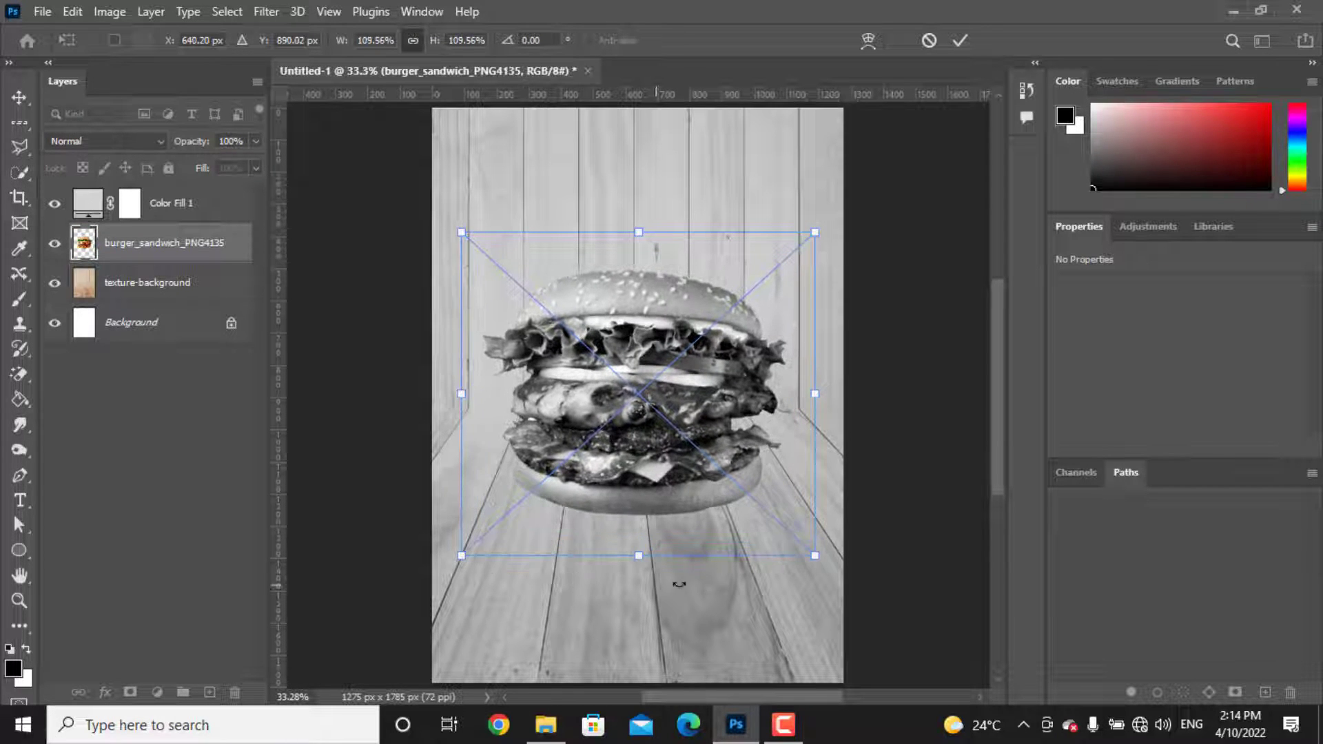
drag(713, 496, 708, 552)
drag(845, 534, 852, 510)
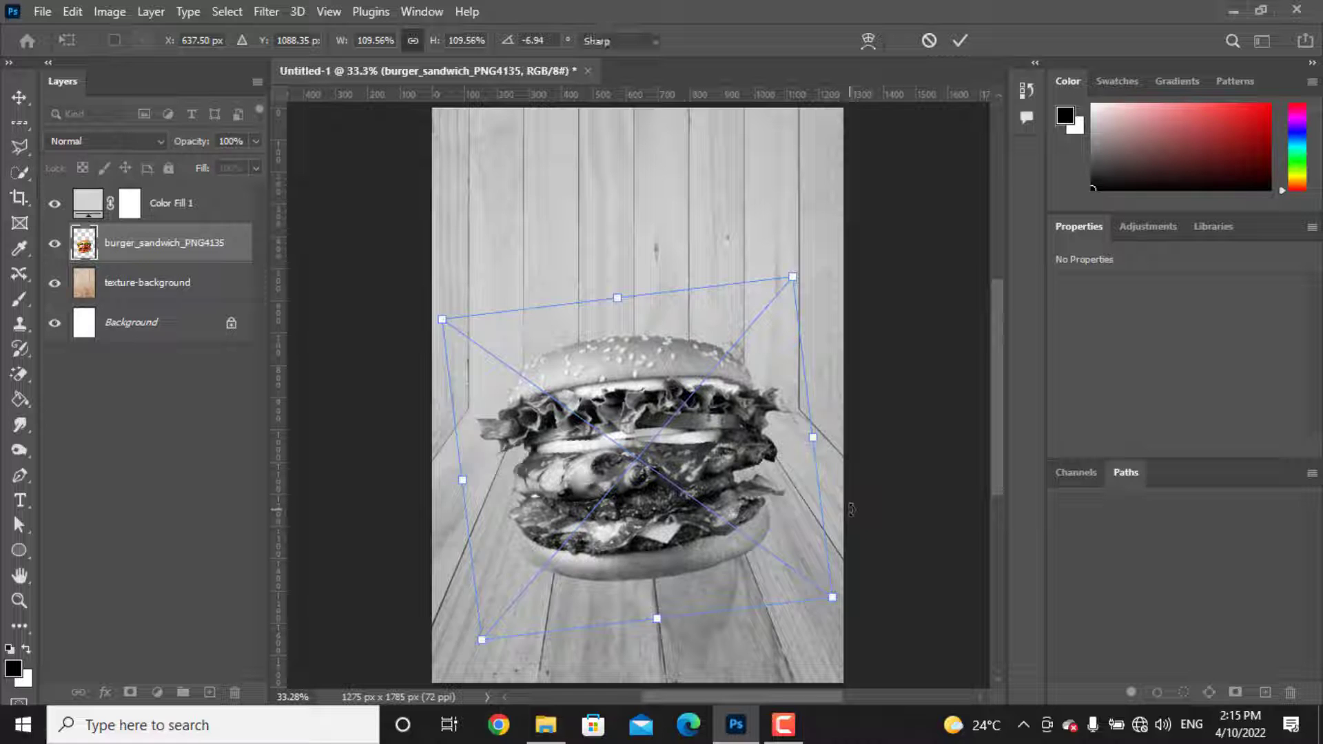
key(Return)
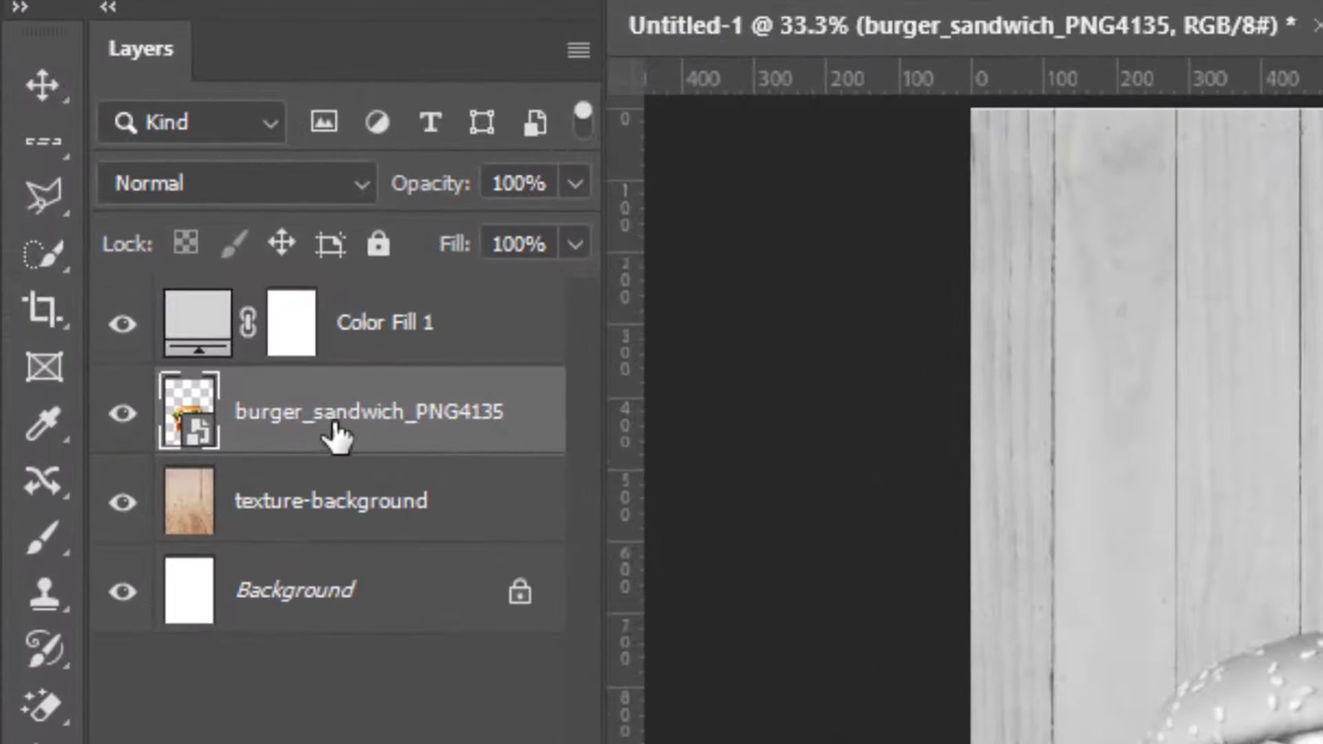
Step: Move the burger layer to the top and group Color Fill 1 and texture-background as 'BG'
drag(146, 247, 140, 214)
drag(312, 348, 304, 290)
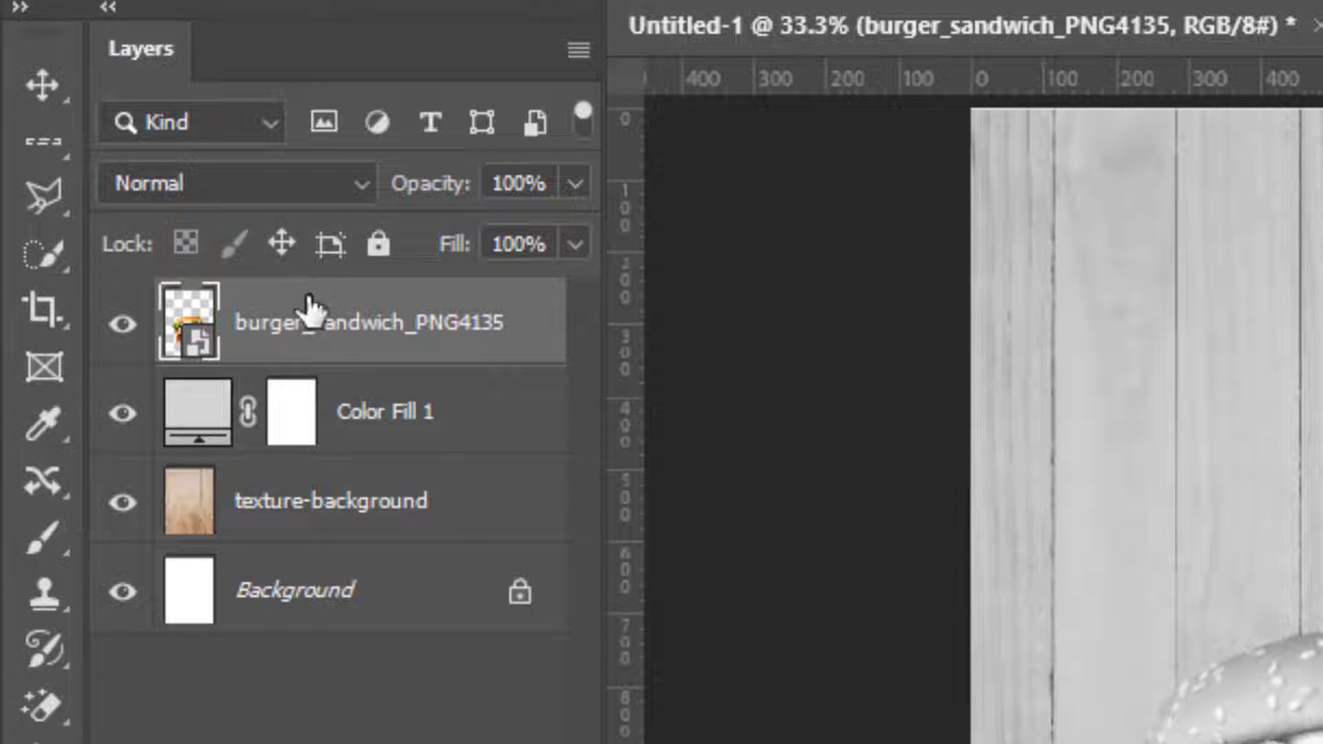
click(386, 433)
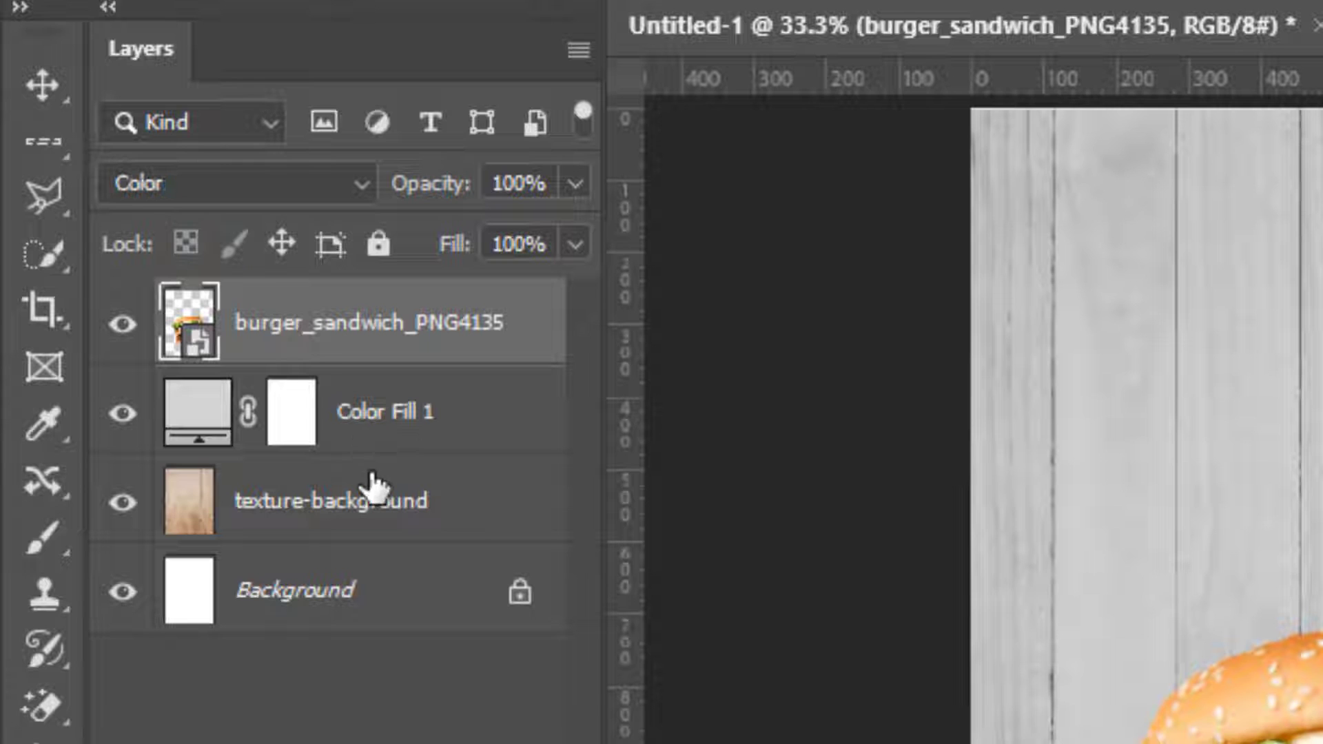
ctrl+click(376, 527)
key(ctrl+g)
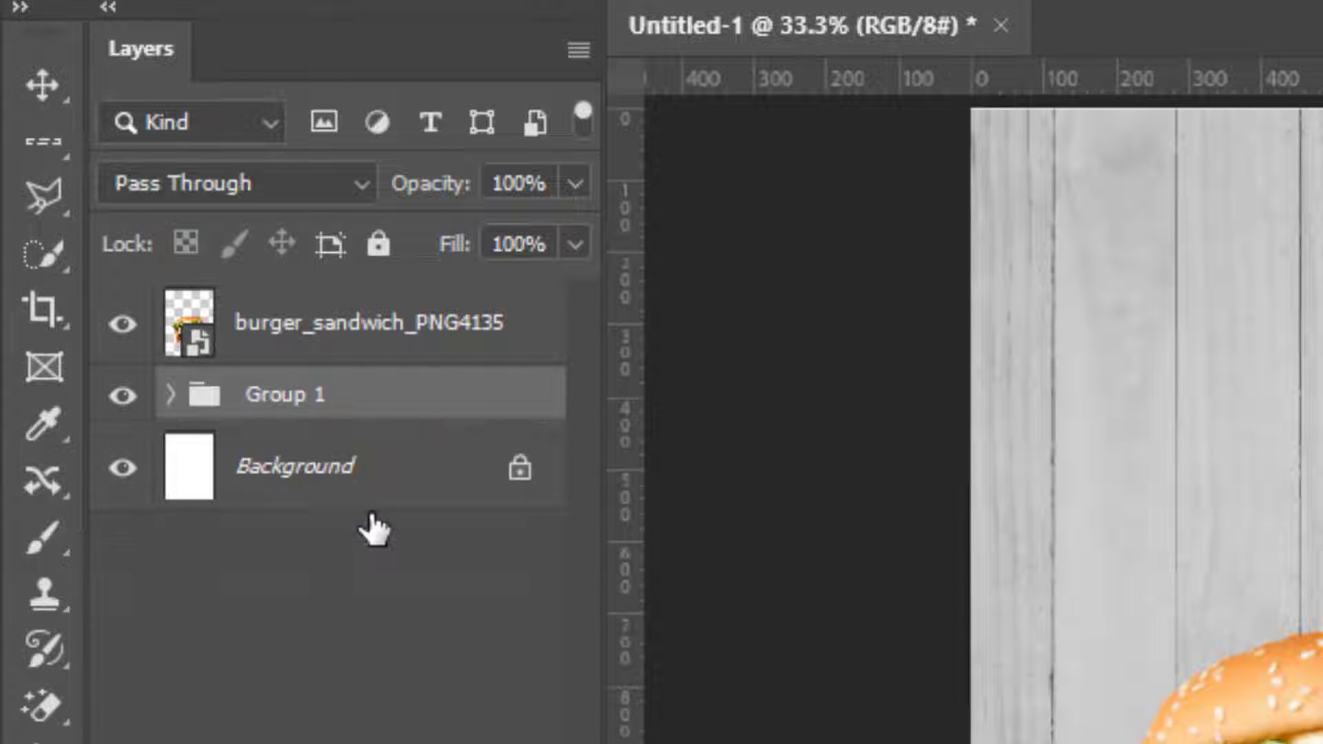
double_click(282, 408)
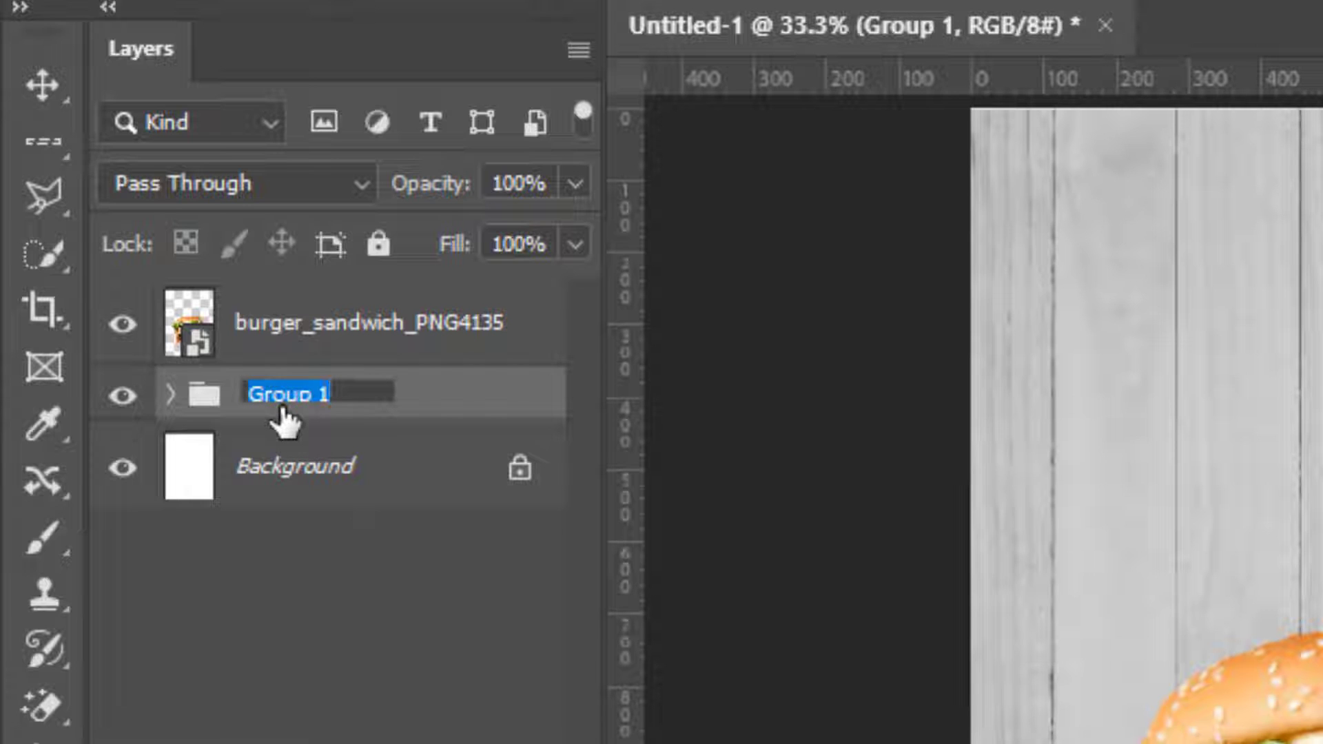
text(BG)
key(Return)
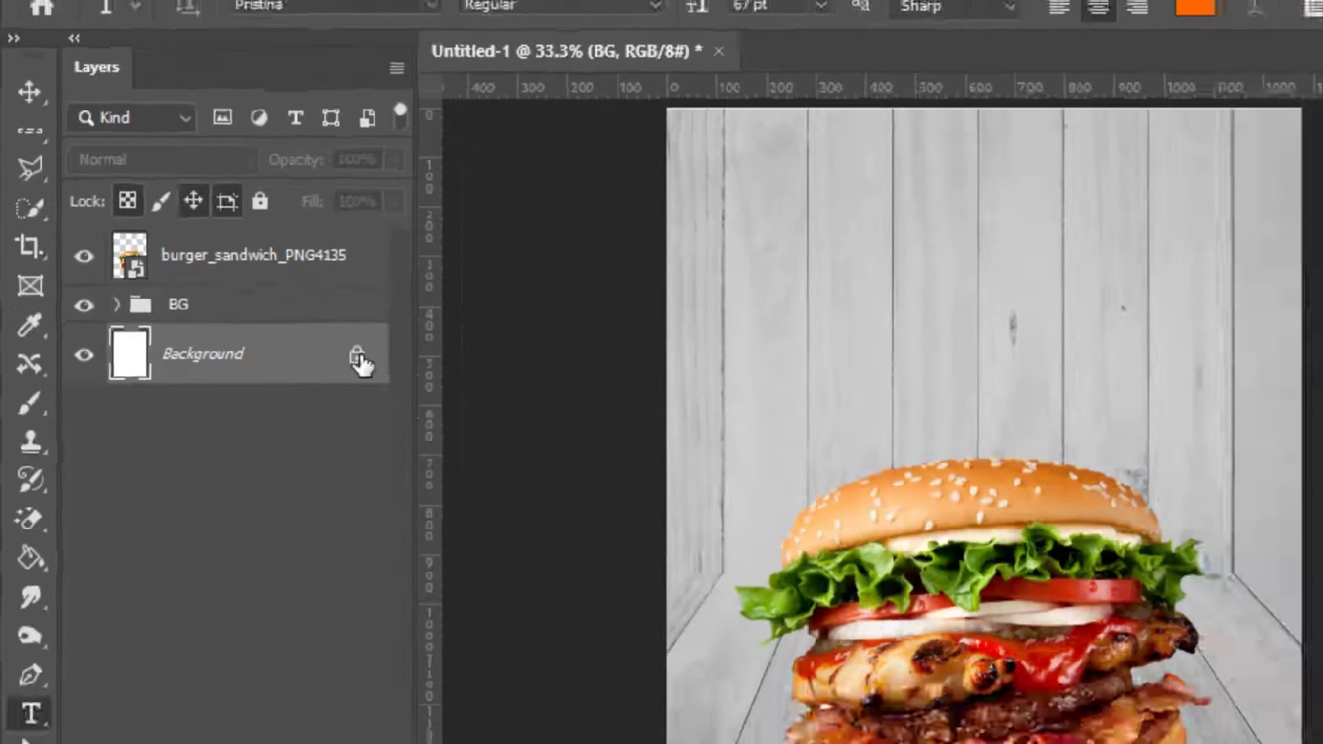
Step: Unlock the white Background layer and delete it as Layer 0
click(519, 471)
click(235, 277)
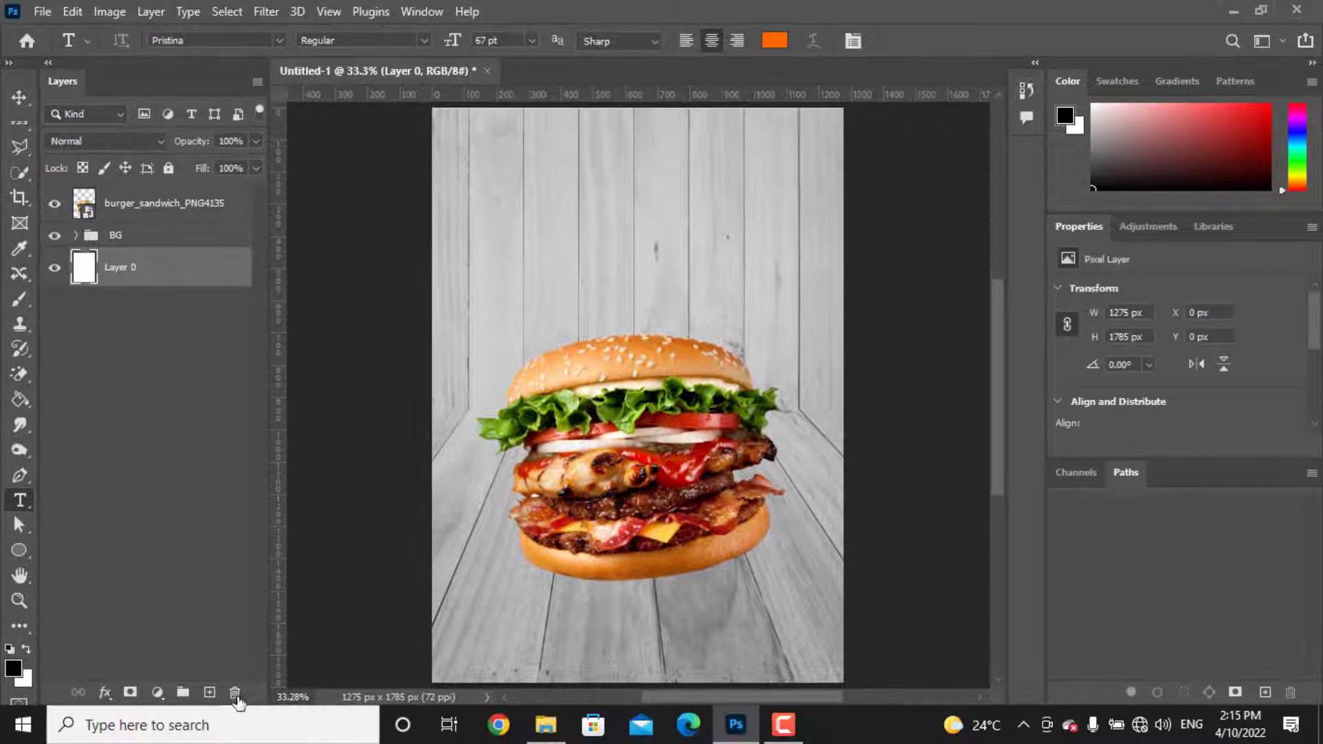
click(235, 693)
key(Return)
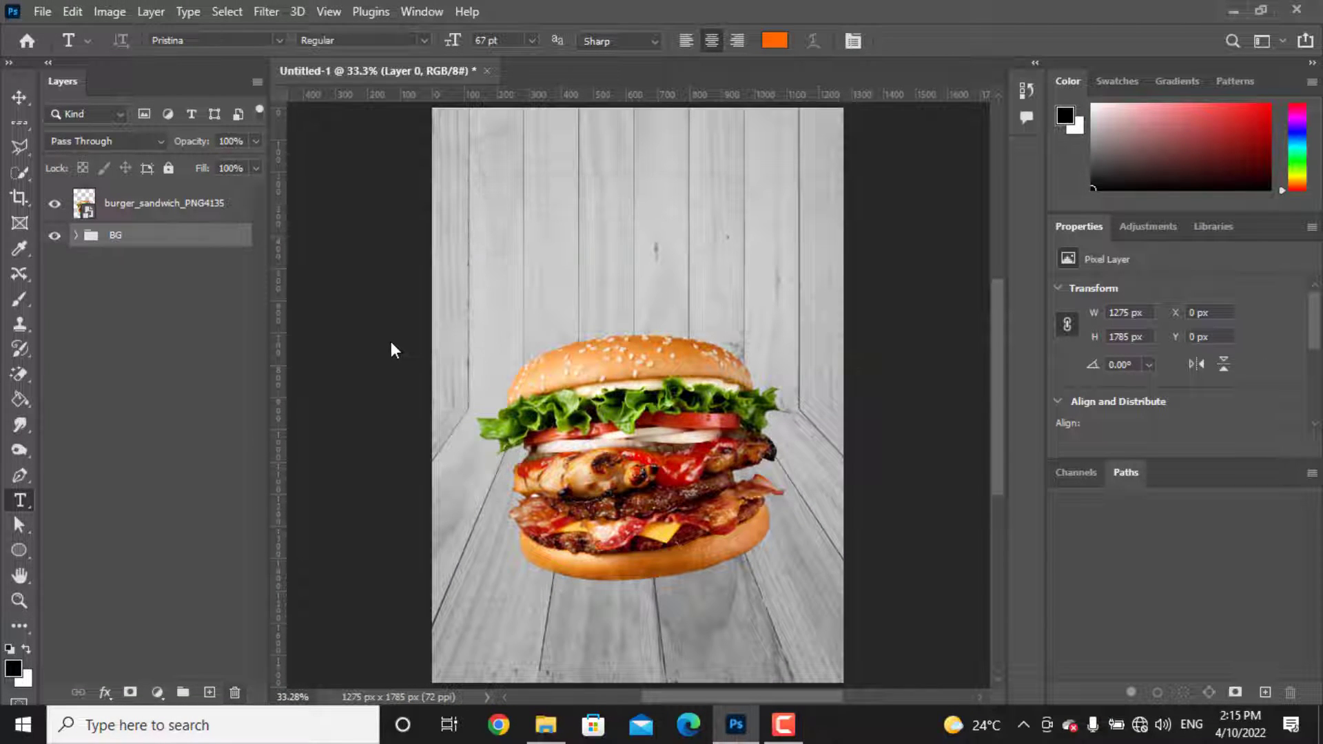
Step: With the BG group selected, set up a Soft Round brush at 0% hardness and 78 px
click(193, 205)
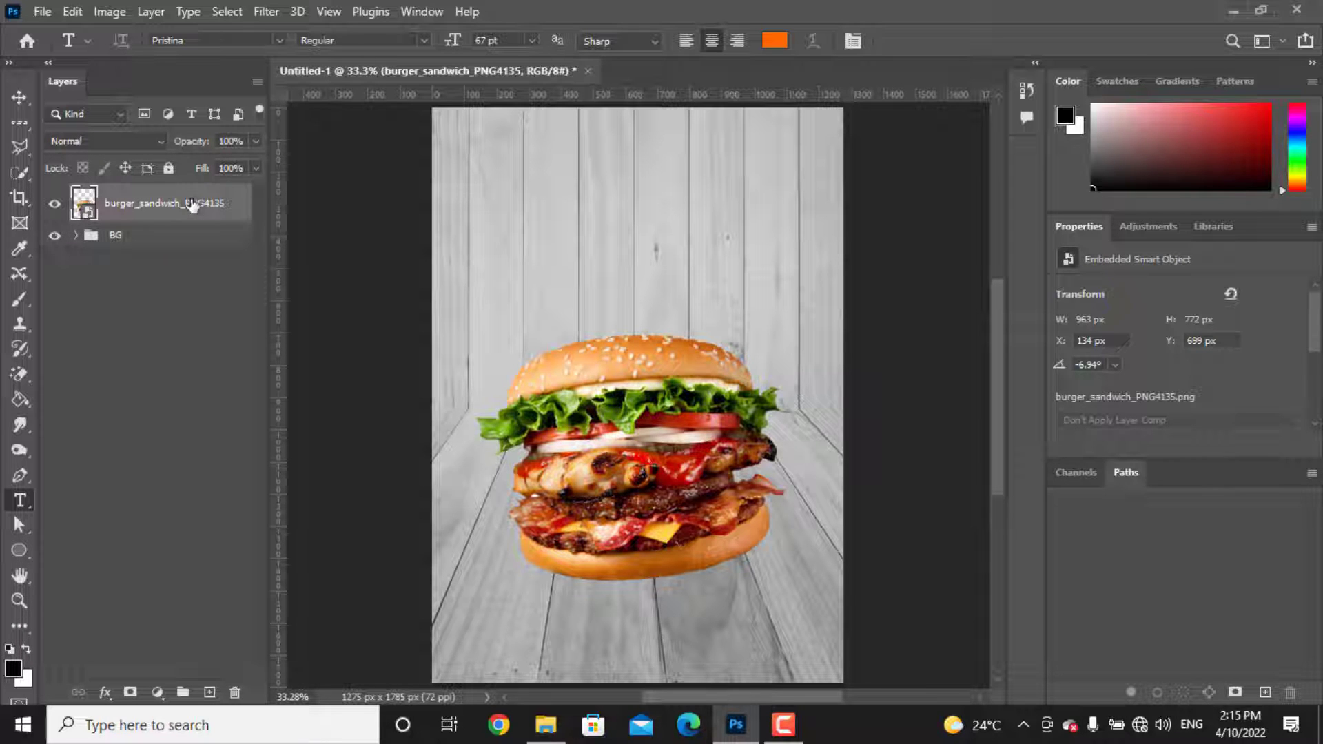
click(179, 238)
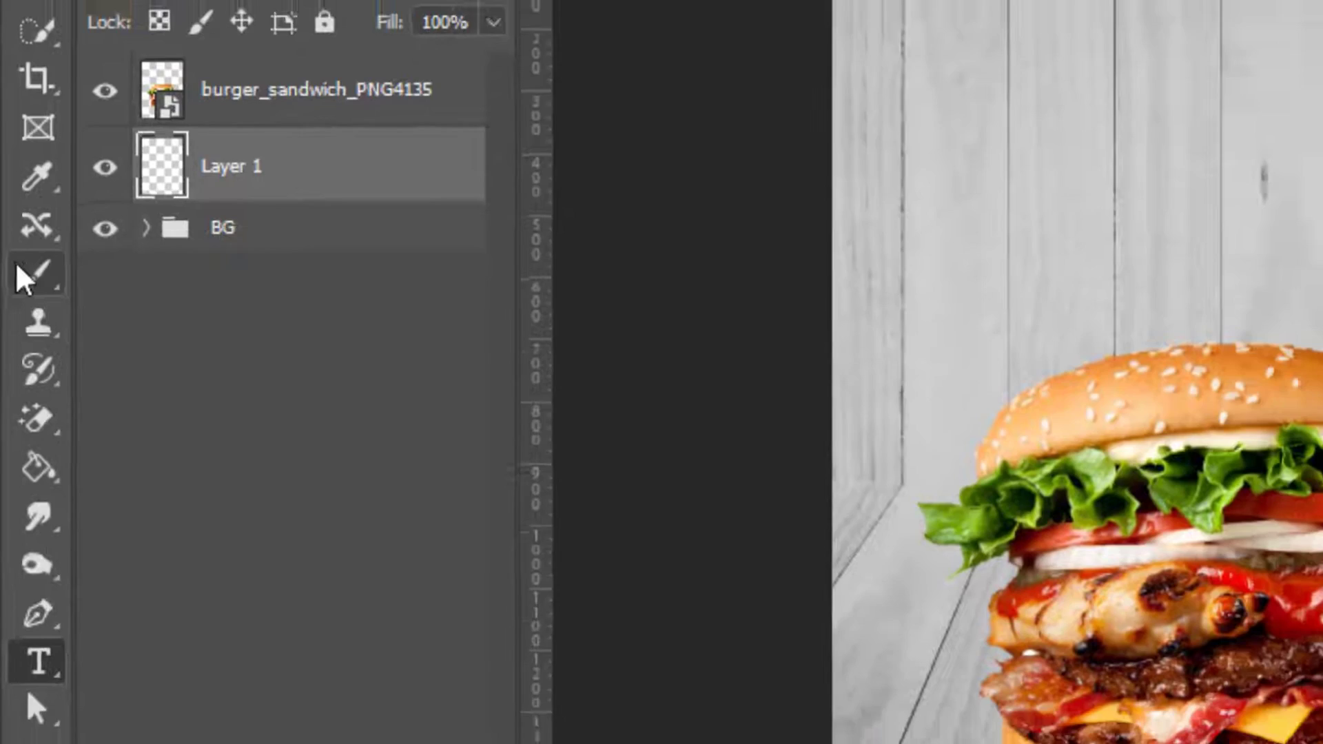
click(31, 39)
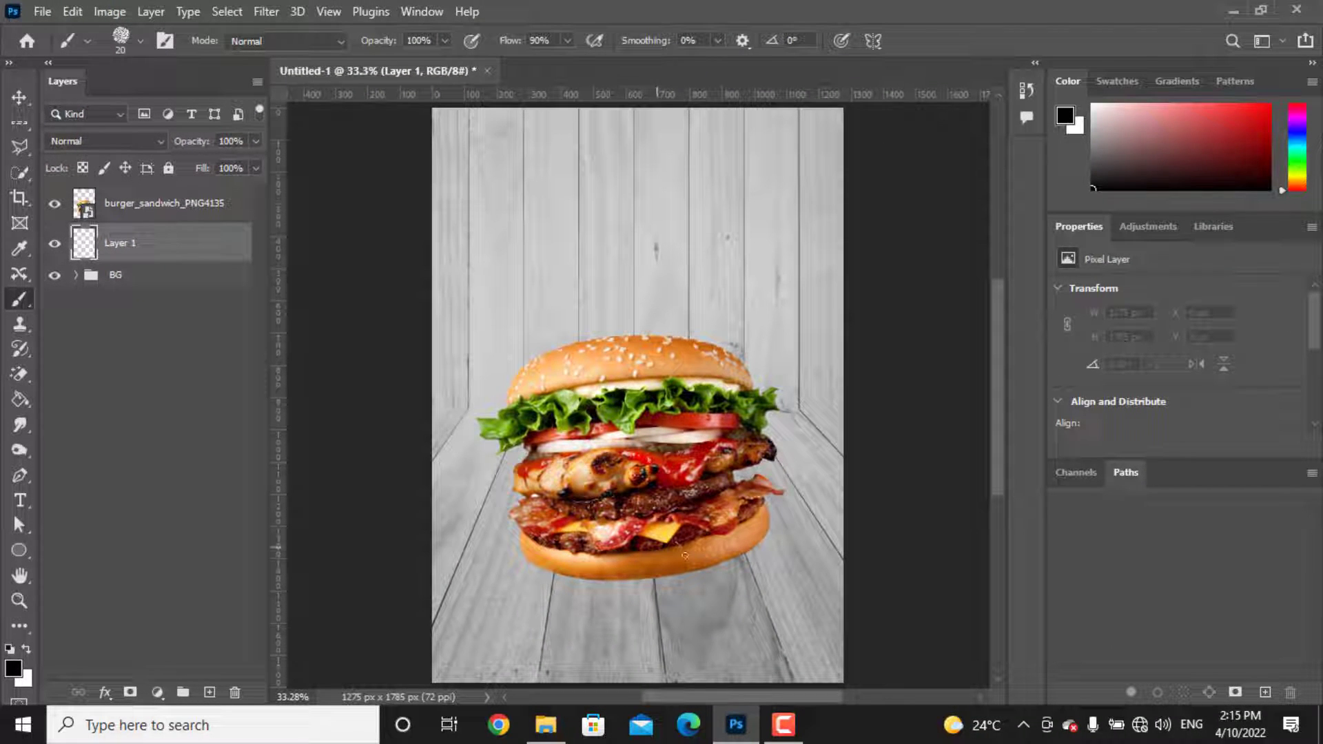
right_click(626, 455)
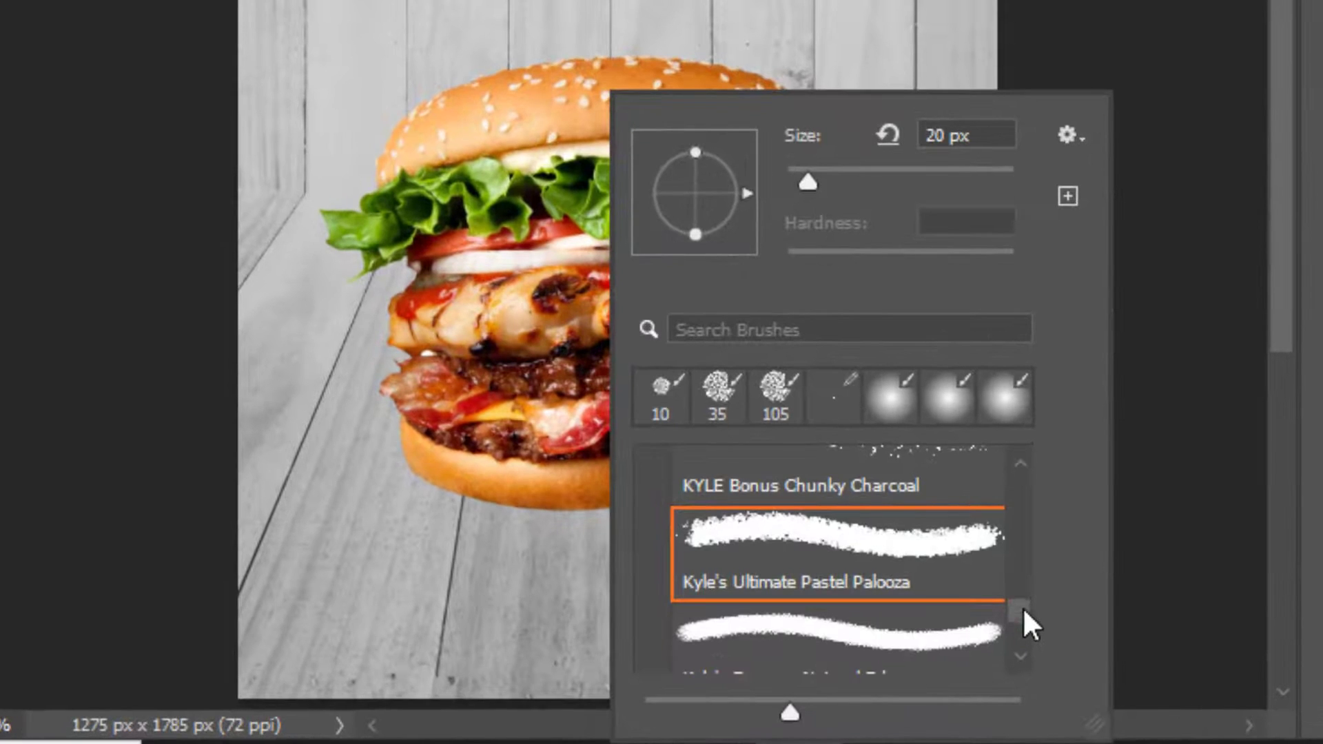
drag(1023, 610, 1022, 469)
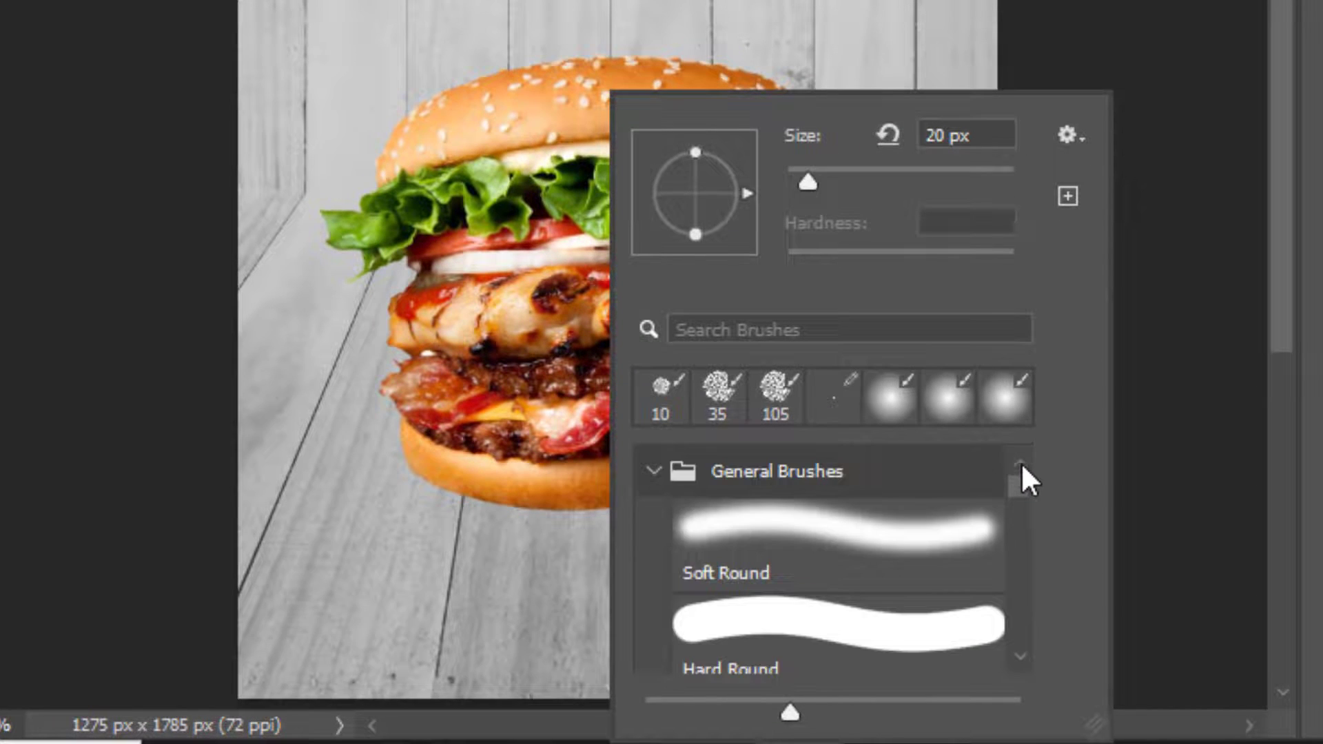
click(653, 472)
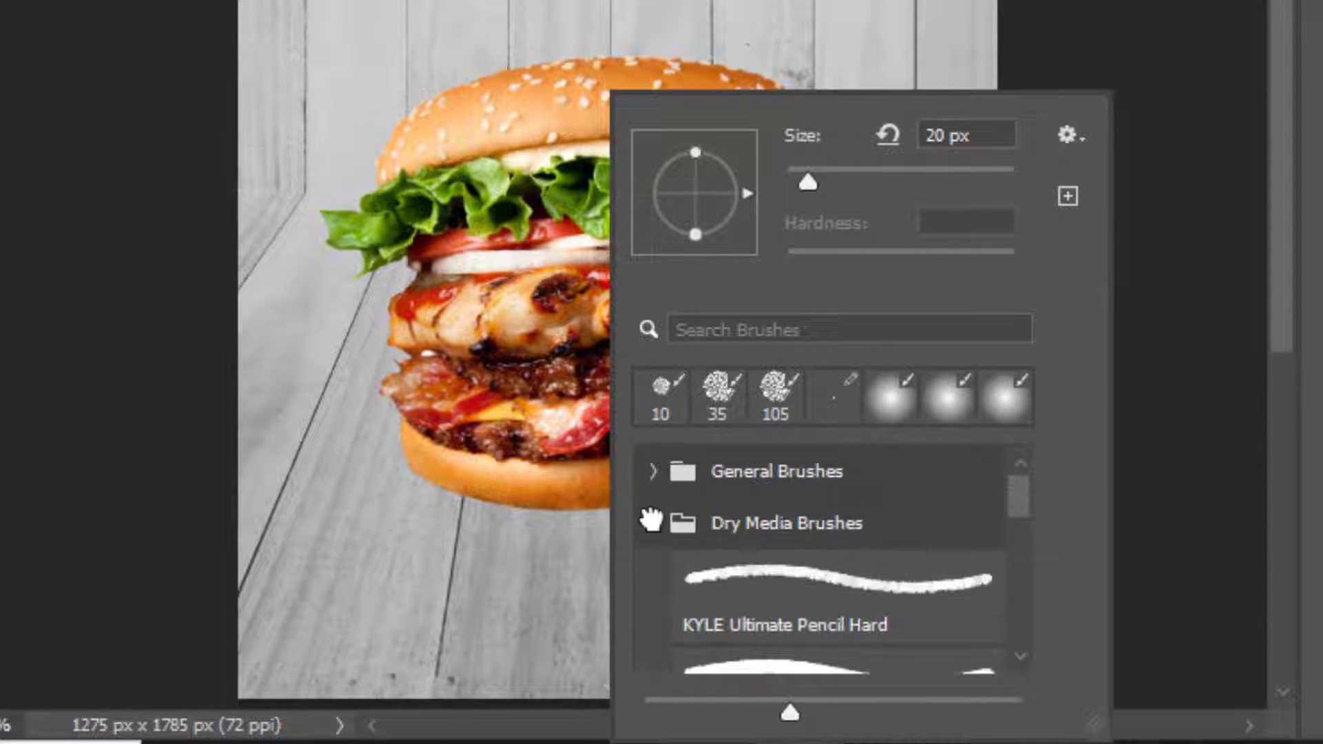
click(653, 523)
click(653, 473)
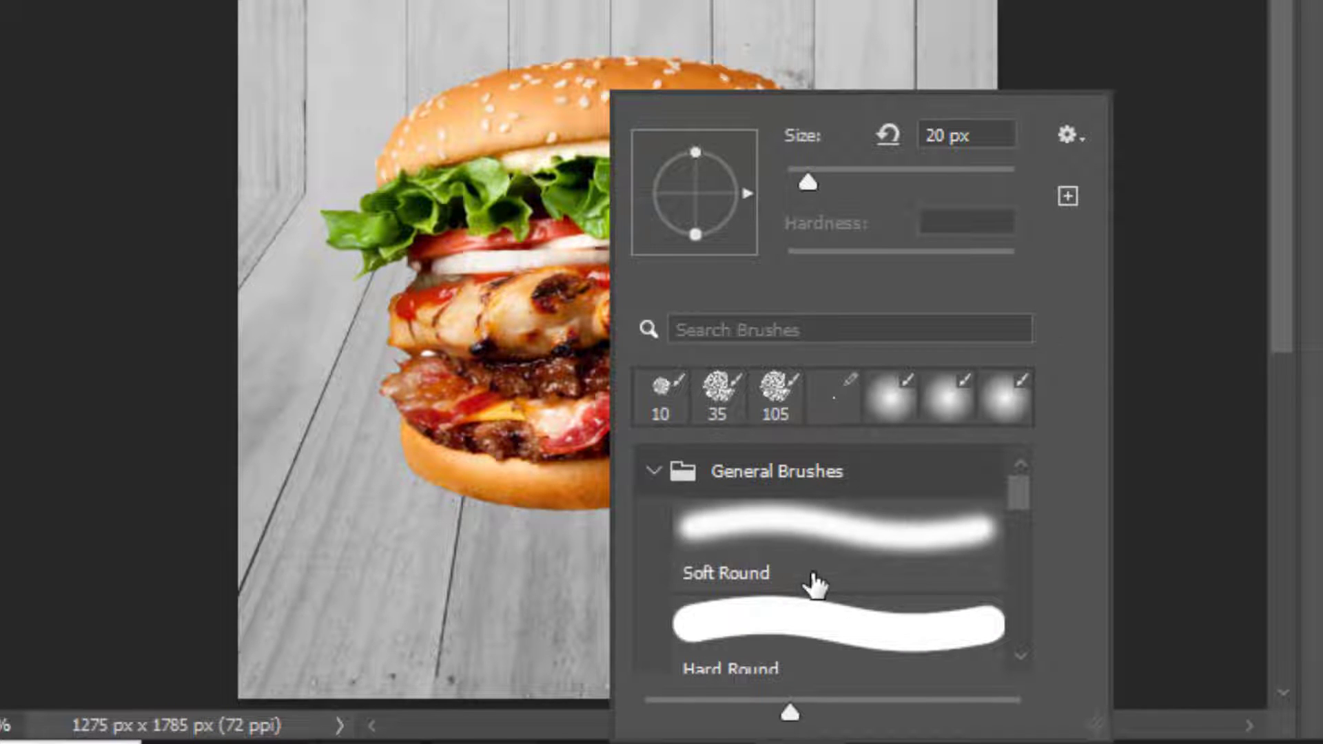
click(810, 576)
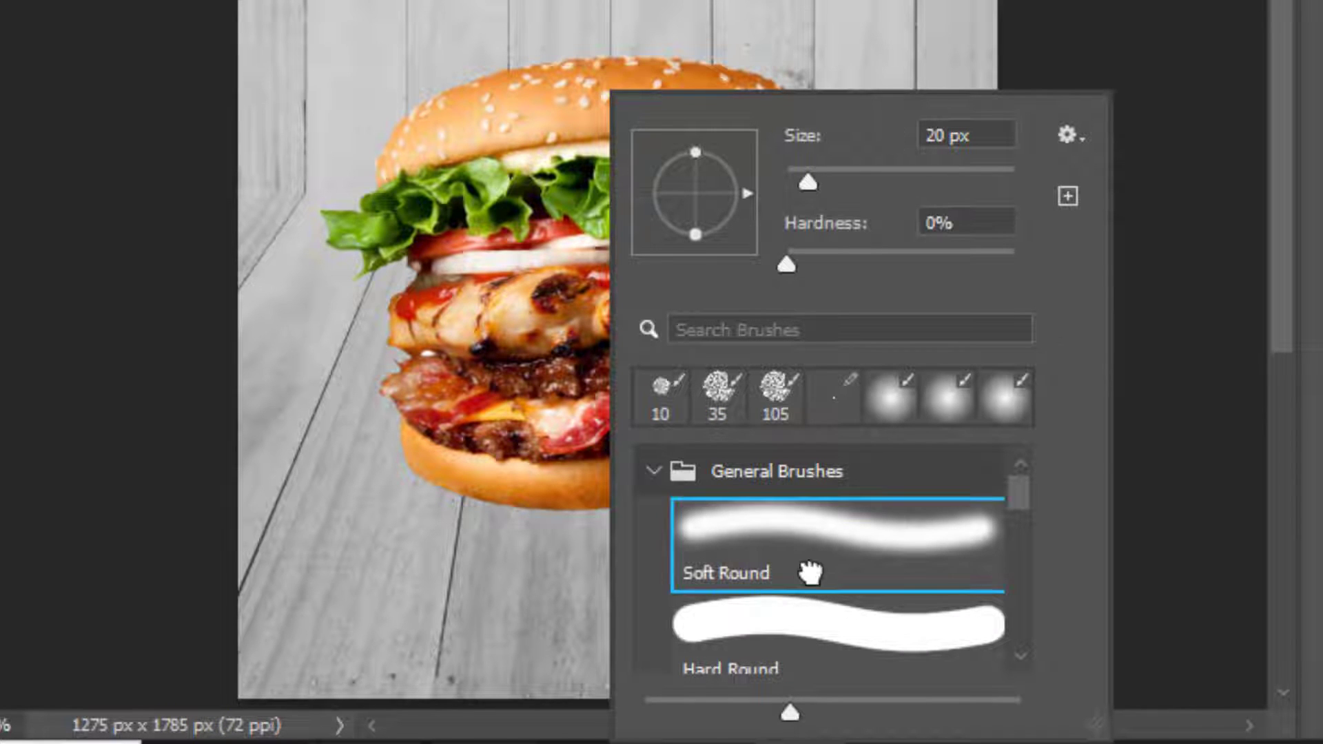
click(773, 267)
drag(814, 180, 878, 178)
Step: At 26% brush flow, paint a soft dark shadow under the burger and fade the layer to 83%
key(Return)
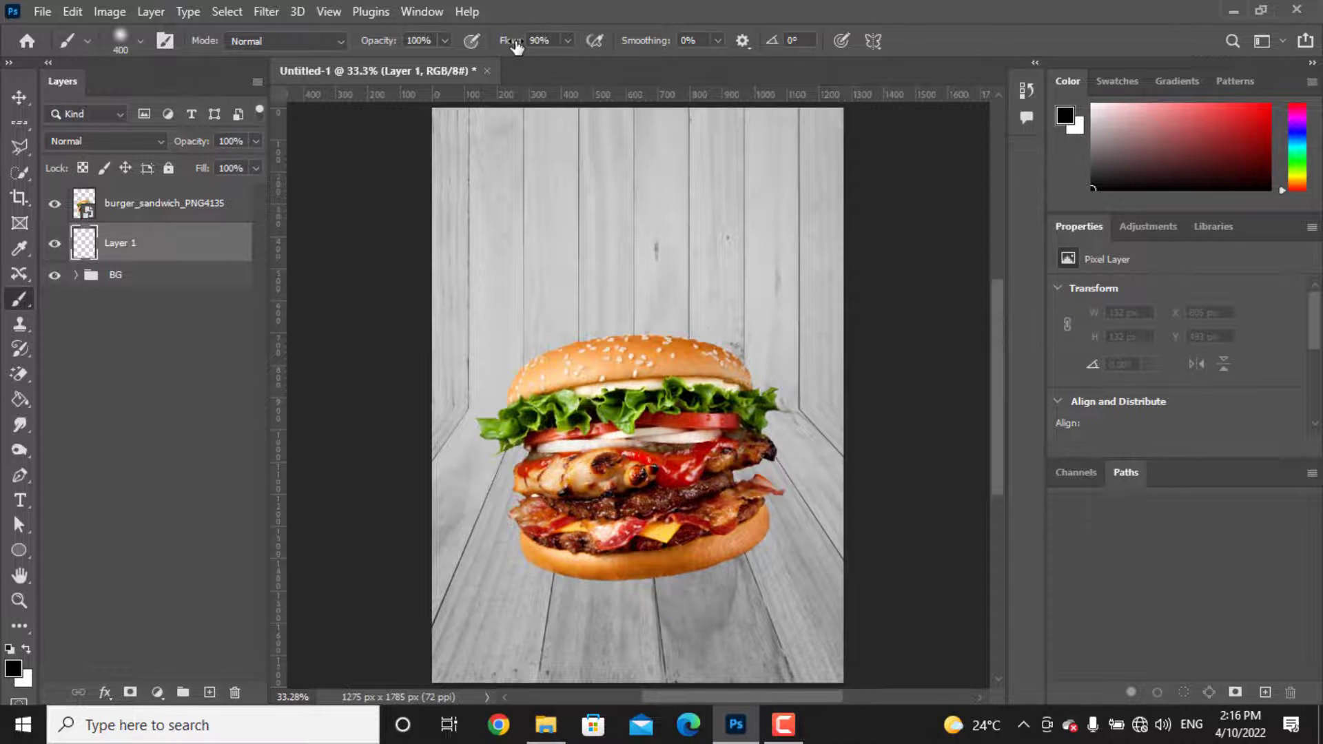
drag(517, 45, 470, 42)
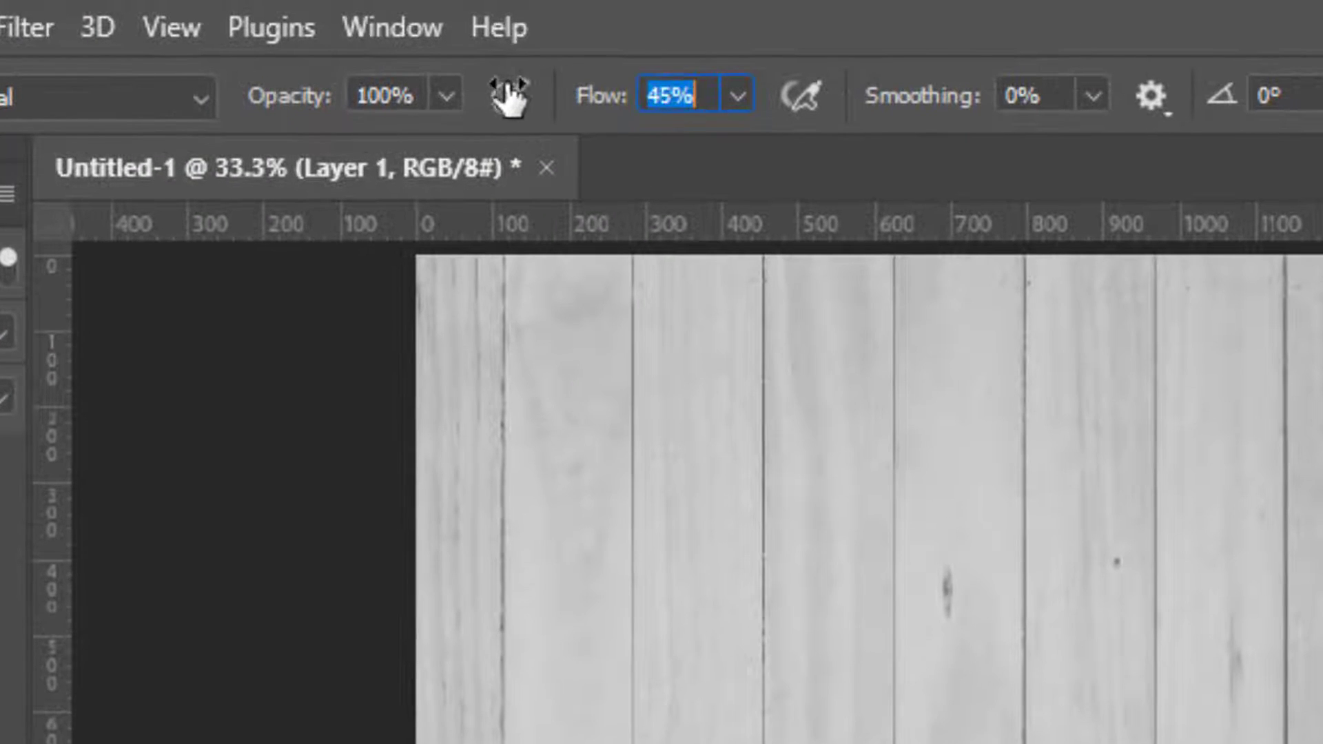
drag(509, 97, 469, 95)
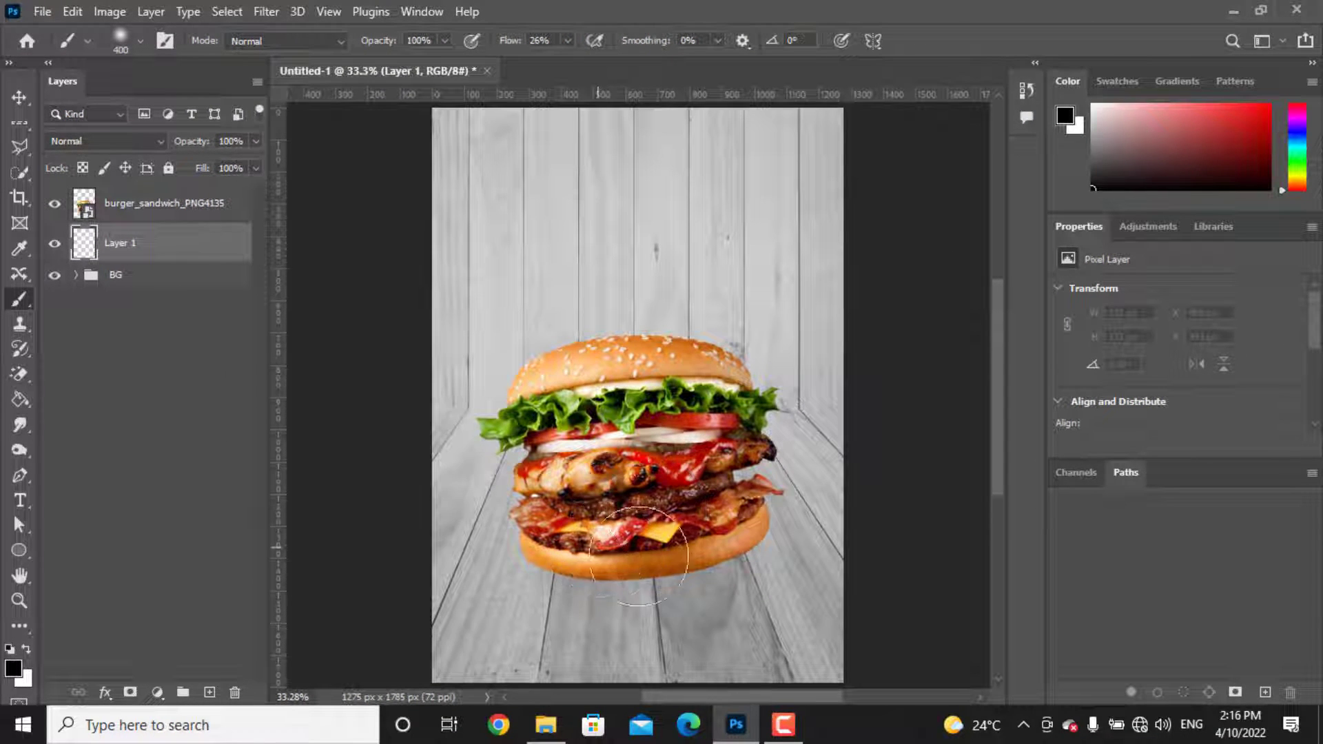
mouse_move(639, 556)
mouse_down()
mouse_move(718, 576)
mouse_move(760, 568)
mouse_move(633, 559)
mouse_move(683, 579)
mouse_move(642, 547)
mouse_move(593, 534)
mouse_up()
key(bracketleft)
key(bracketleft)
key(bracketleft)
key(bracketleft)
key(bracketleft)
key(bracketleft)
key(bracketleft)
key(bracketleft)
key(bracketleft)
key(bracketleft)
key(bracketleft)
key(bracketleft)
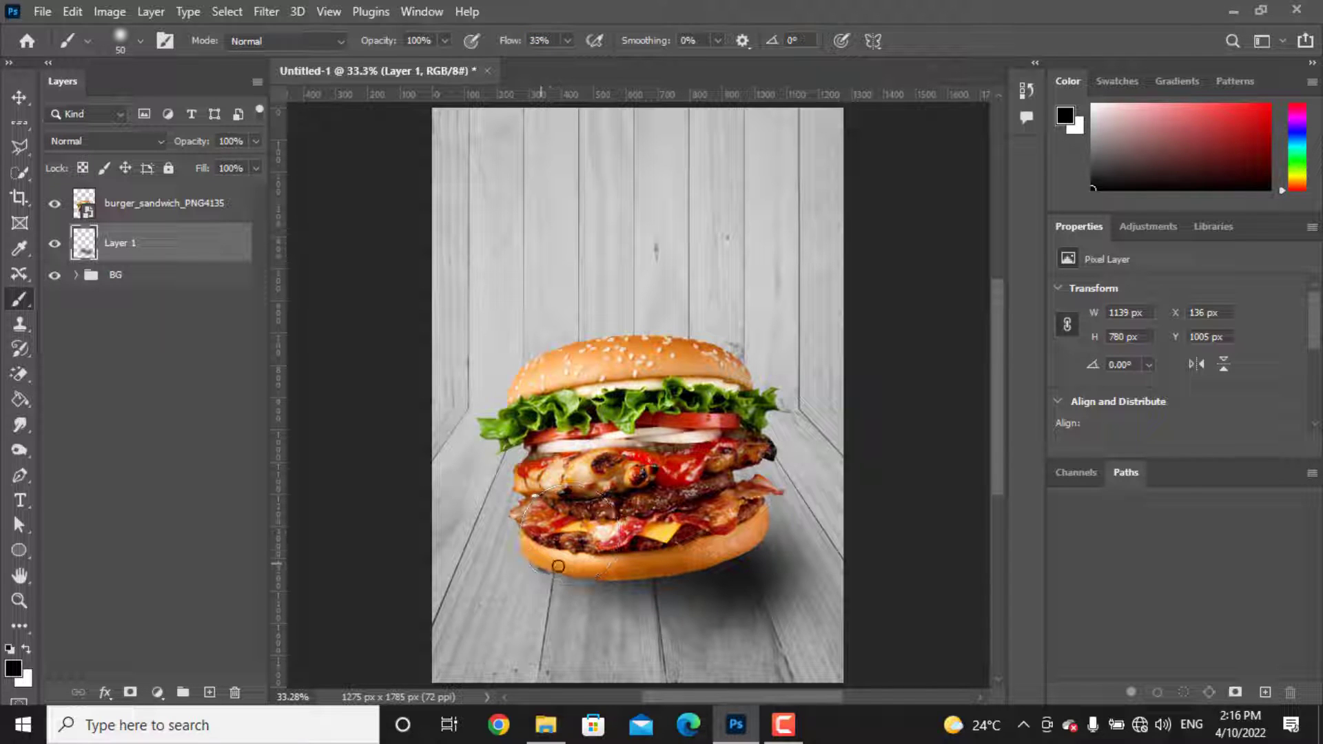
drag(574, 574, 664, 577)
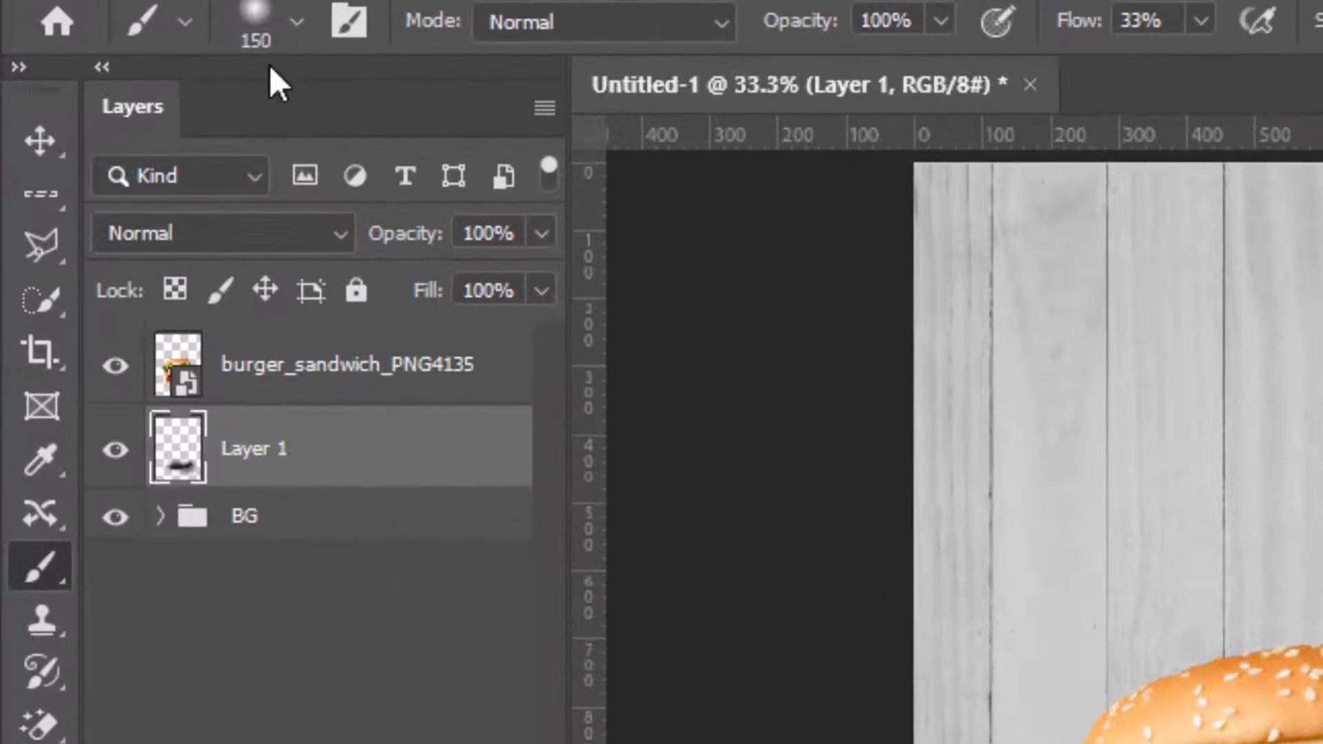
mouse_move(407, 233)
mouse_down()
mouse_move(379, 242)
mouse_move(414, 236)
mouse_move(403, 240)
mouse_up()
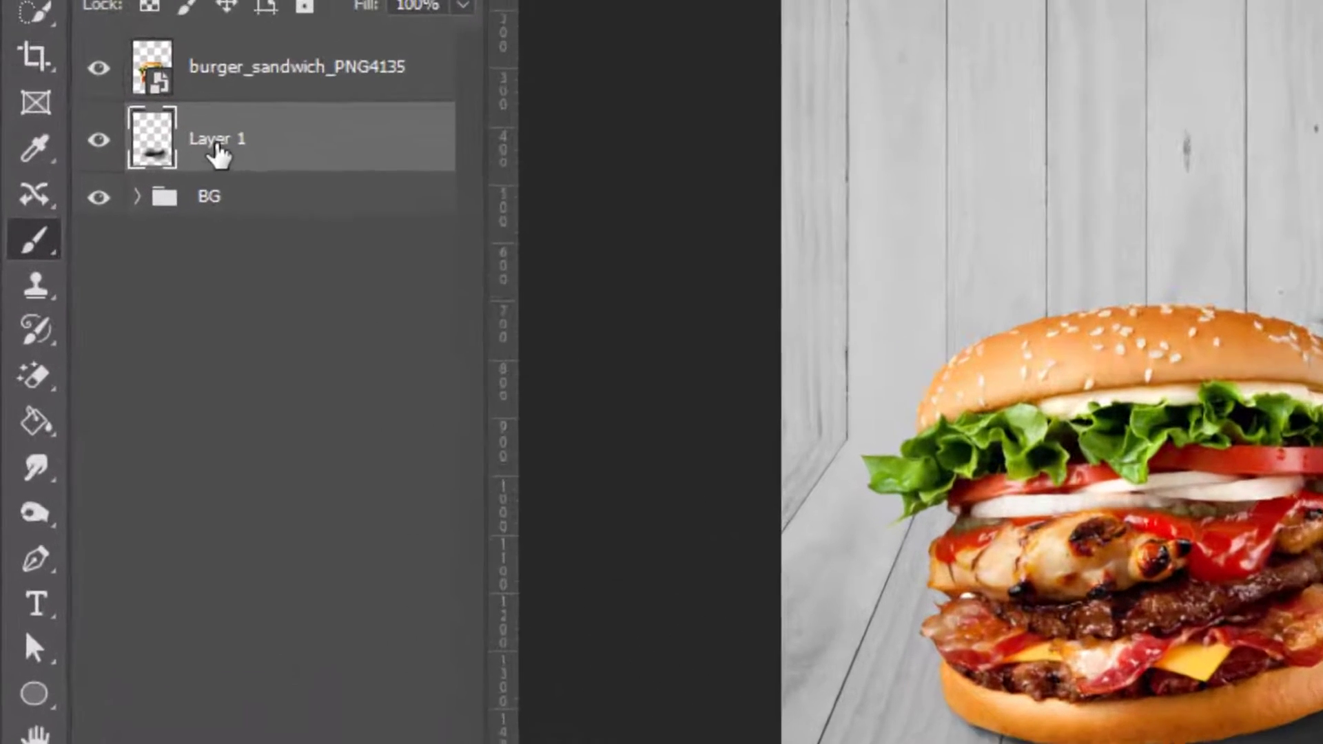
Step: Rename Layer 1 to 'Shadow'
double_click(217, 142)
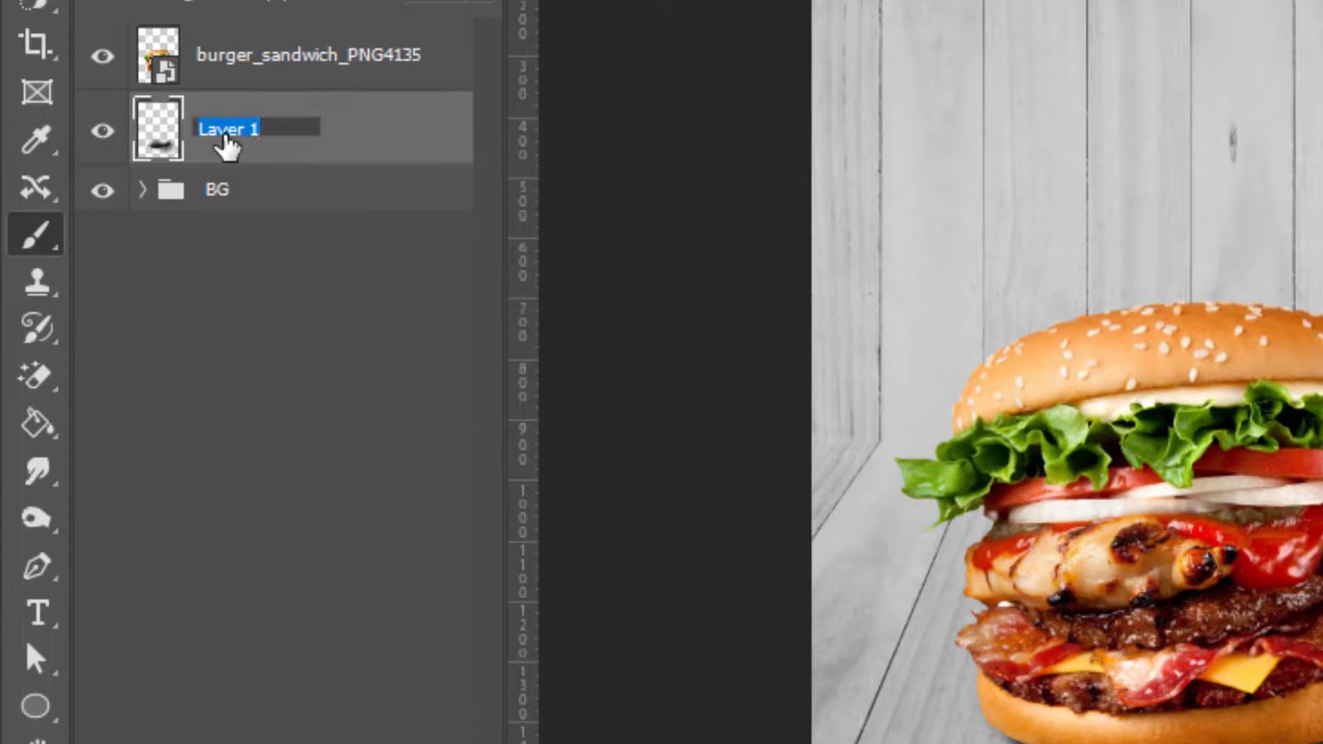
text(Shadow)
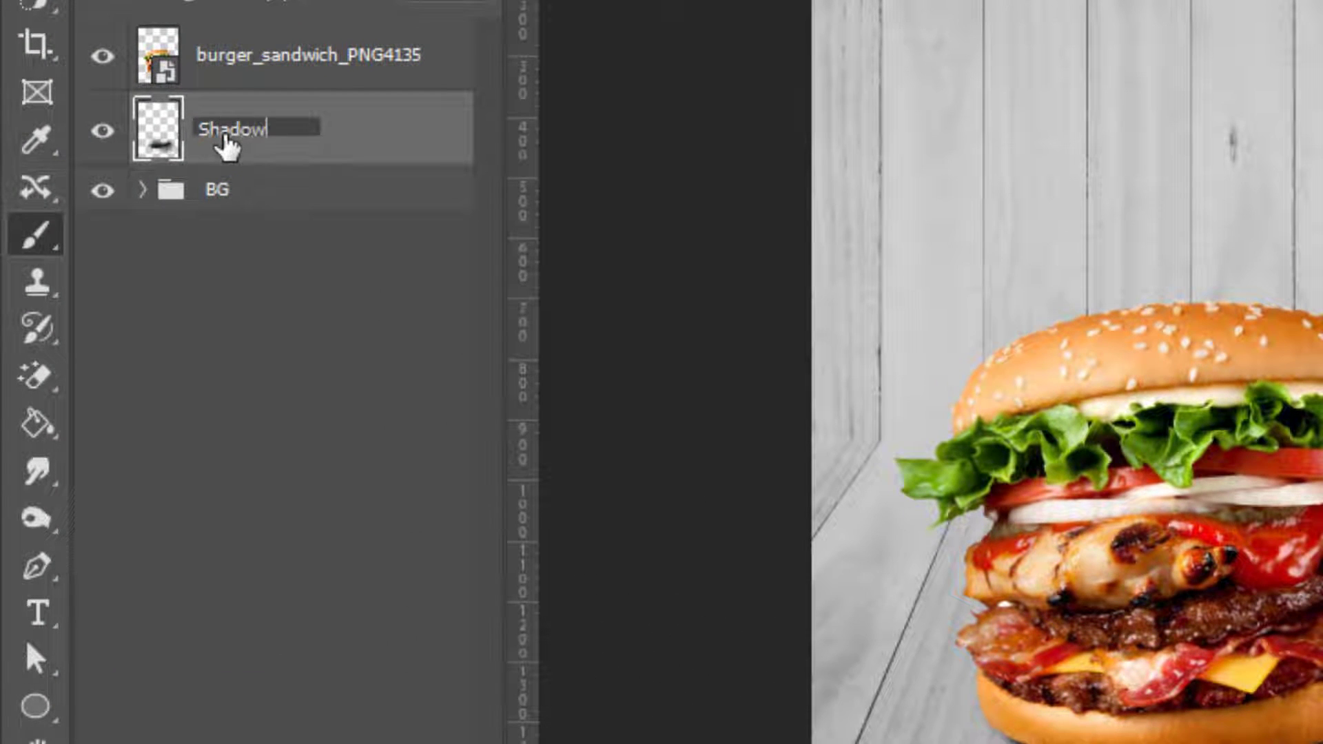
key(Return)
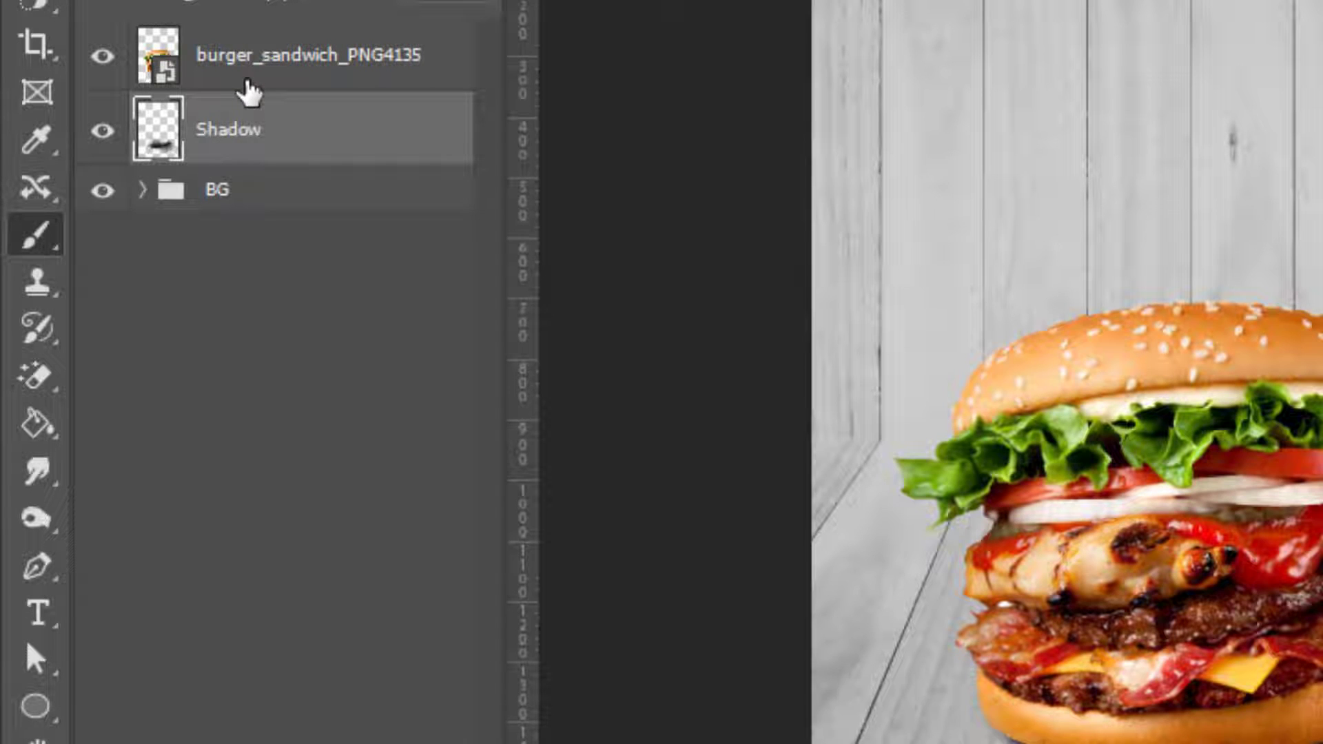
Step: Group Shadow with the burger layer and name the group 'Burger'
shift+click(248, 84)
key(ctrl+g)
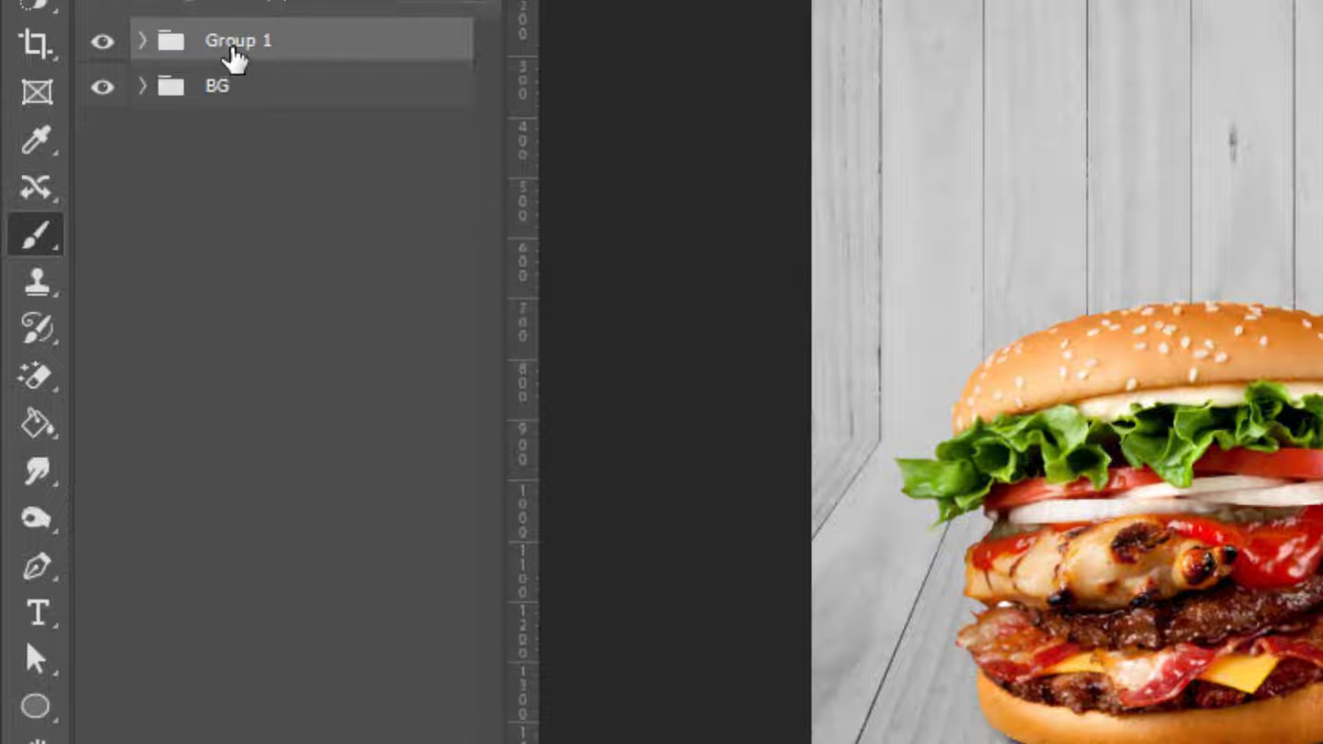
double_click(235, 43)
text(Burger)
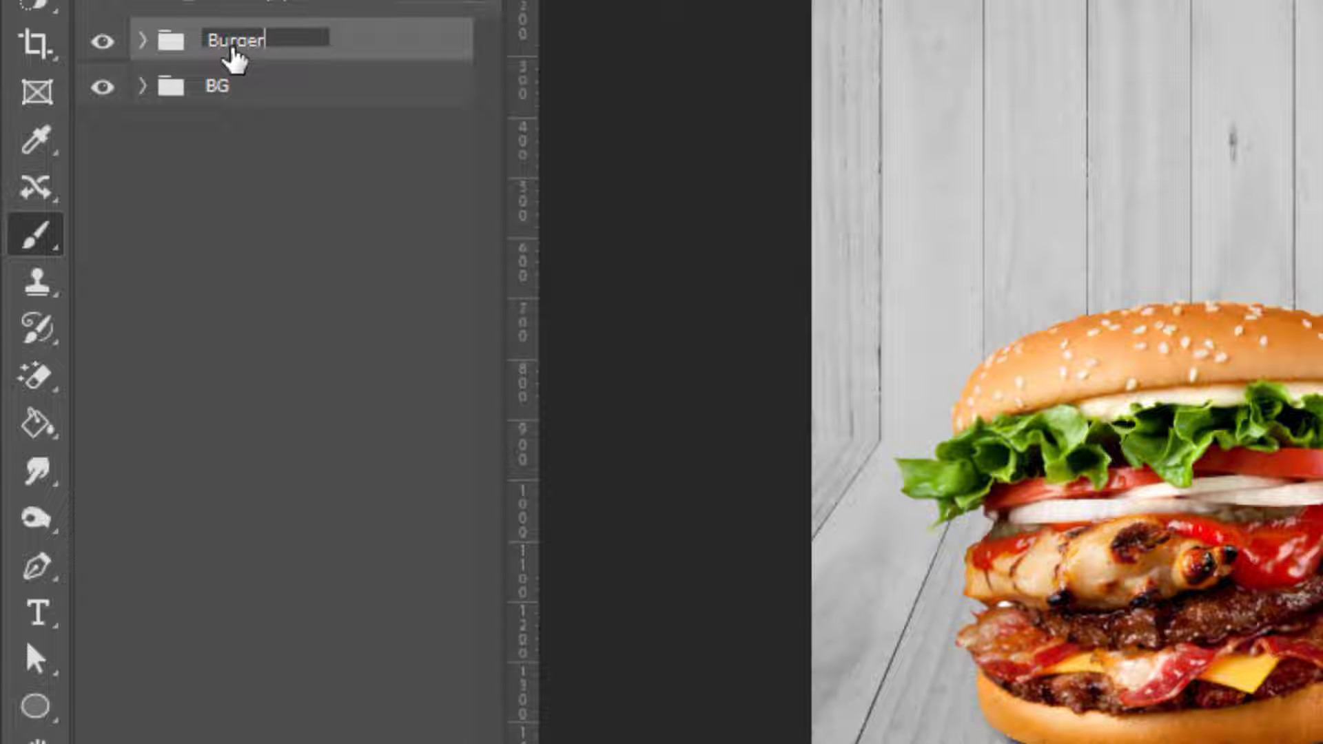
key(Return)
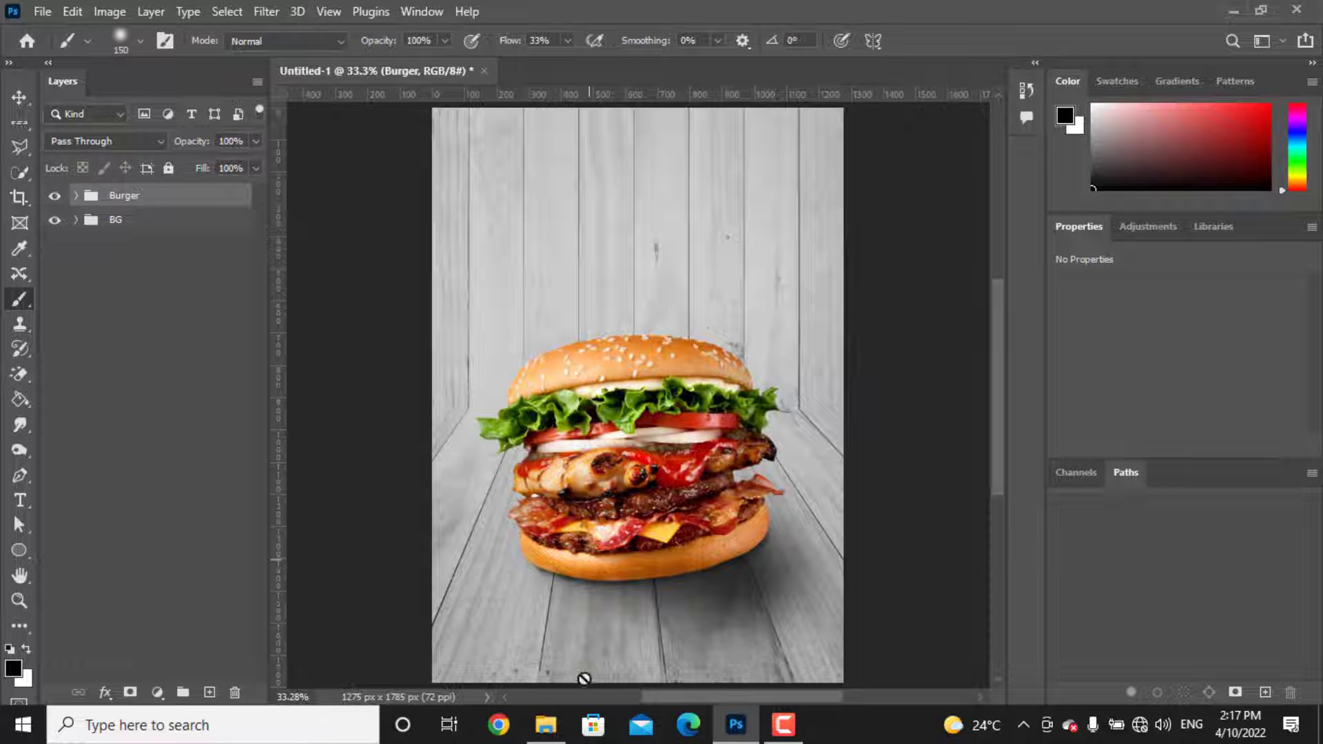
Step: Place logo.png from the Stocks folder, scaled small, in the poster's top-left corner
click(546, 724)
click(427, 237)
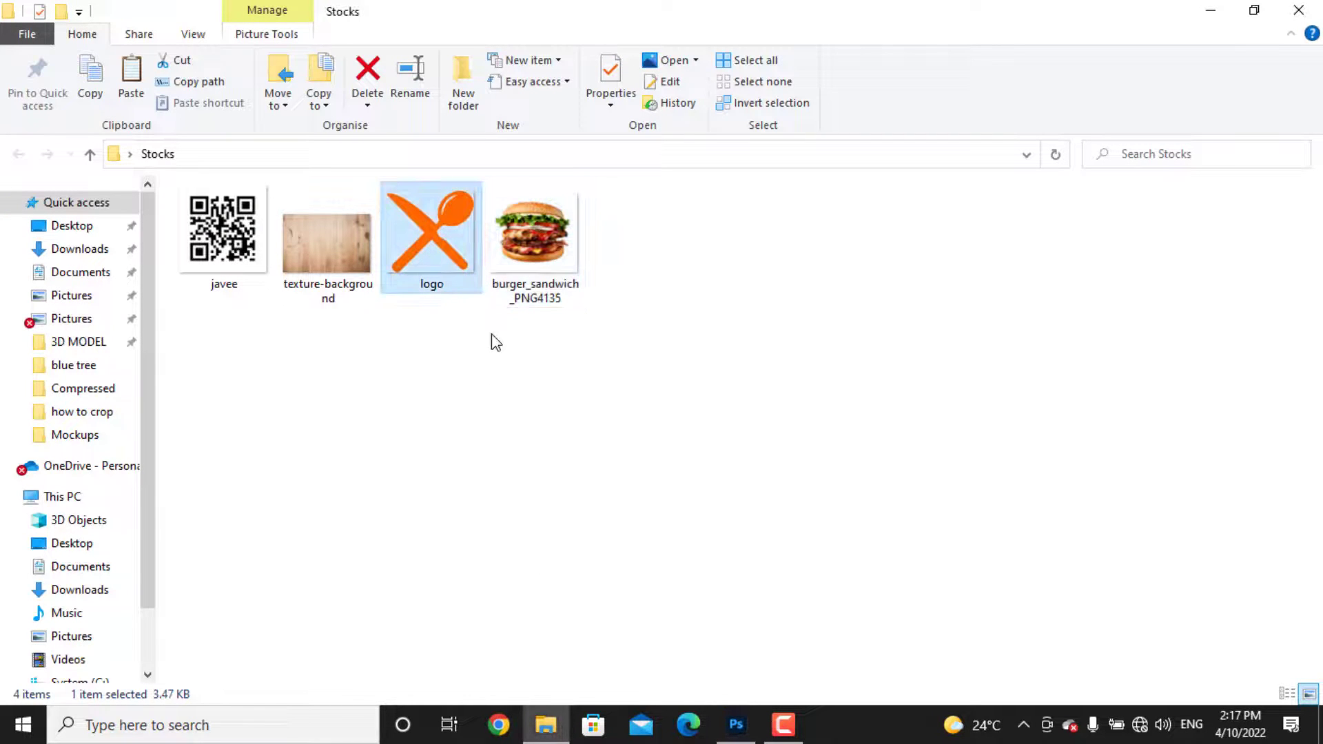
drag(703, 562, 460, 169)
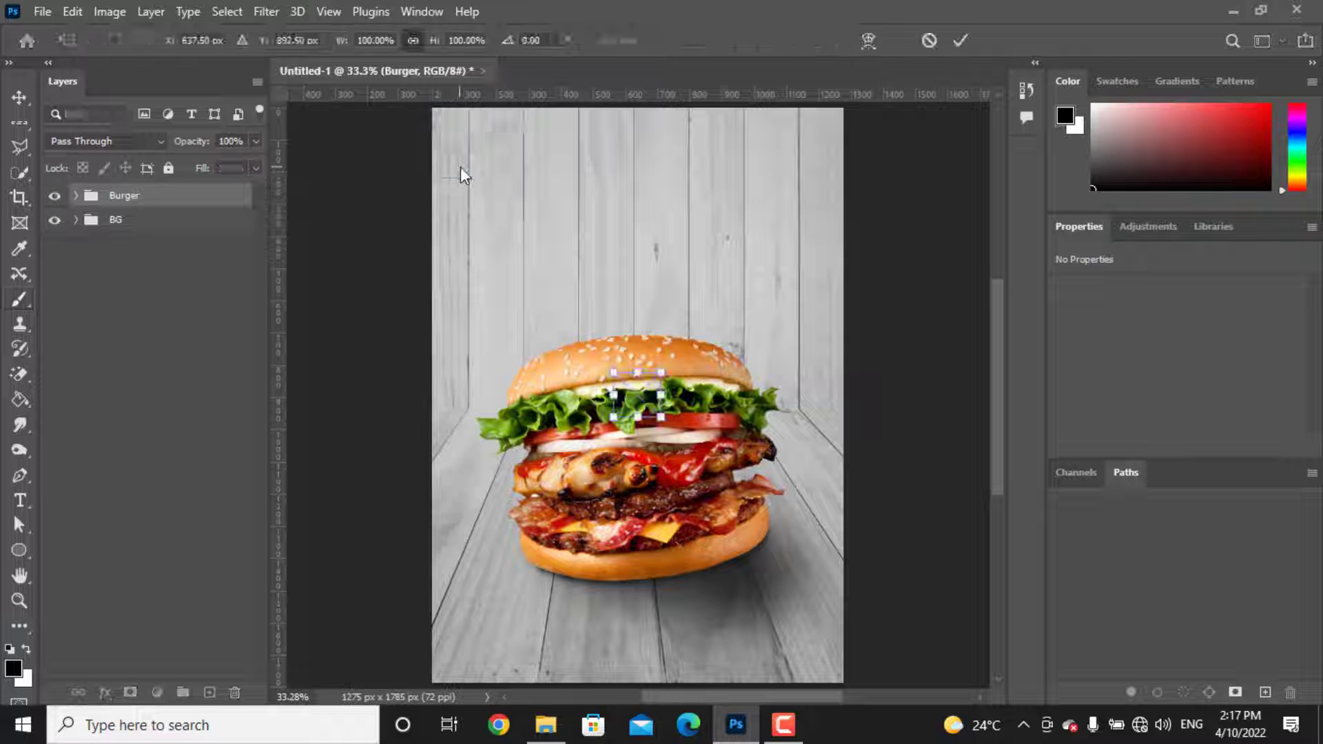
drag(648, 405, 474, 148)
key(Return)
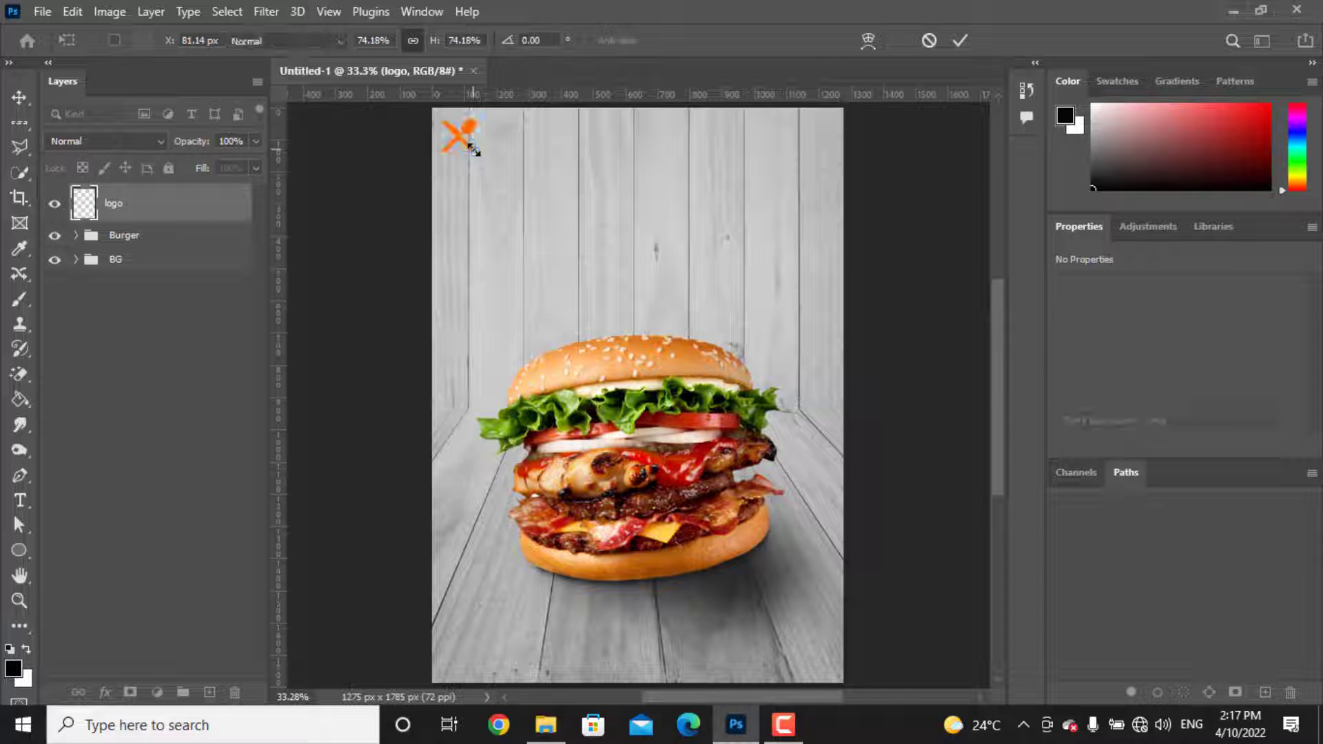
key(b)
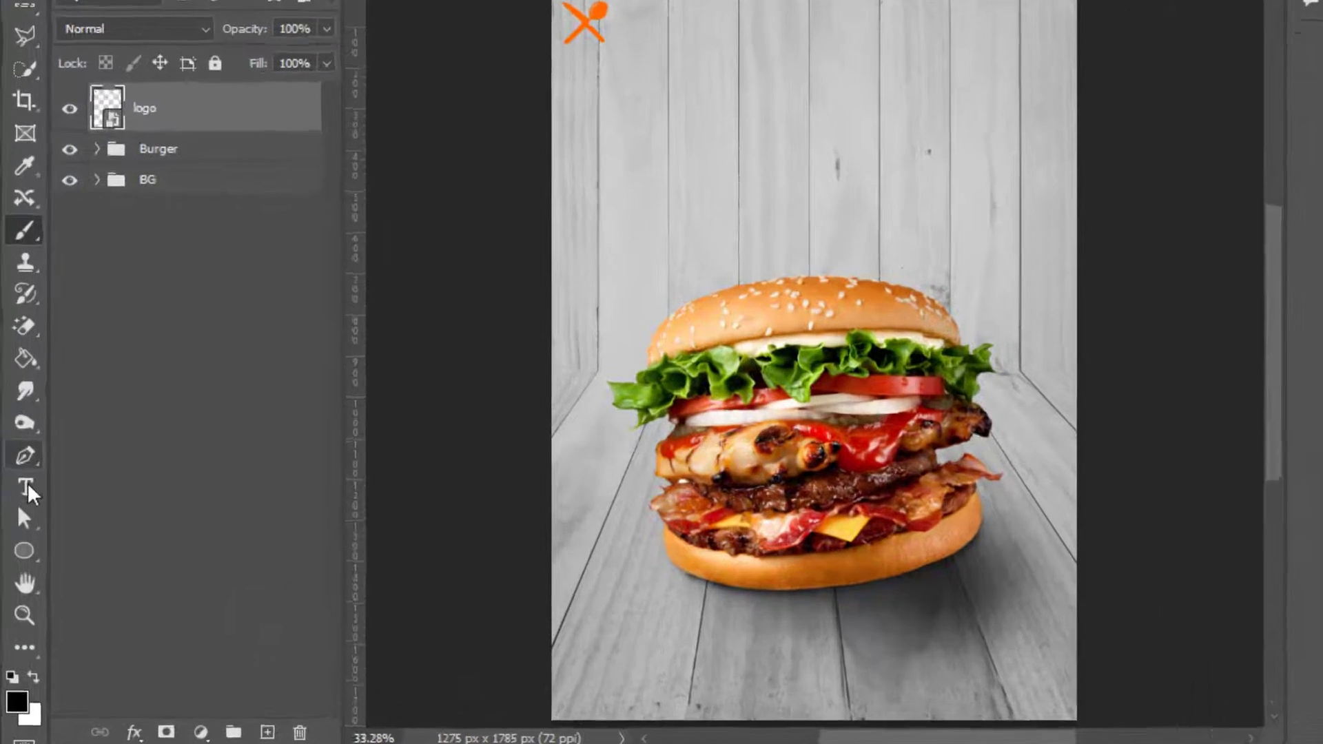
Step: Add left-aligned 'company name' text in Montserrat Bold beside the logo
click(20, 500)
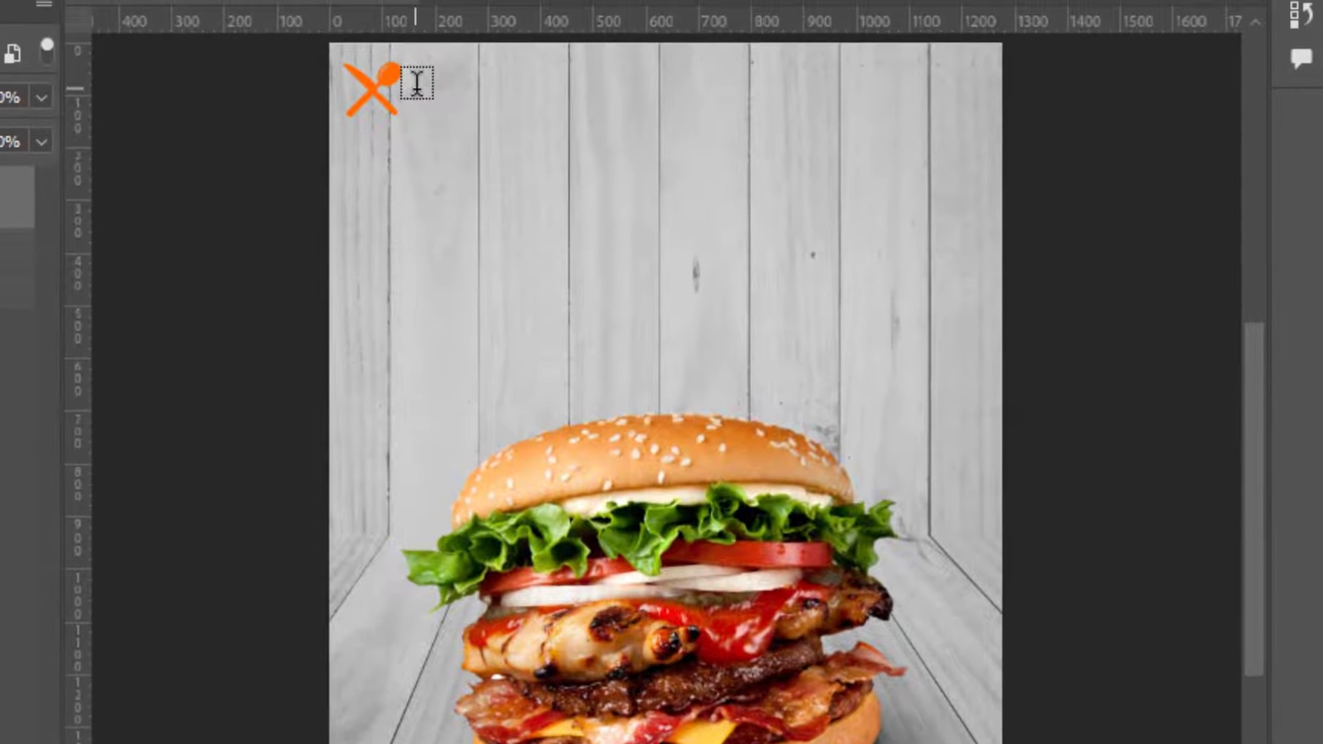
click(417, 83)
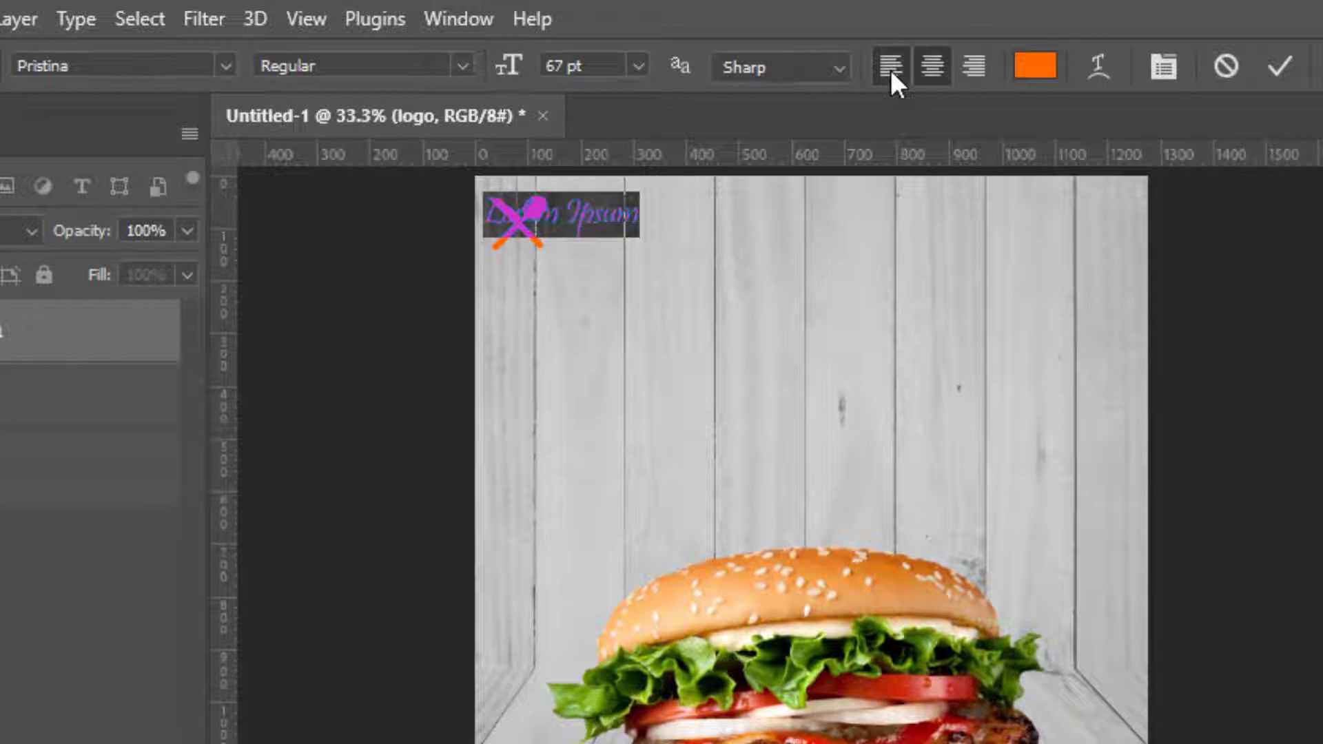
click(890, 67)
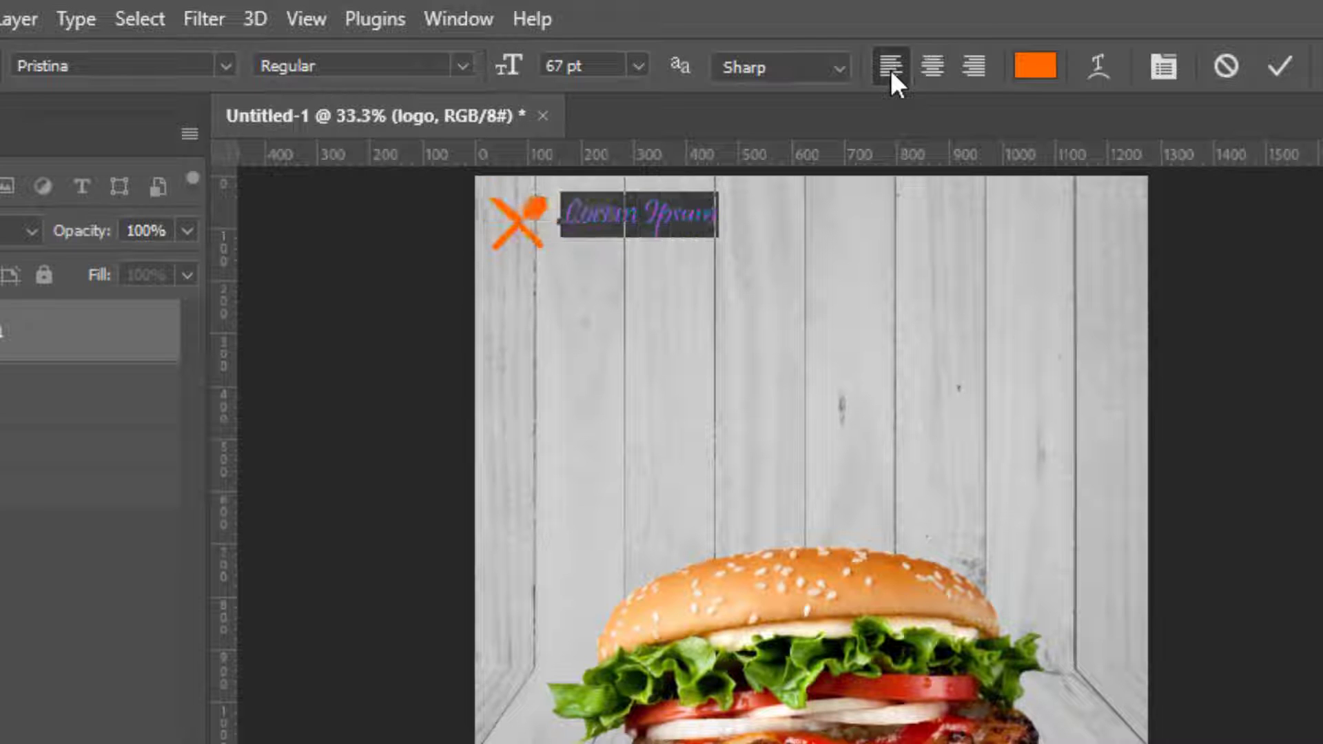
click(225, 65)
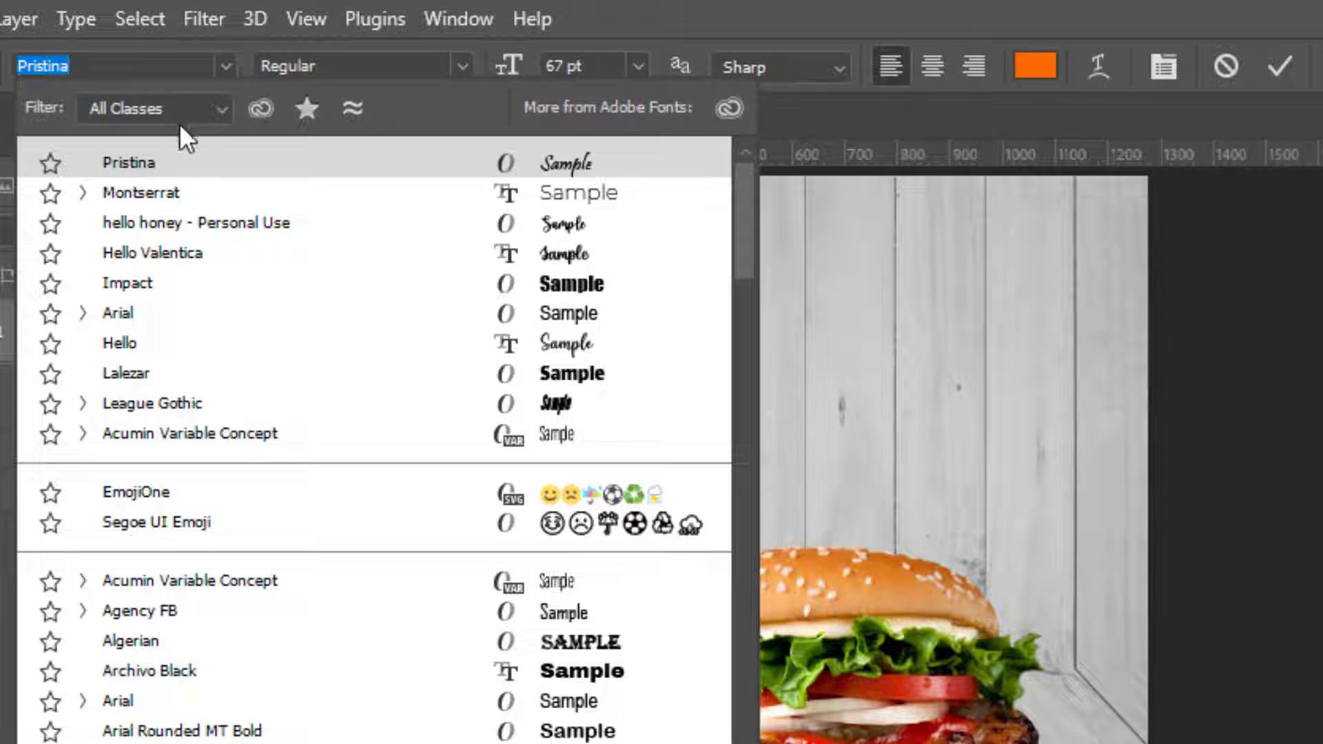
click(136, 187)
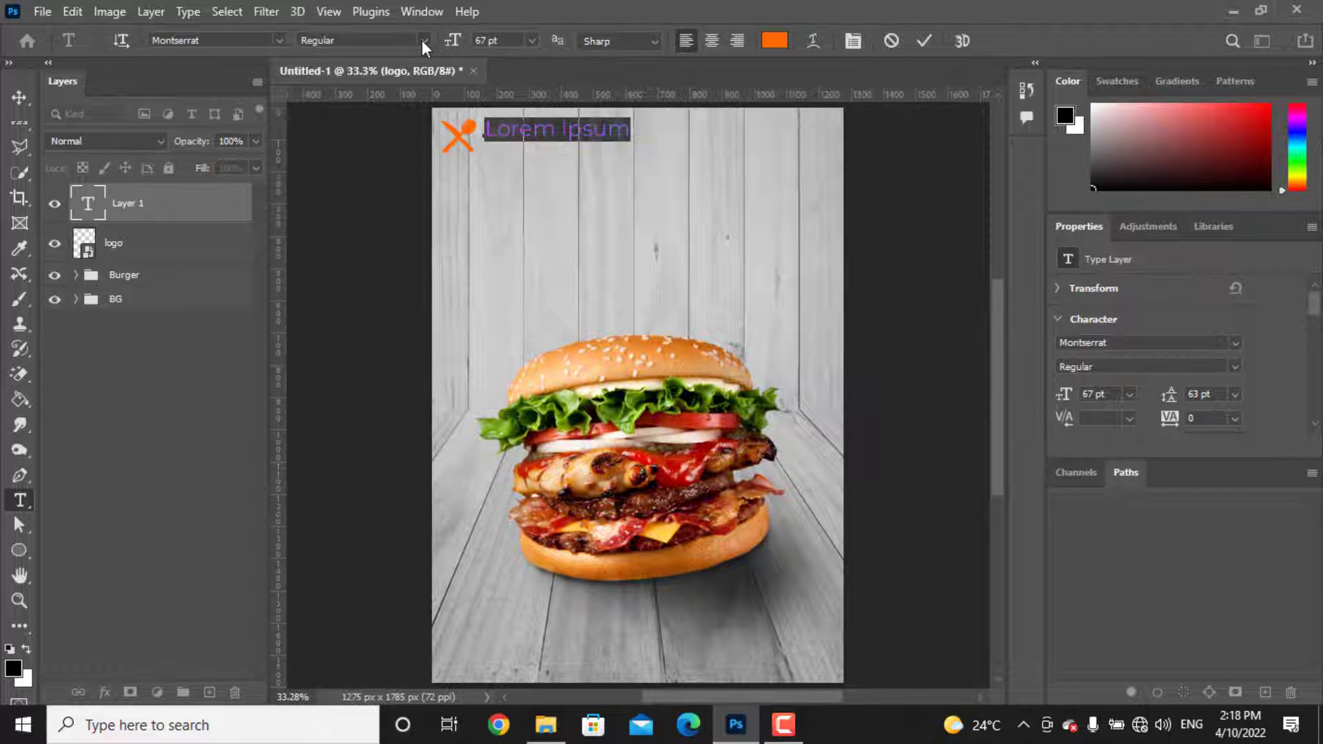
click(422, 40)
click(407, 250)
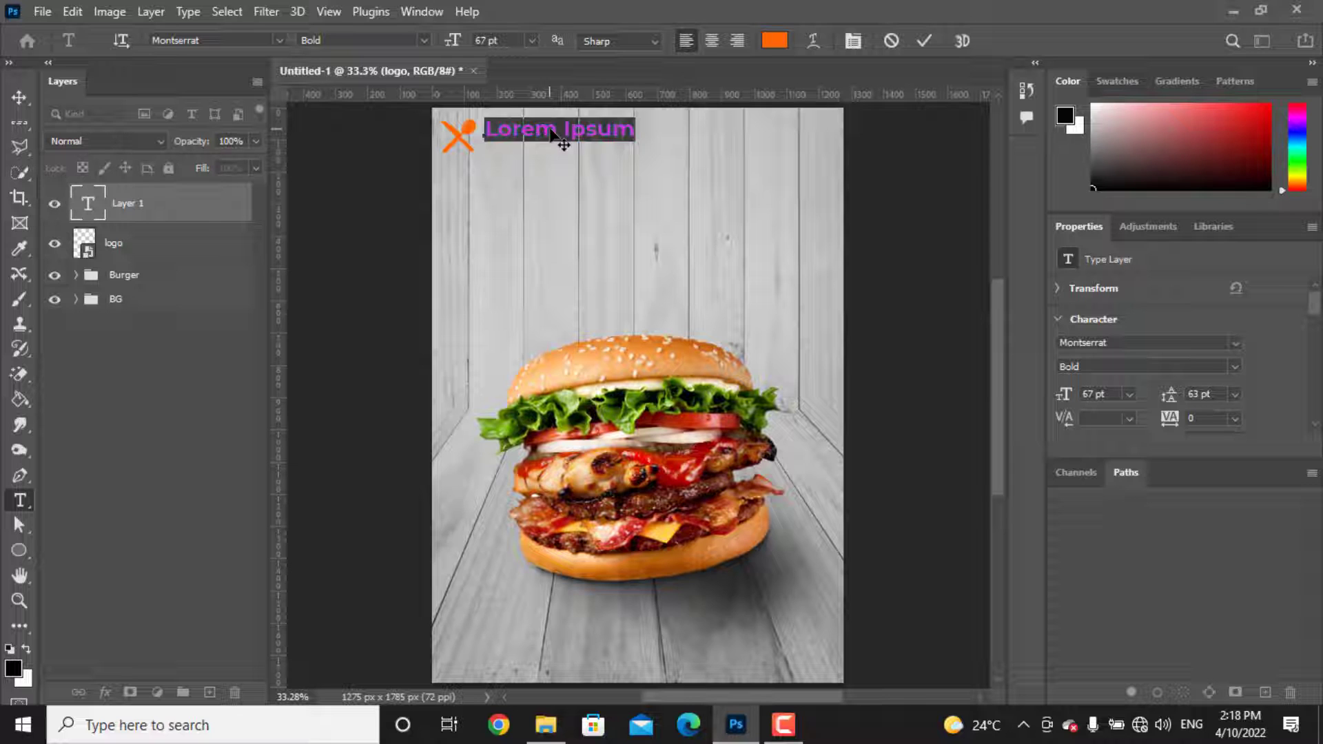
text(cim)
text(pany name)
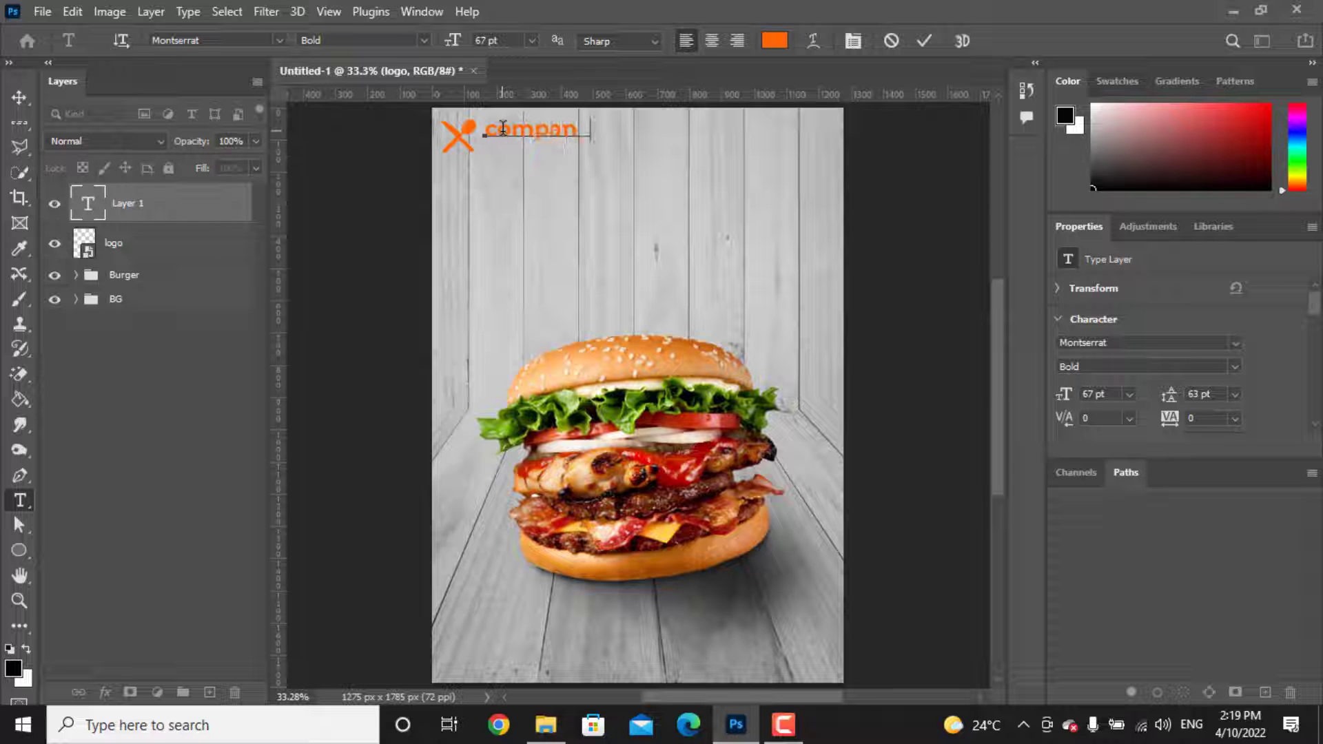
click(918, 43)
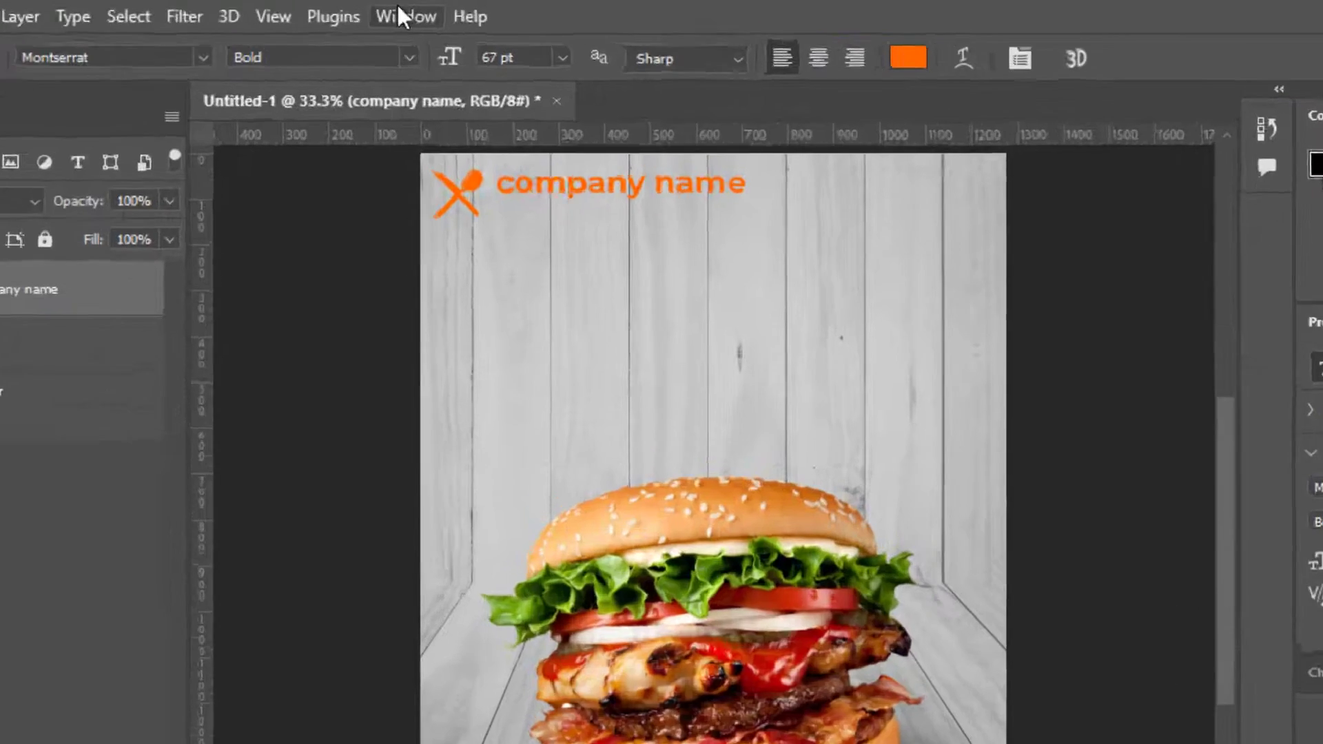
Step: Make the company name all caps and shrink it to 45 pt in the Character panel
click(420, 12)
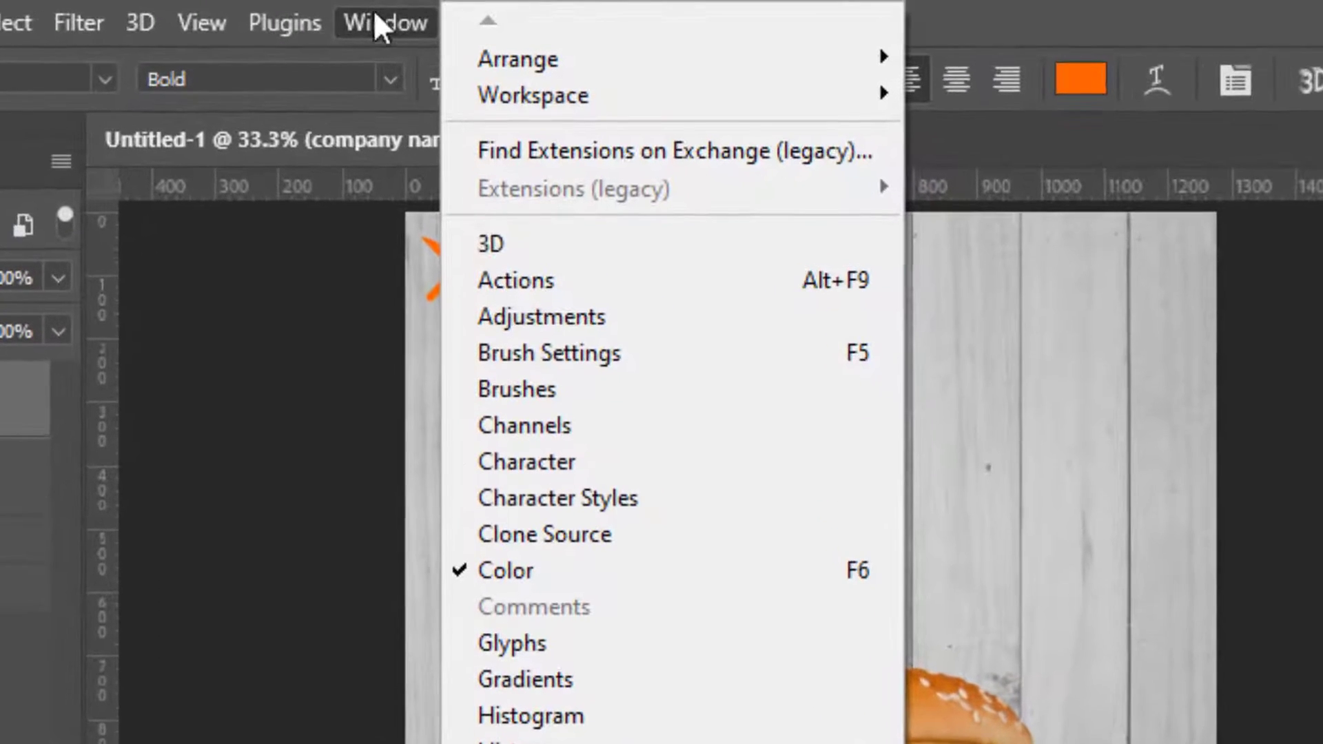
click(562, 468)
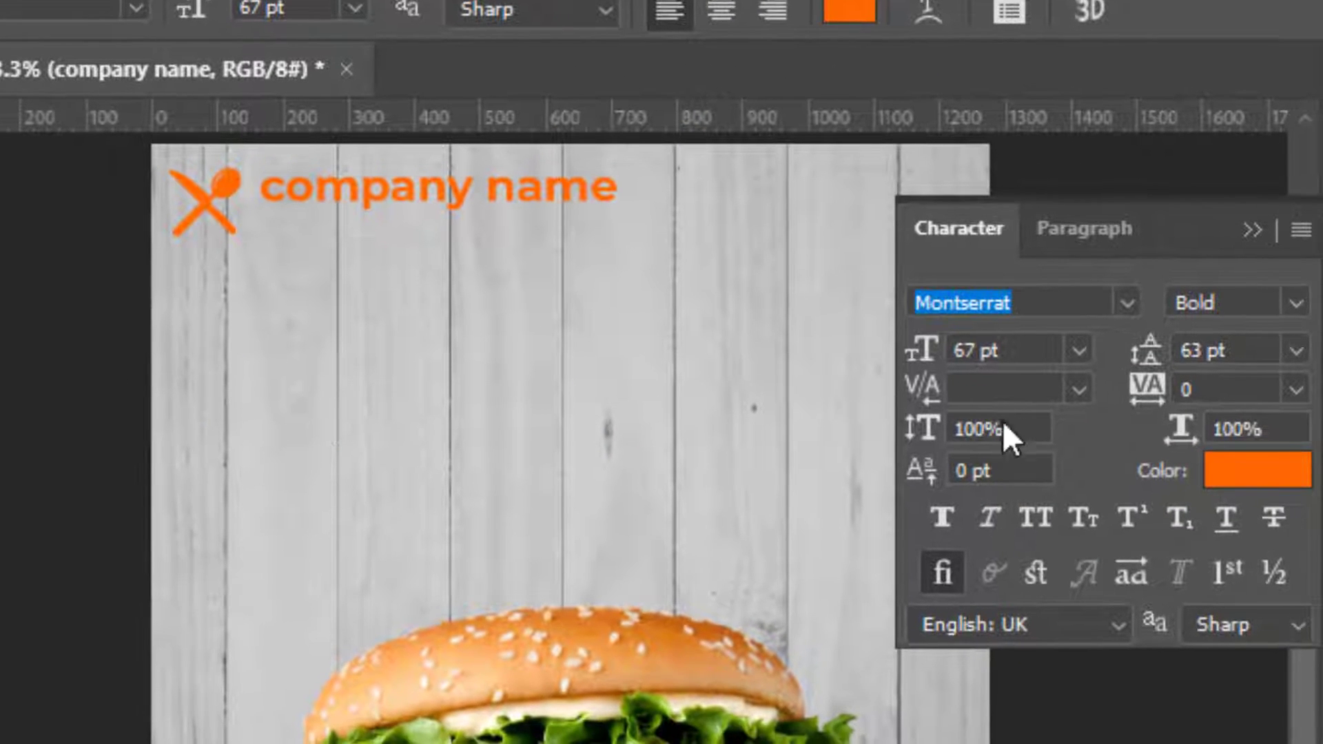
click(1038, 512)
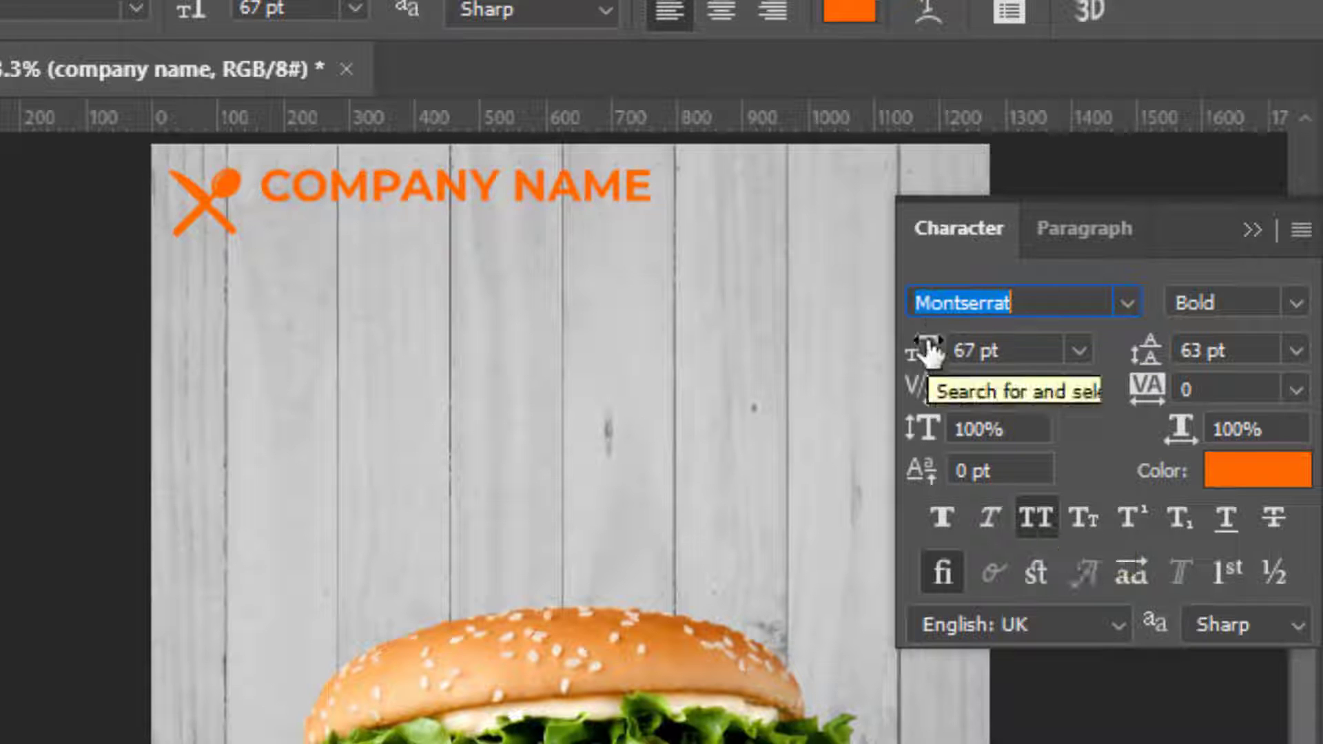
drag(922, 348, 884, 341)
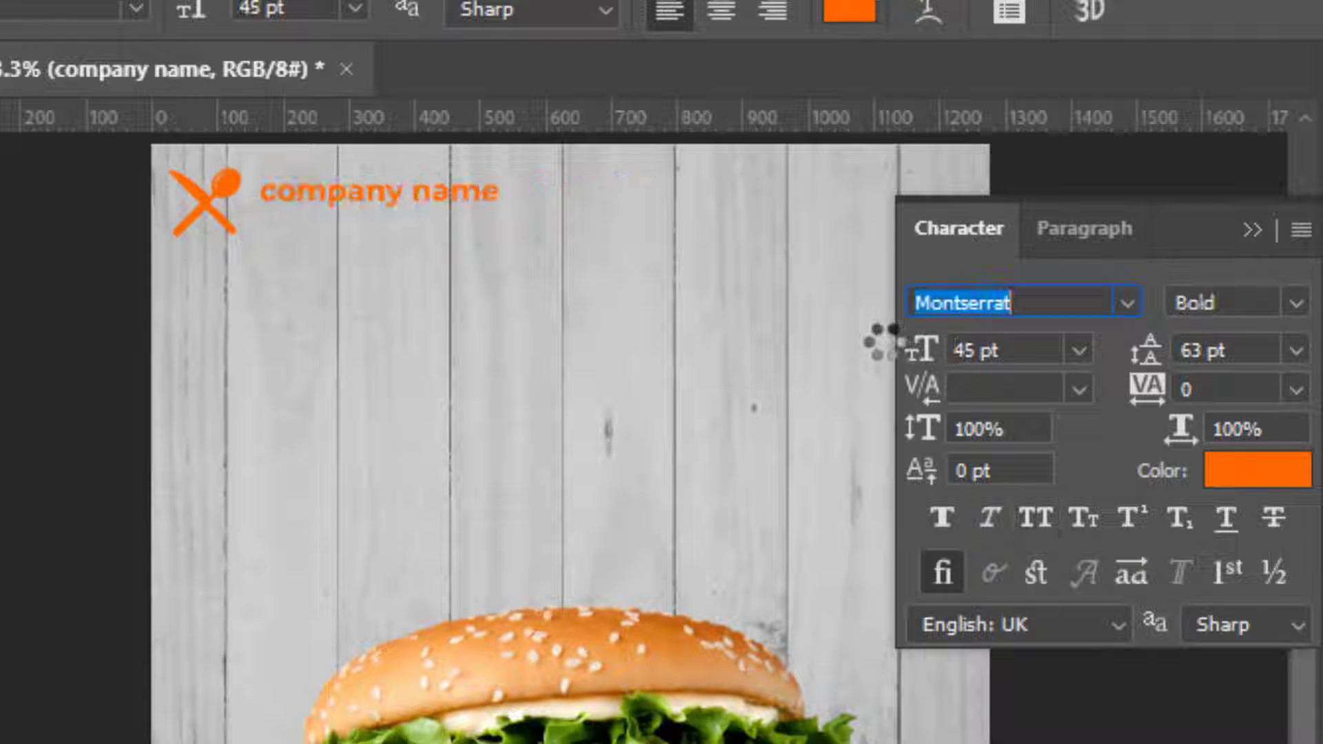
click(1038, 523)
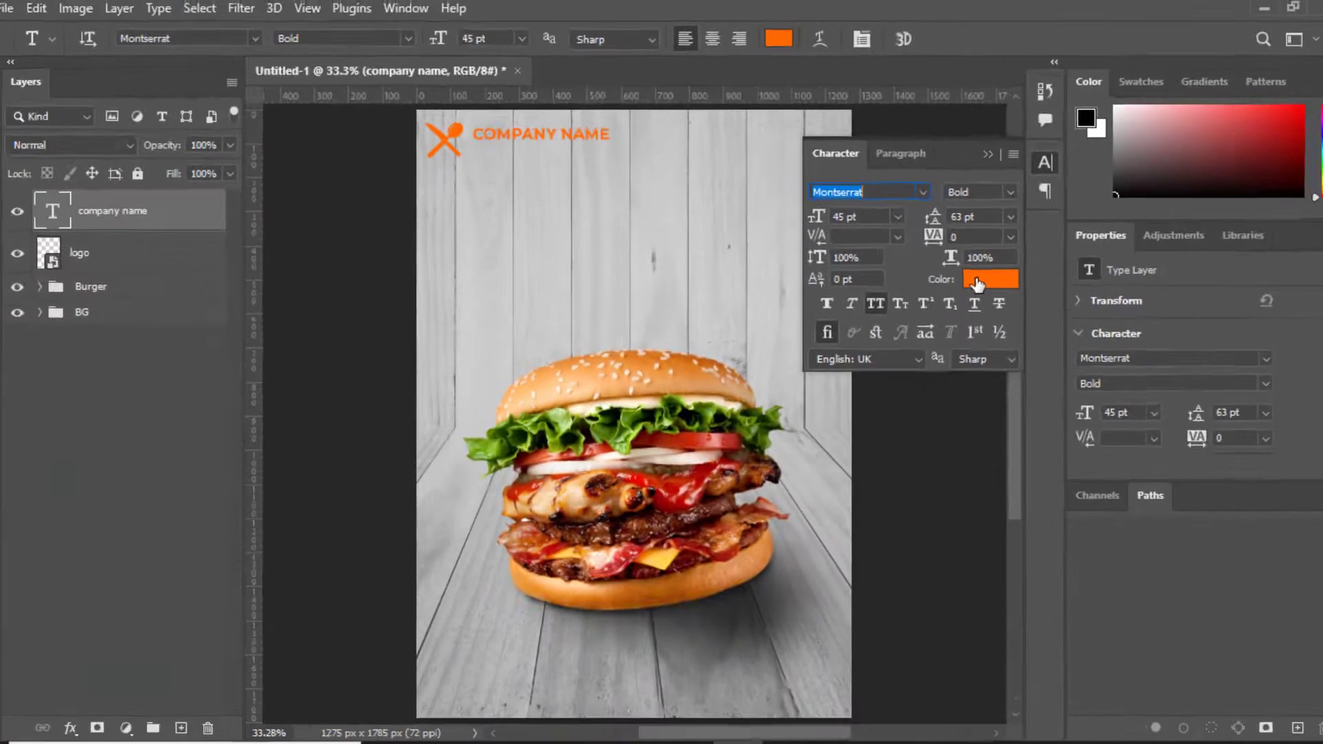
Step: Recolour the company name text pure red (ff0000)
click(979, 280)
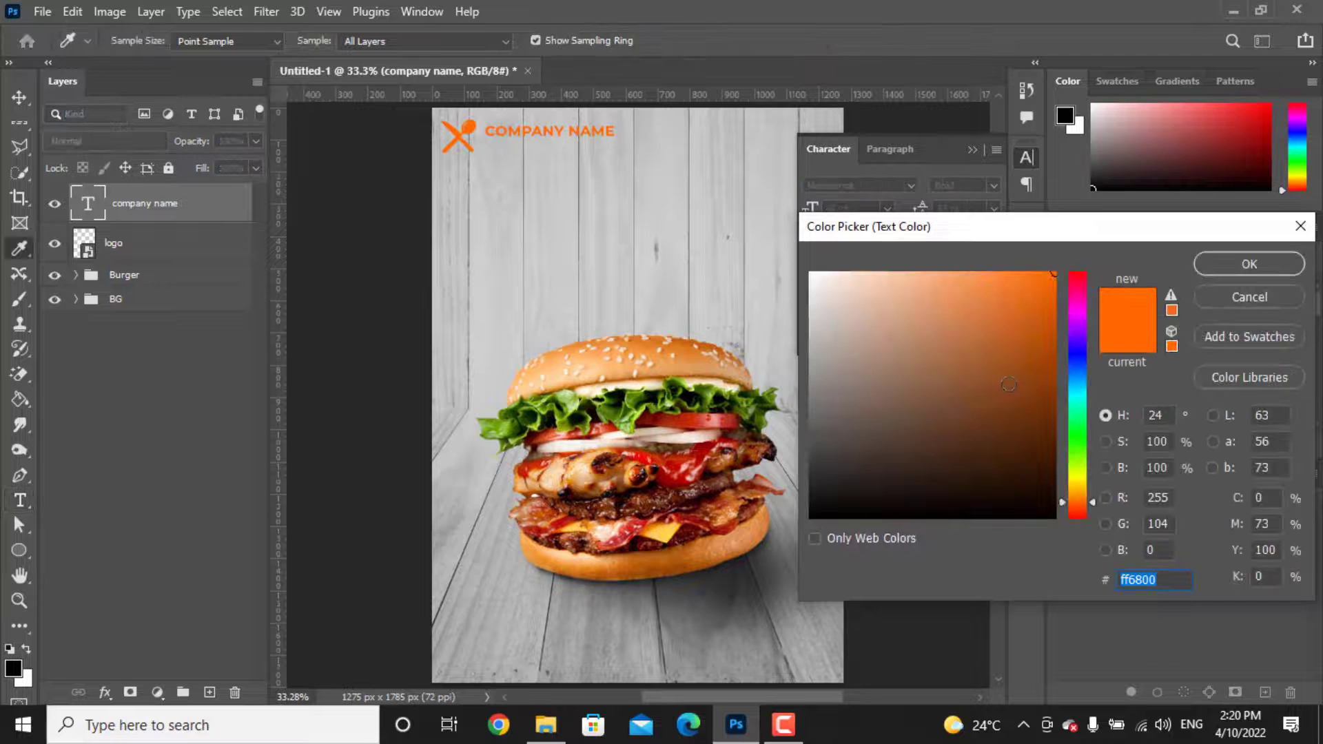
drag(1079, 303, 1077, 262)
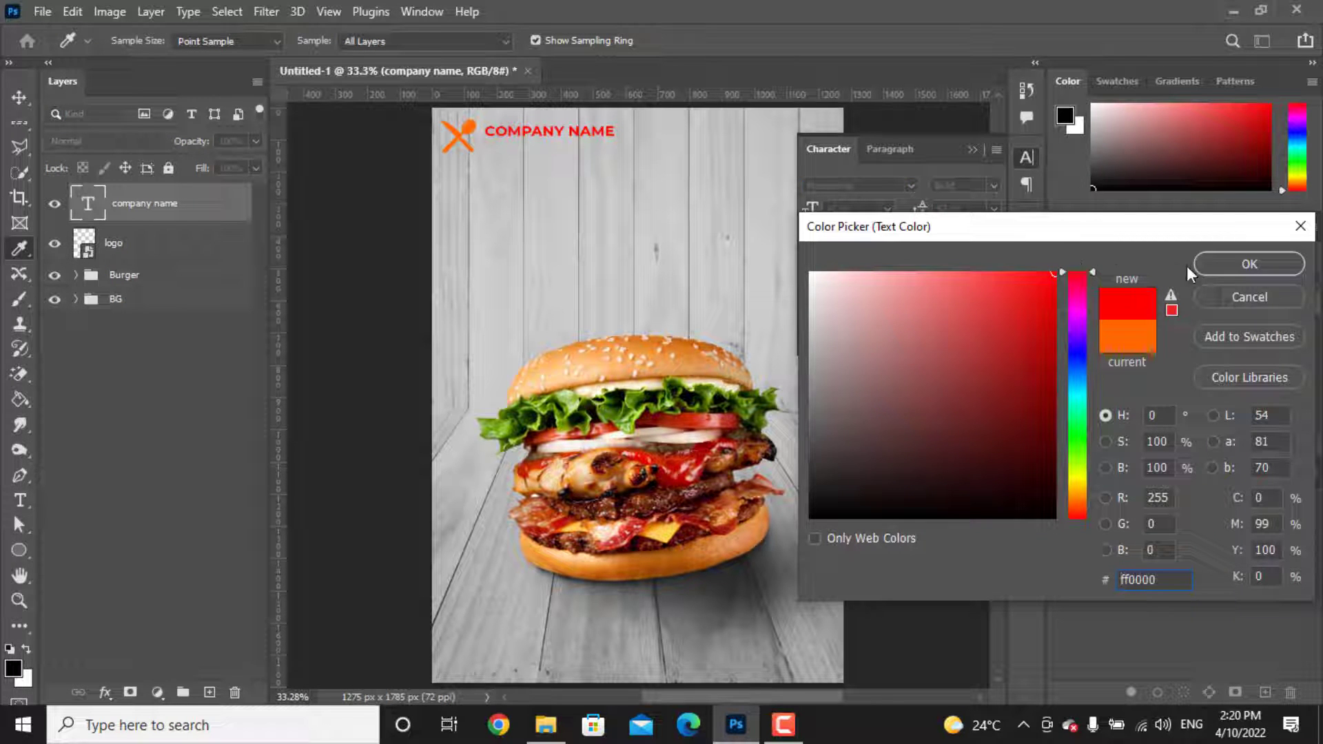
click(1227, 269)
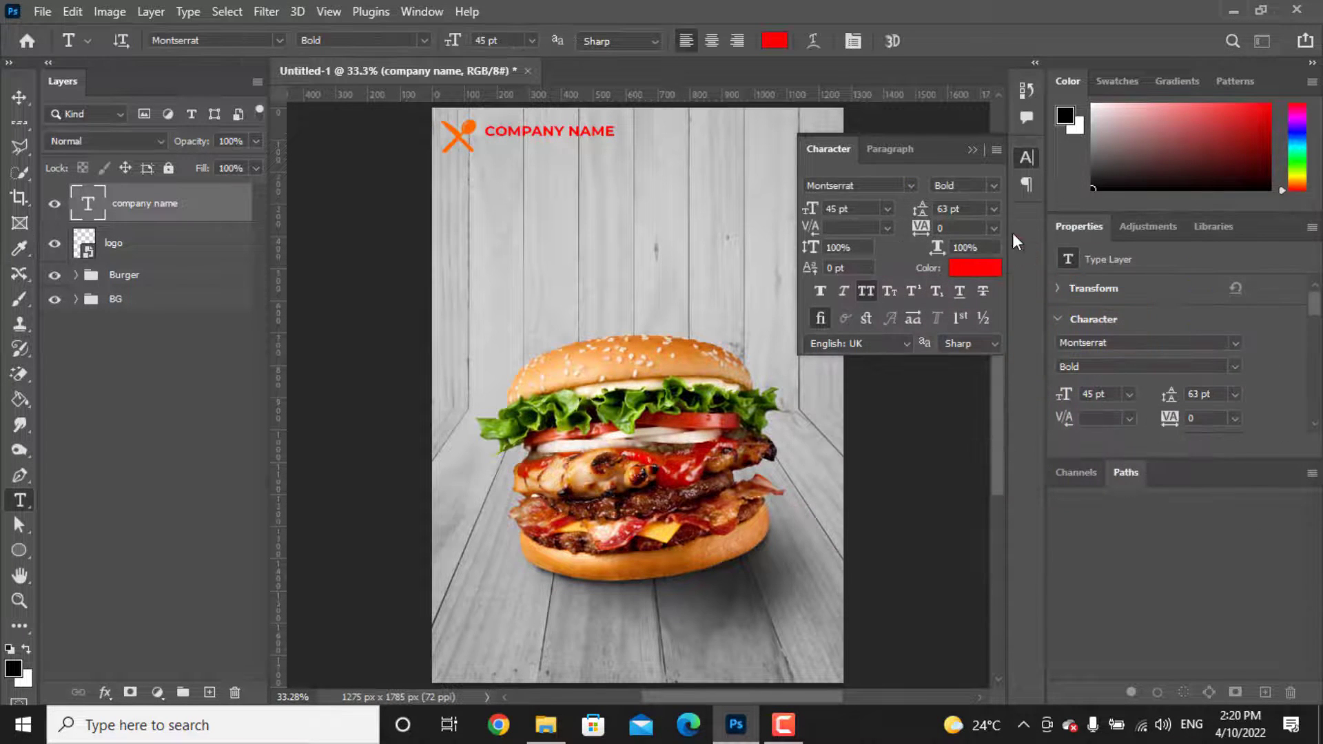
Step: Paste a 'LOREM IPSUM LOREM IPSUM' text line beneath COMPANY NAME
click(486, 153)
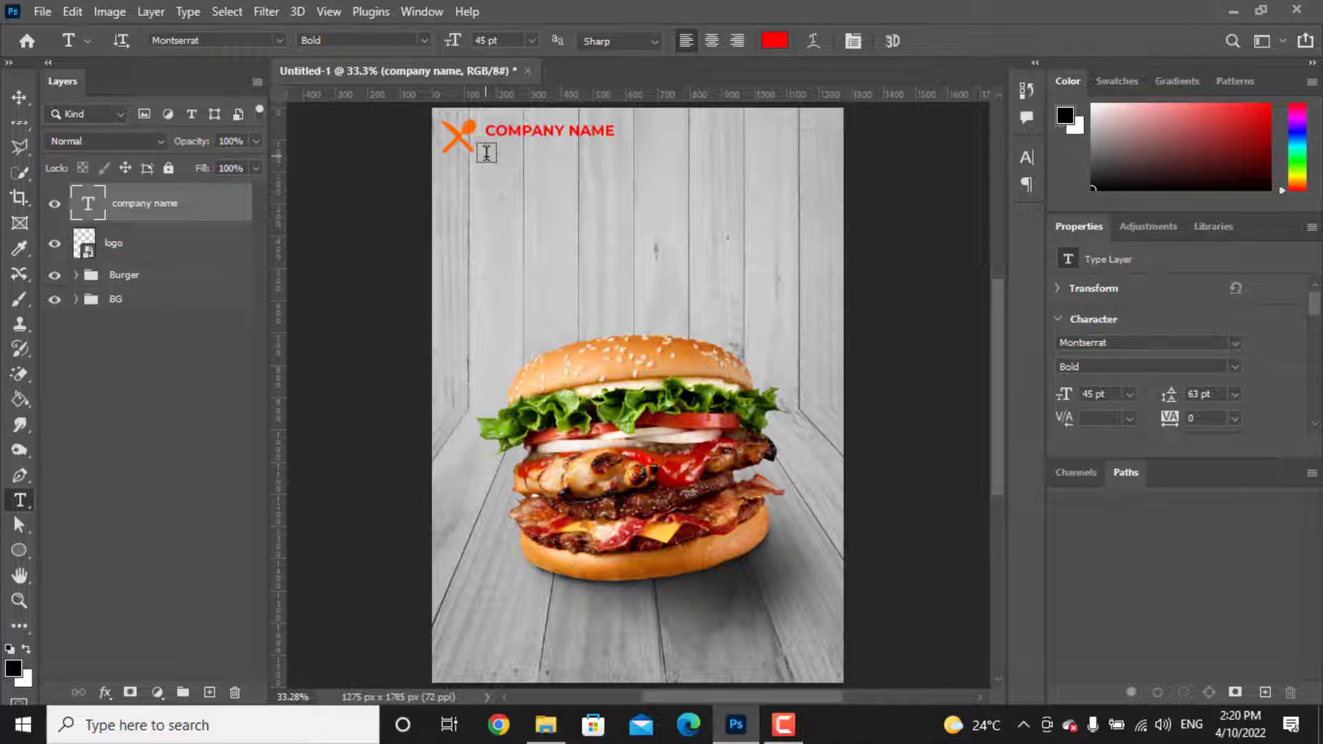
click(486, 153)
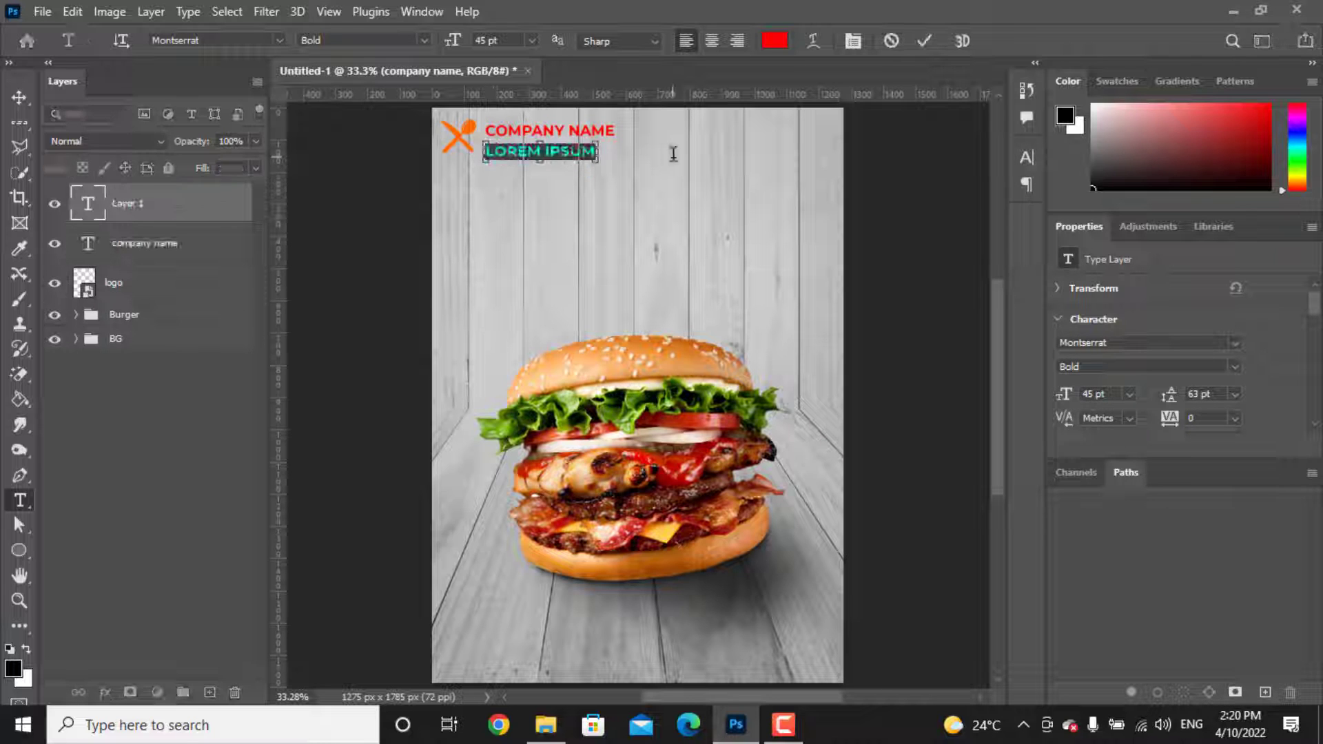
key(ctrl+a)
text(LOREM IPSUM LOREM IPSUM)
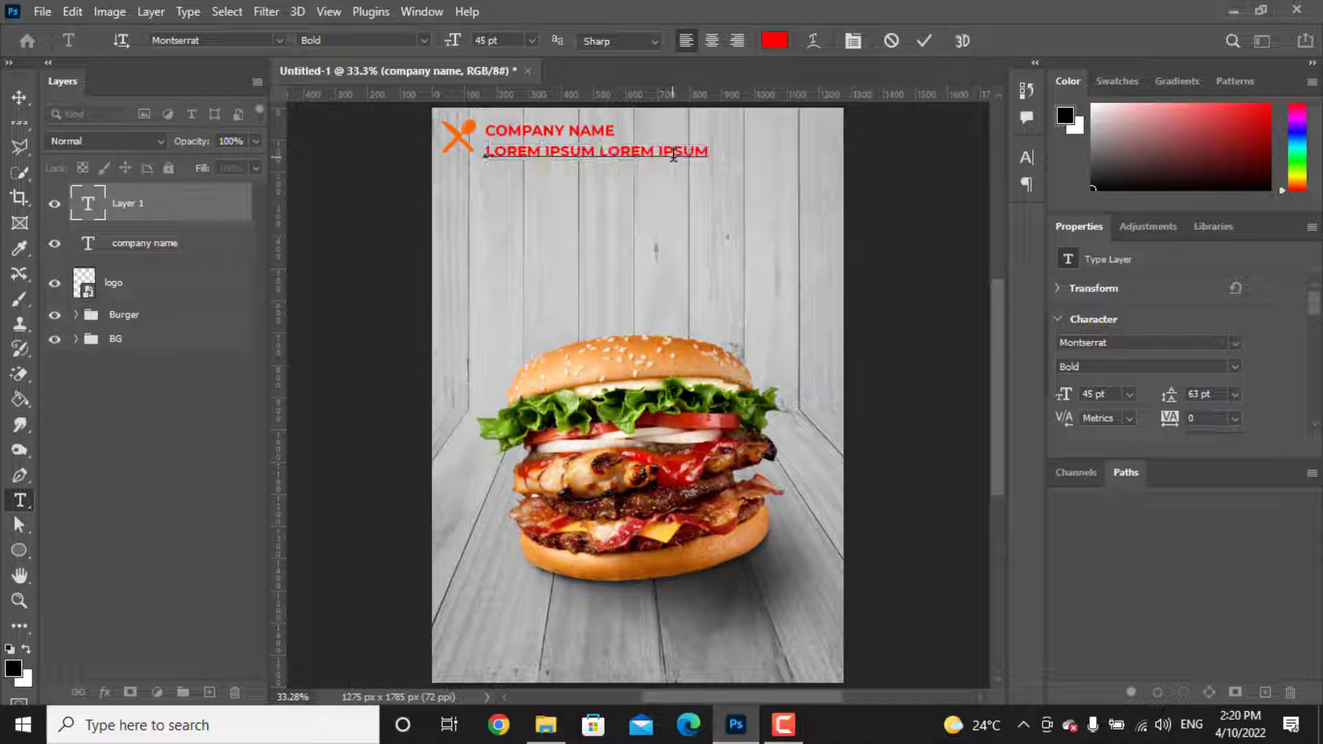
click(923, 43)
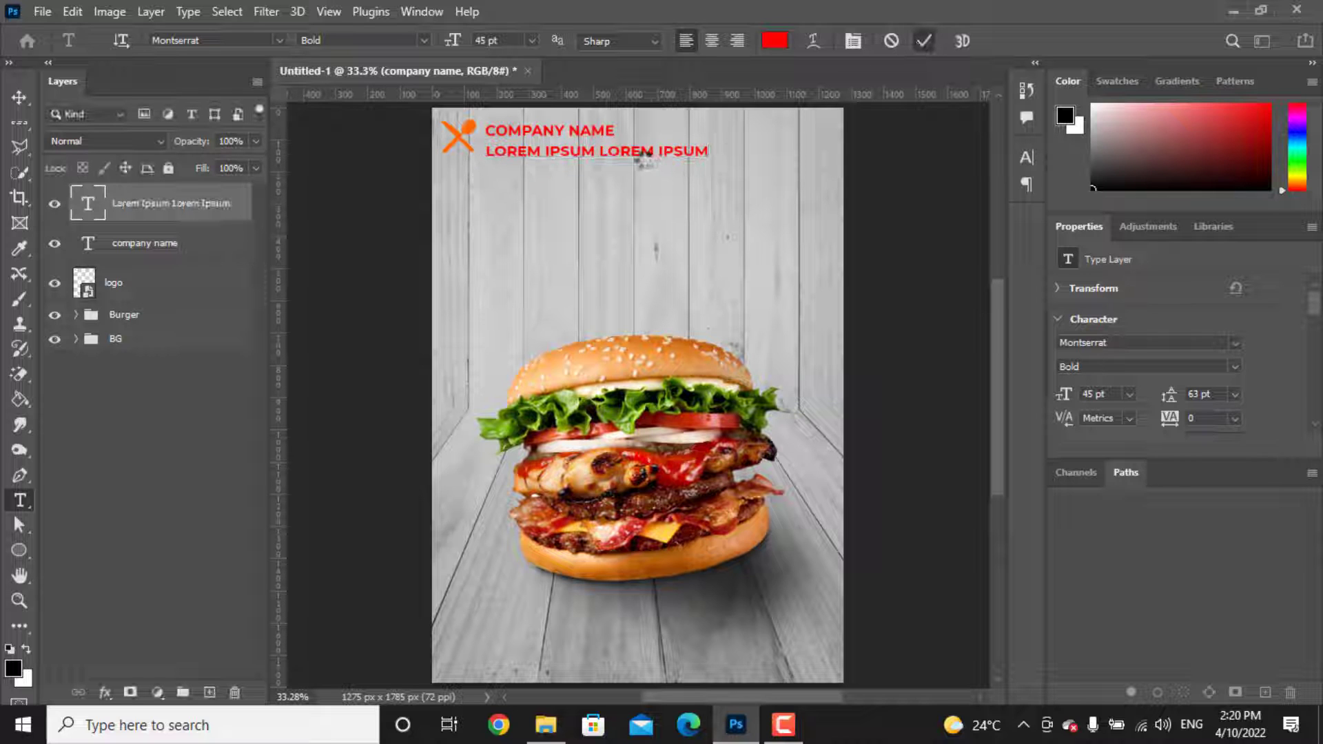
key(ctrl+Return)
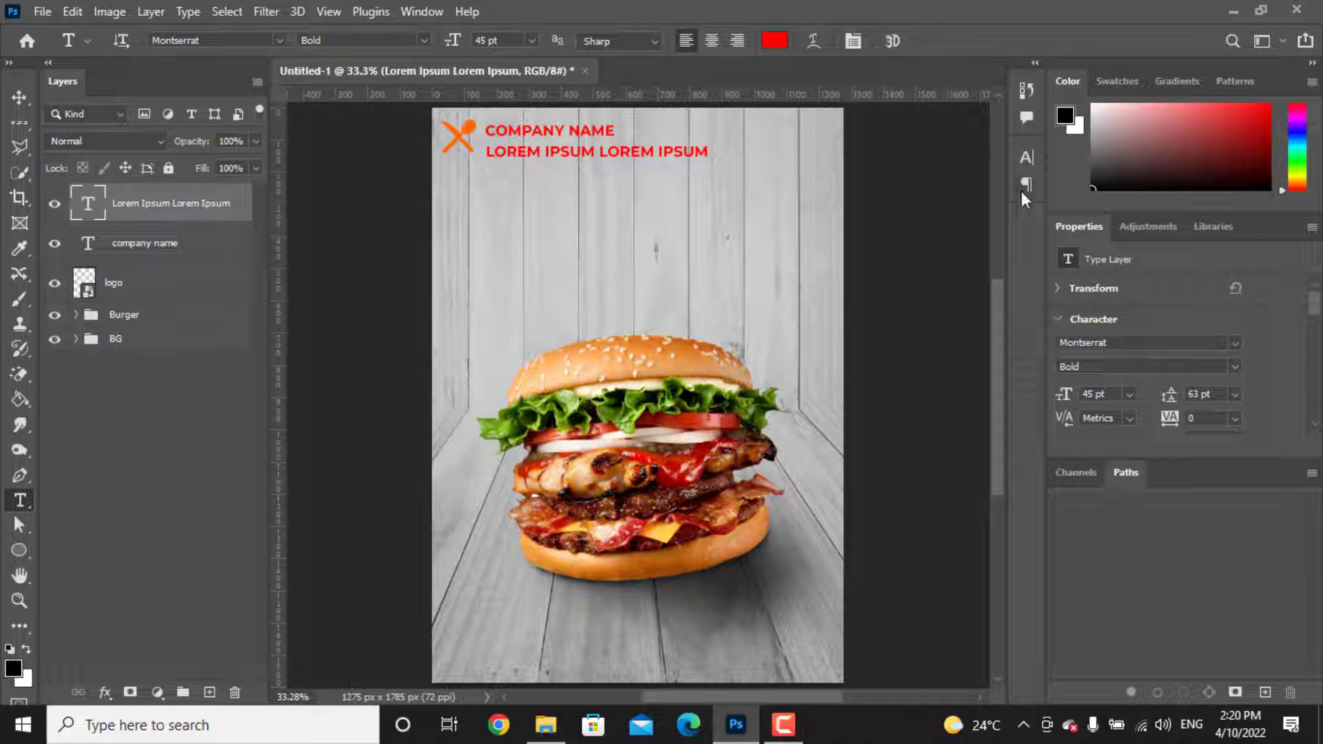
Step: Set the tagline to 30 pt and colour it black
click(1027, 157)
click(827, 211)
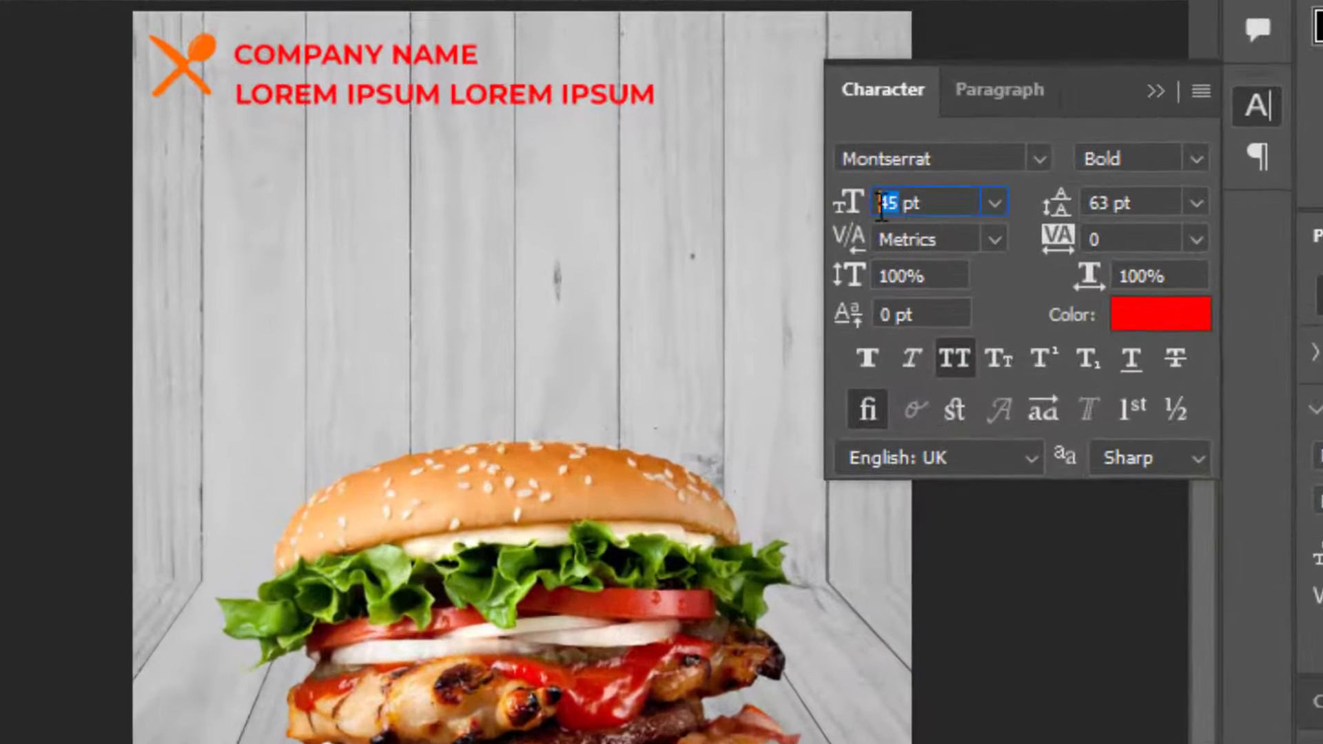
text(30)
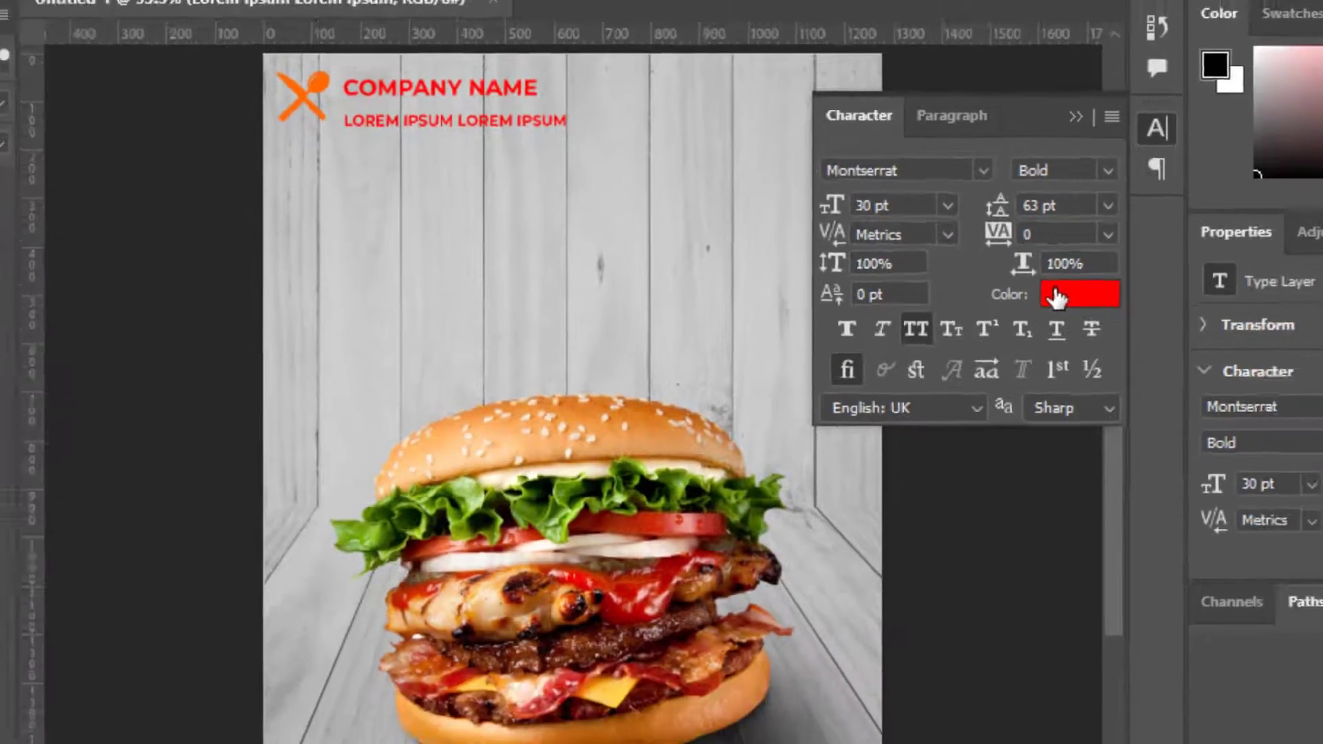
click(1128, 315)
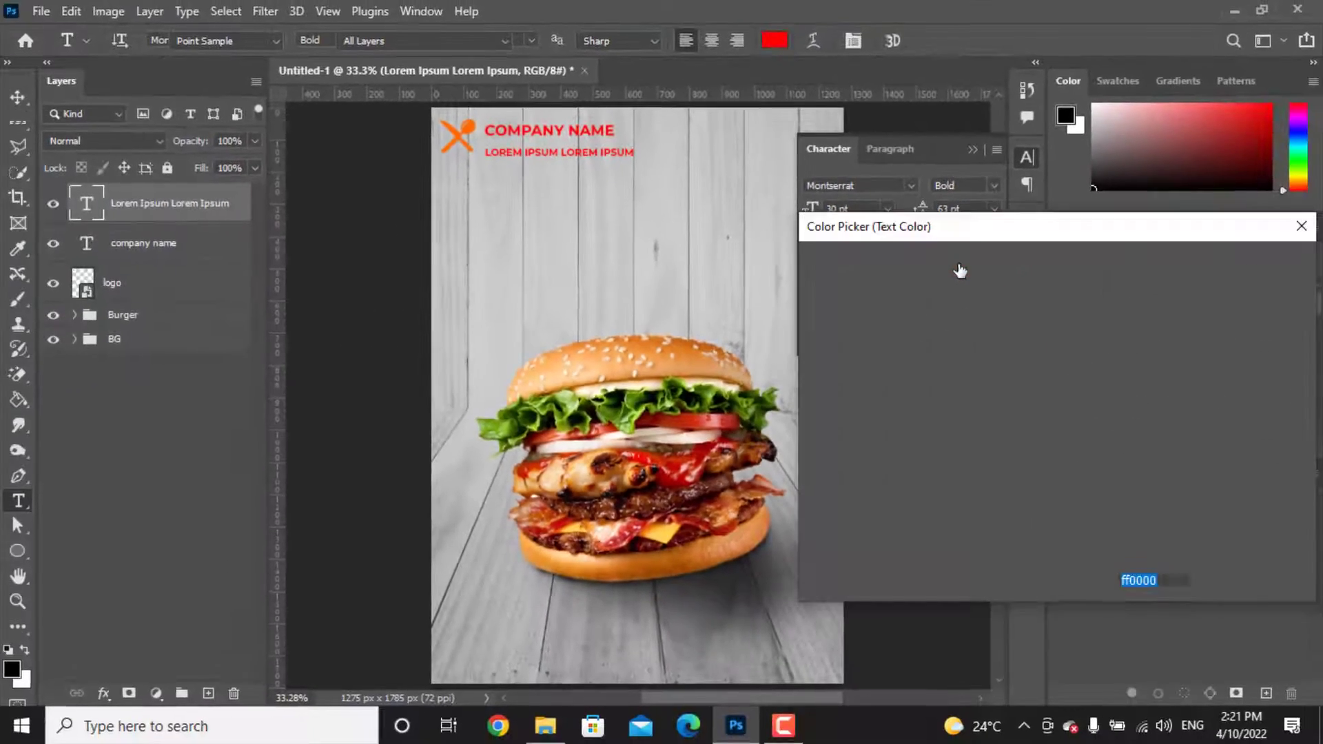
drag(901, 308, 800, 531)
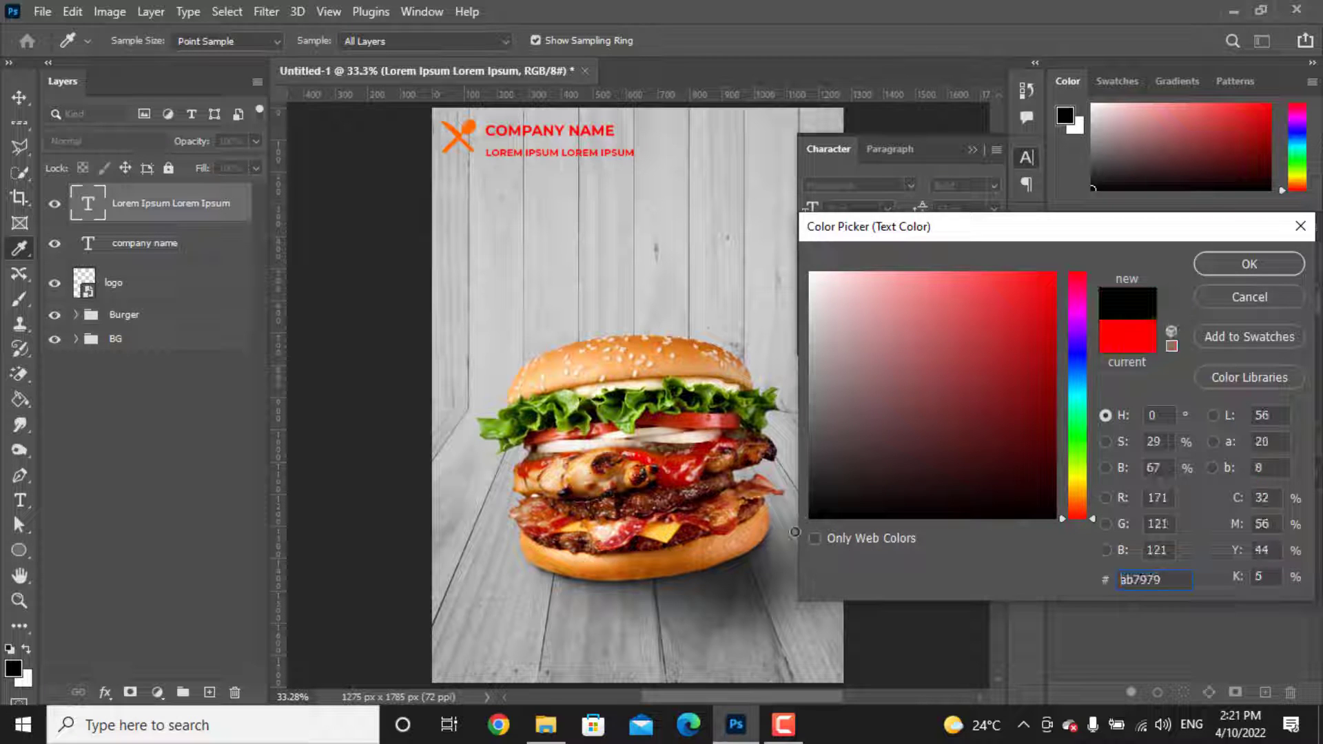
click(1250, 265)
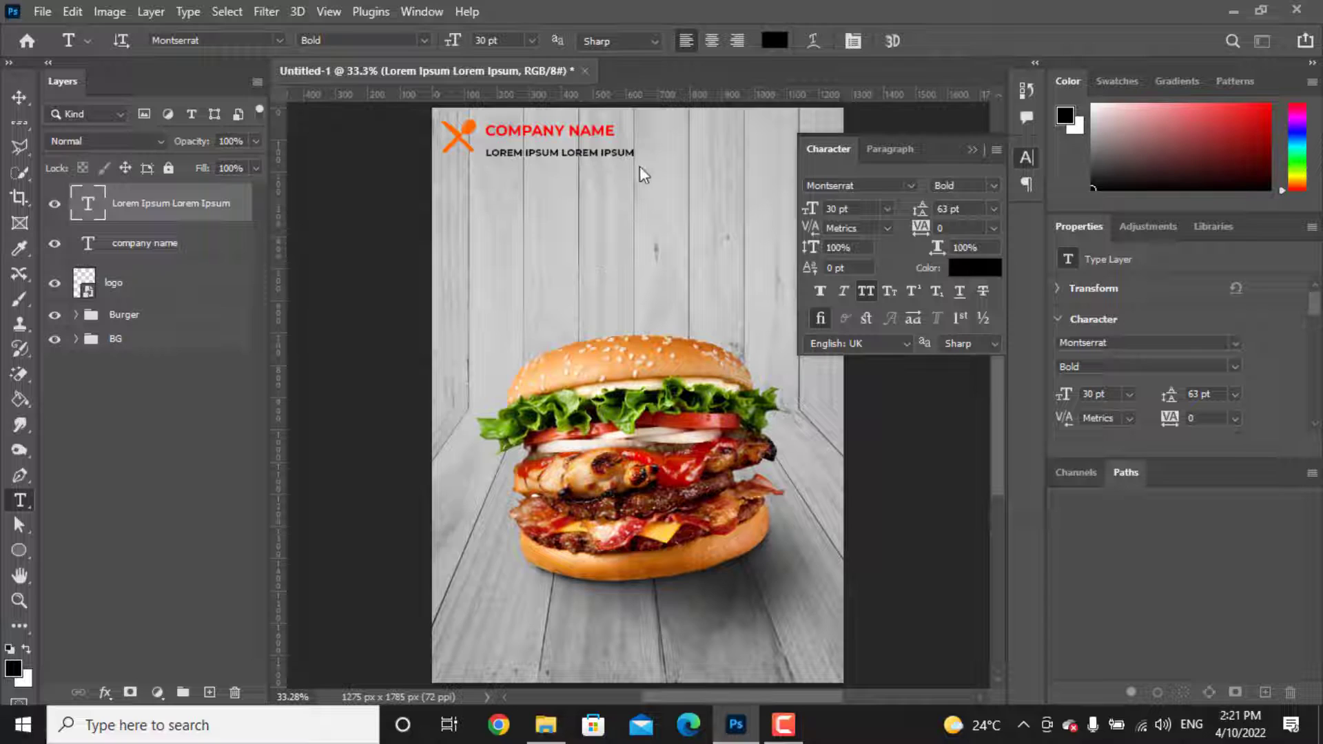
Step: Scale the tagline down to about 396 px wide and nudge it under COMPANY NAME
key(ctrl+t)
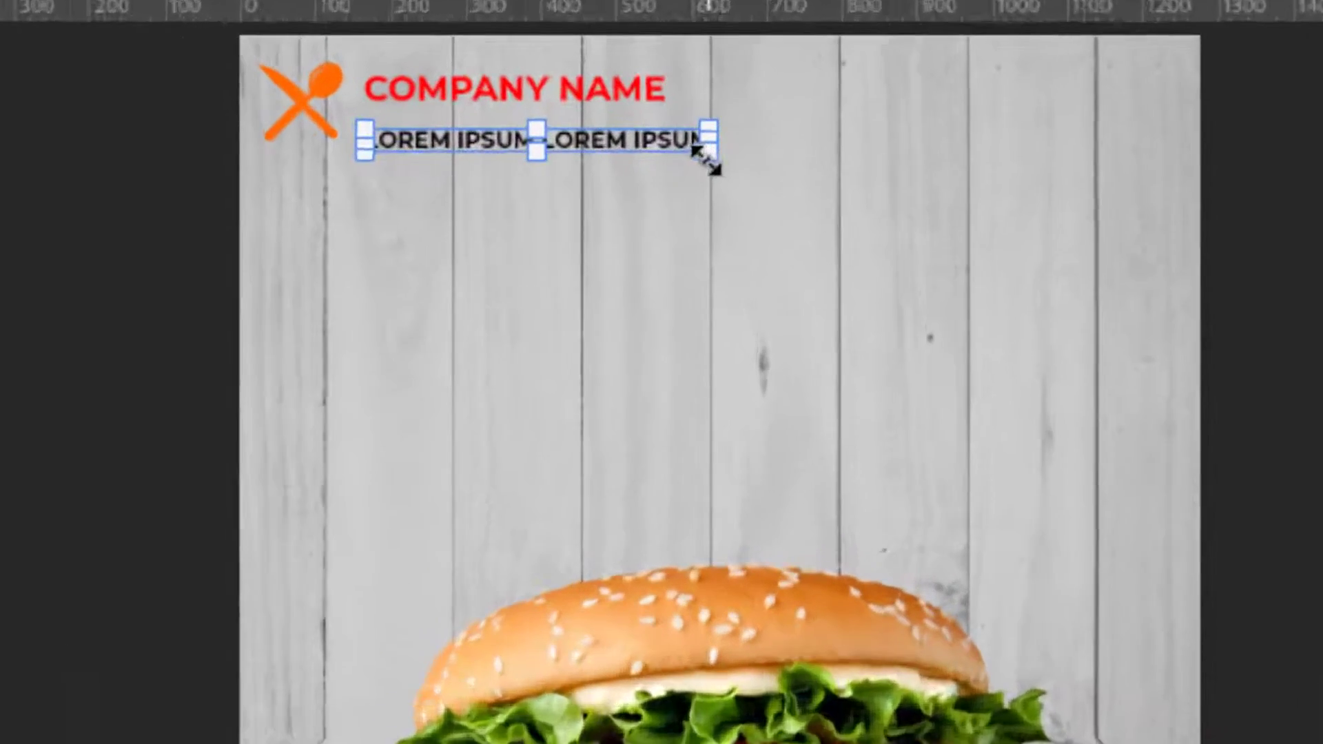
drag(625, 161, 623, 160)
drag(709, 150, 674, 145)
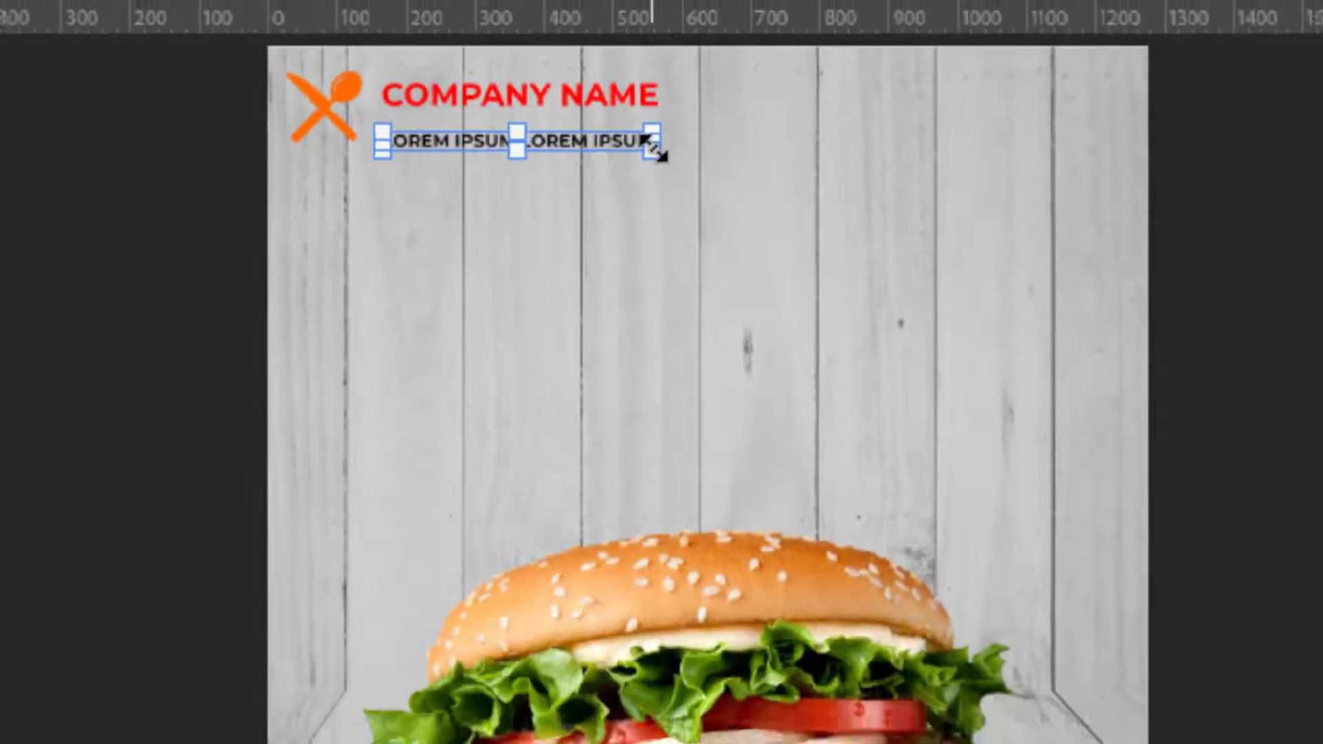
click(962, 34)
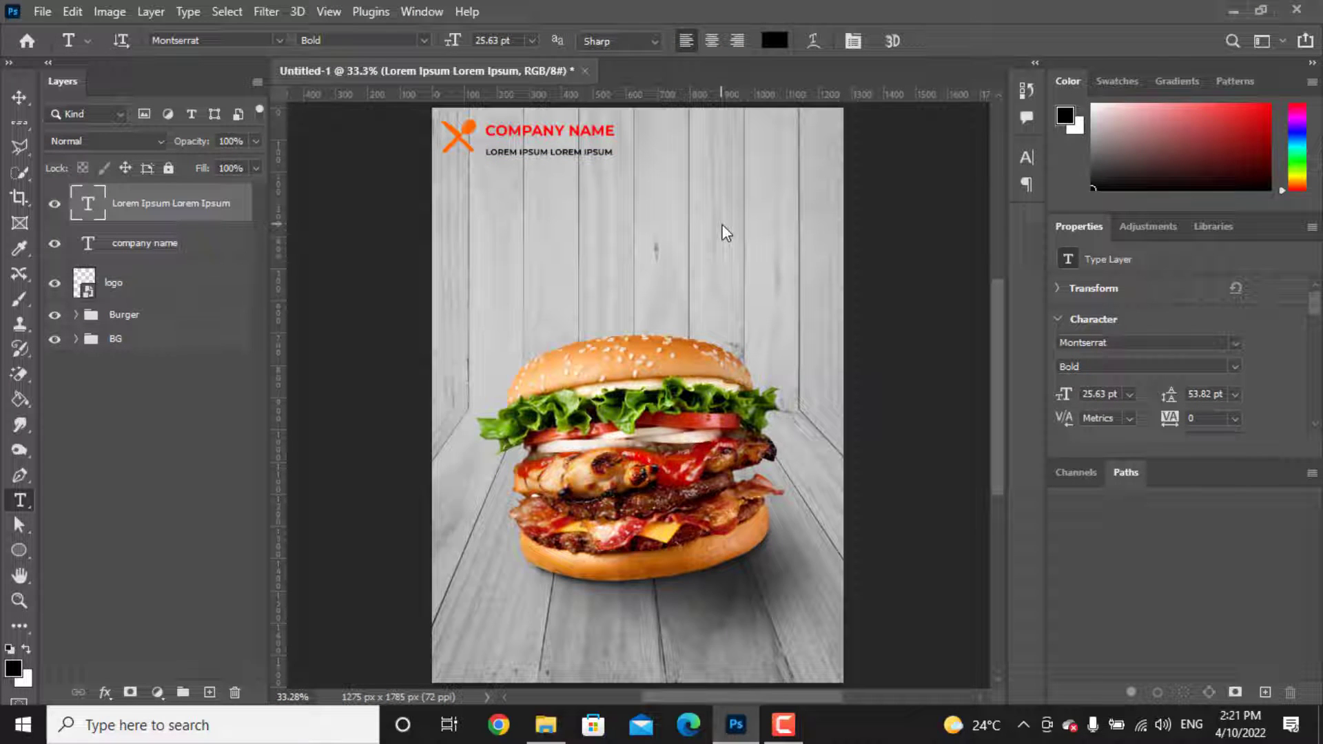
key(ctrl+shift+Up)
key(ctrl+shift+Up)
key(ctrl+shift+Up)
key(ctrl+shift+Up)
key(ctrl+shift+Up)
key(ctrl+shift+Up)
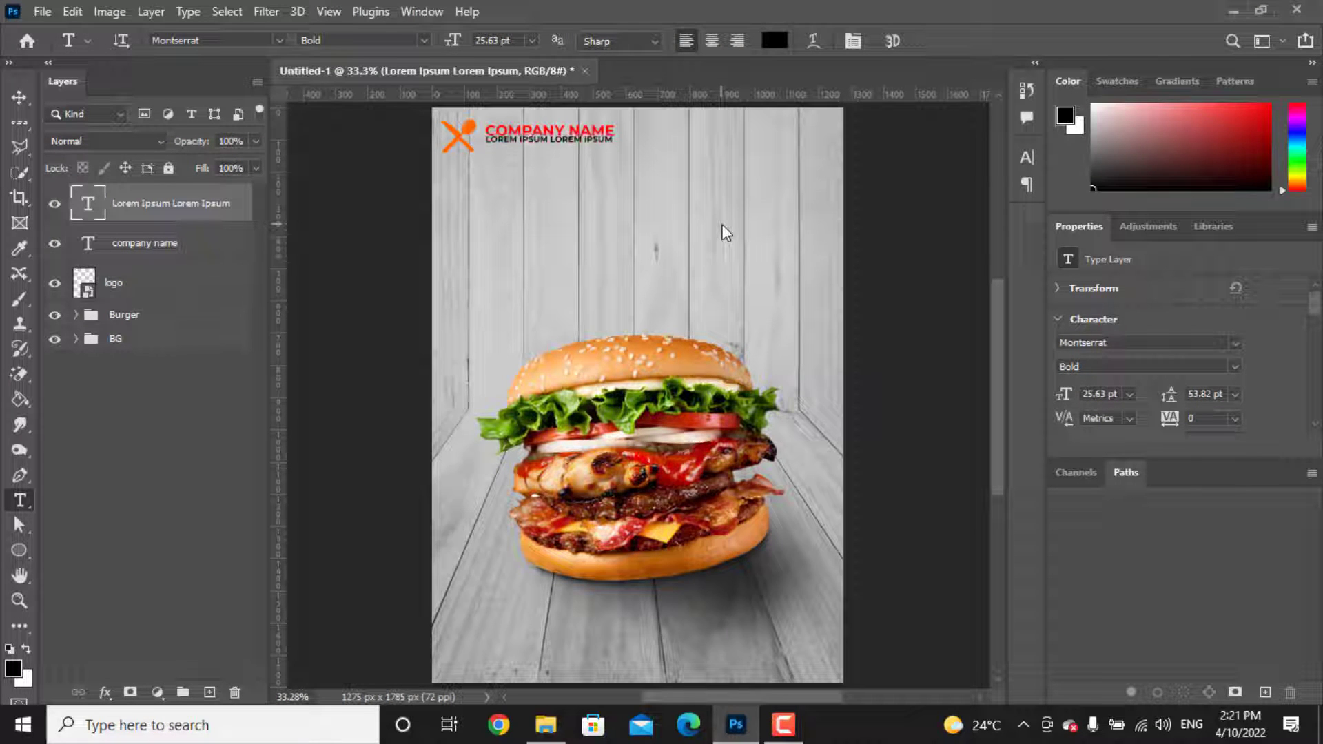
key(ctrl+shift+Down)
key(ctrl+shift+Down)
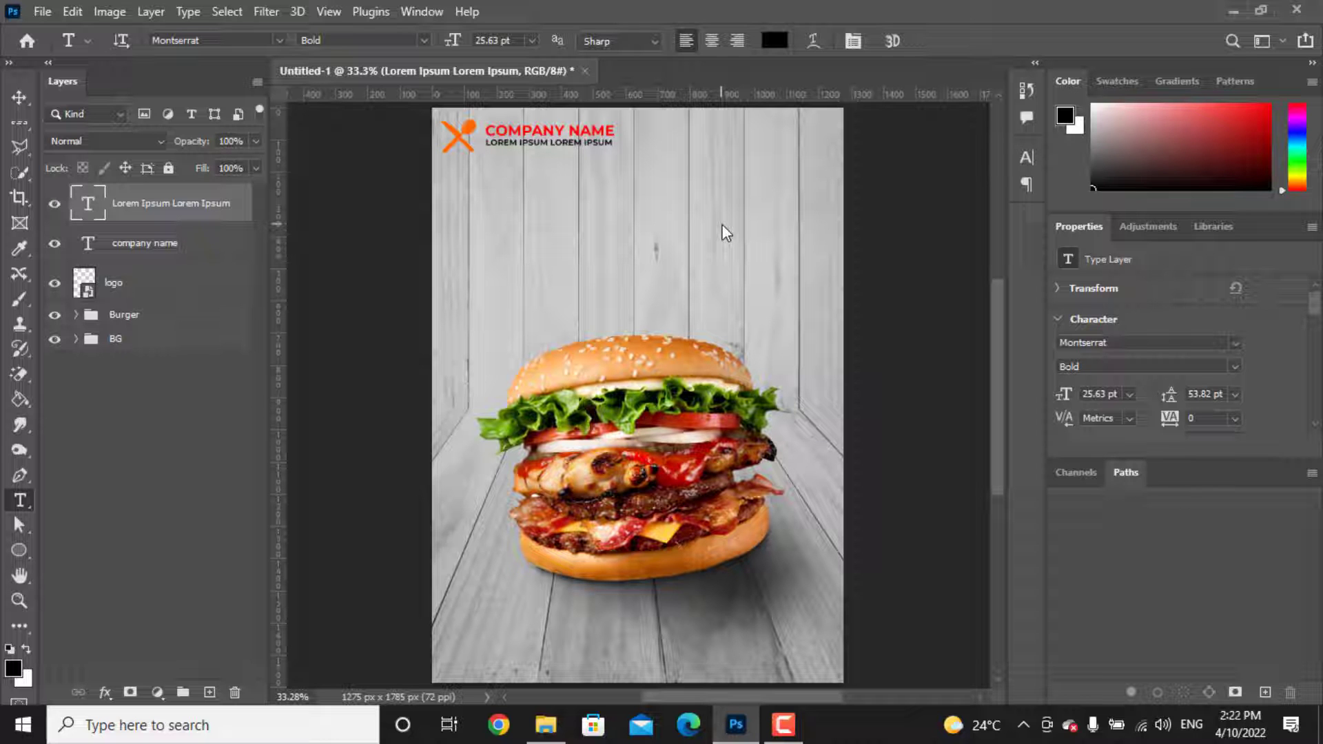
Step: Group the logo, company name and tagline layers and name the group Logo
click(170, 284)
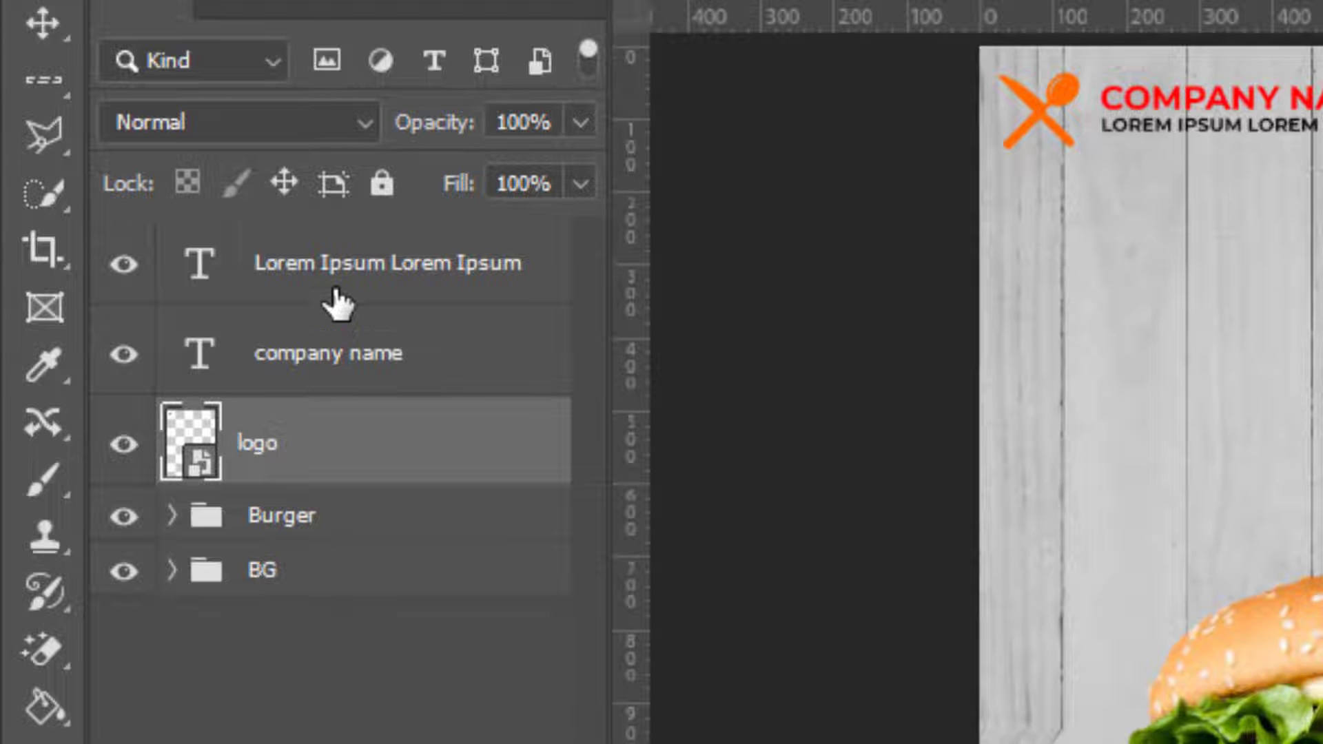
shift+click(337, 293)
key(ctrl+g)
double_click(279, 248)
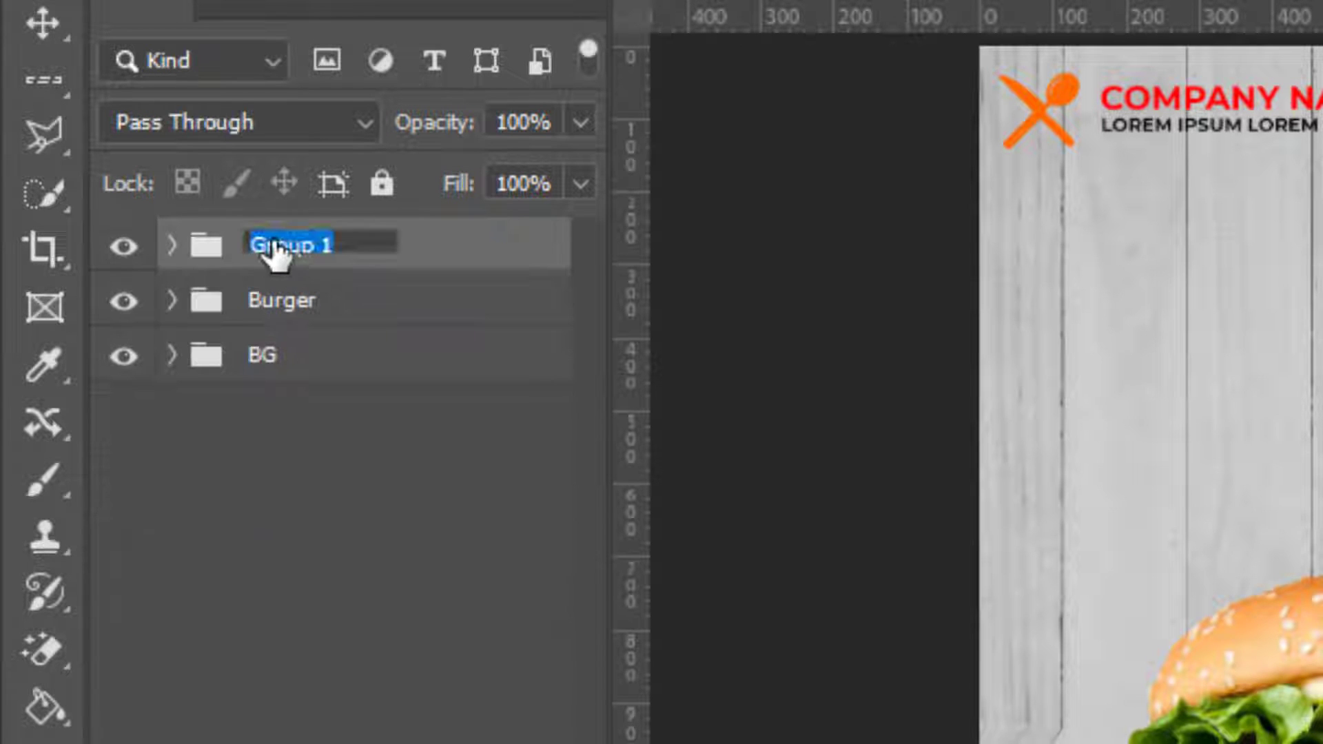
text(Logo)
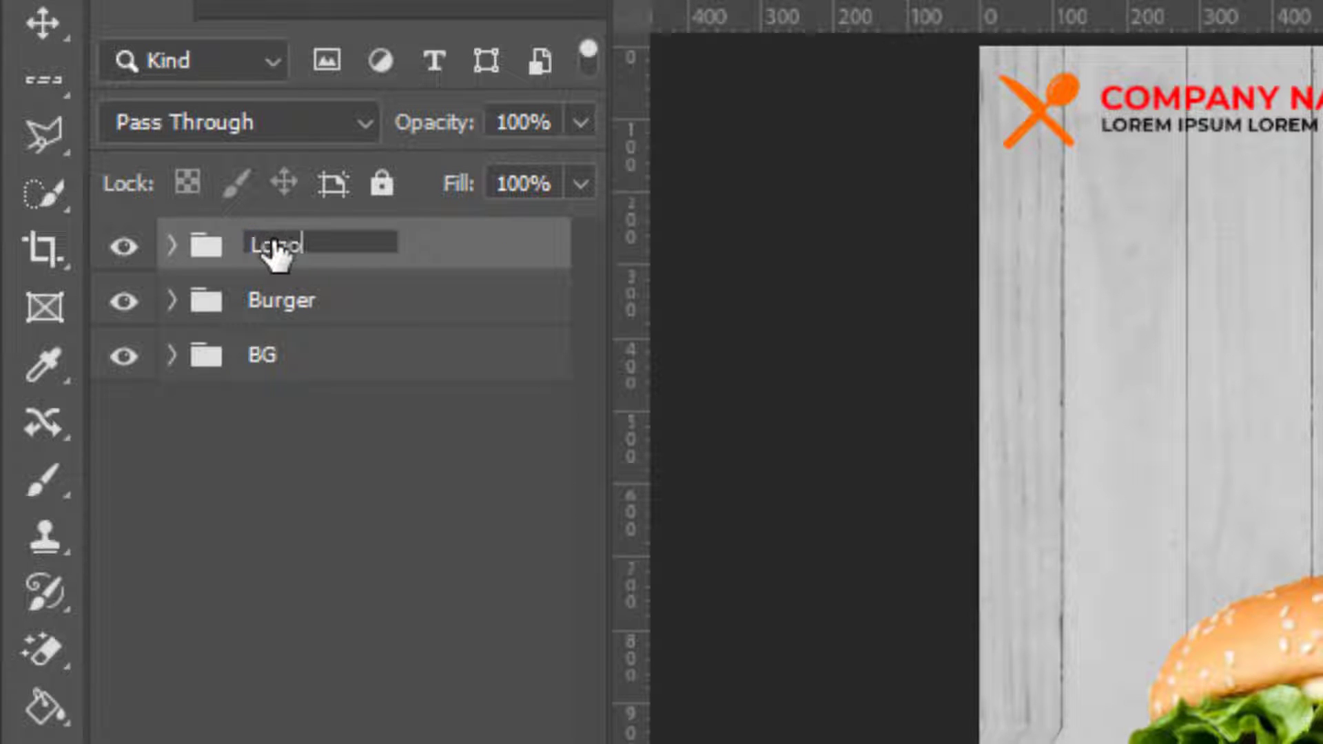
key(Return)
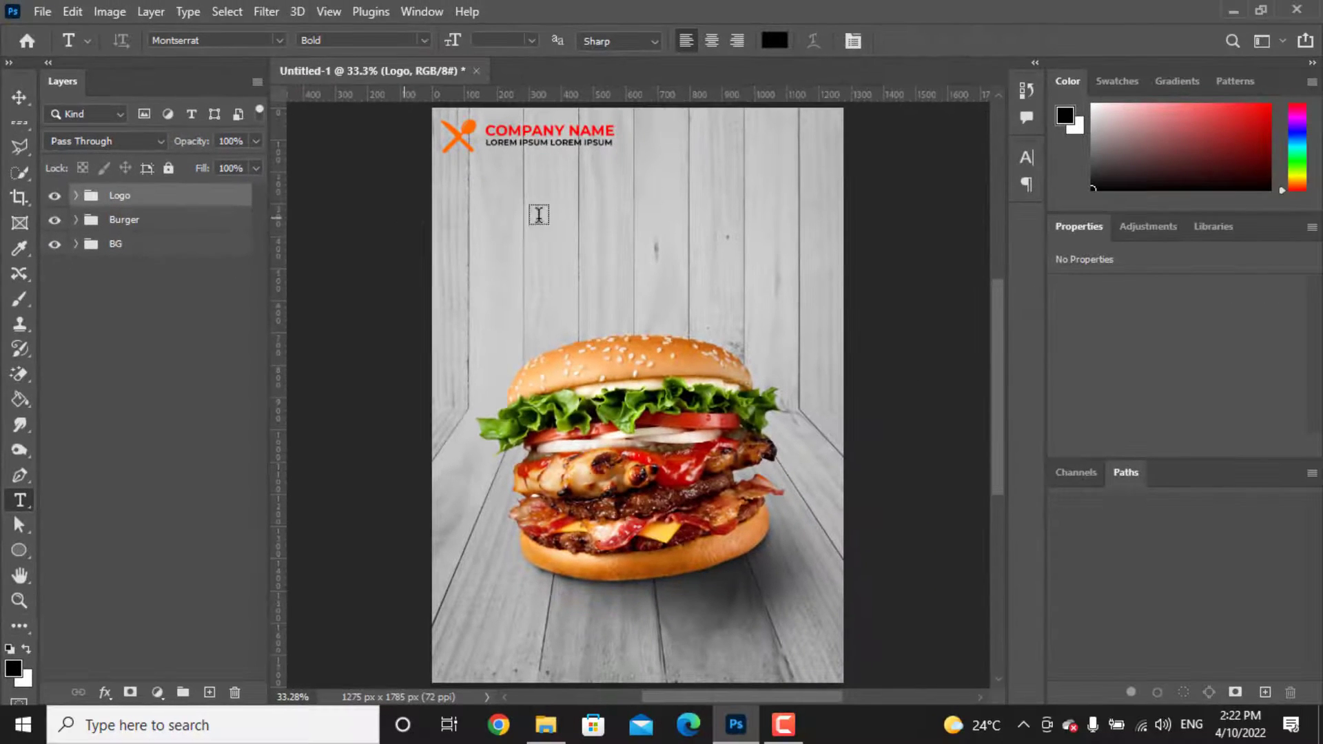
Step: Type a 'Best' headline above the burger at 141 pt
click(608, 226)
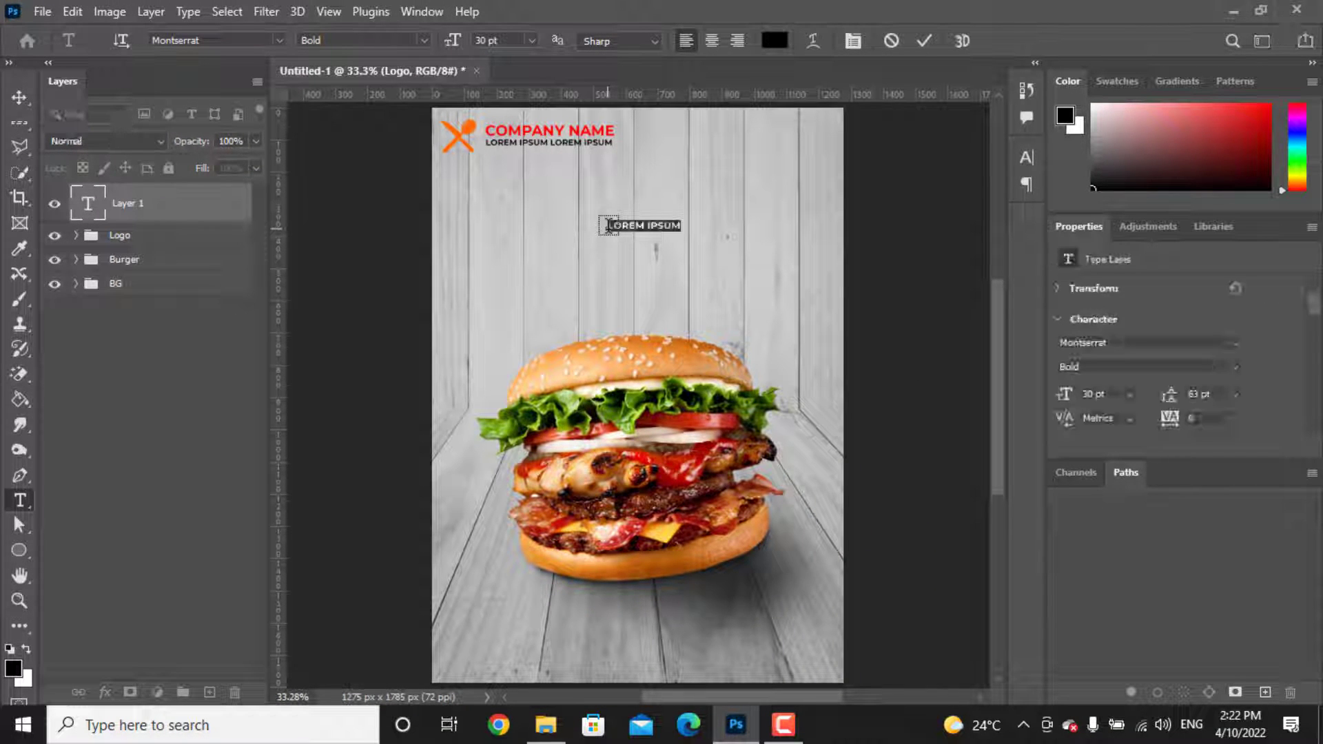
click(608, 226)
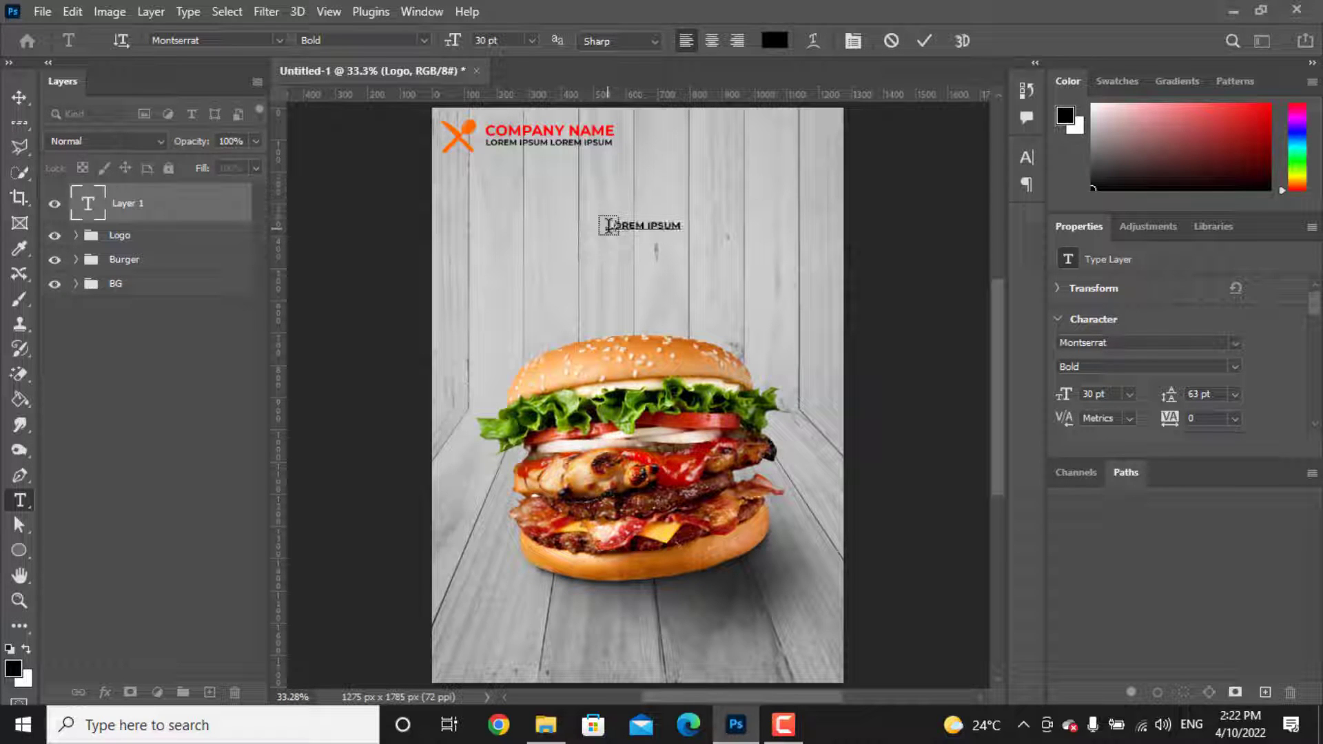
text(Best)
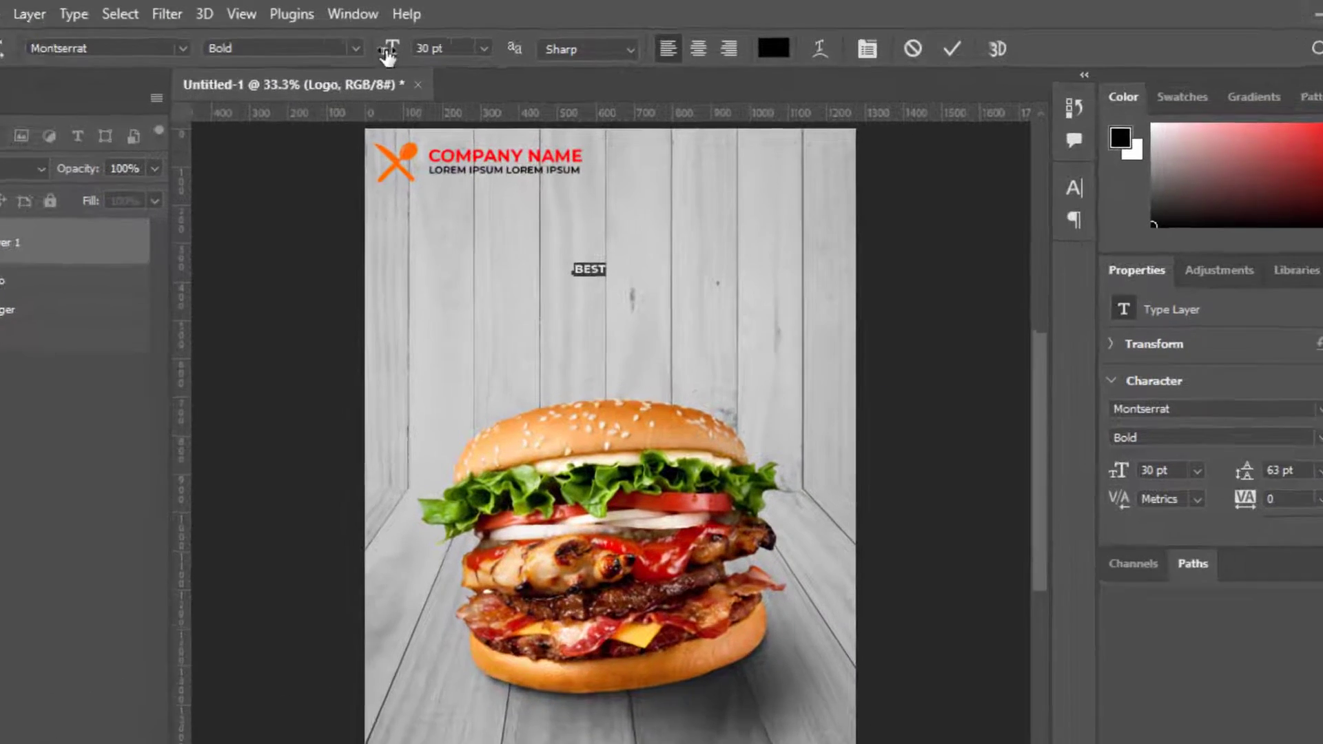
drag(452, 40, 558, 56)
drag(424, 93, 424, 93)
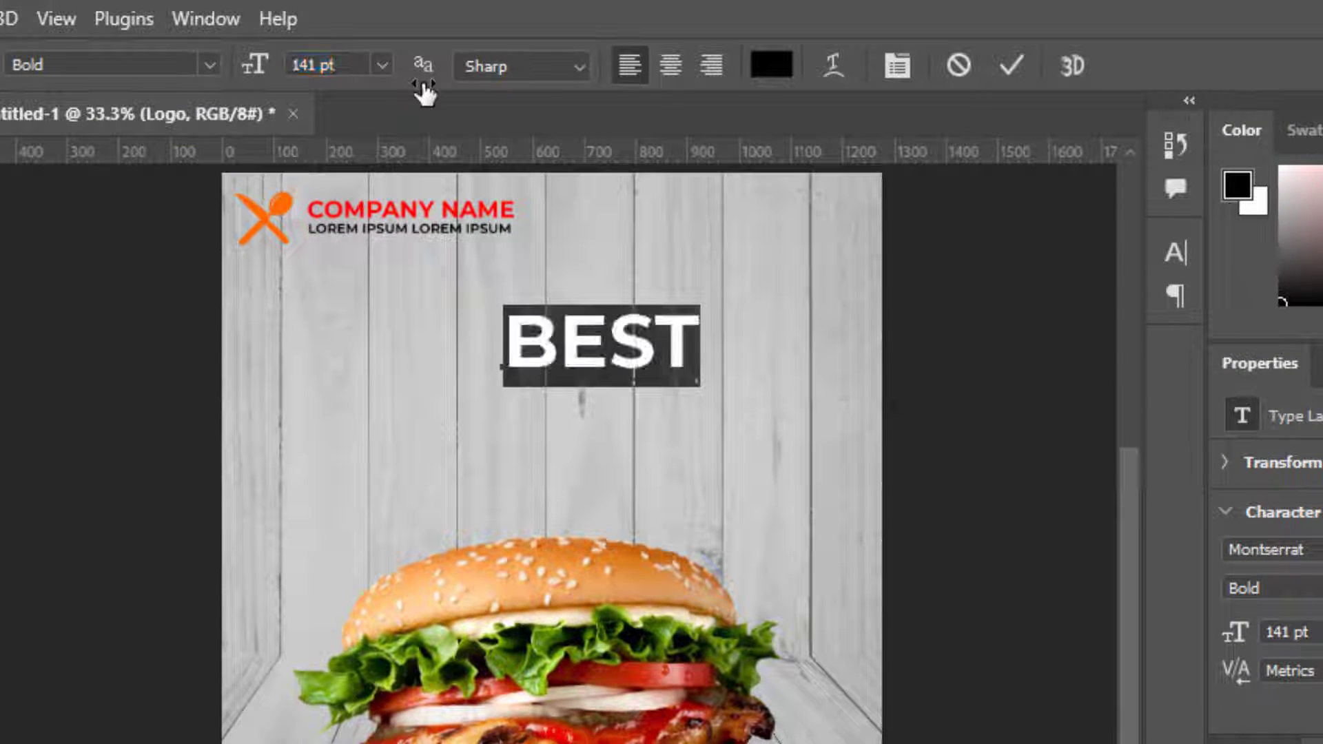
click(1009, 81)
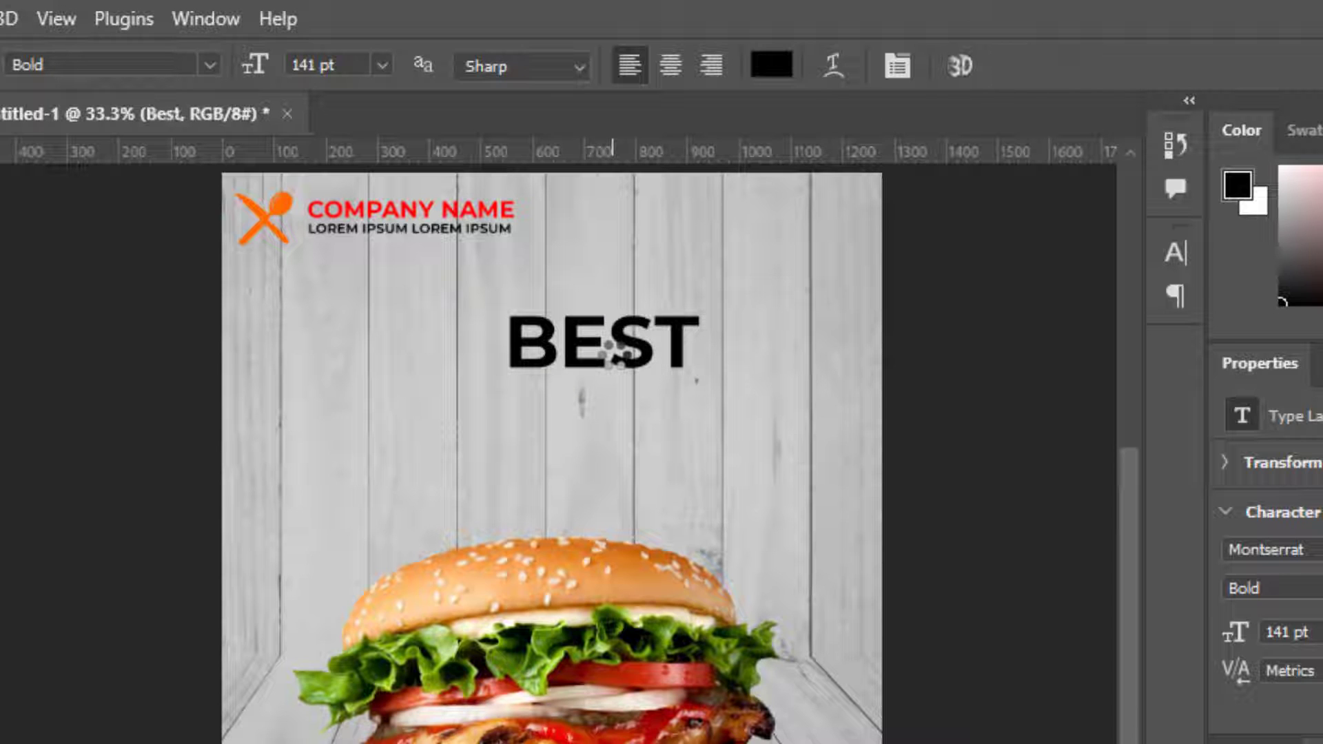
Step: Turn off All Caps and set the Best headline font to Hello
click(1183, 250)
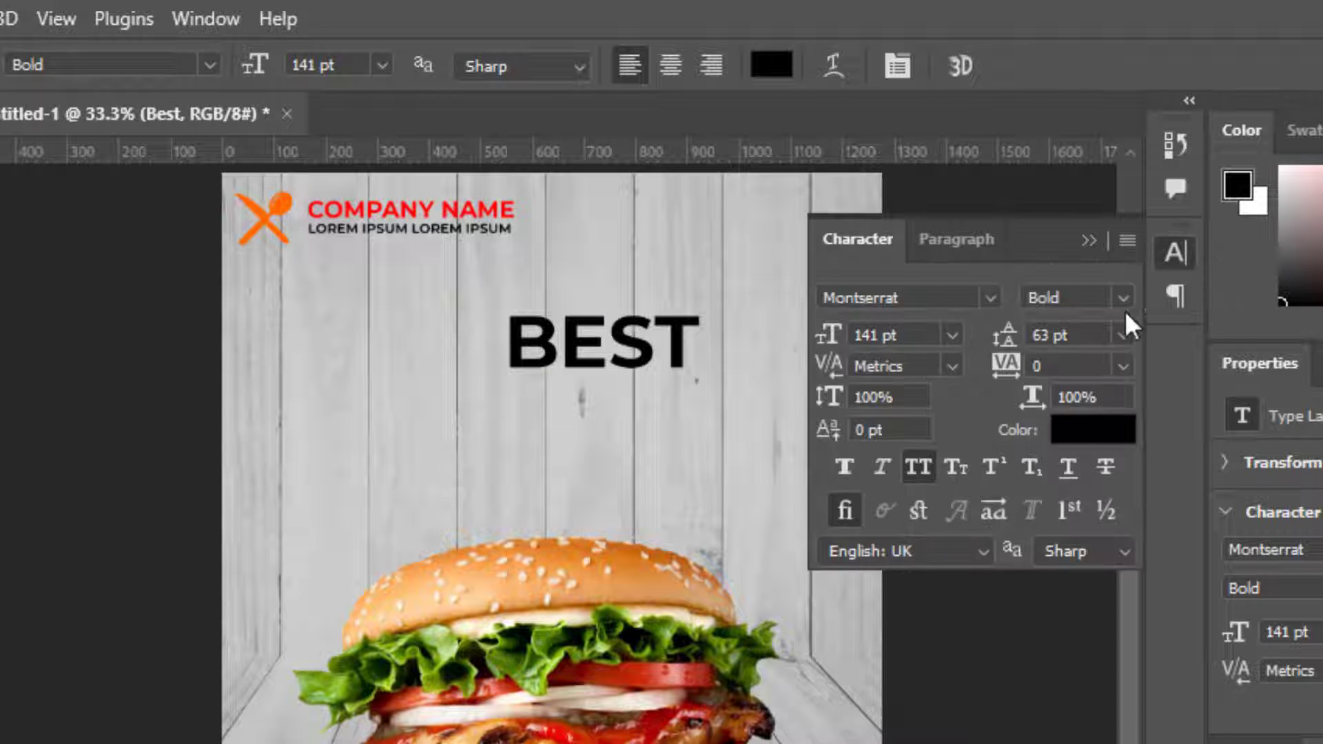
click(910, 476)
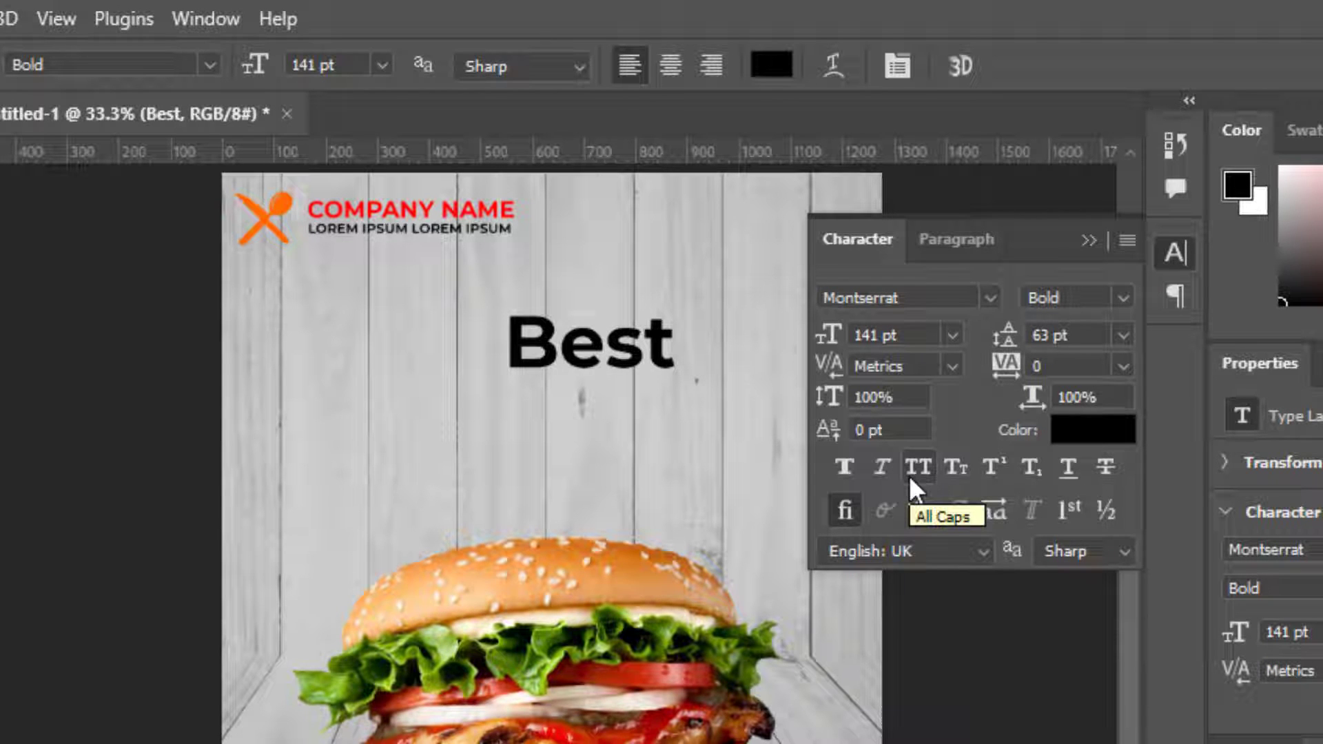
click(991, 296)
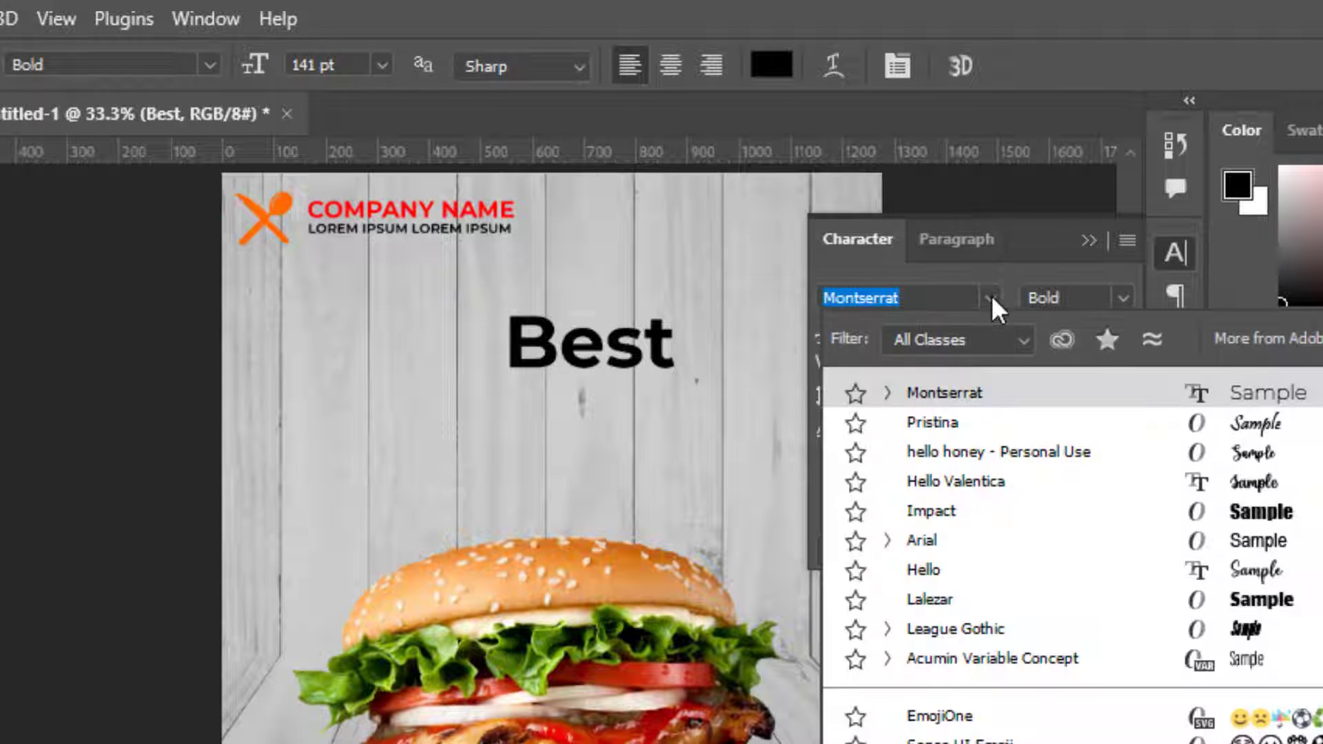
click(937, 567)
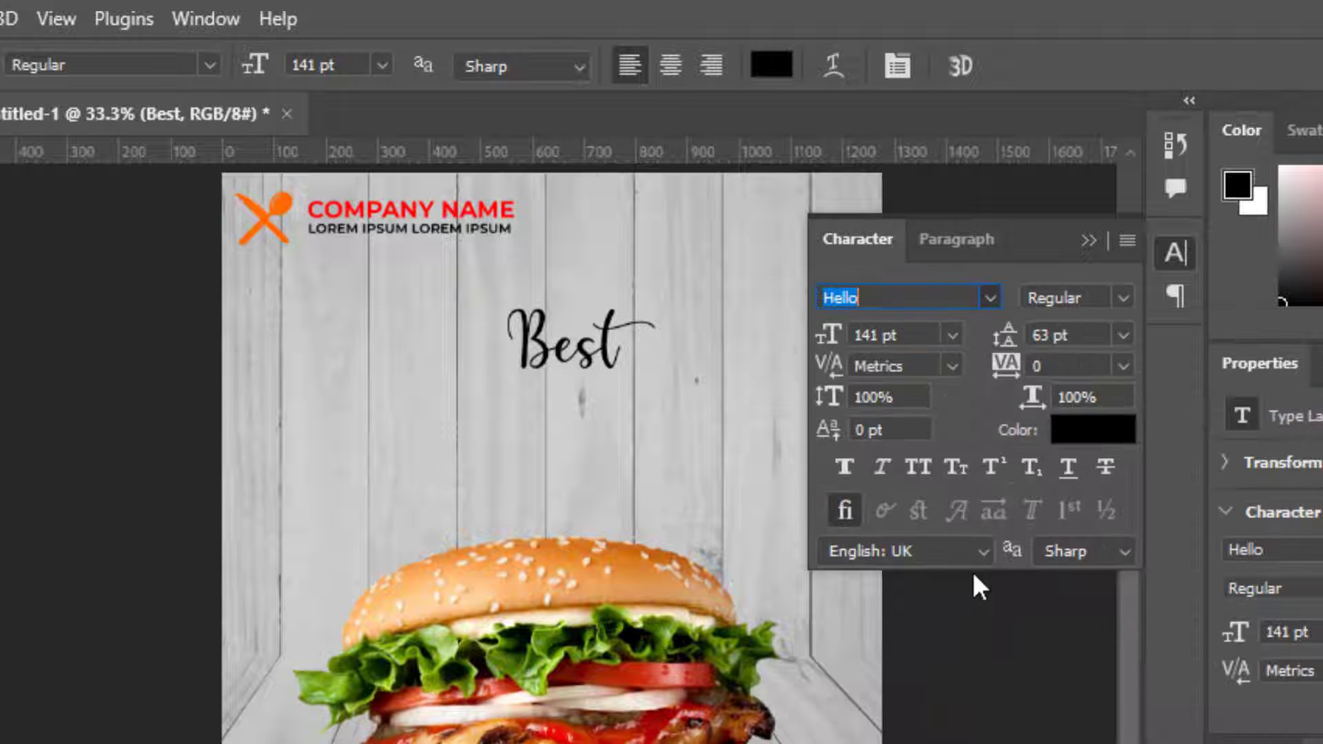
click(1082, 437)
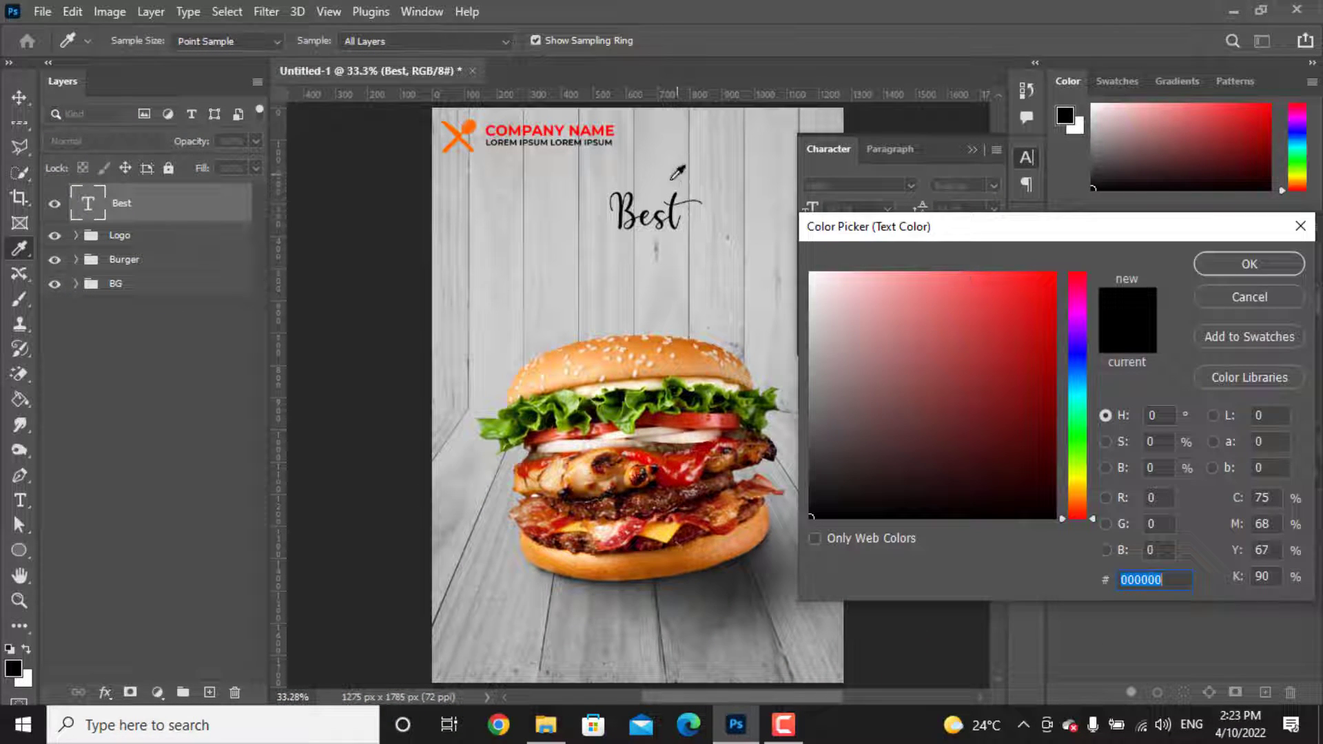
Step: Colour Best with the logo's orange (ff6800) and scale it up to about 266.58 pt
click(476, 125)
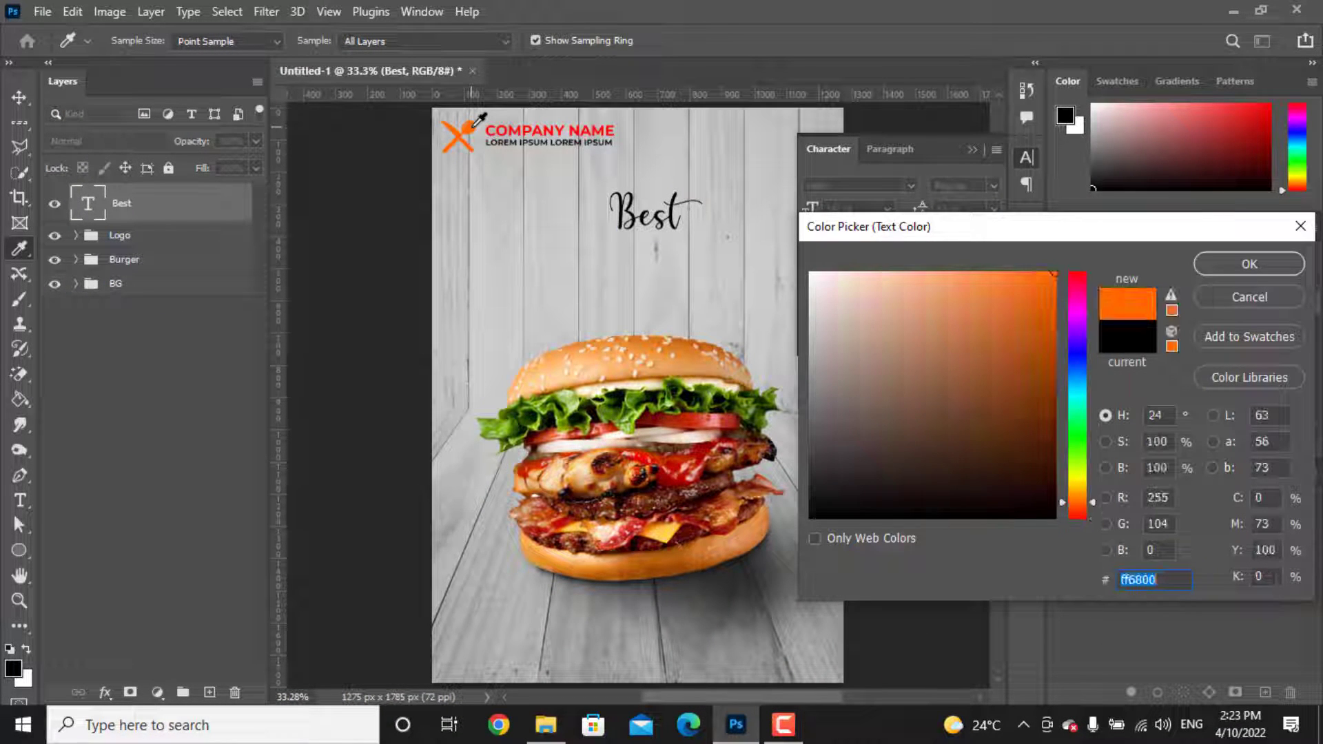
click(1272, 267)
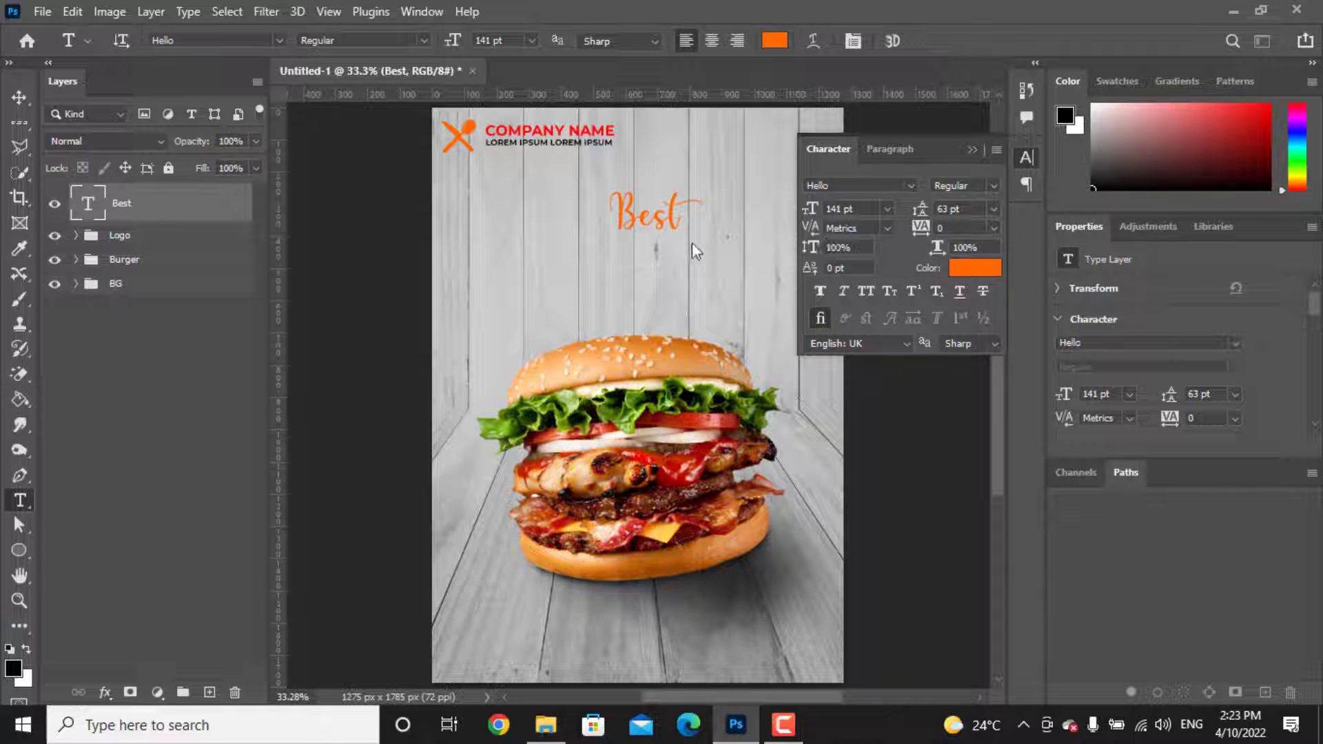
key(ctrl+t)
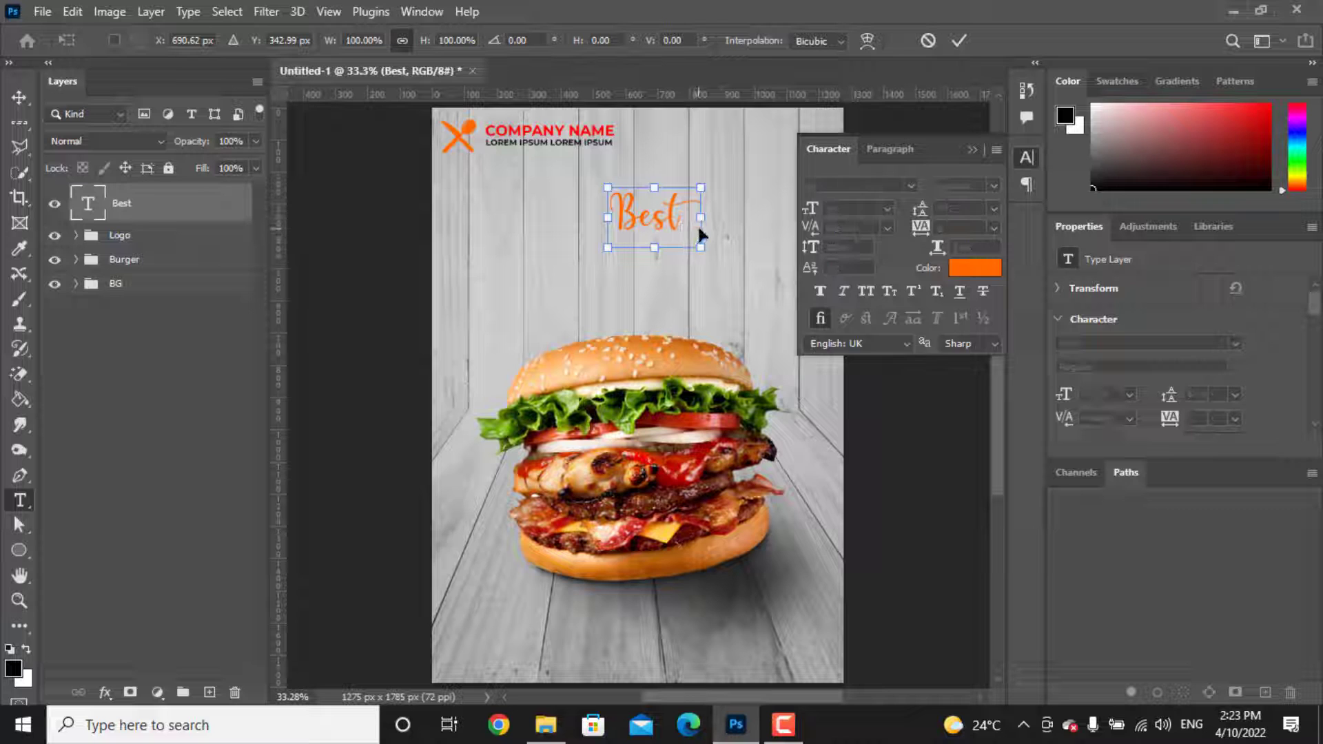
drag(708, 219, 781, 220)
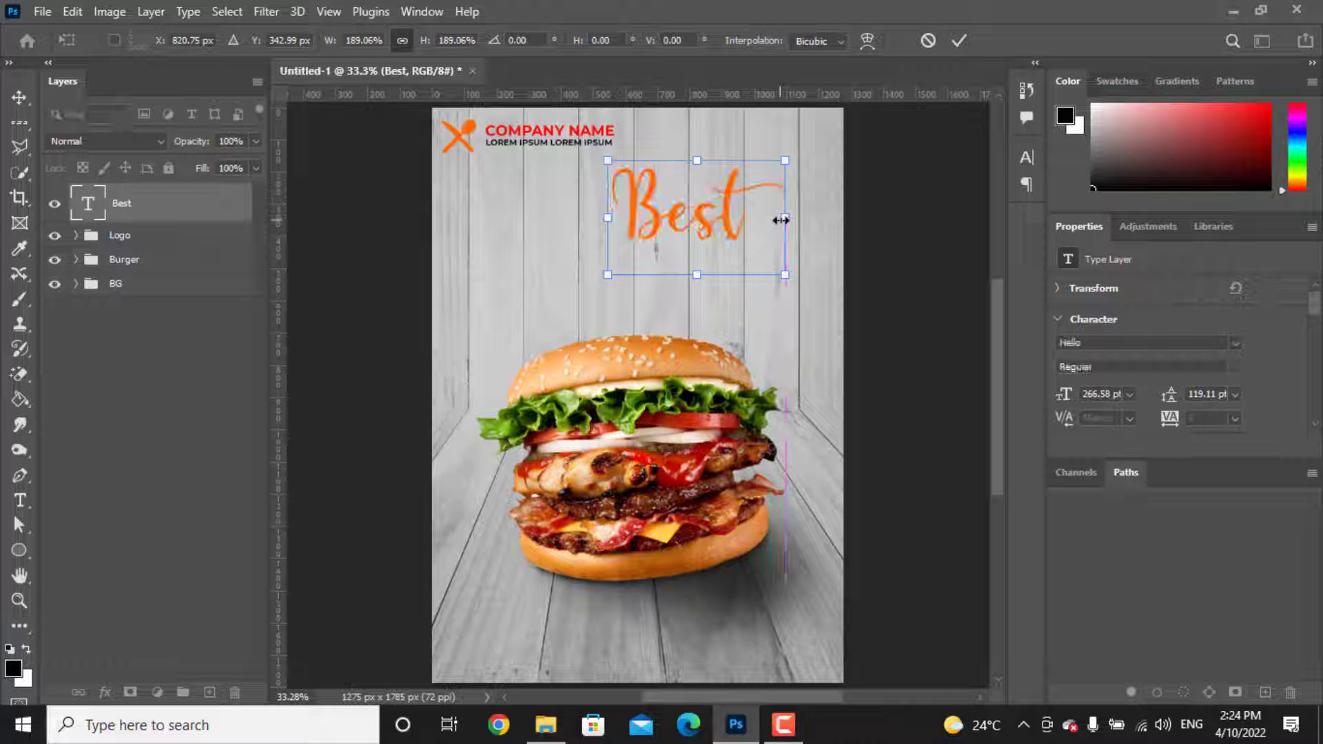
key(Return)
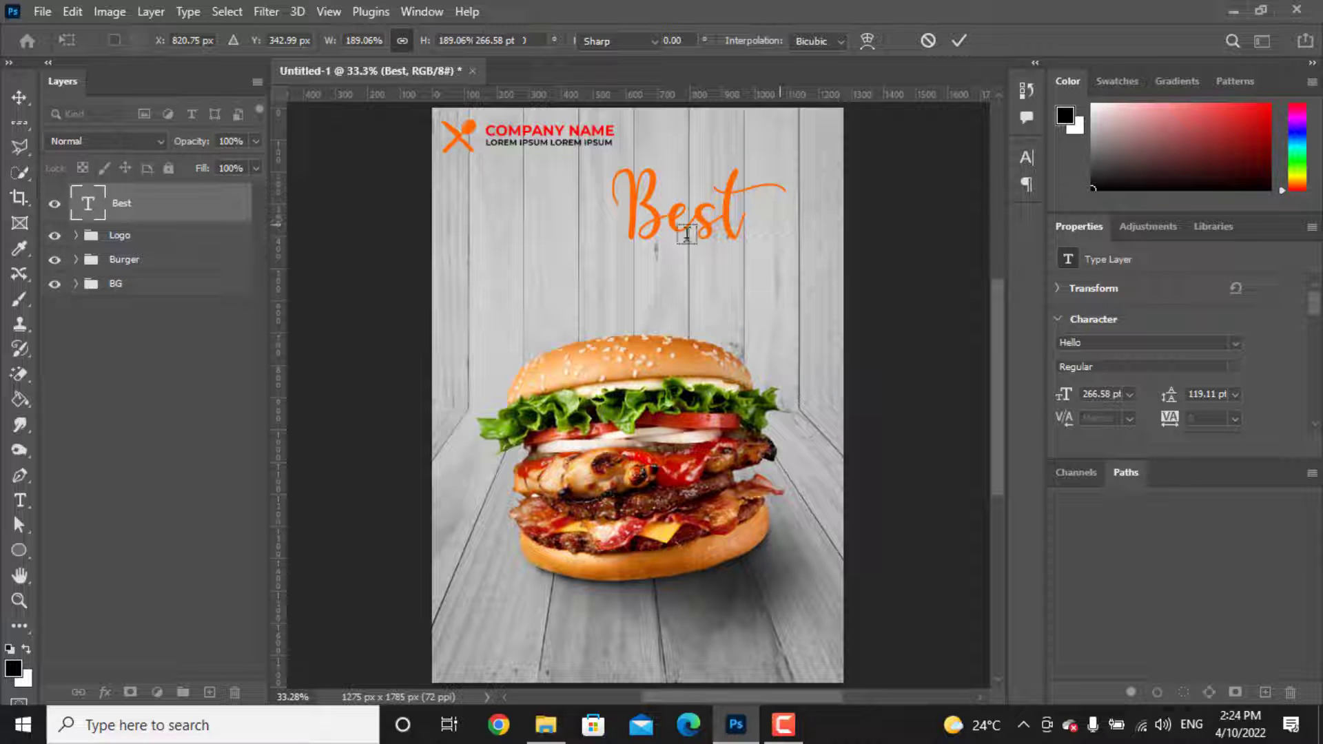
Step: Add black 'Deal' text under the Best headline
click(537, 290)
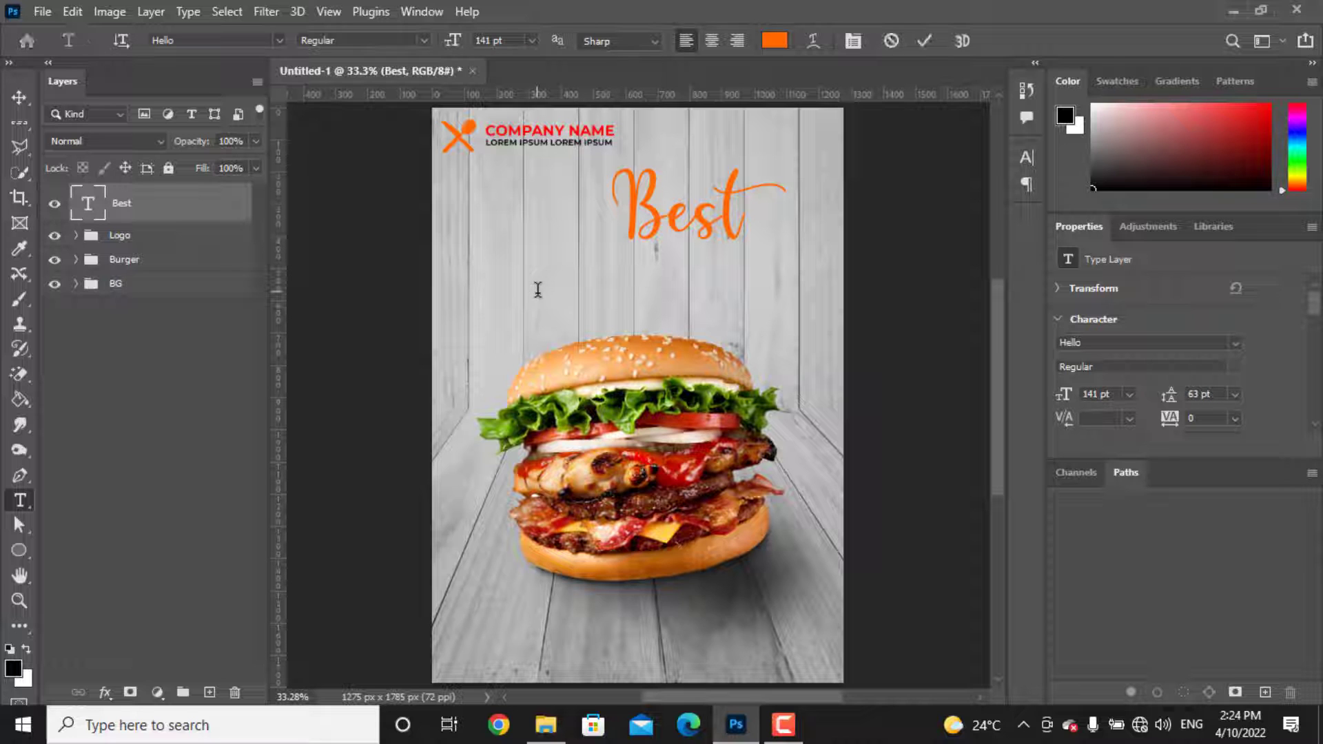
text(Deal)
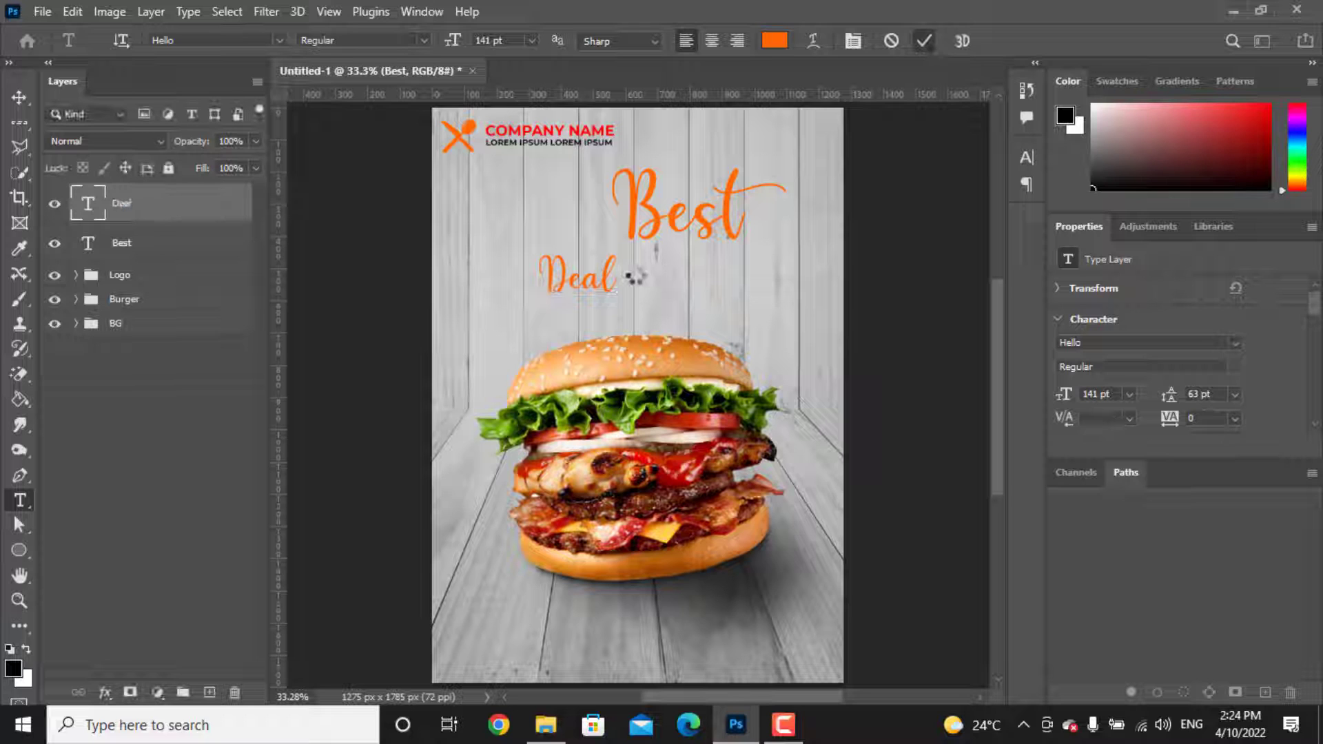
key(ctrl+Return)
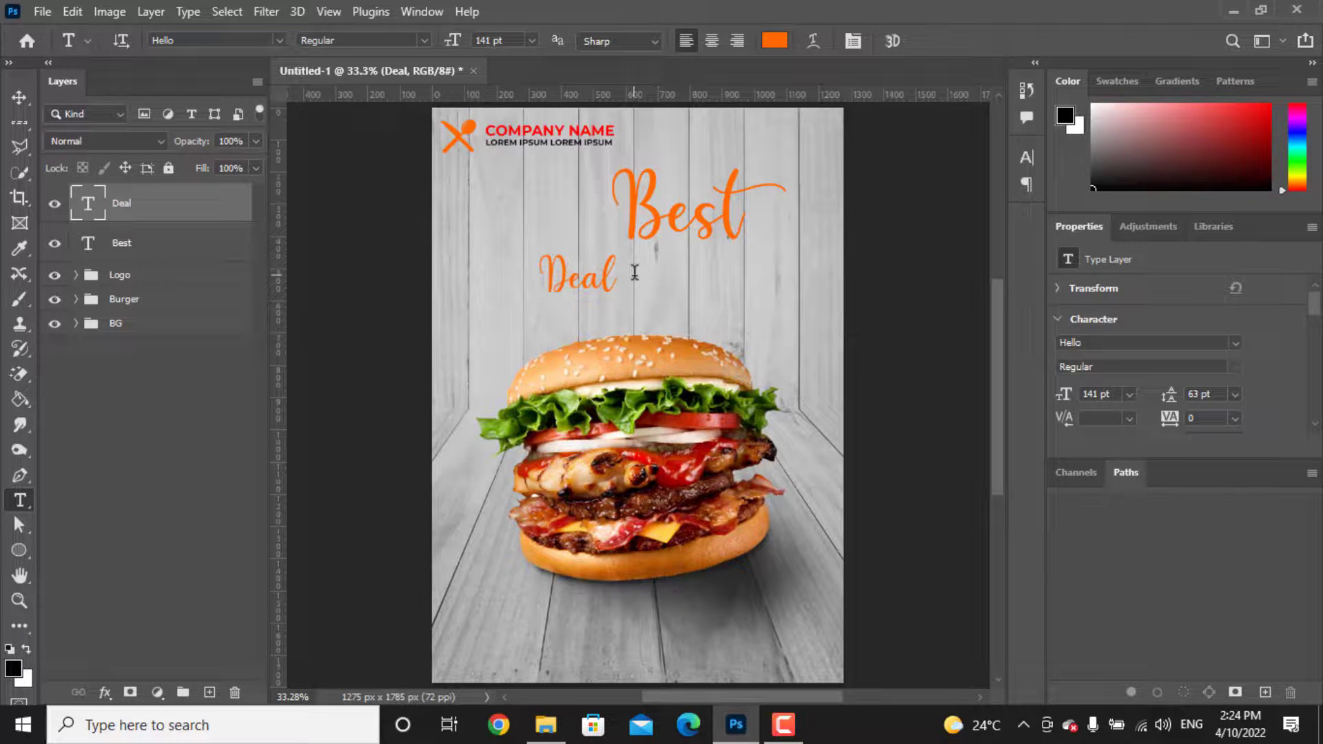
click(1027, 157)
click(967, 263)
click(812, 516)
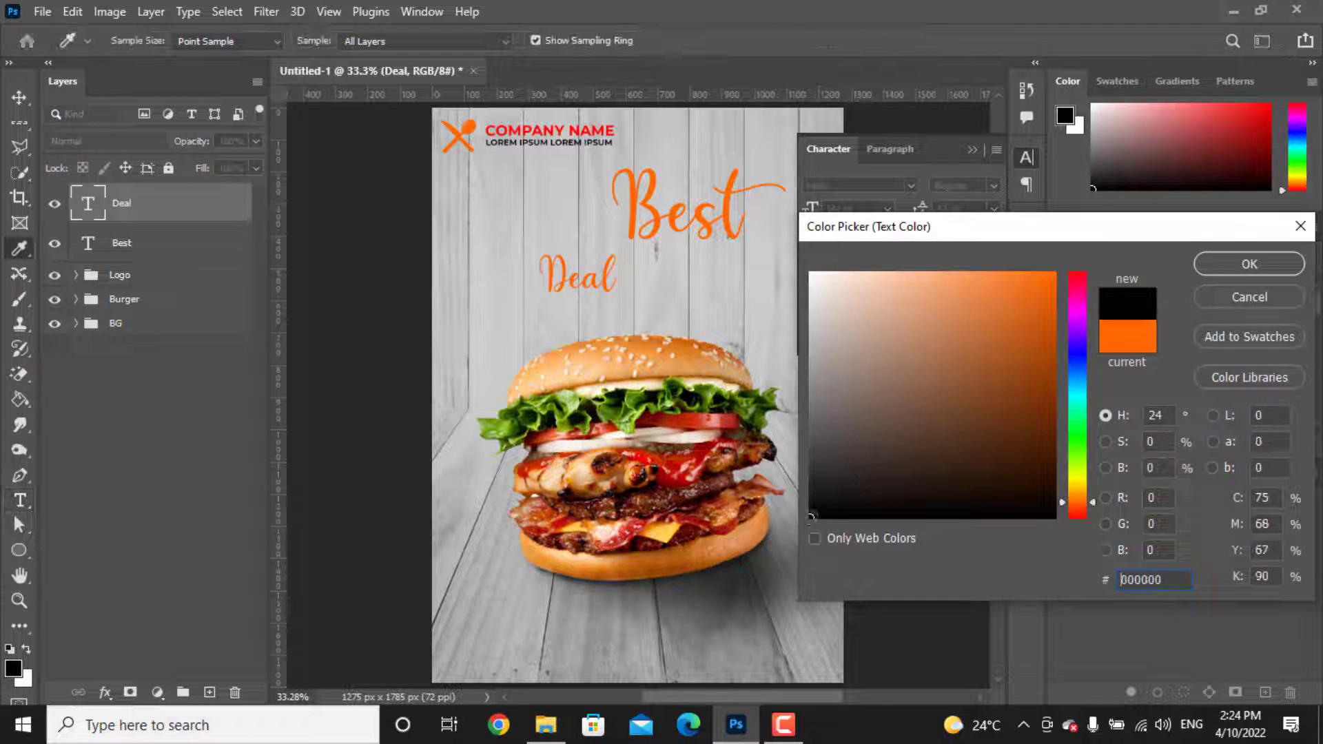
click(1234, 271)
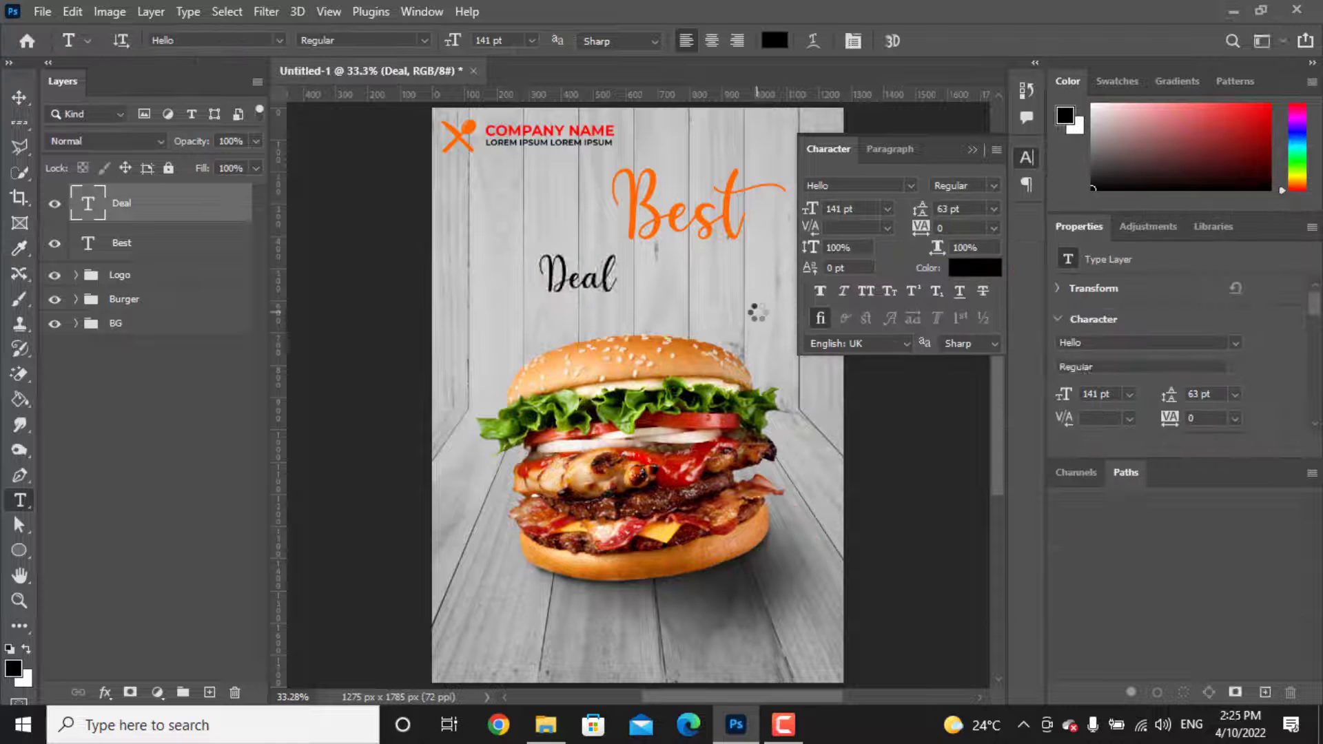
Step: Set Deal's font to Hello Valentica and enlarge it to about 369 pt
click(910, 186)
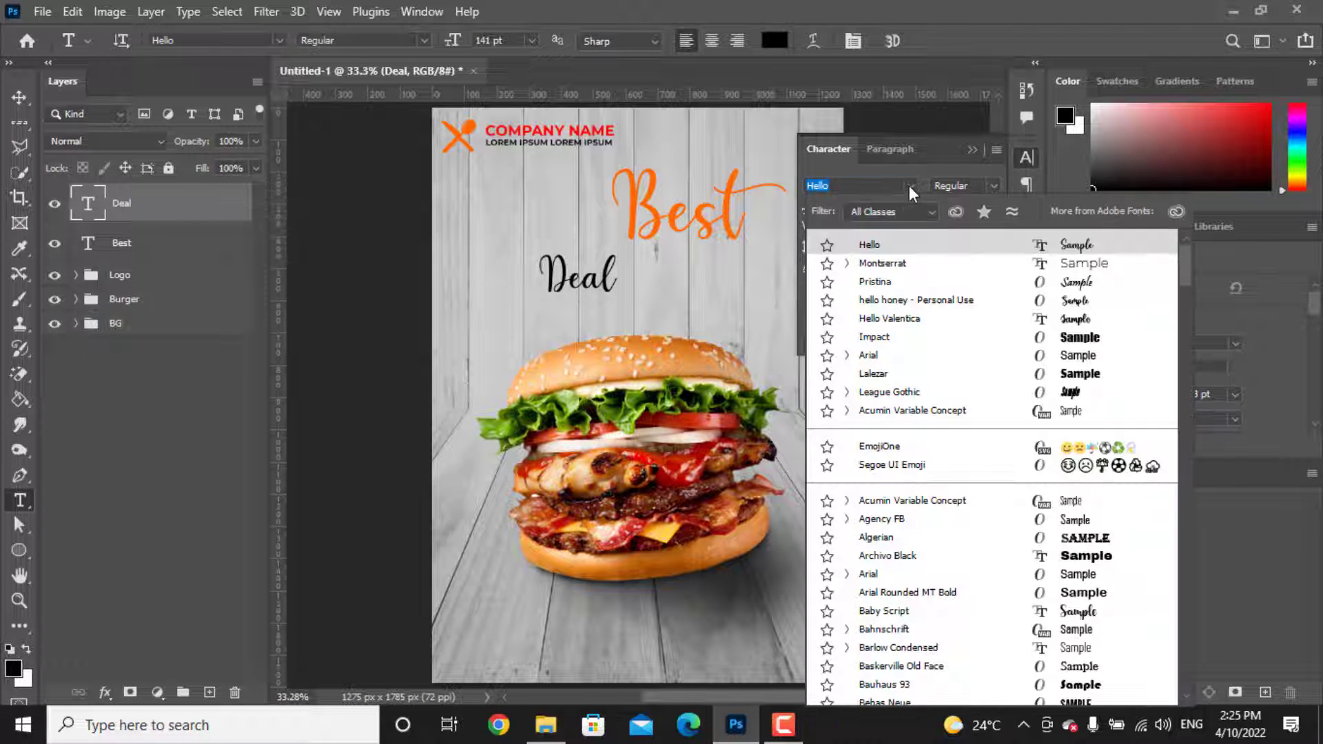
click(909, 321)
key(ctrl+t)
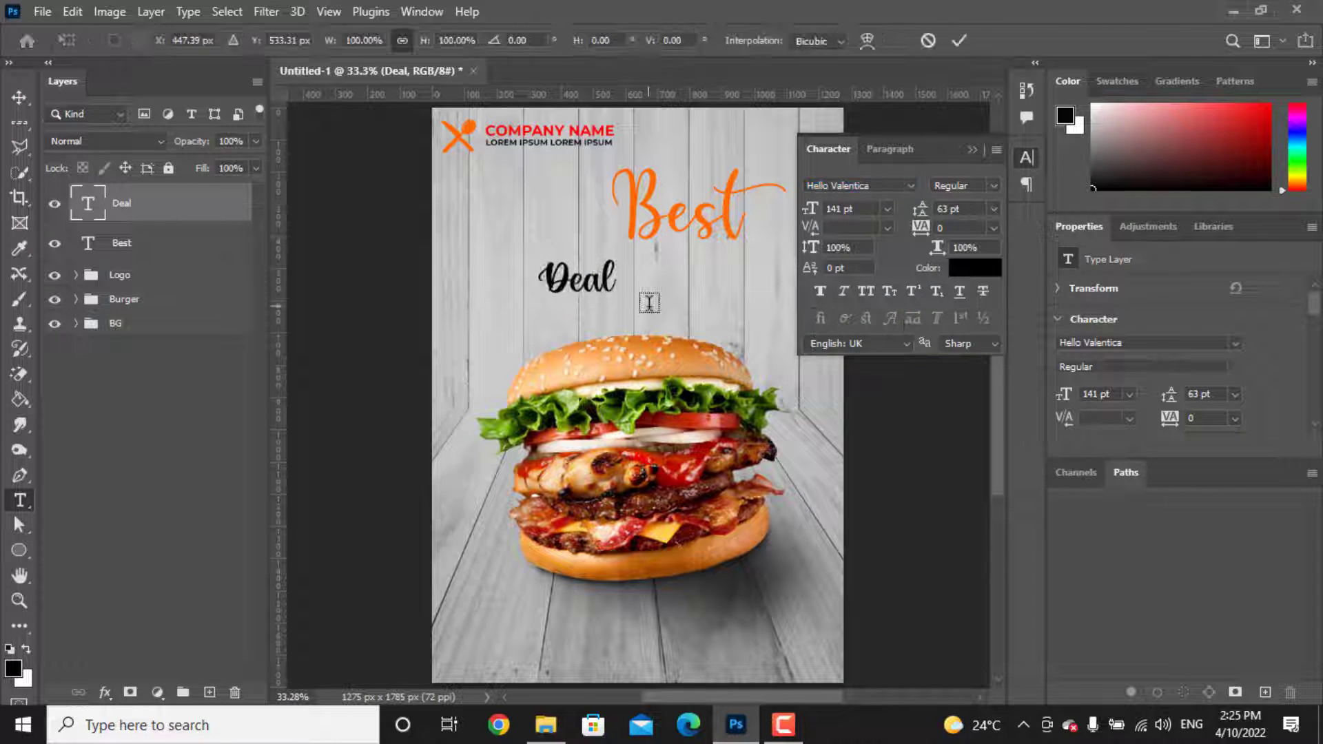
drag(616, 280, 716, 264)
key(Return)
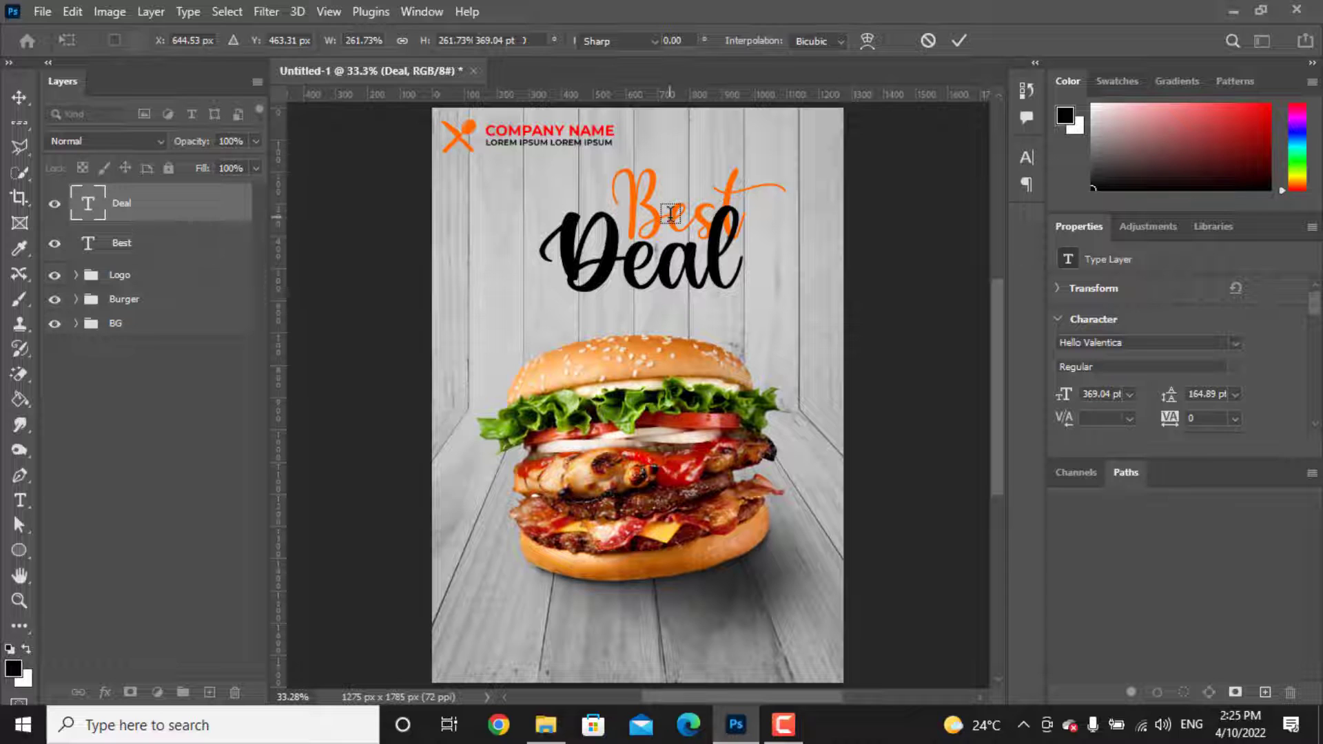
Step: Shrink Best to about 239 pt and nudge it up above Deal
click(131, 255)
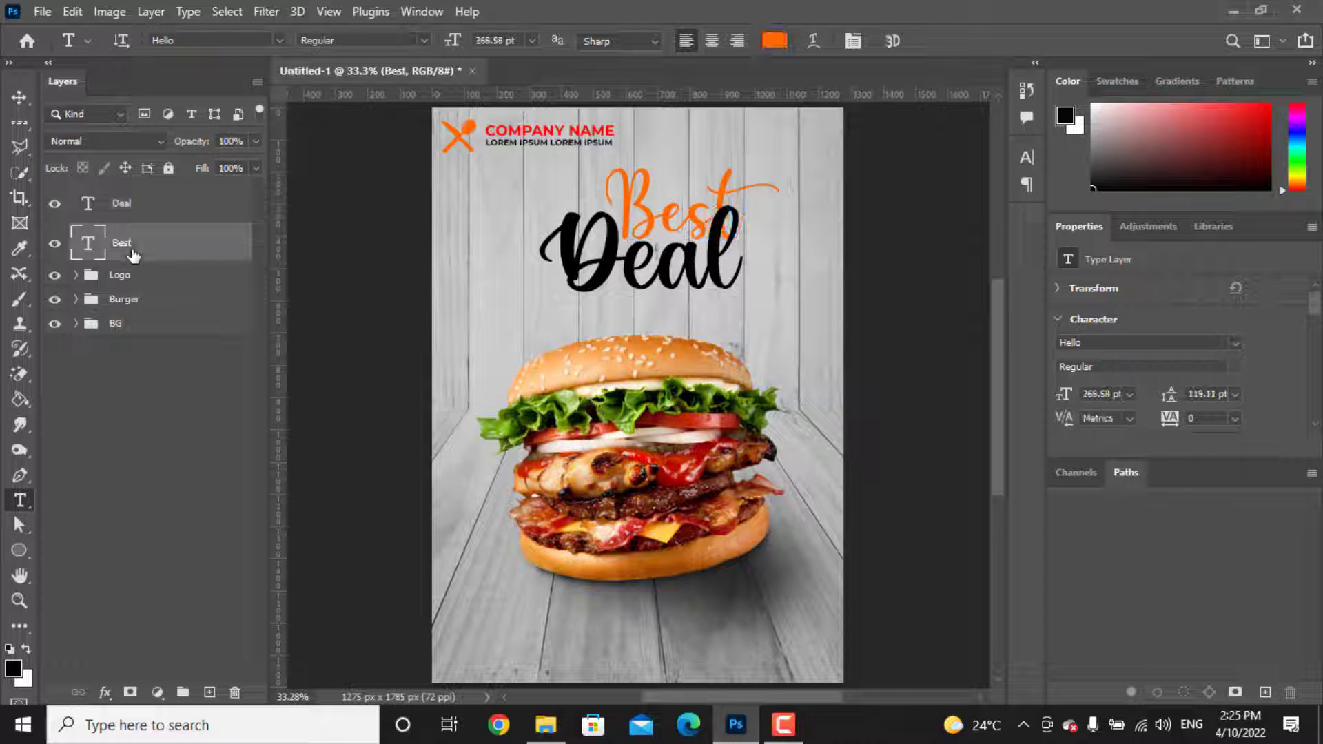
key(ctrl+t)
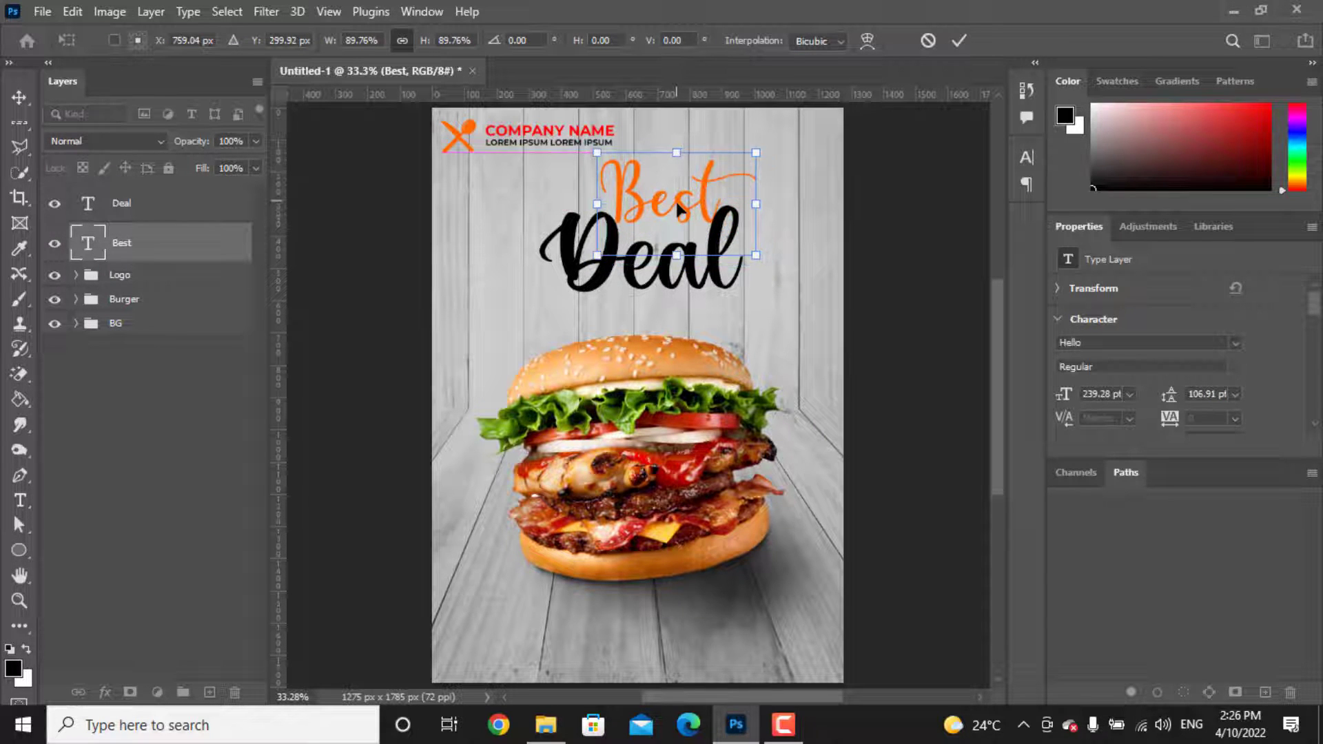
drag(771, 271, 757, 255)
drag(683, 214, 678, 208)
key(Return)
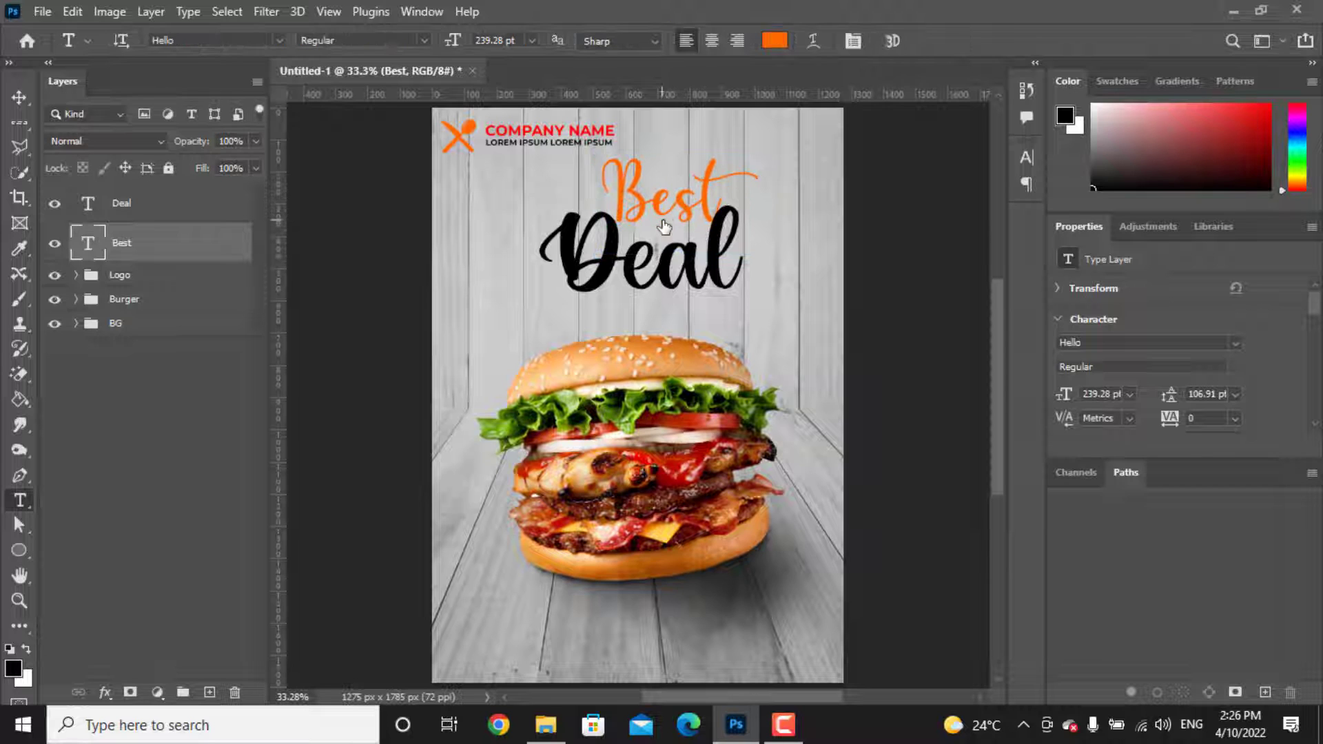
Step: Add near-black (020202) 'Today's' text to the left of Best
click(524, 188)
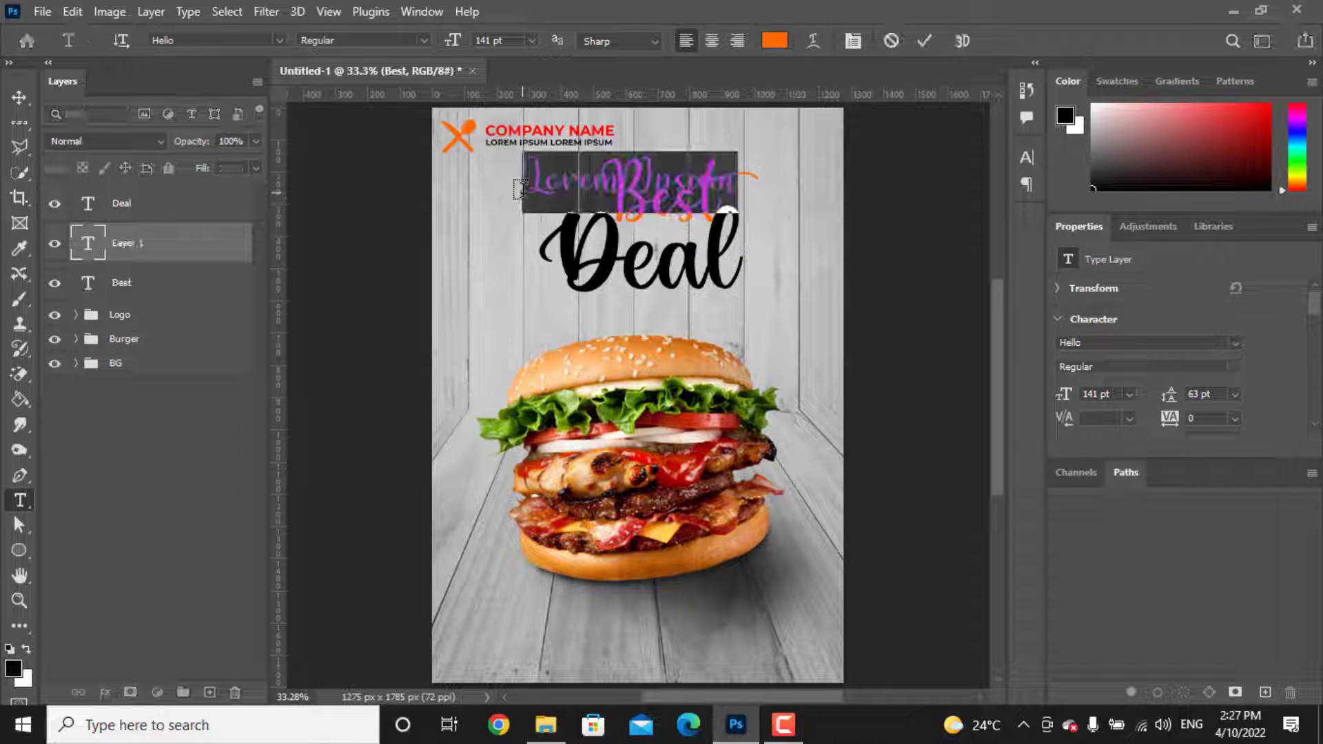
text(Today)
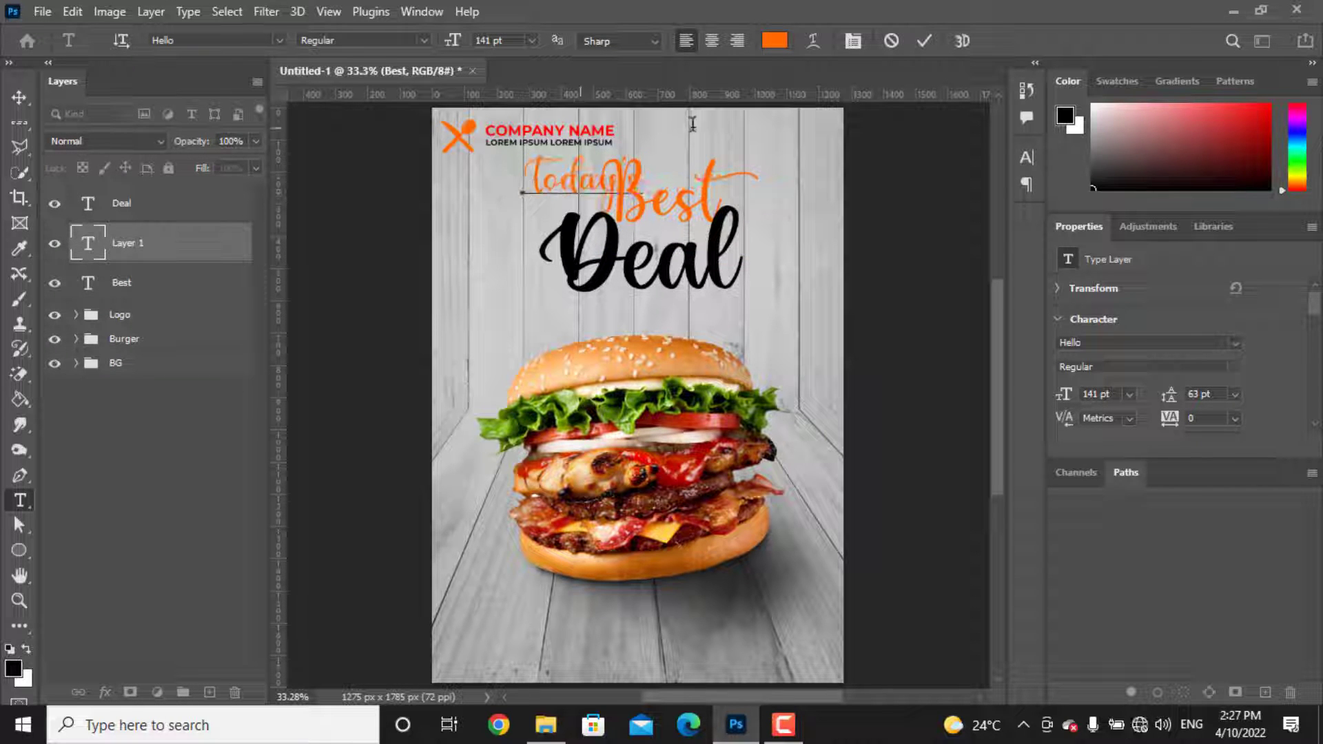
key(ctrl+a)
click(775, 41)
drag(884, 489, 880, 481)
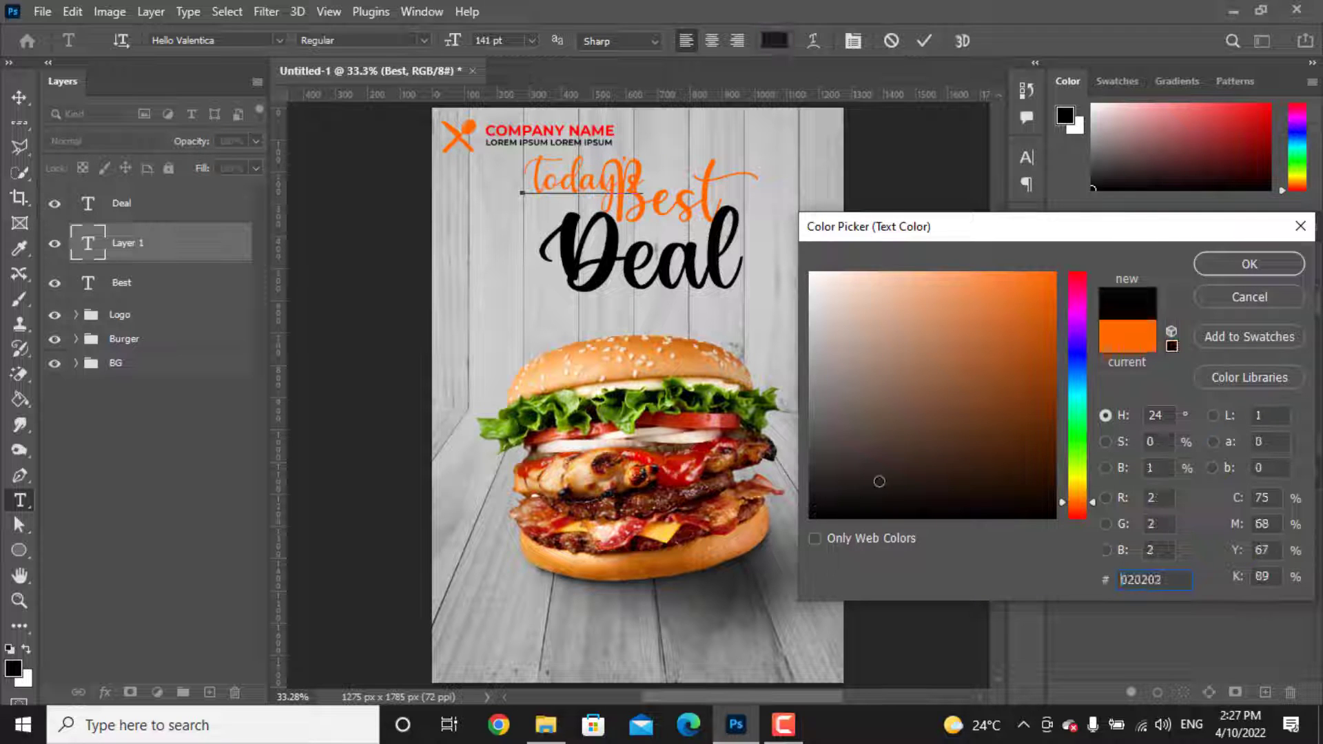
click(1249, 264)
click(925, 41)
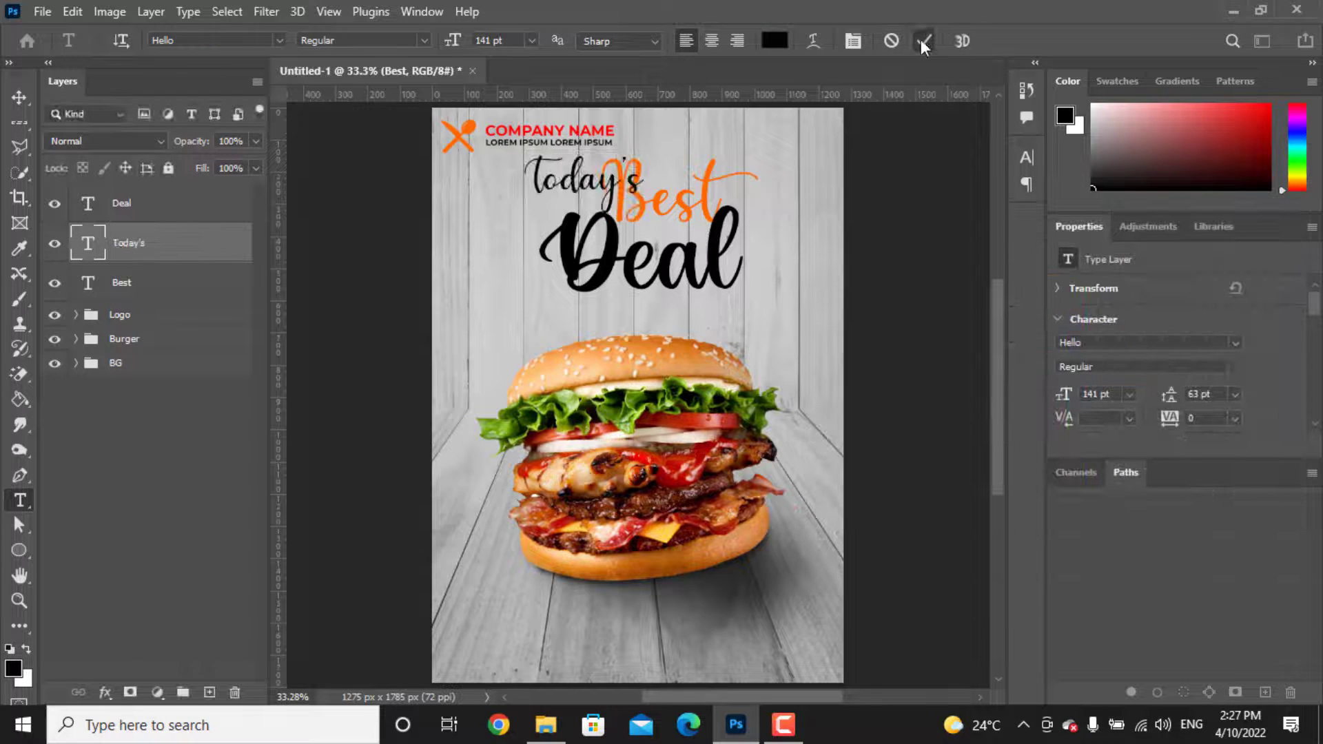
Step: Scale Today's down to about 94 pt so it sits beside Best
key(ctrl+t)
drag(643, 153, 528, 198)
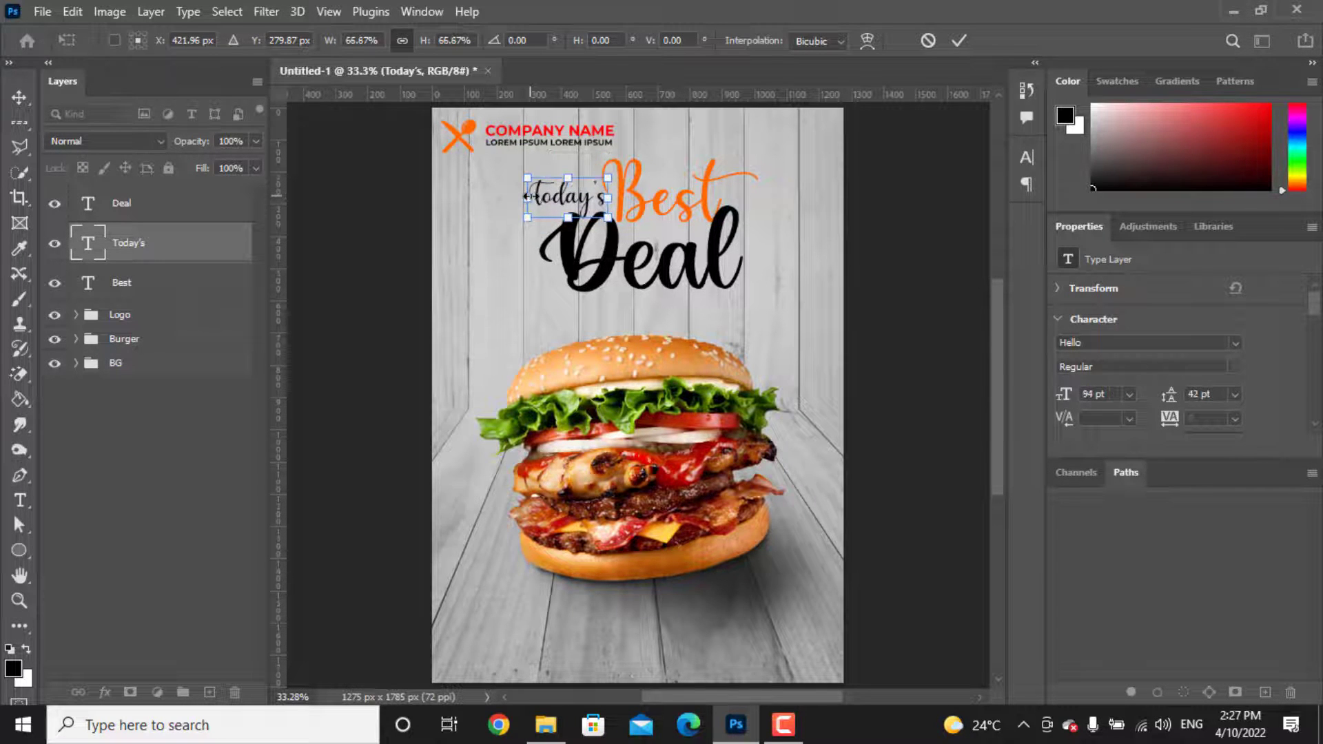
key(Return)
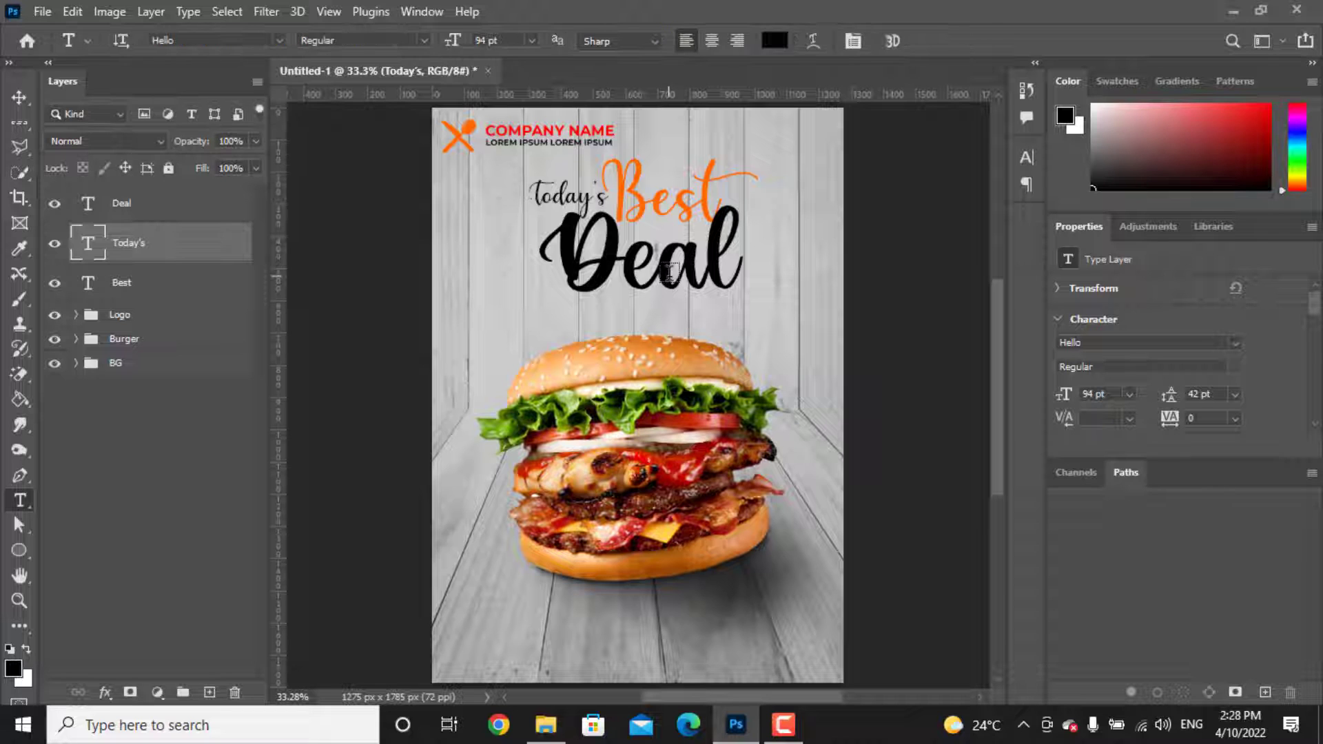
click(599, 308)
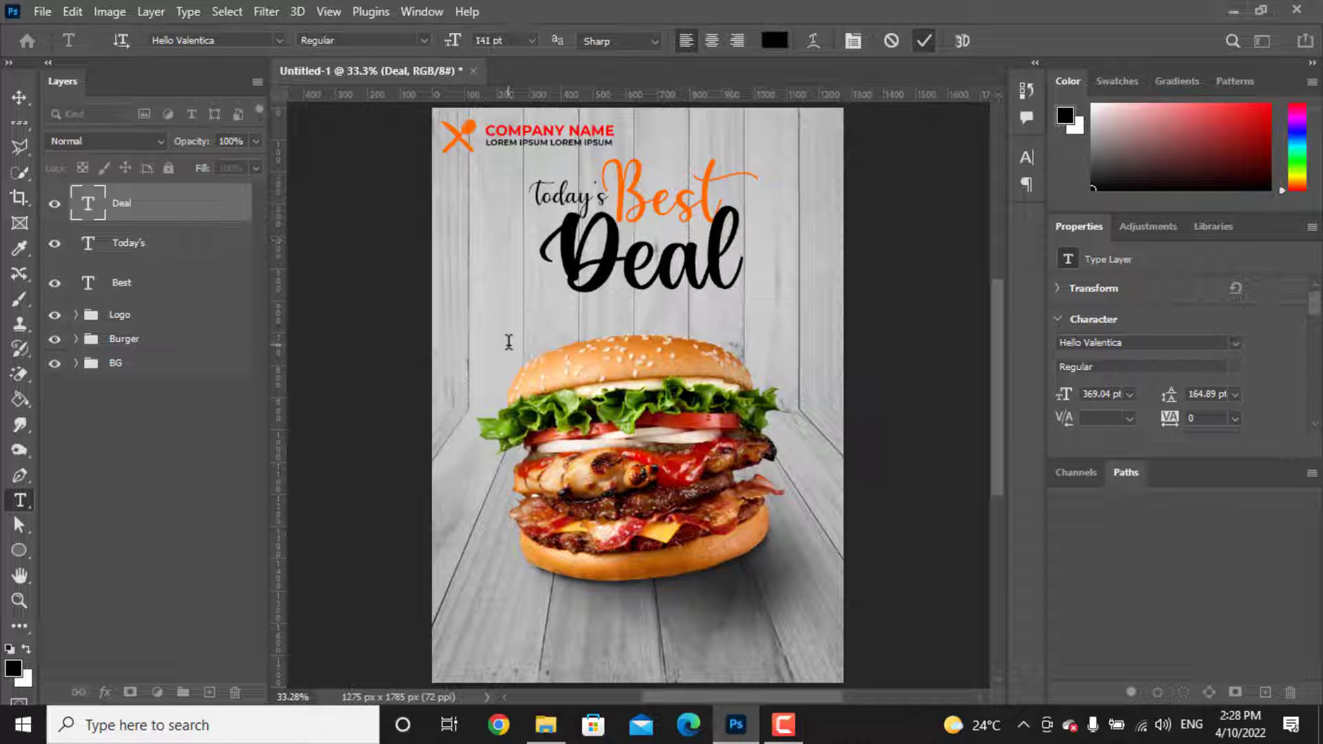
Step: Add 'Order Your Favorite Food' text under Deal, scaled to about 77 pt
click(508, 342)
text(Order Your Favorite Food)
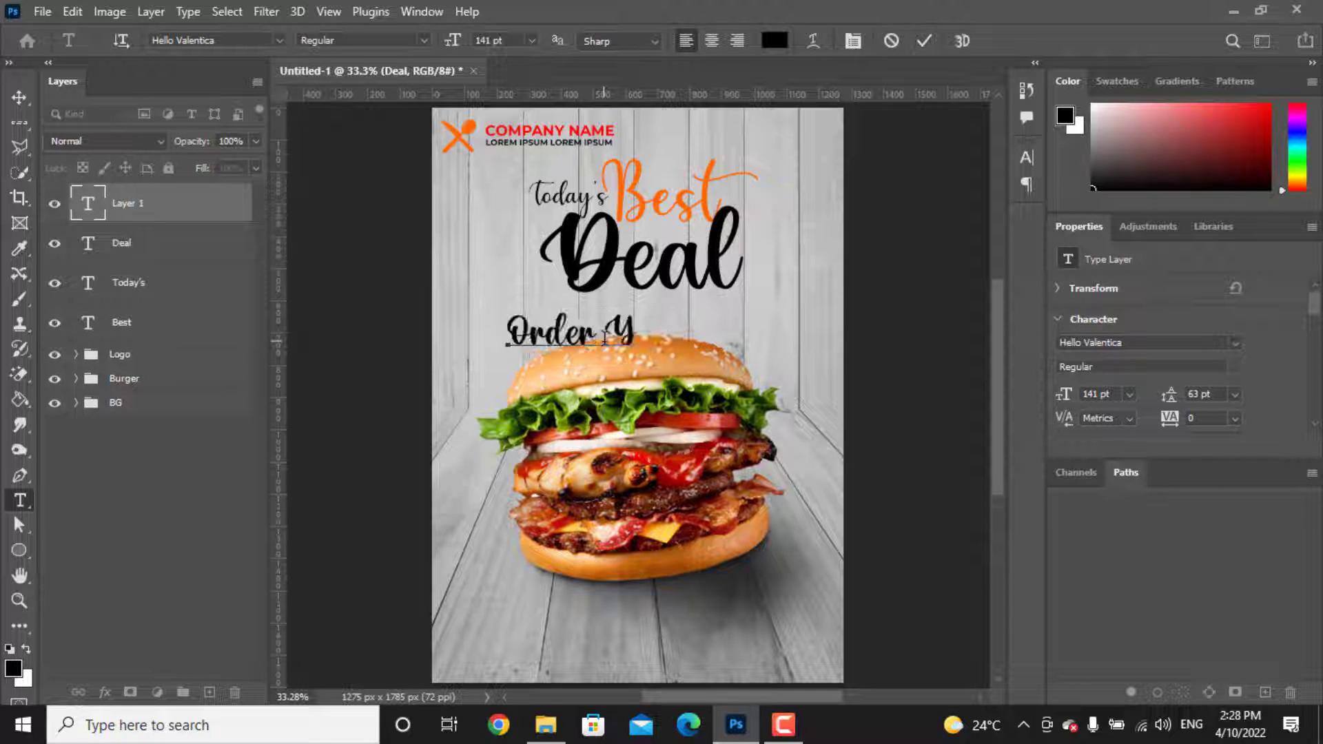
click(925, 41)
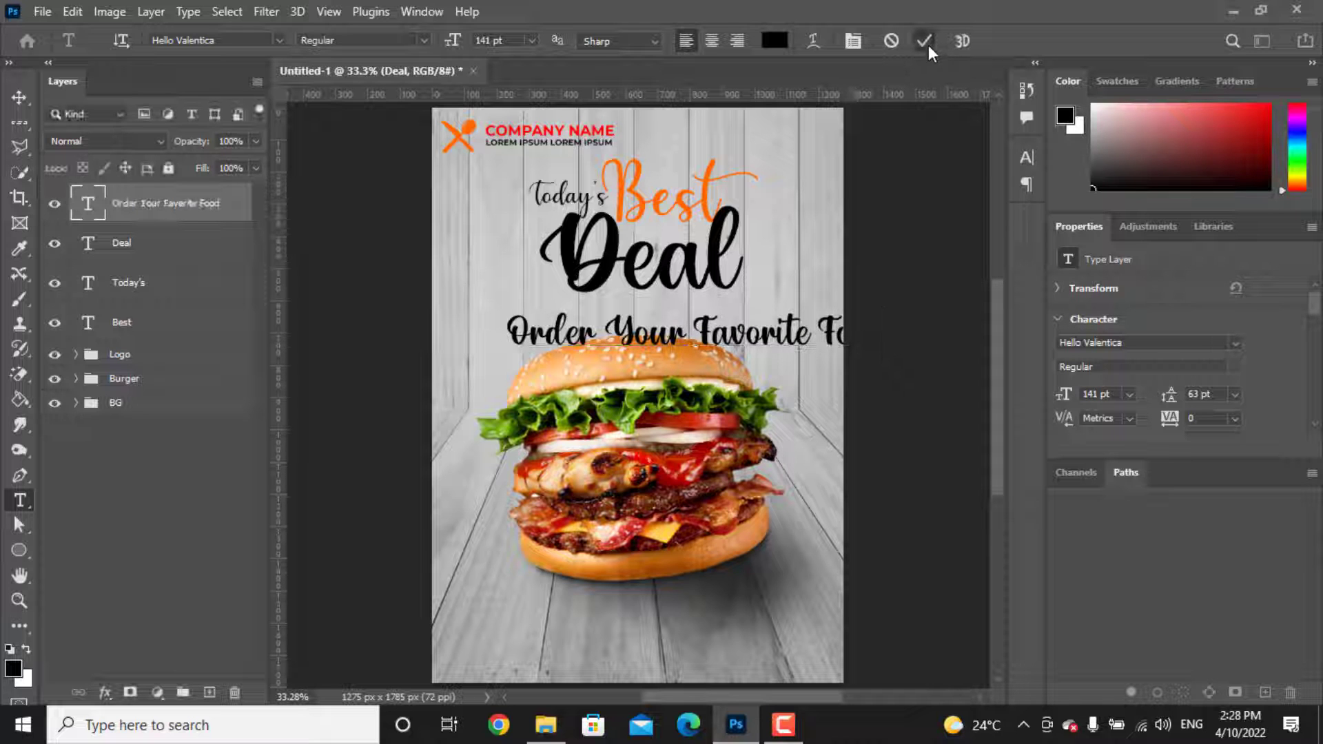
key(ctrl+t)
drag(506, 333, 603, 314)
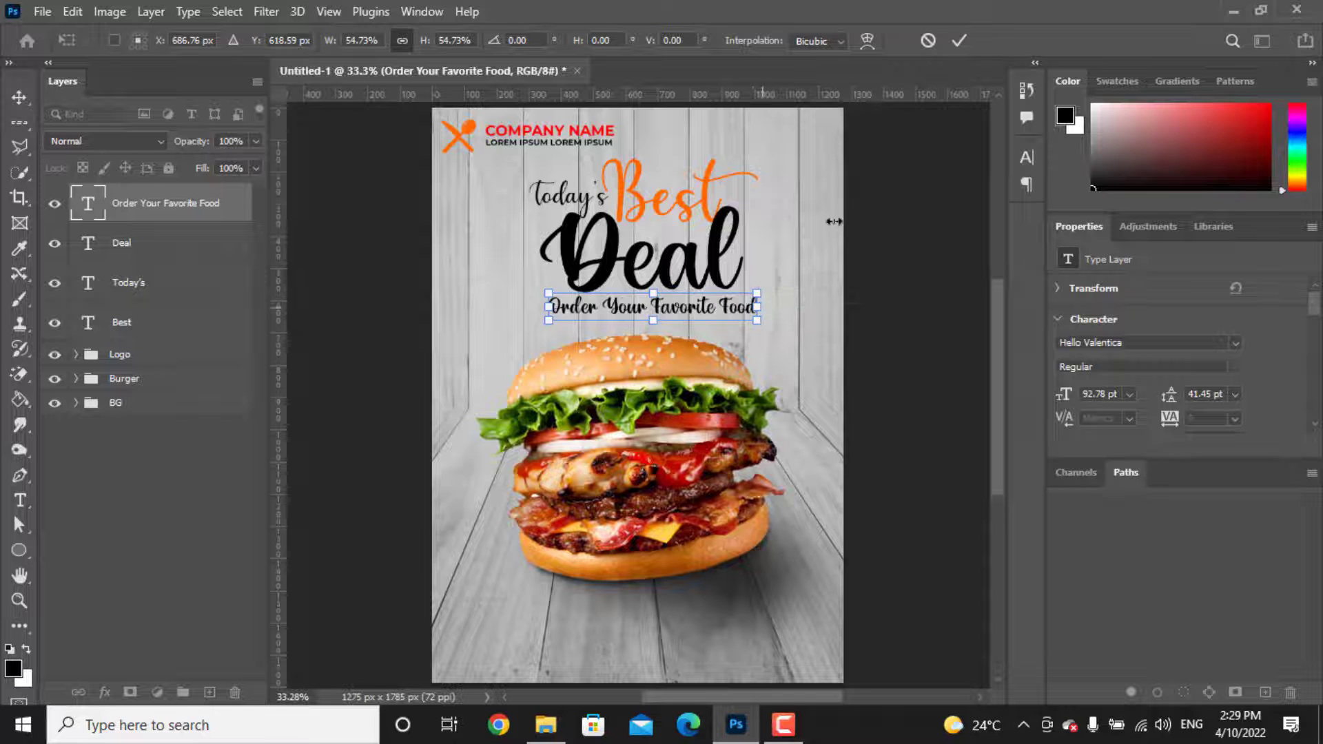
click(959, 41)
Step: Colour the tagline a red-orange sampled from Best's orange
click(773, 41)
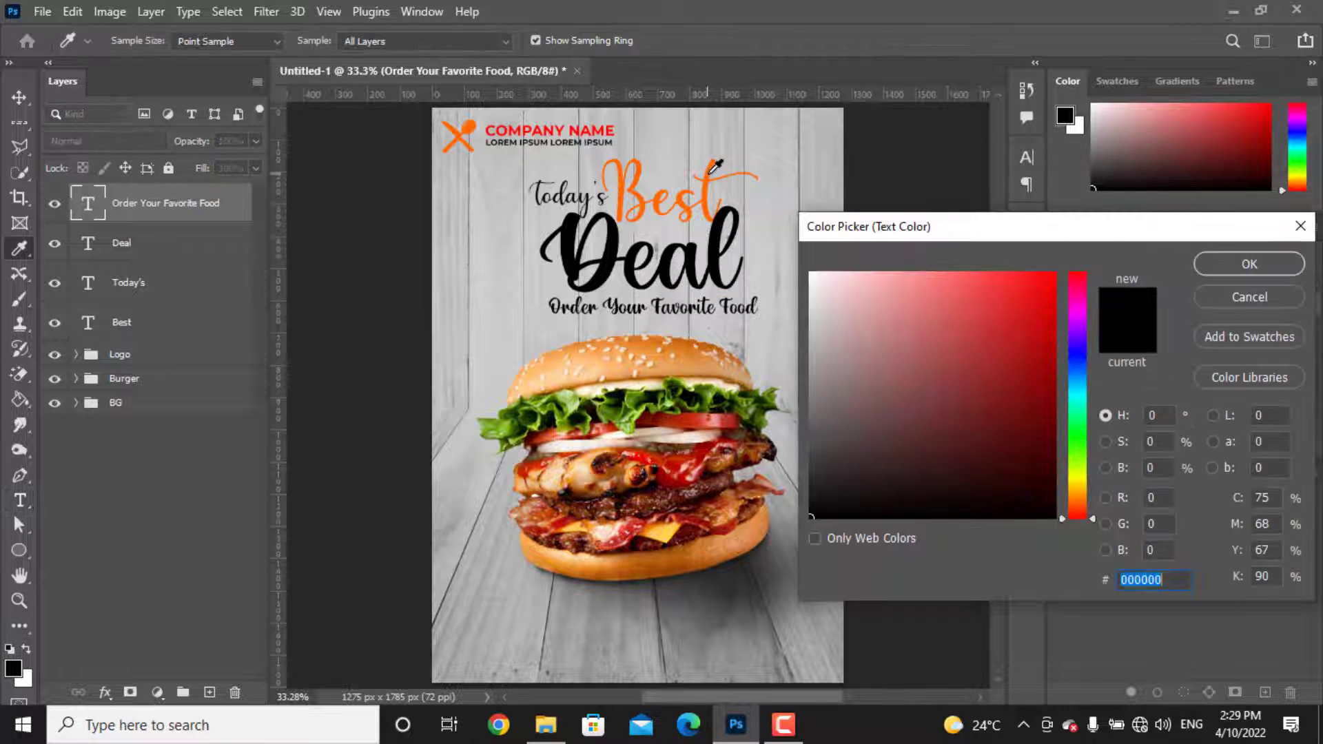
click(712, 171)
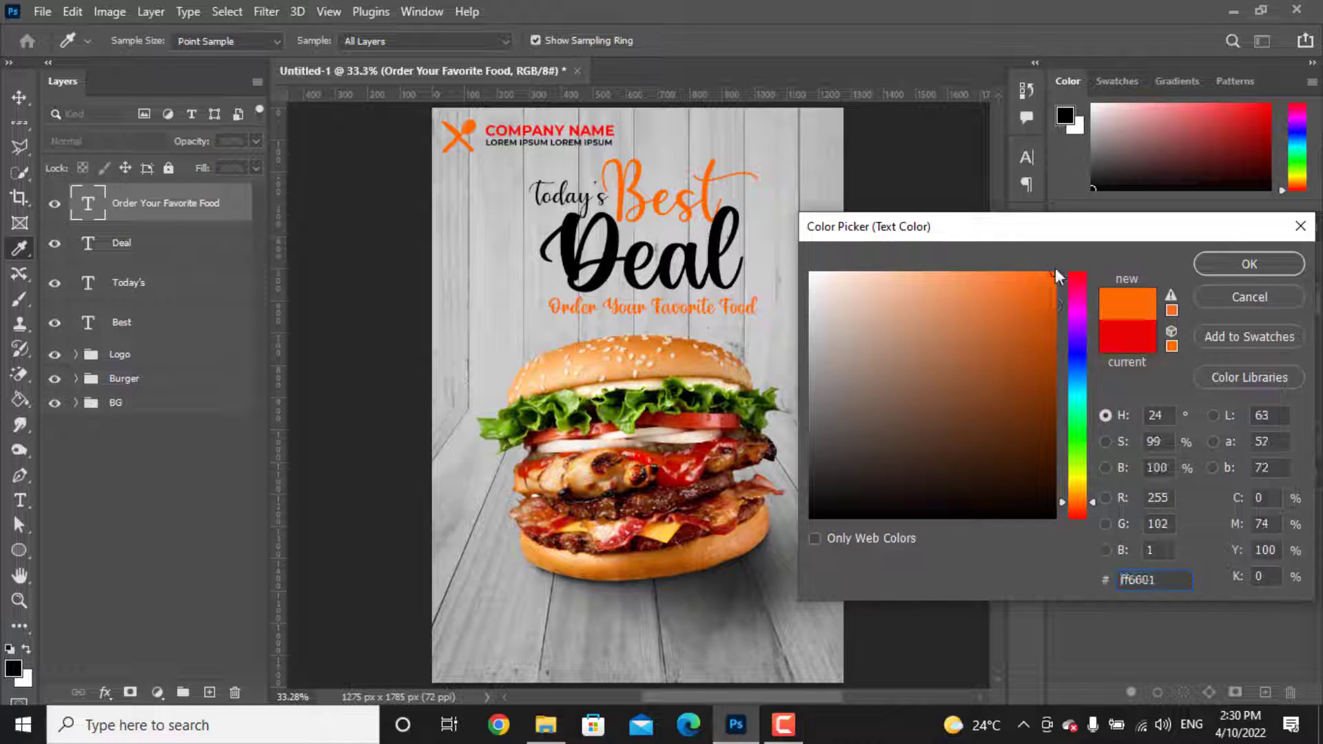
drag(1093, 502, 1093, 509)
click(1249, 264)
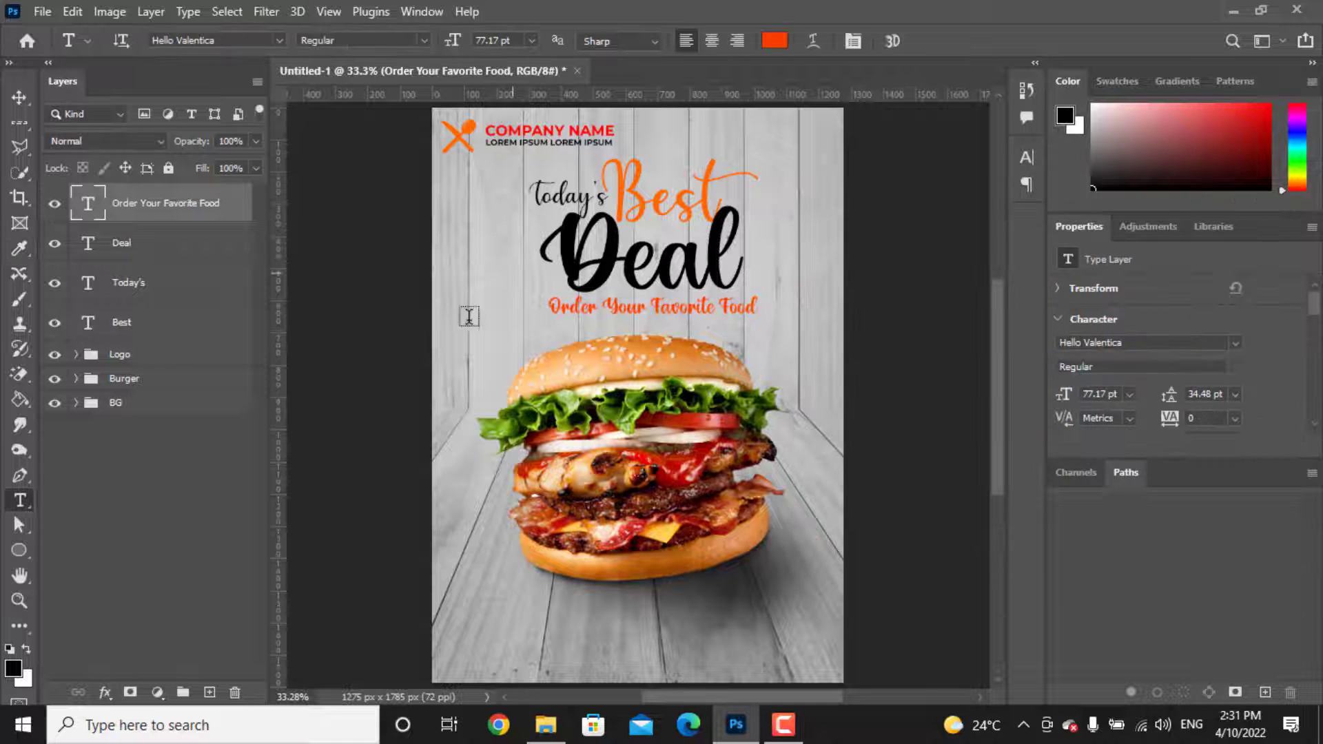
click(216, 325)
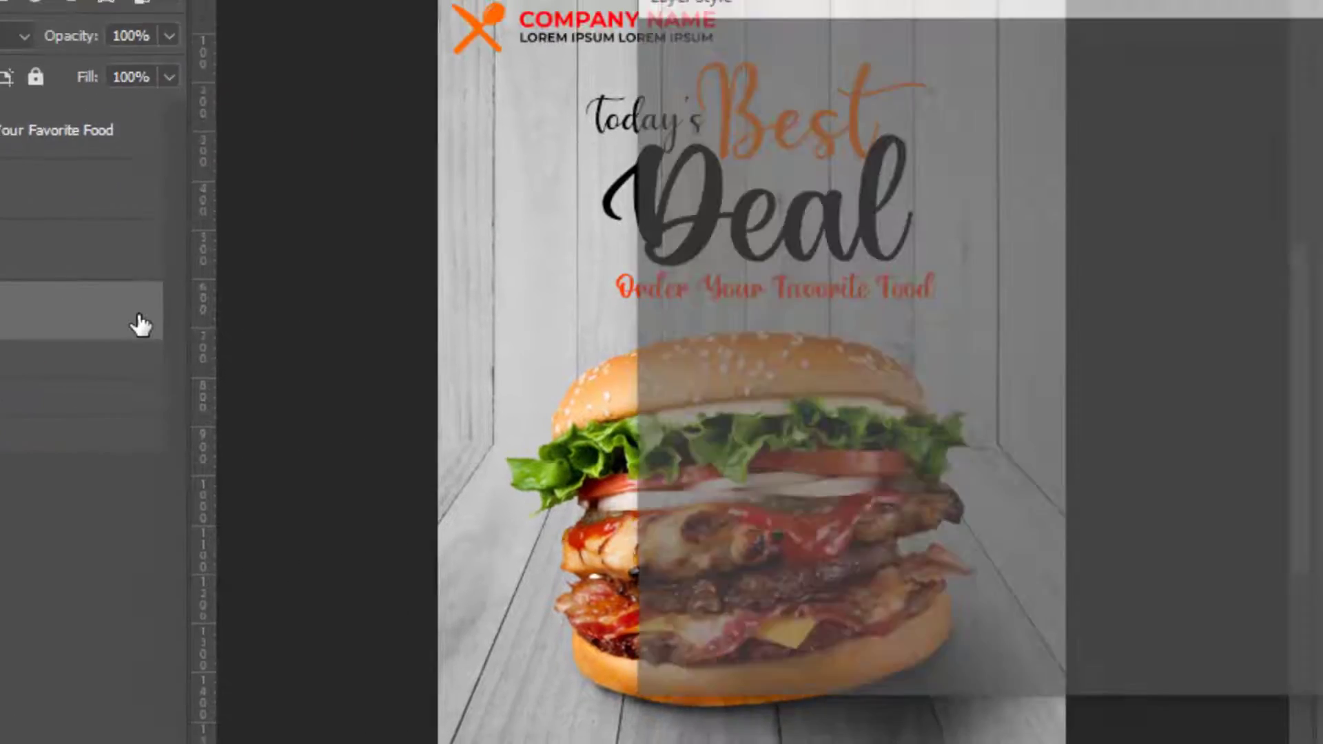
Step: Give the Best layer an Inner Bevel (13 px size, 4 px soften) with the double-peak Gloss Contour
double_click(388, 304)
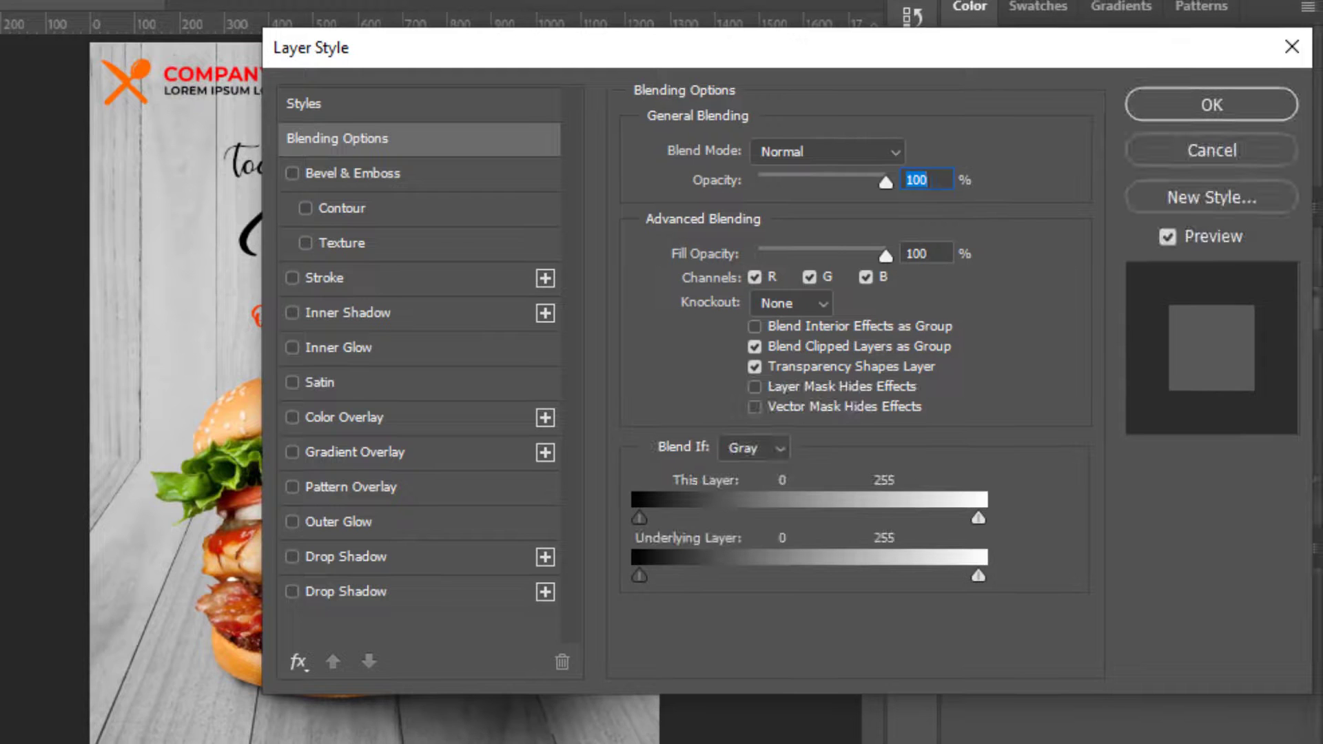
drag(353, 57, 601, 53)
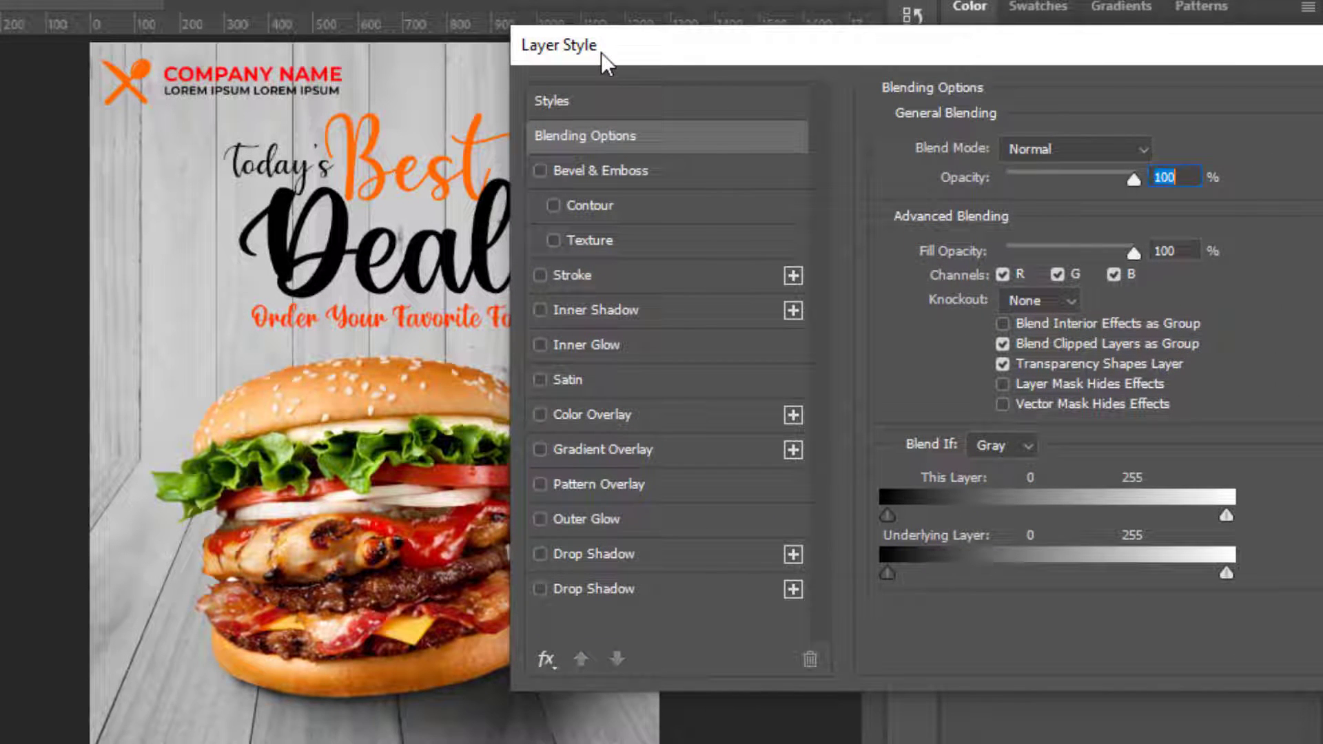
click(598, 173)
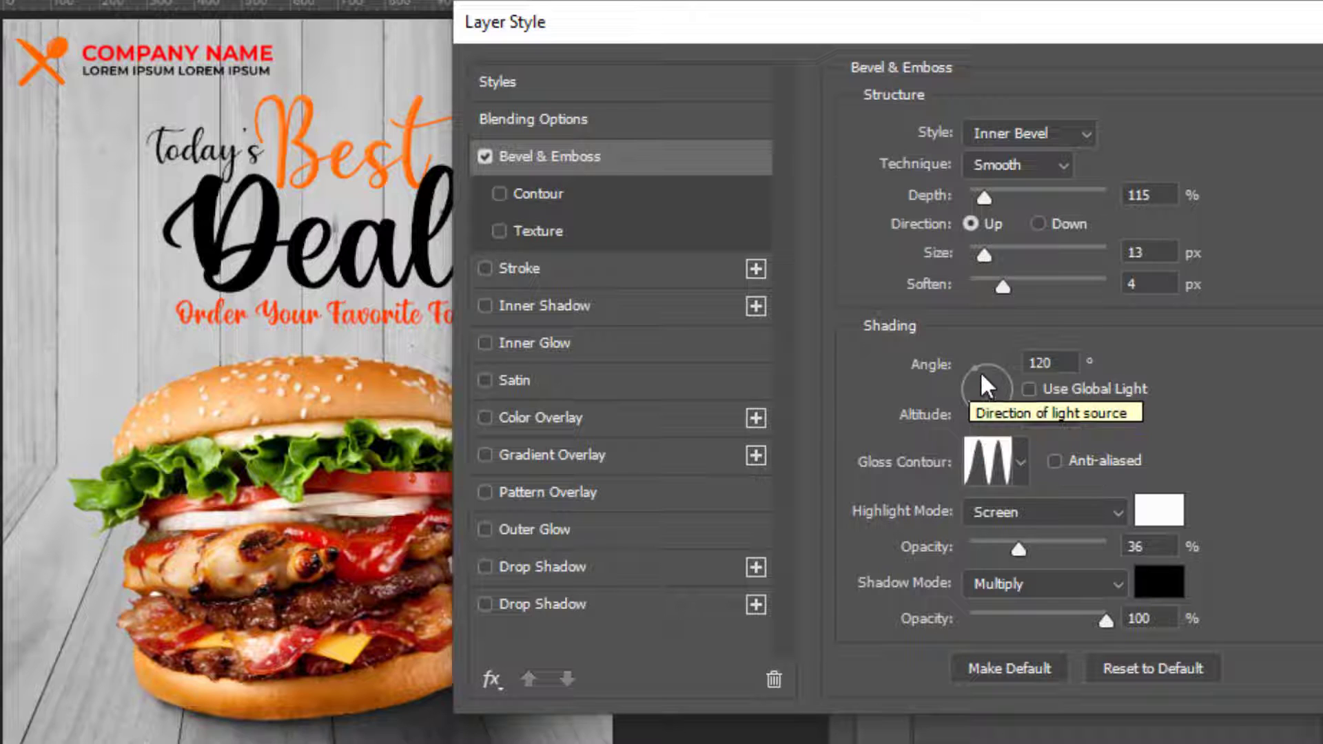
click(1025, 461)
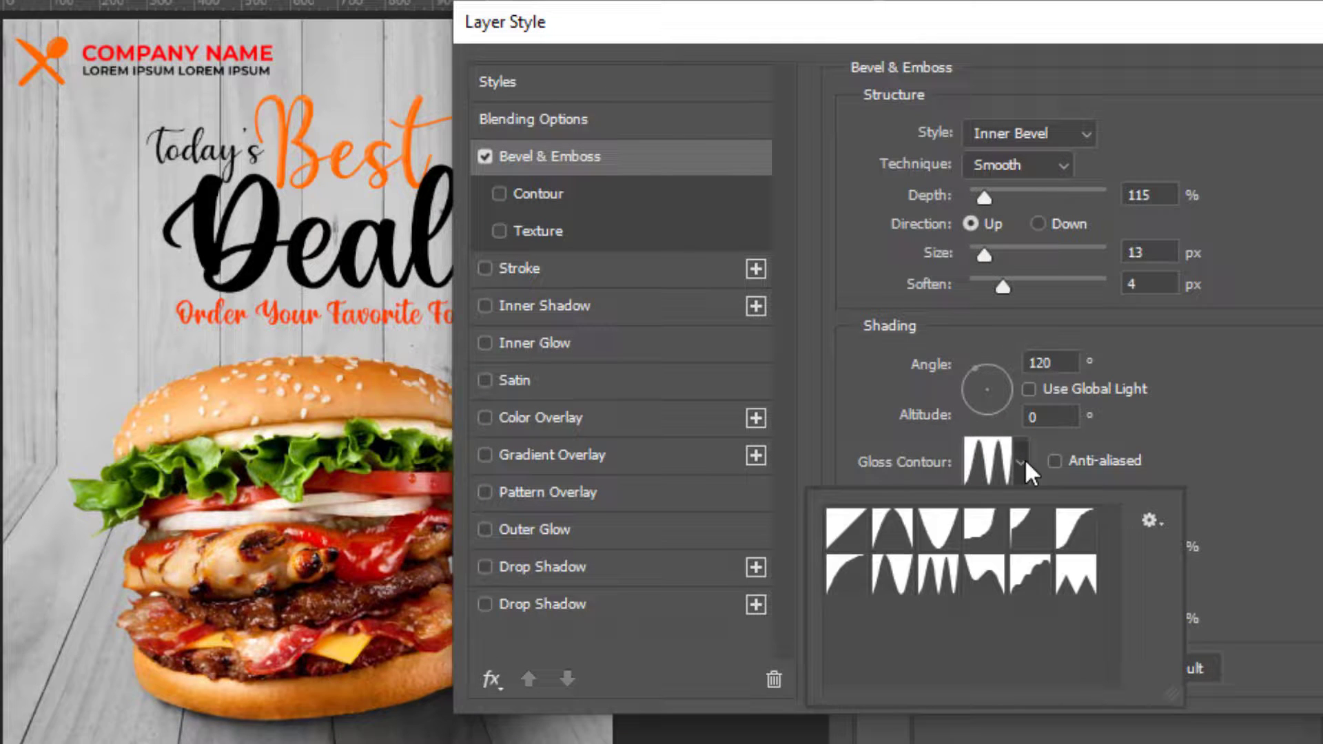
click(943, 579)
click(1220, 443)
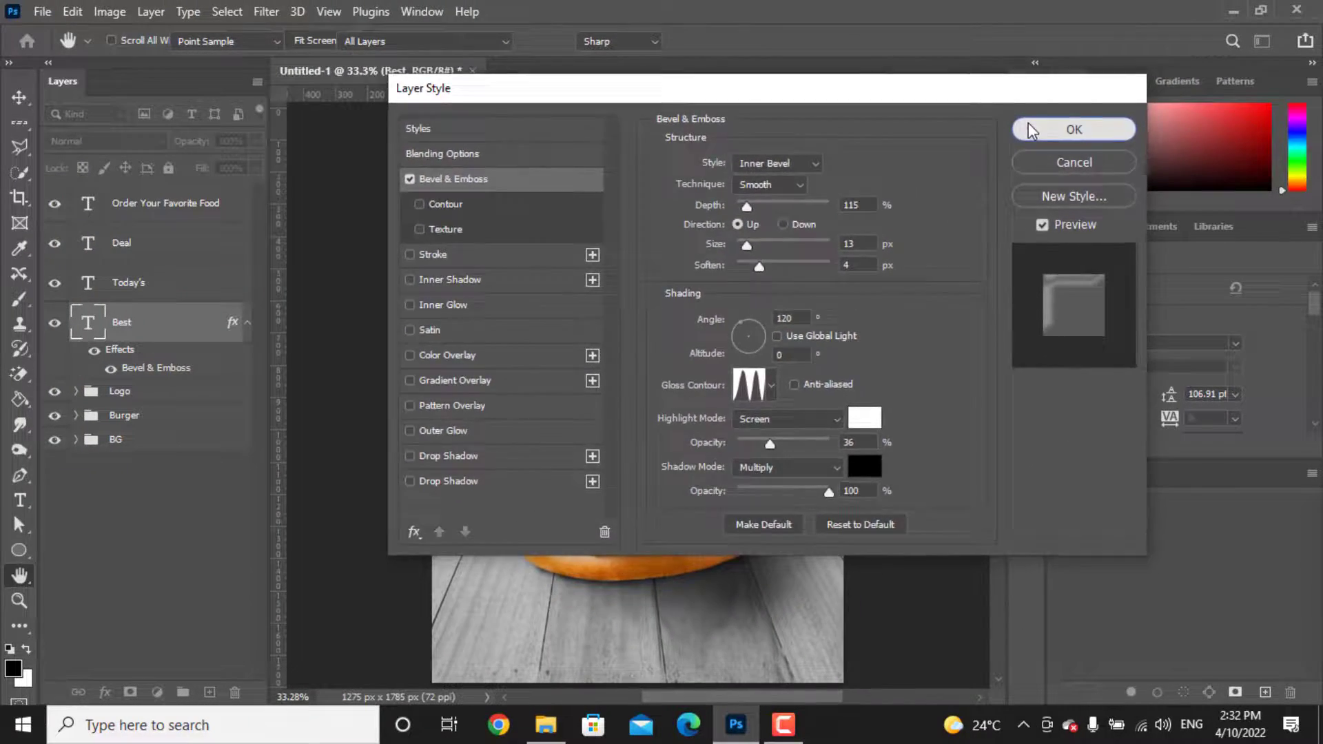
click(903, 55)
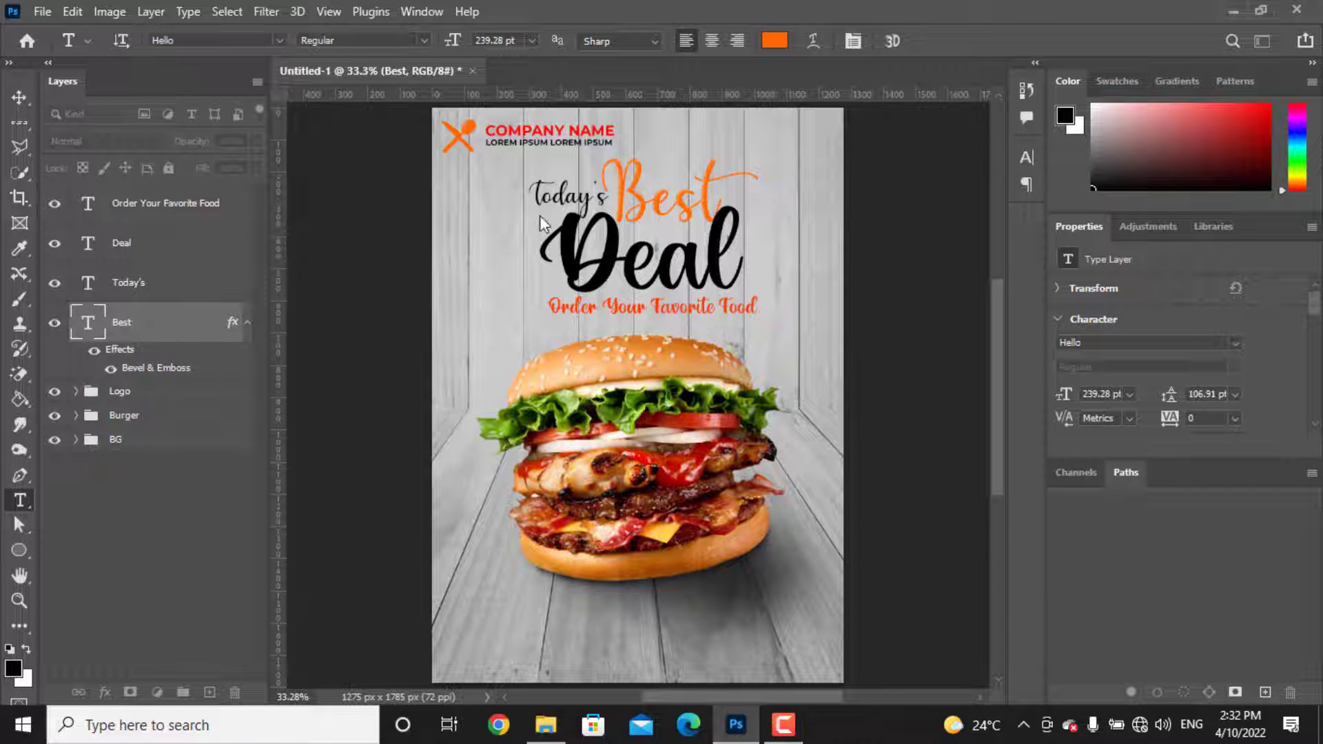
Step: Open the Deal layer's style settings and turn on Bevel & Emboss
click(210, 257)
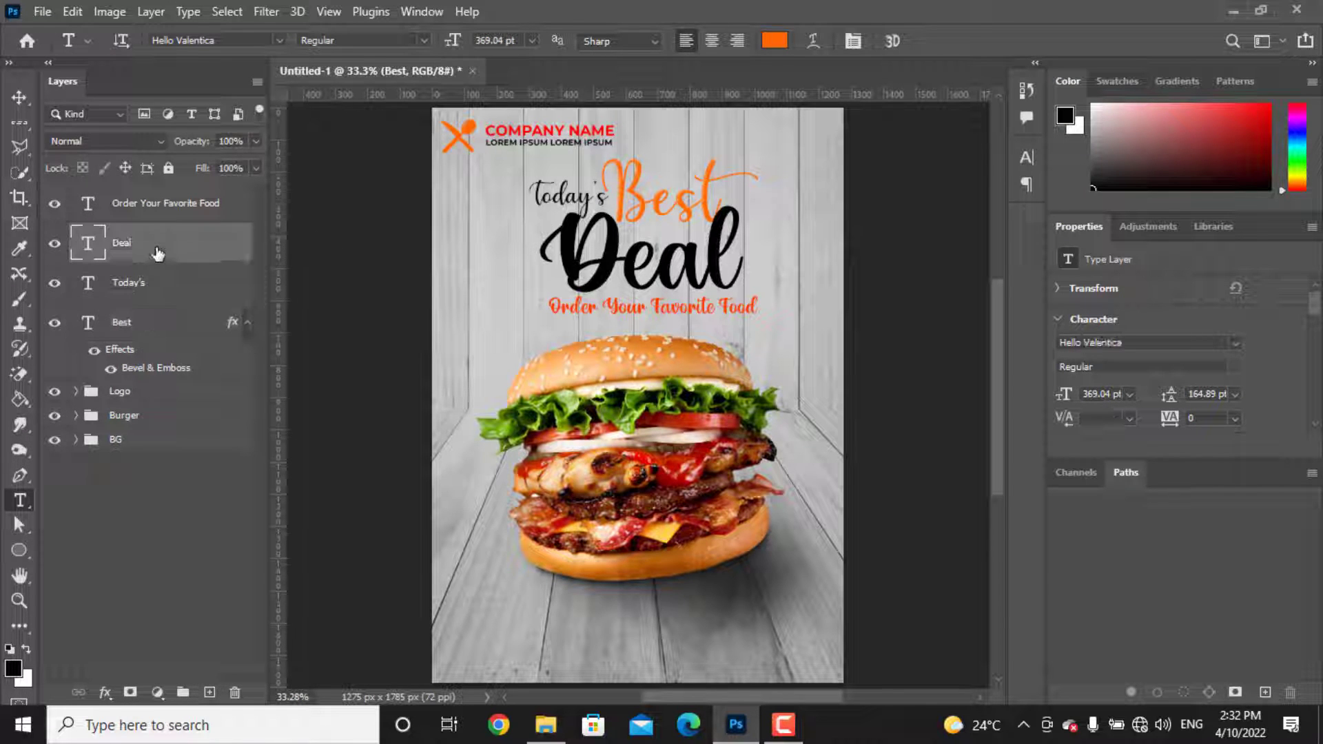
double_click(234, 250)
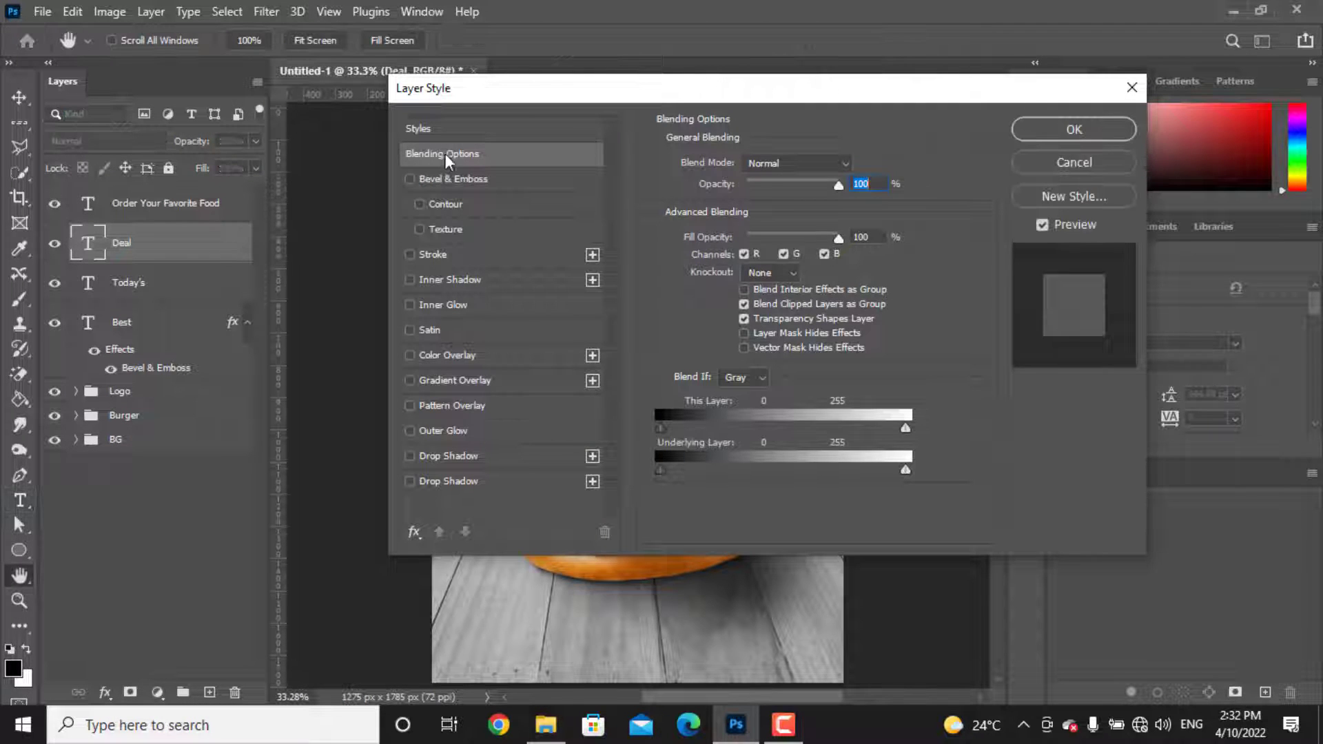
drag(408, 94, 757, 108)
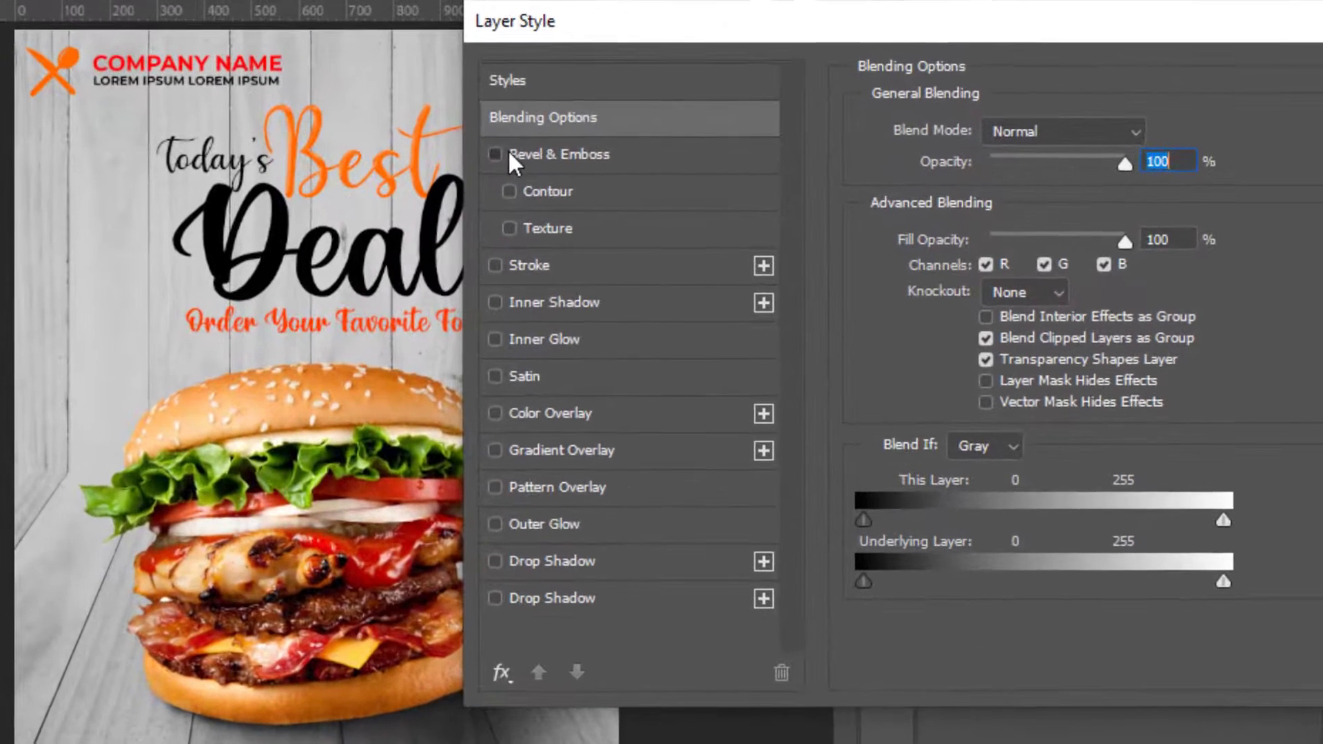
click(769, 192)
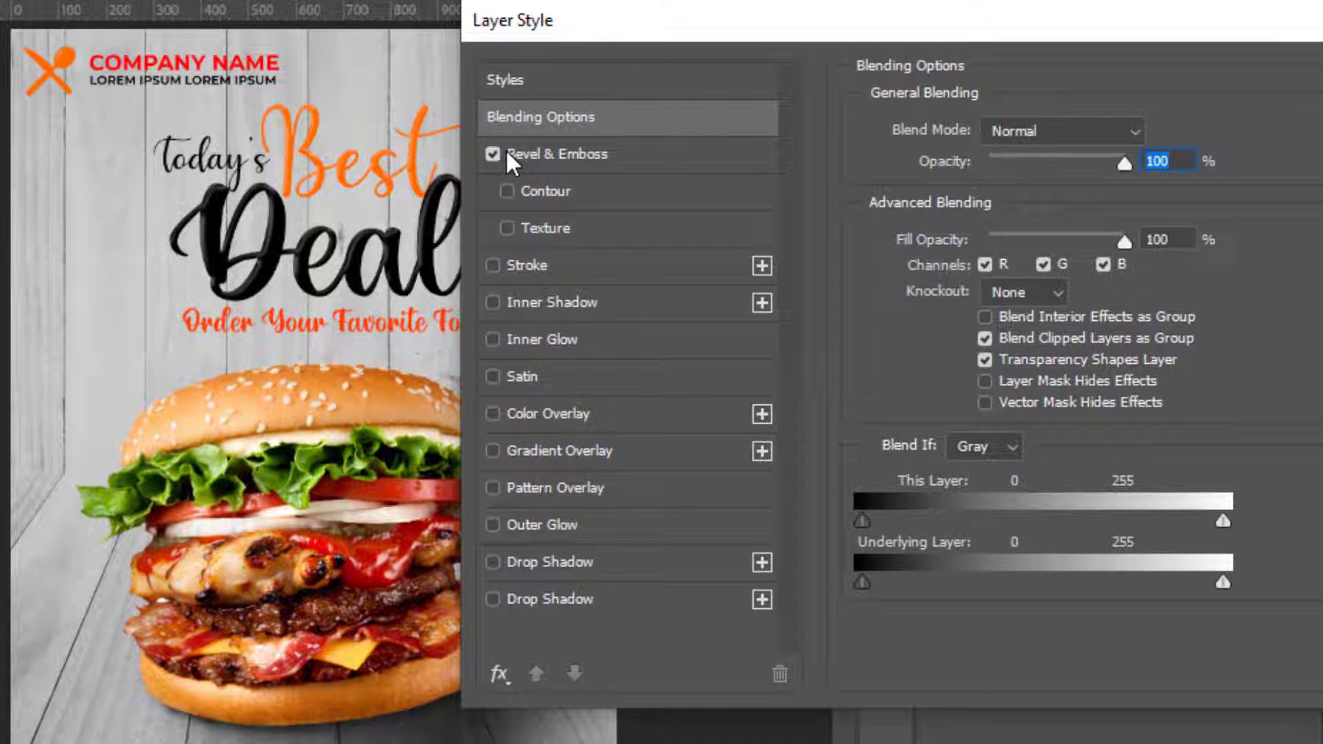
click(643, 153)
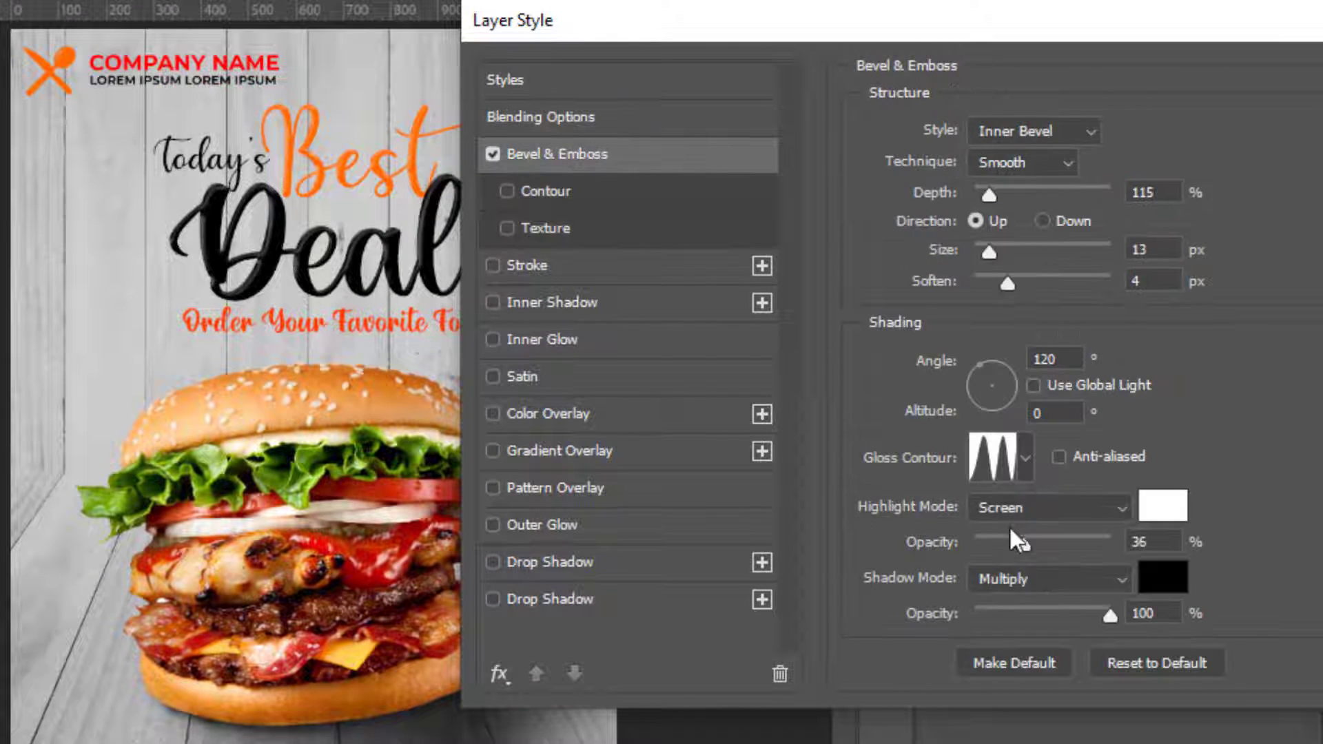
Step: Set the Deal bevel to 16 px size, 0 soften, 146° angle and 53% highlight opacity
mouse_move(1044, 544)
mouse_down()
mouse_move(1097, 545)
mouse_move(1070, 541)
mouse_up()
drag(990, 252, 994, 255)
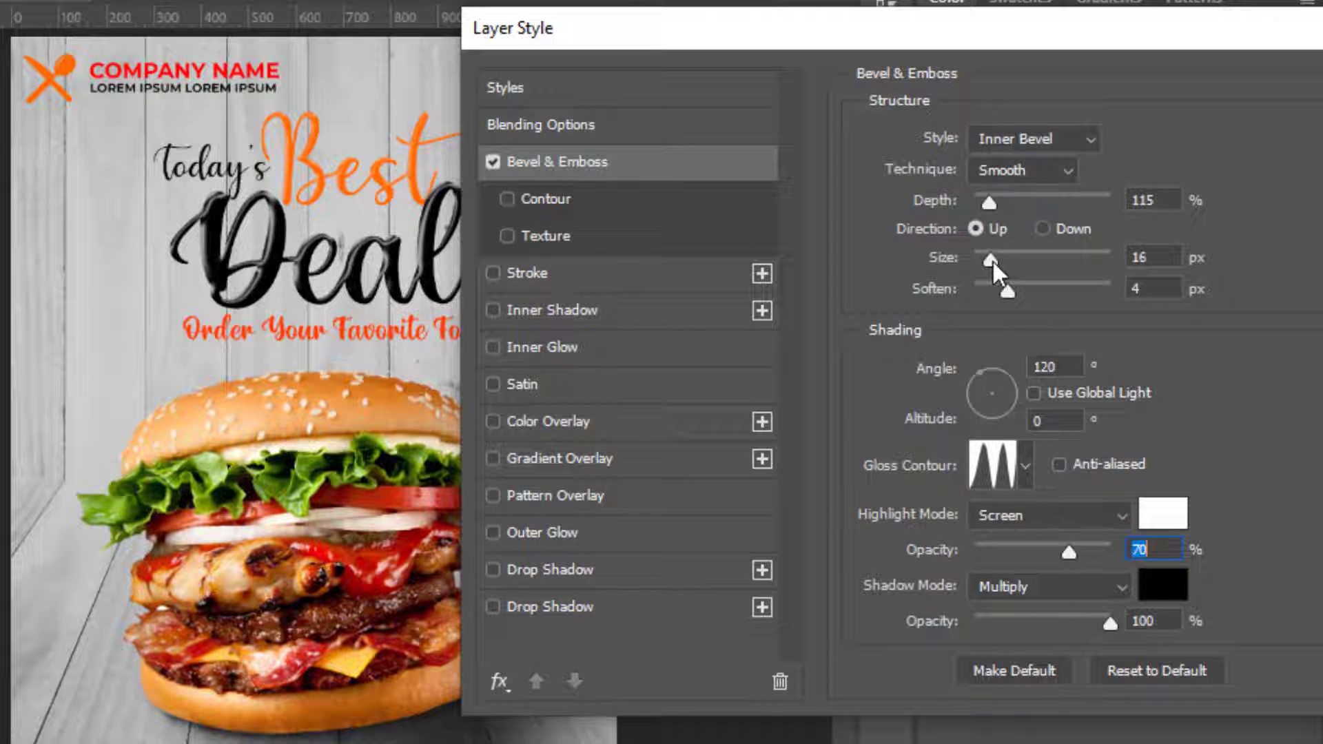
drag(992, 369, 970, 377)
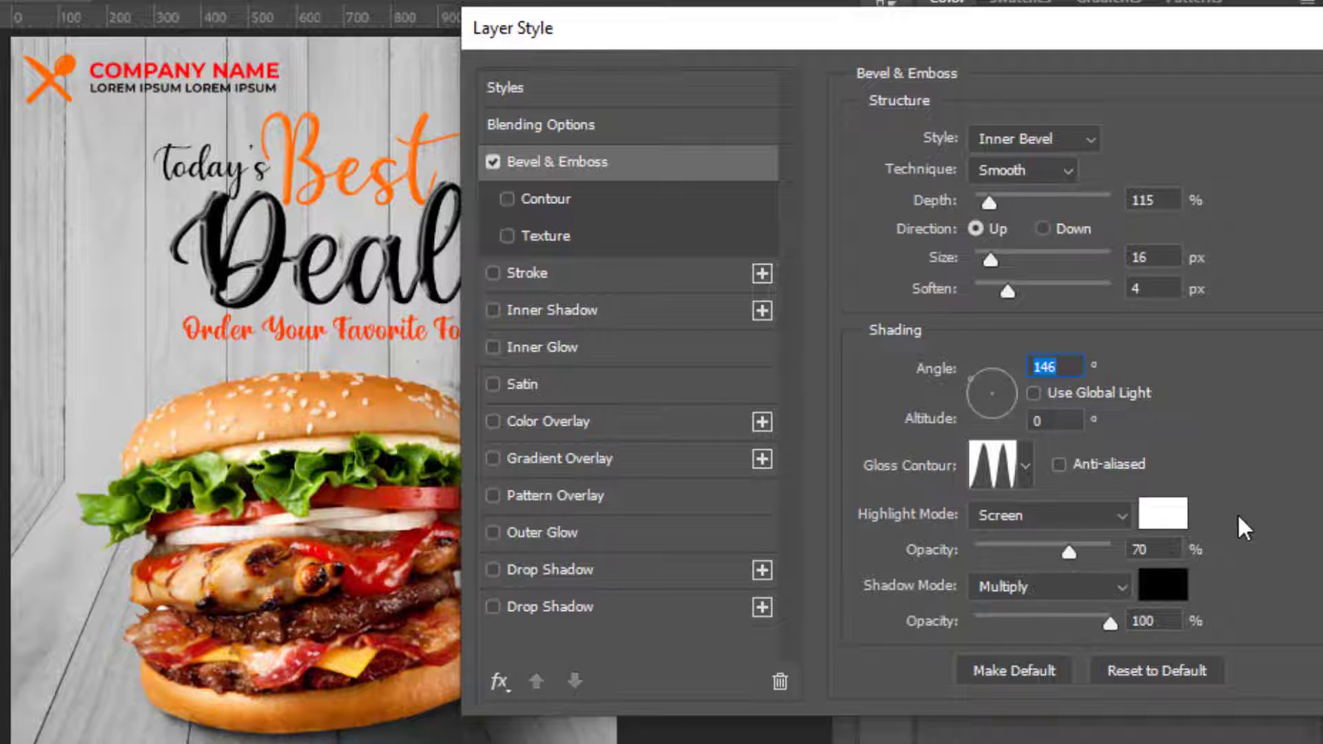
mouse_move(1069, 551)
mouse_down()
mouse_move(1103, 547)
mouse_move(1047, 548)
mouse_up()
drag(1008, 291, 983, 288)
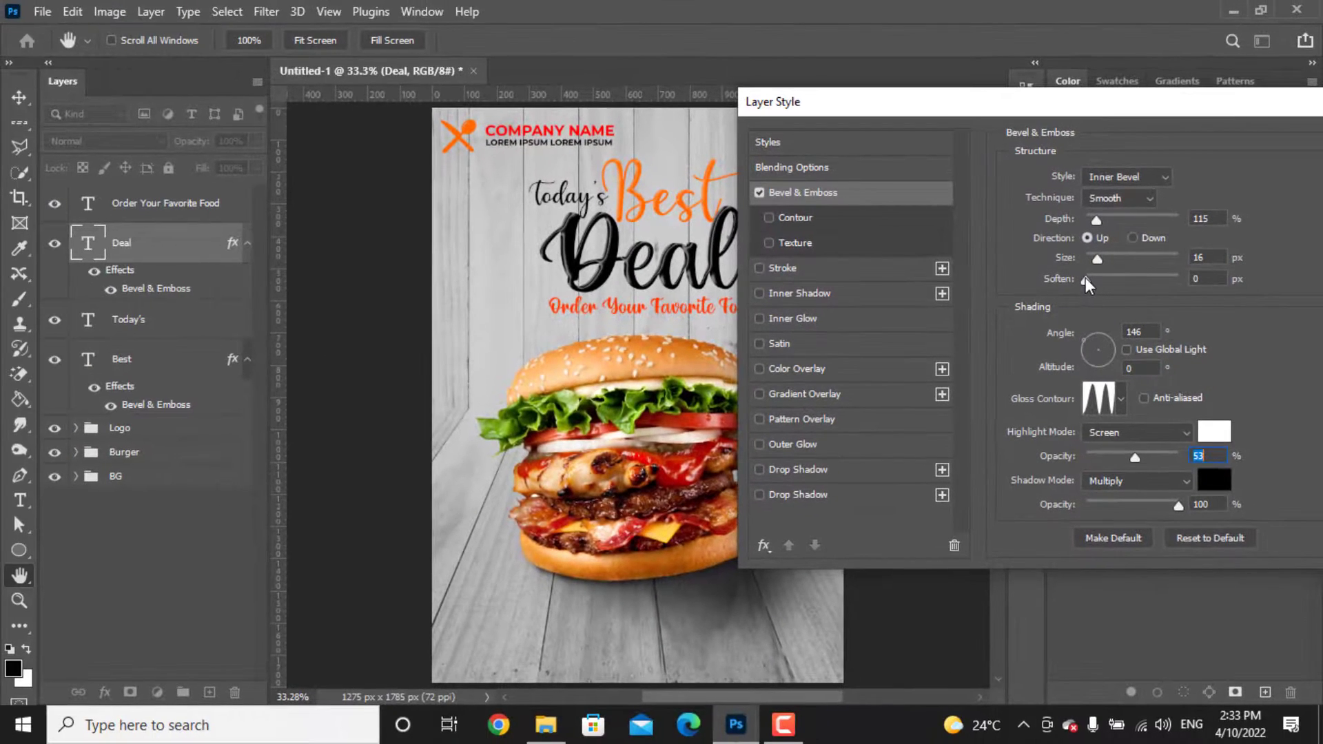
click(1086, 279)
drag(1051, 105, 793, 107)
click(1138, 145)
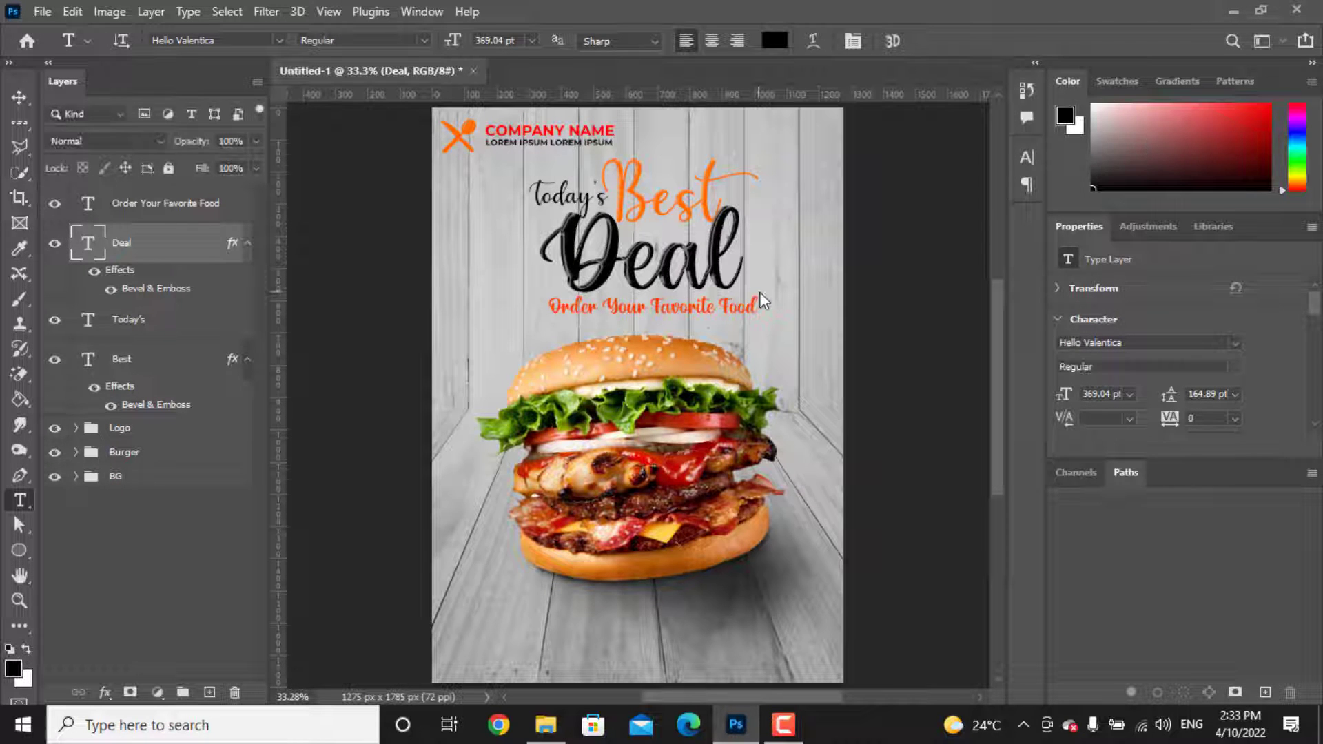
Step: Group the four text layers into a group named TEXT
click(17, 477)
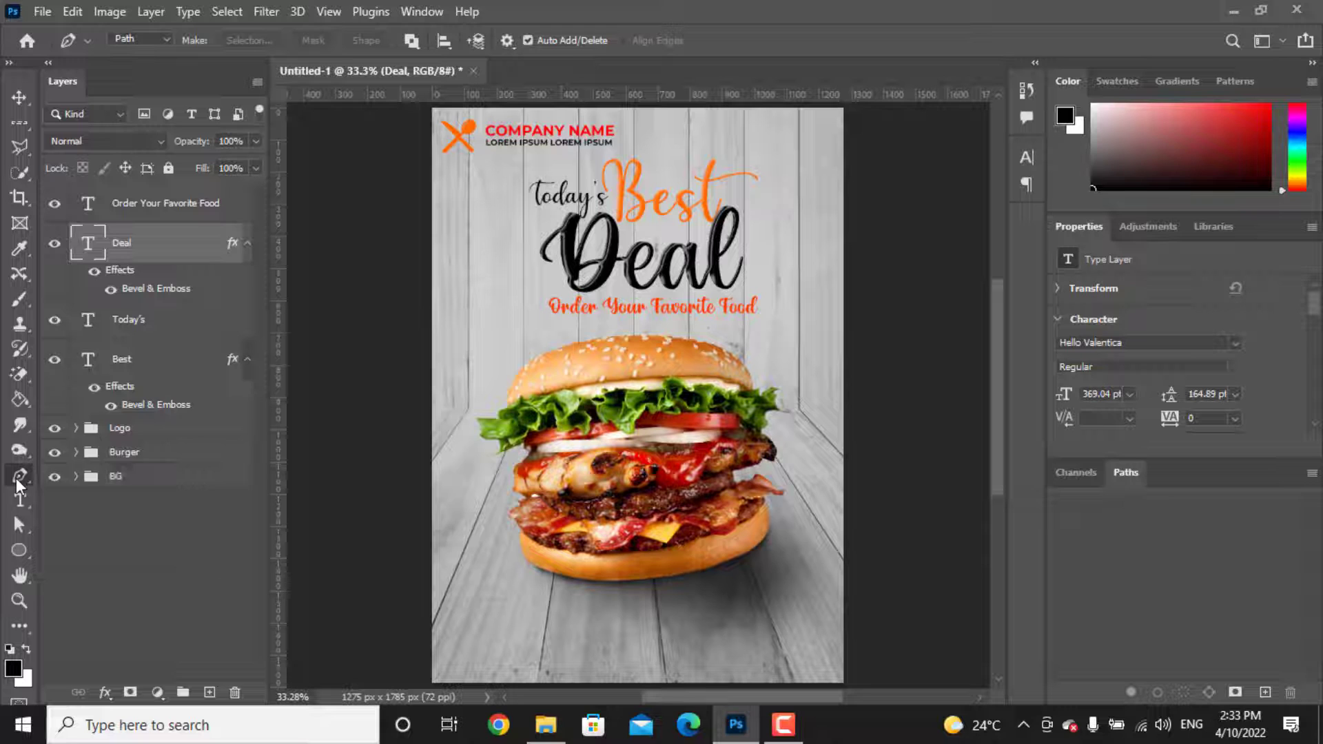
click(126, 363)
shift+click(118, 219)
right_click(118, 219)
key(Escape)
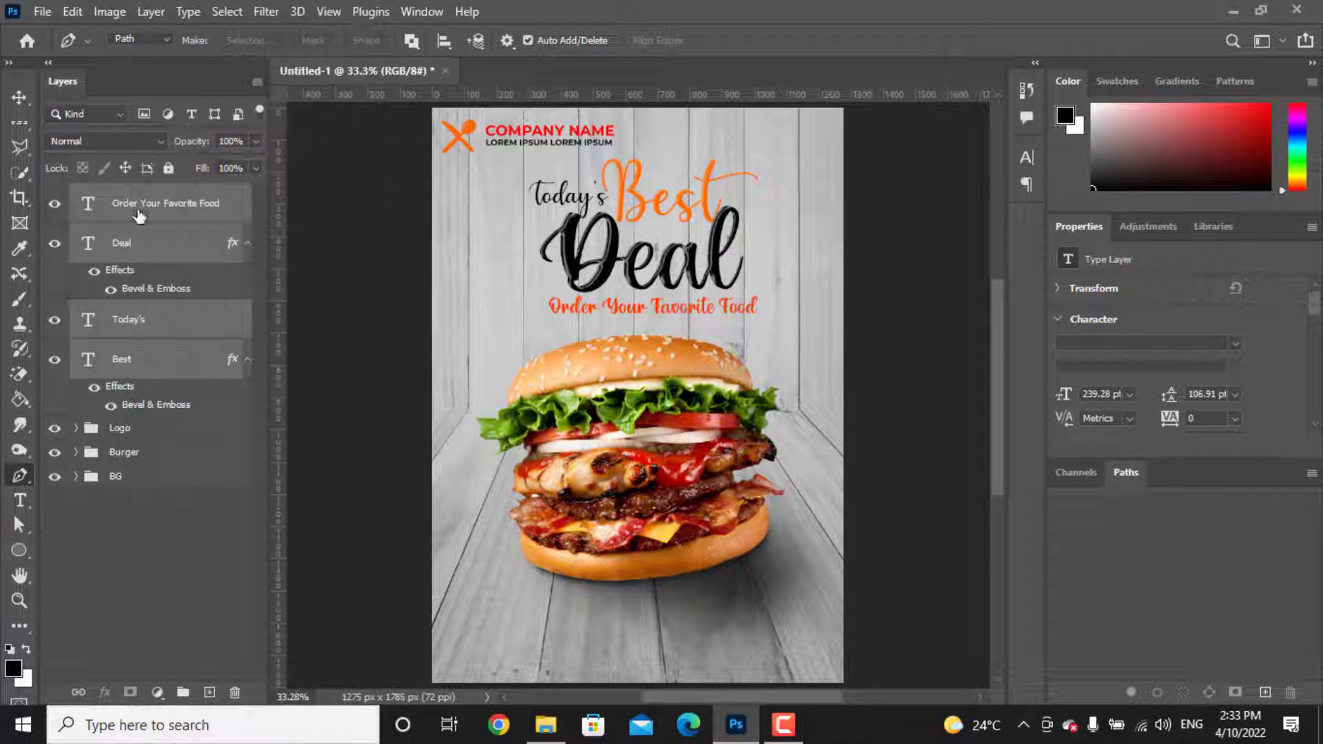
key(ctrl+g)
double_click(122, 200)
text(TEXT)
key(Return)
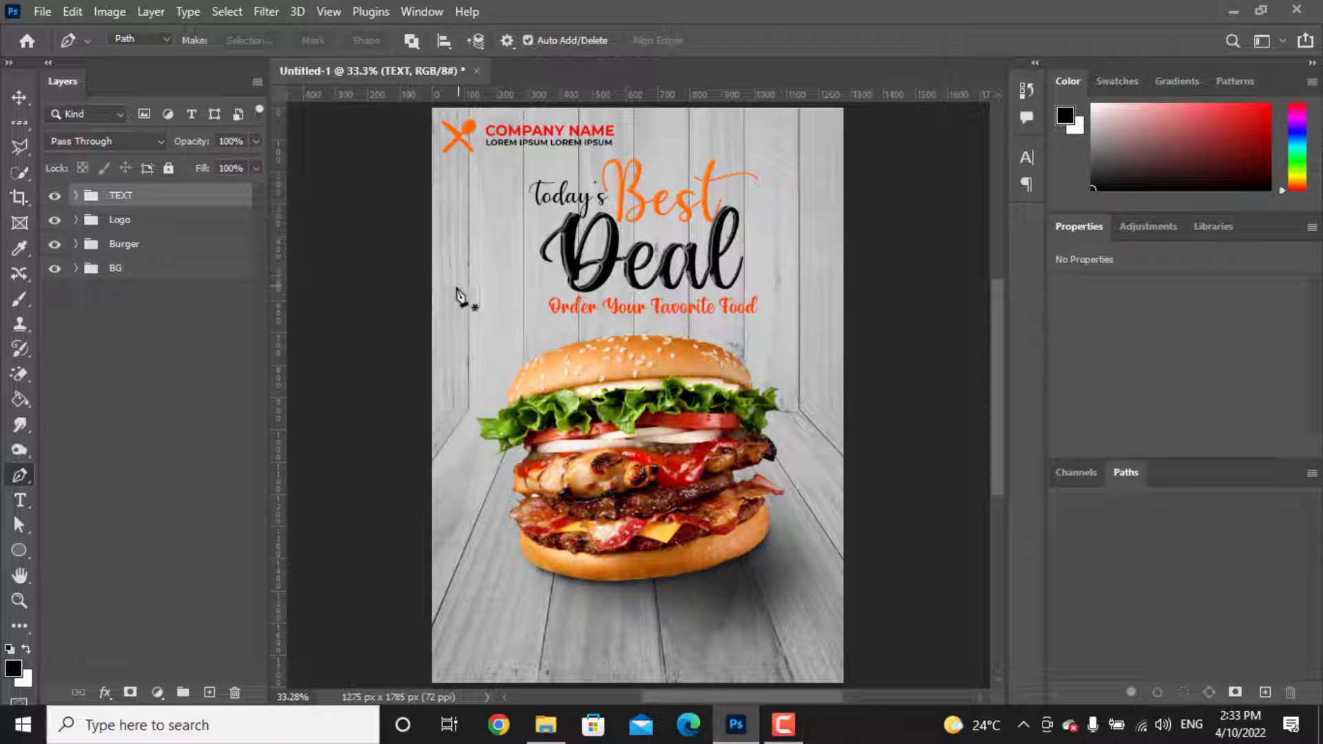
Step: Draw a curled loop path with the Pen tool left of the Deal headline
click(459, 327)
drag(494, 278, 454, 306)
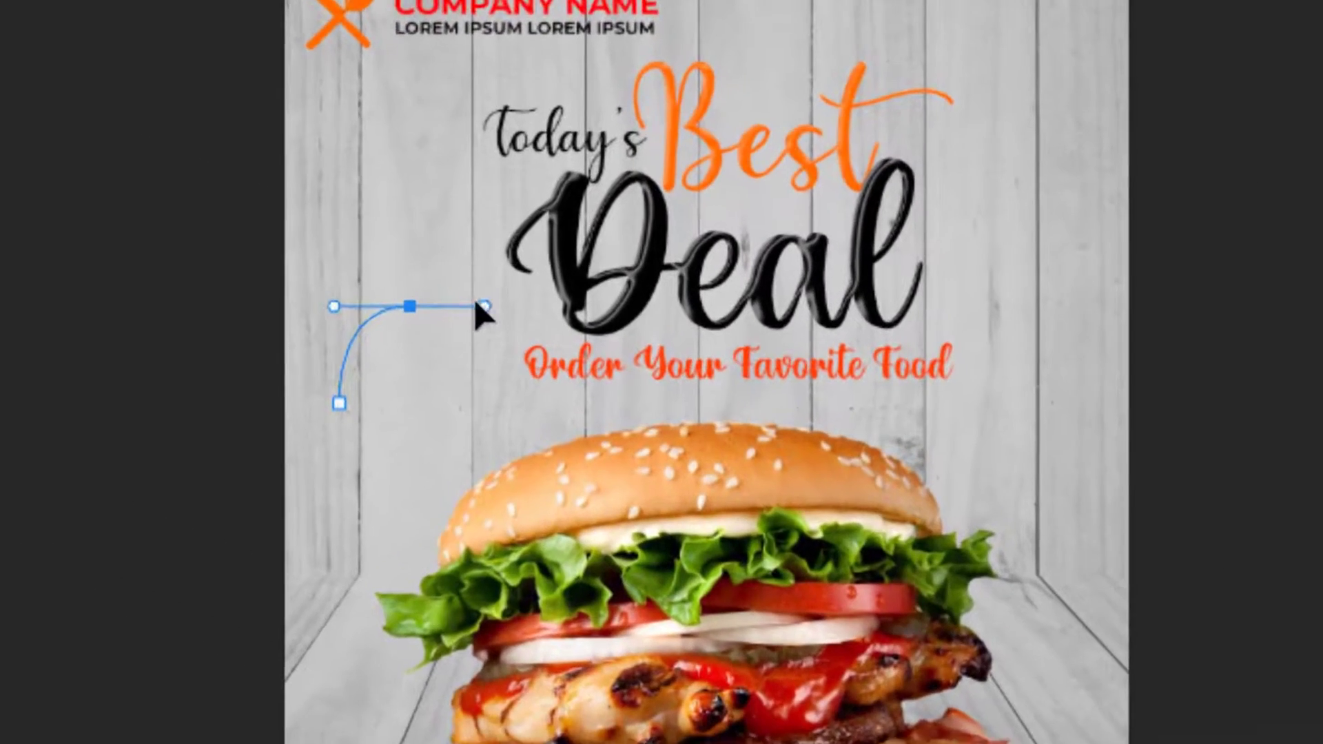
drag(443, 453, 371, 515)
drag(332, 289, 375, 171)
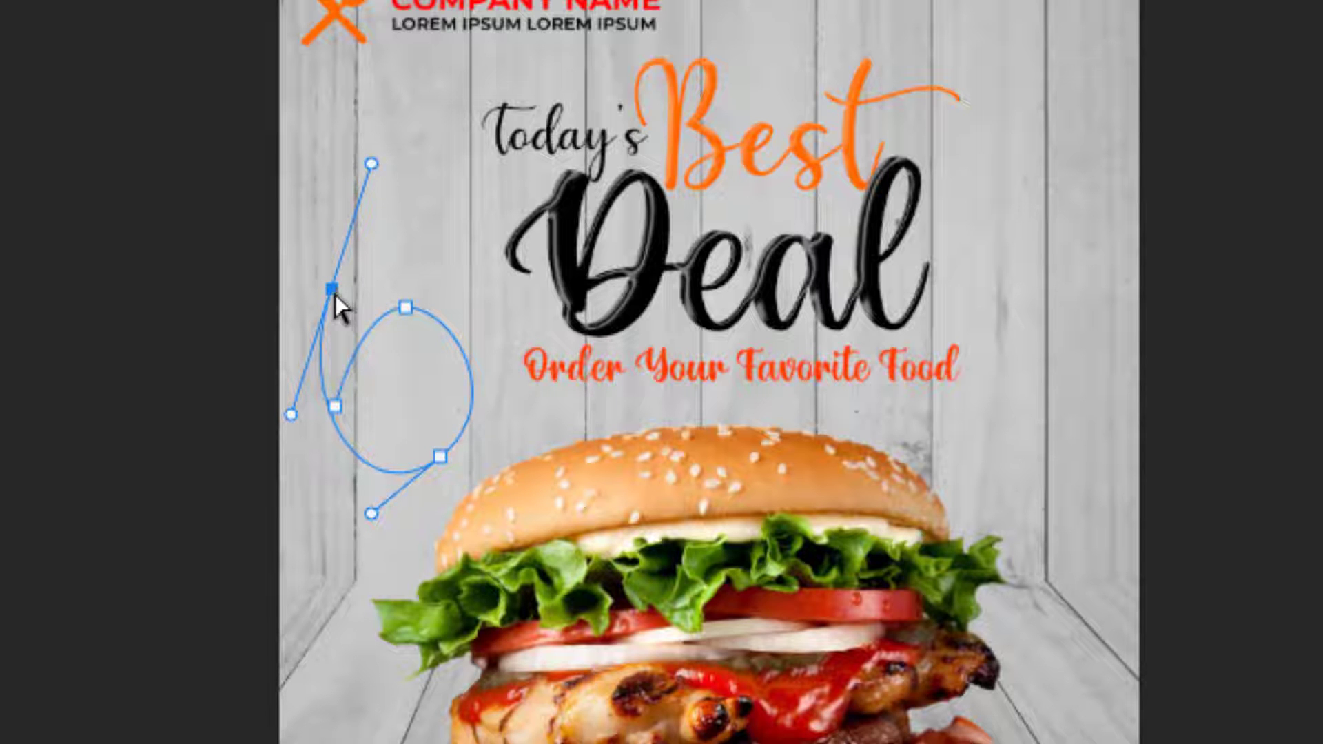
drag(331, 289, 352, 288)
click(335, 406)
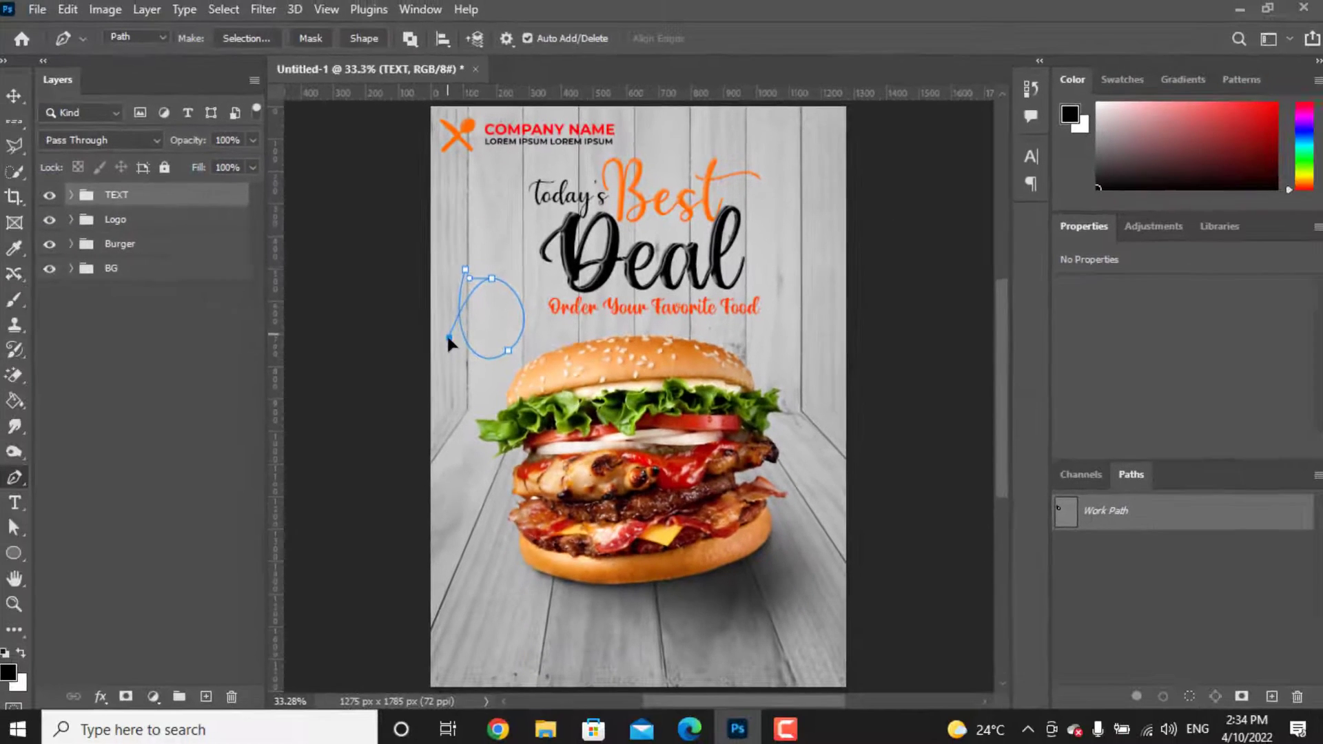
drag(512, 333, 443, 345)
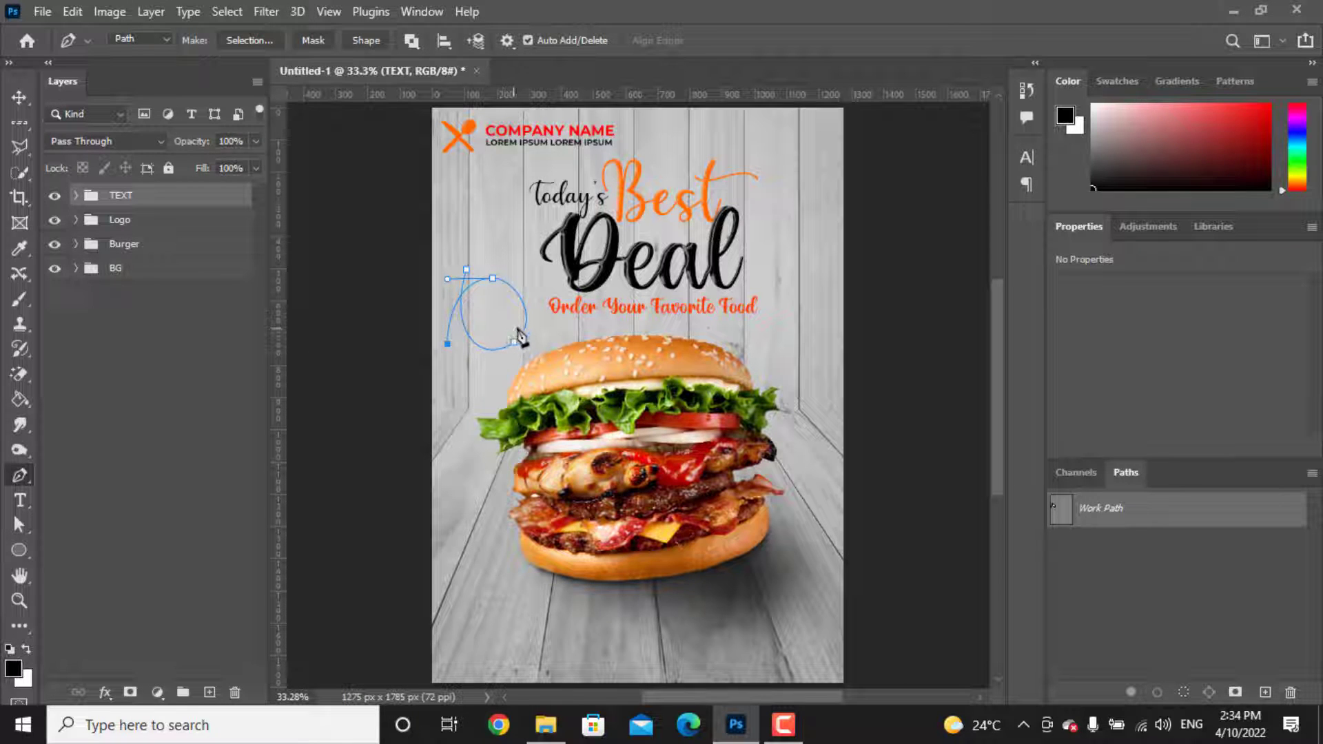
Step: Add a new empty layer and pick the KYLE Ultimate Pencil Hard brush at 40 px
click(19, 301)
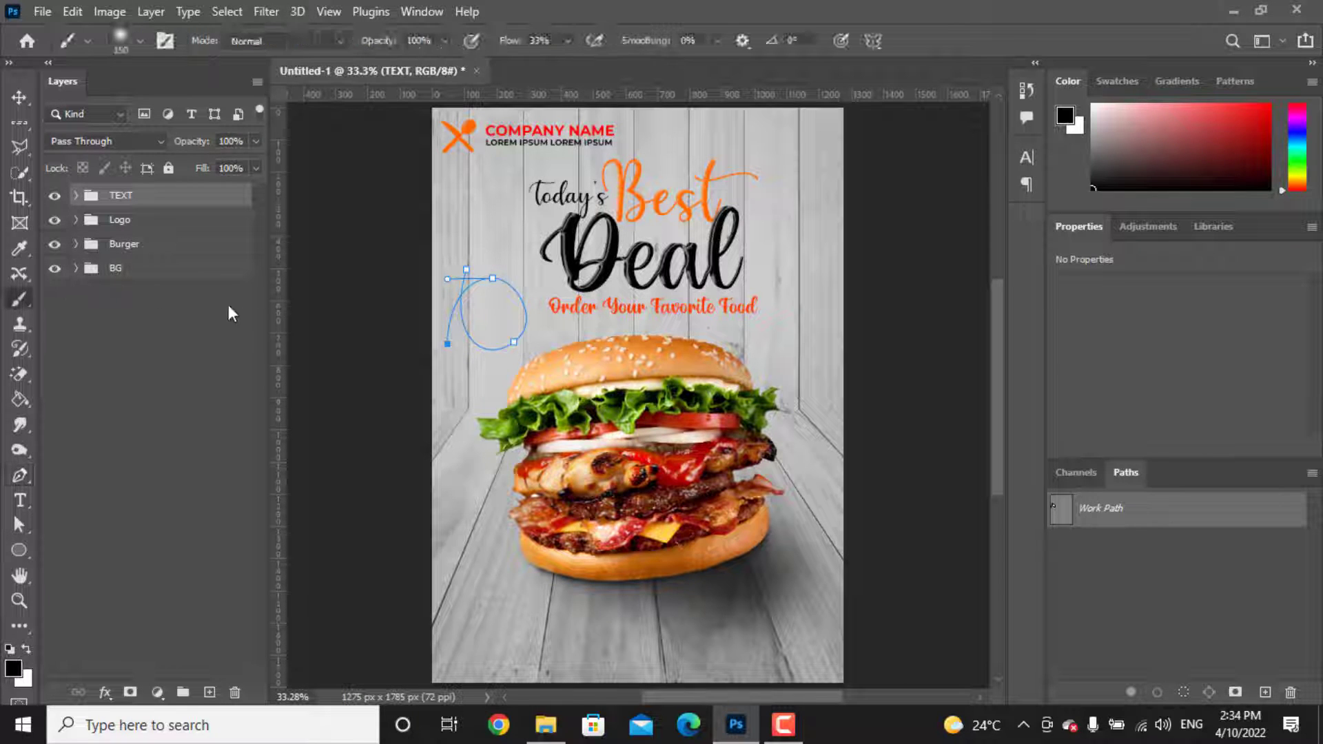
click(209, 692)
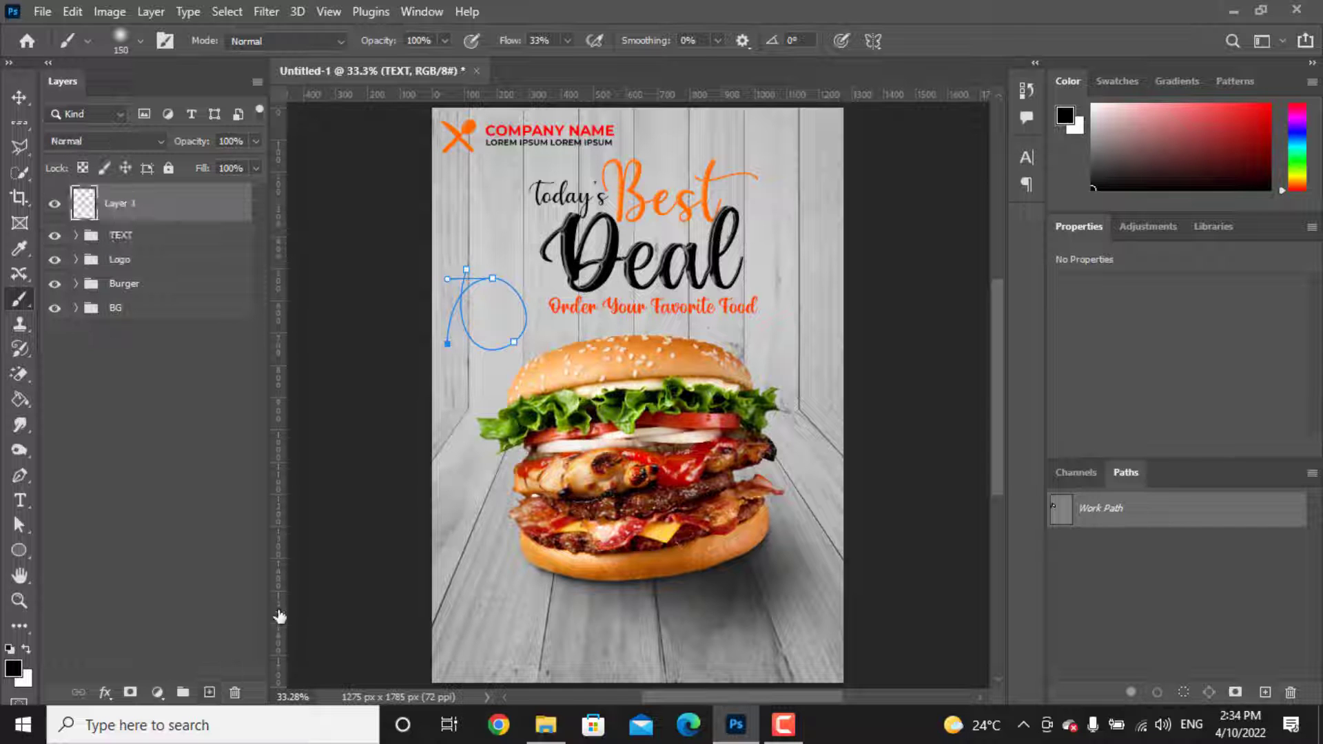
right_click(490, 336)
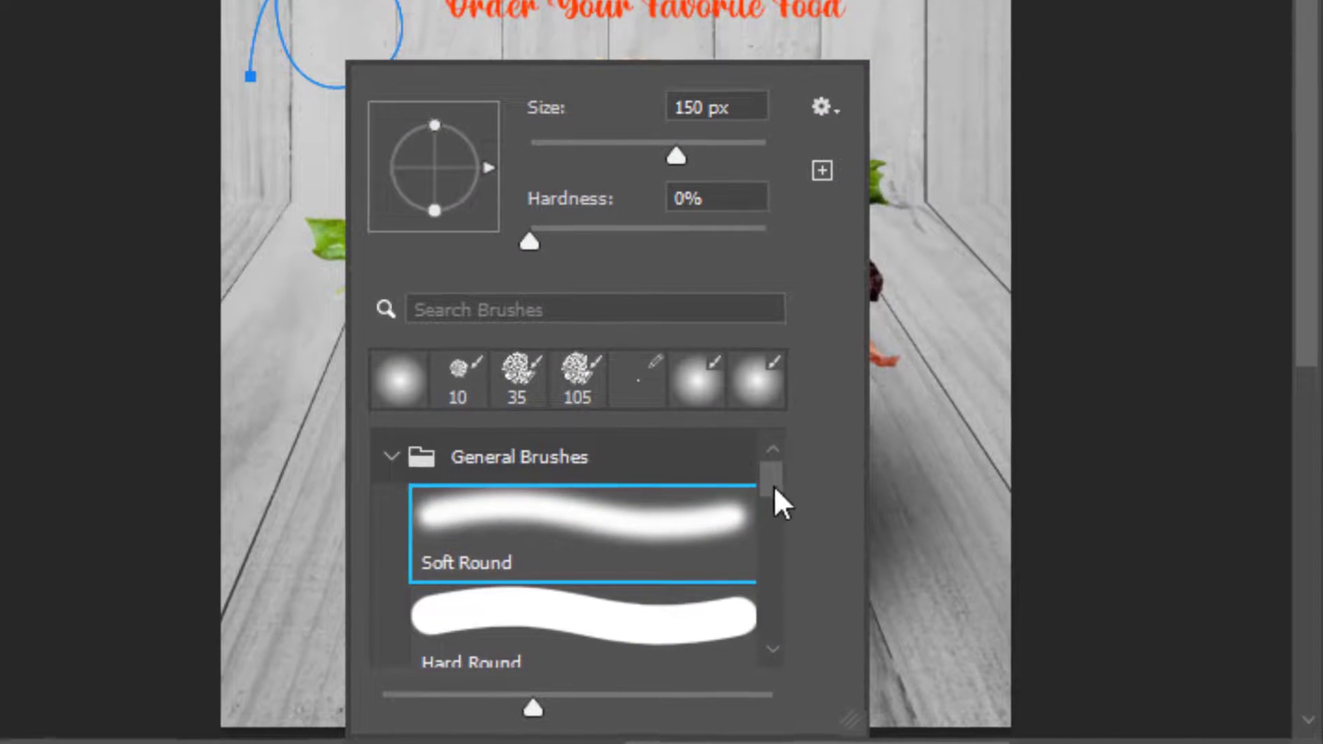
scroll(759, 607, down, 2)
drag(780, 527, 787, 620)
click(390, 470)
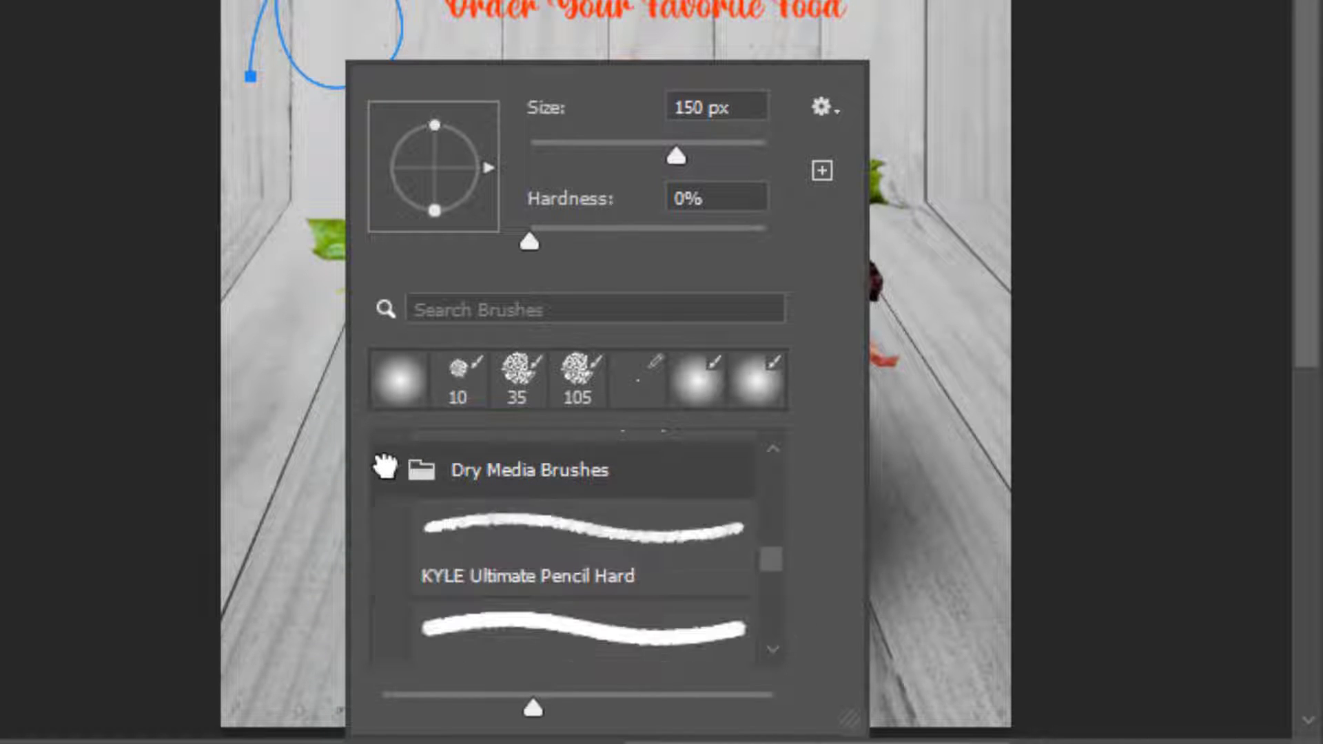
click(502, 525)
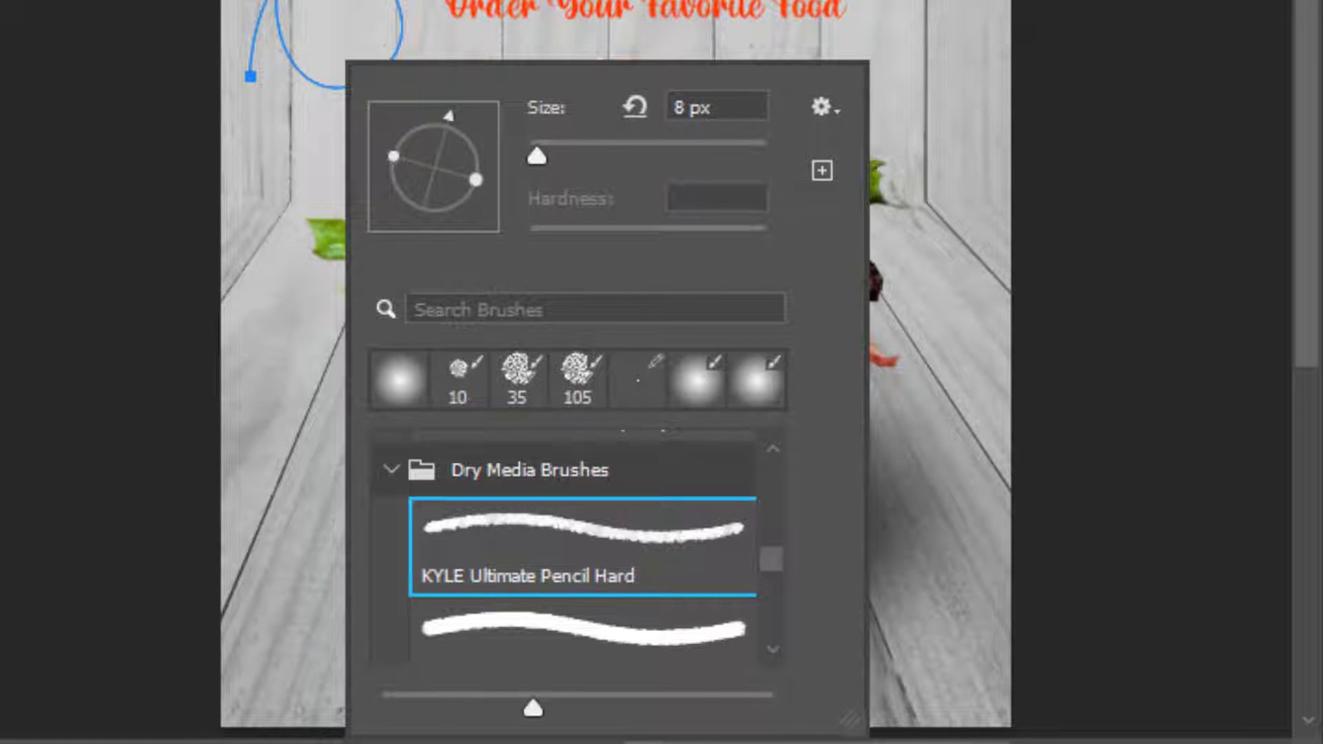
key(bracketright)
key(bracketright)
key(bracketright)
key(bracketright)
key(bracketright)
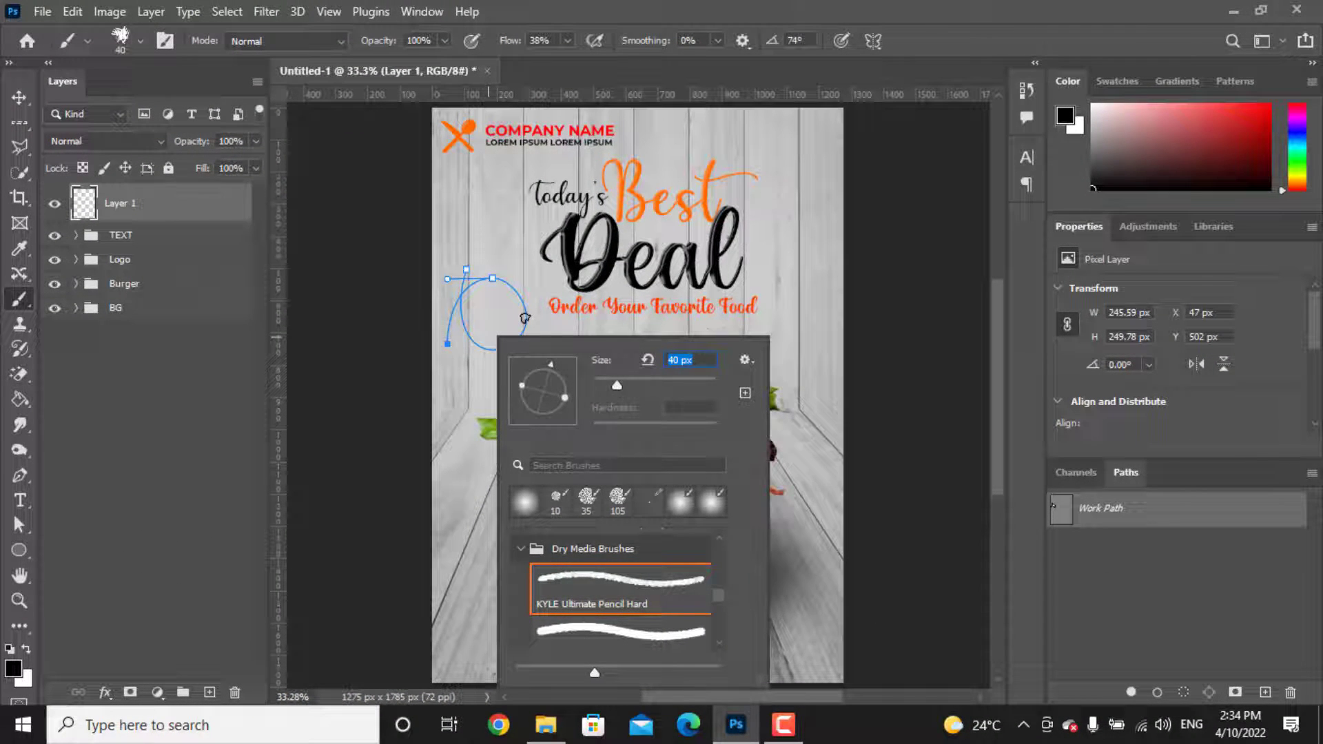
key(Return)
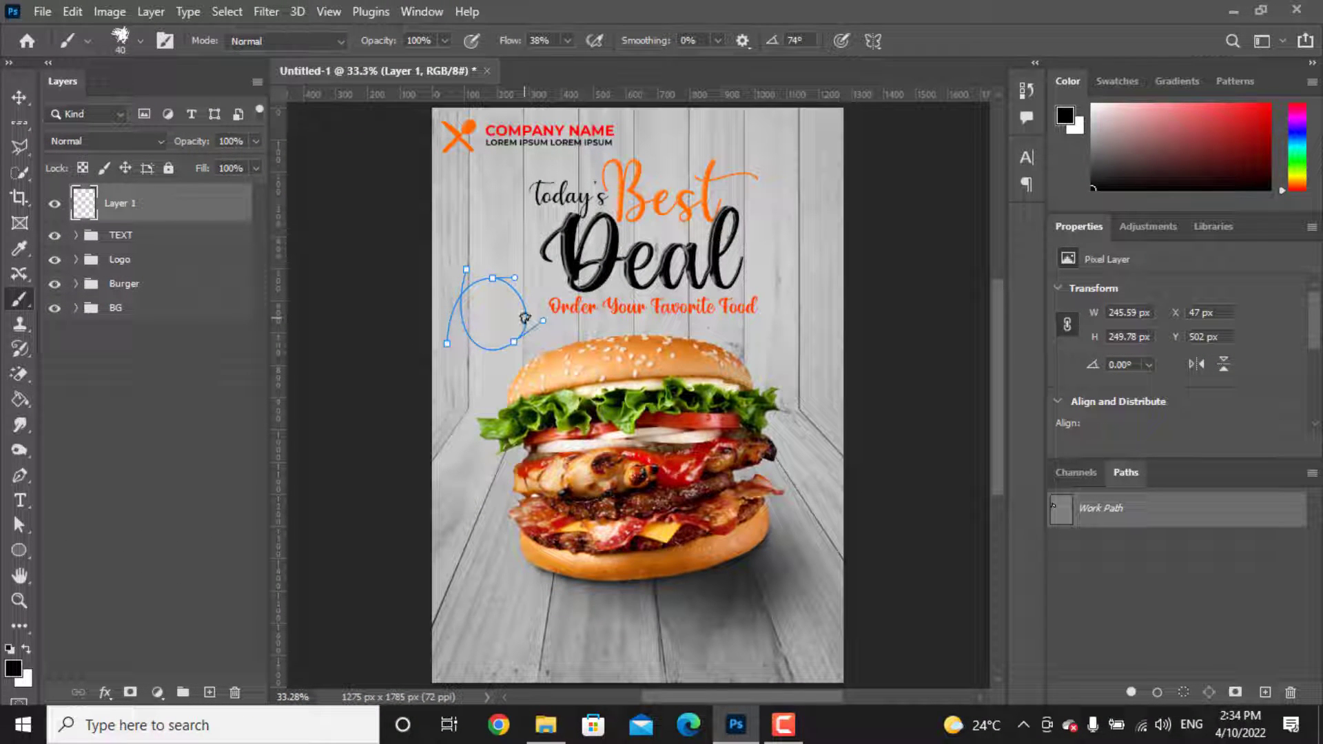
Step: Stroke the loop path with the Brush using Simulate Pressure, then delete the path
click(19, 477)
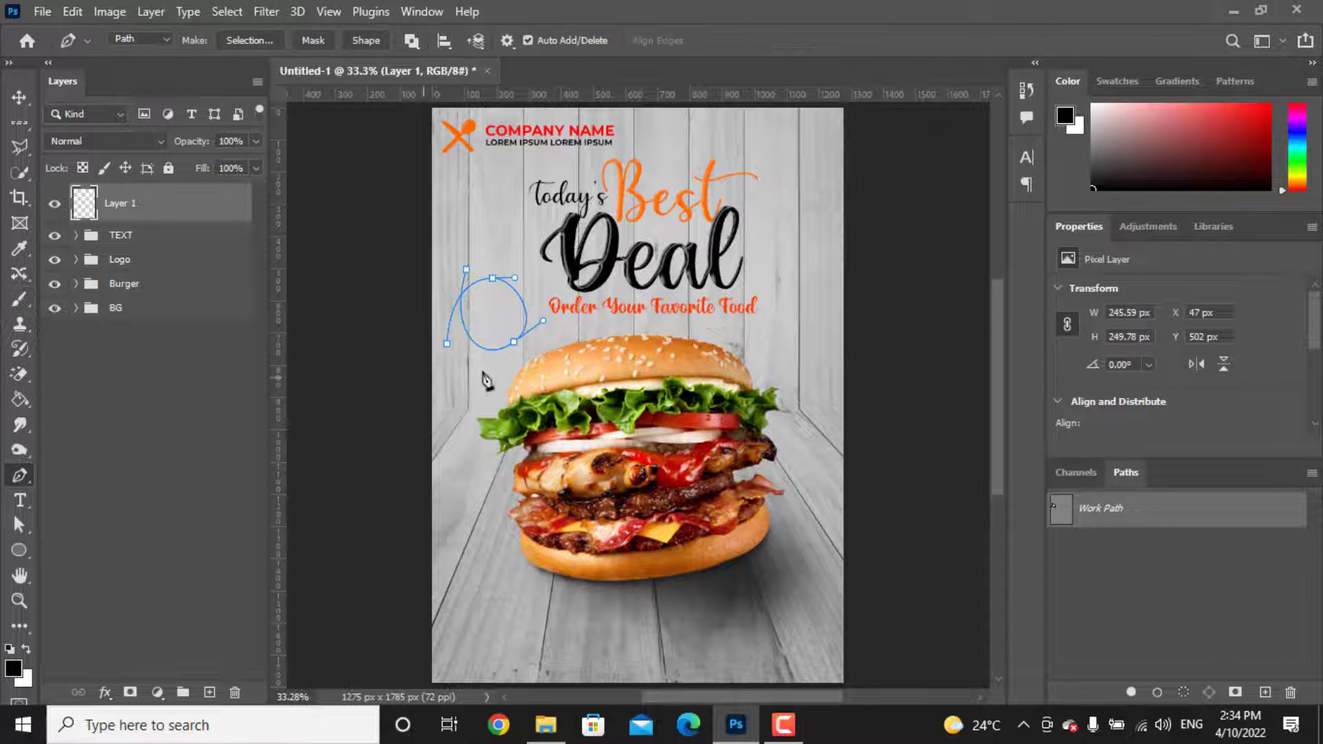
right_click(503, 355)
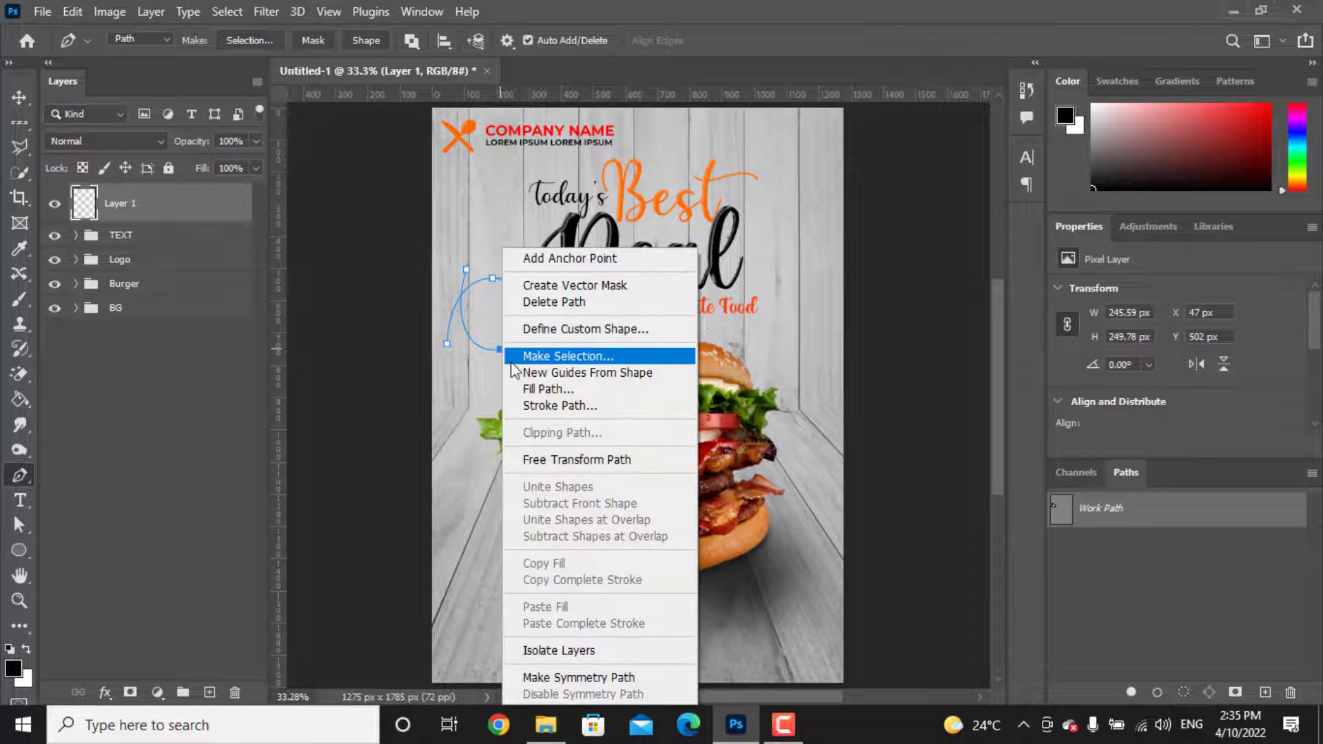
click(536, 400)
click(858, 199)
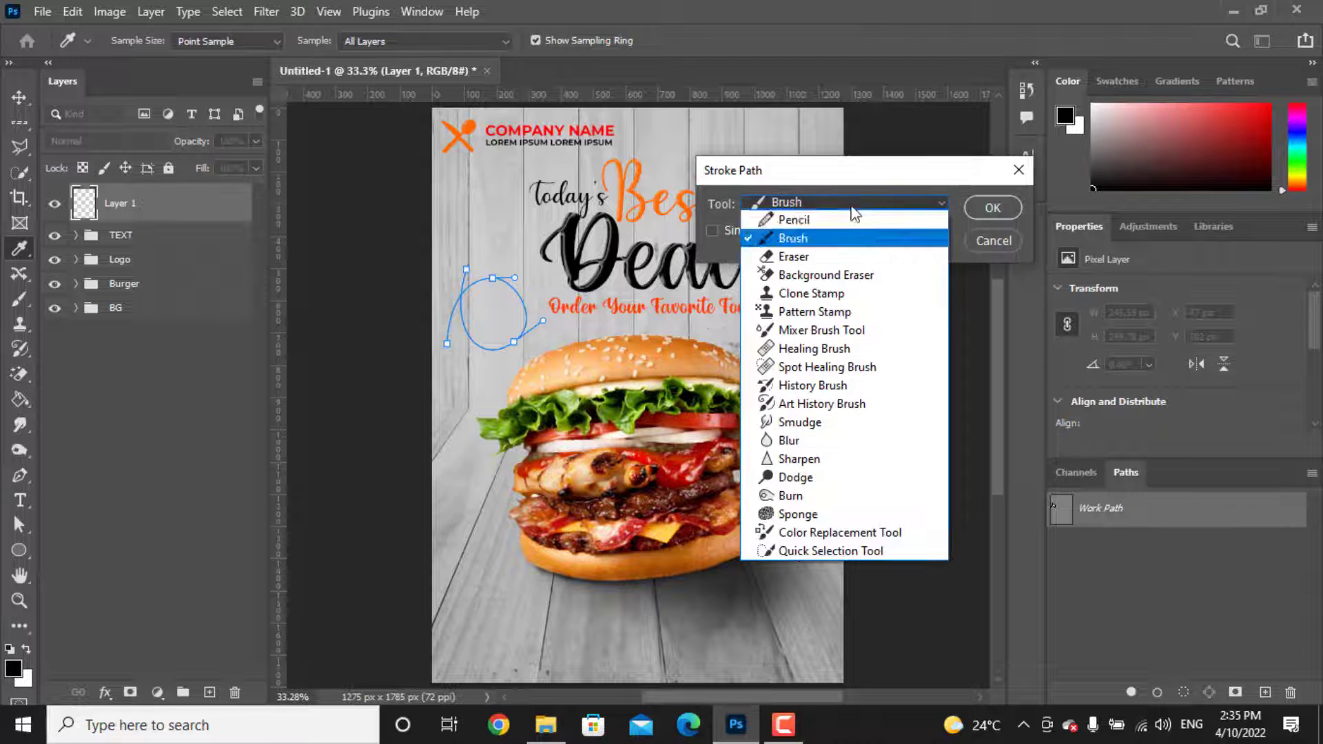
click(785, 231)
click(784, 233)
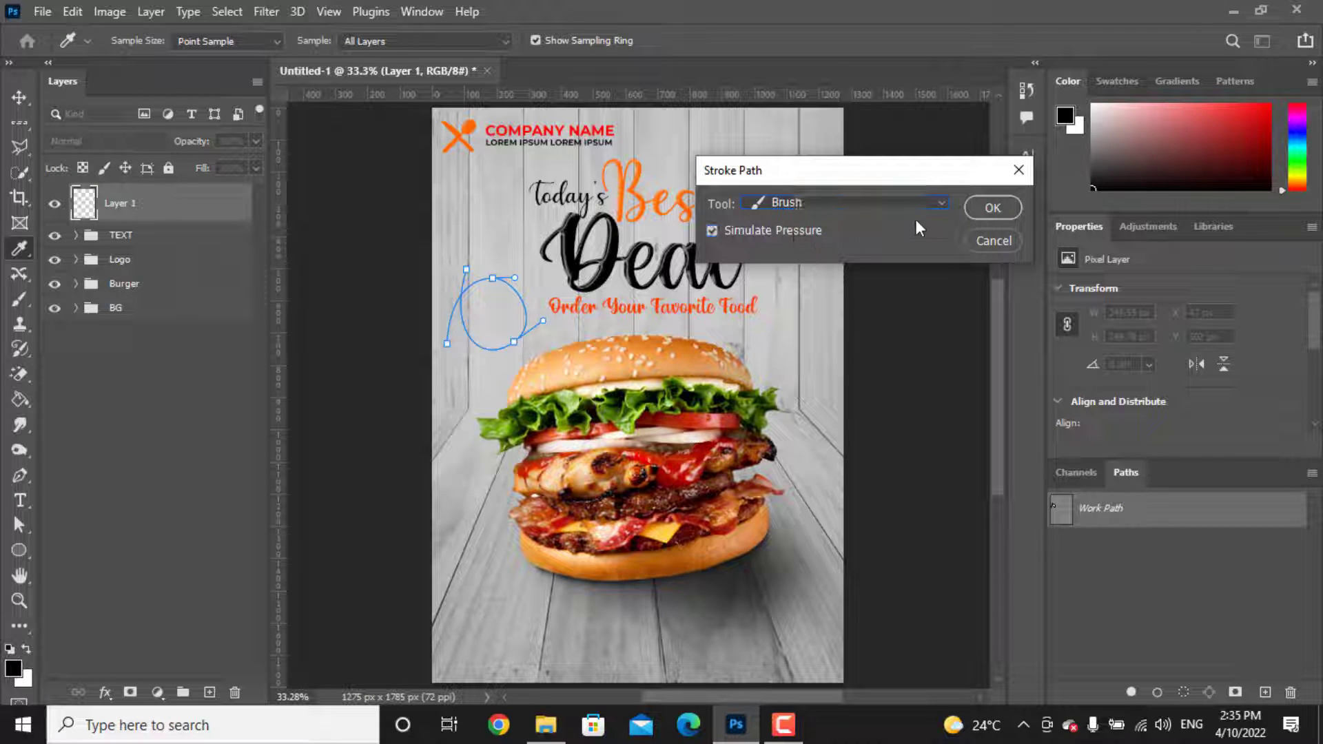
click(992, 209)
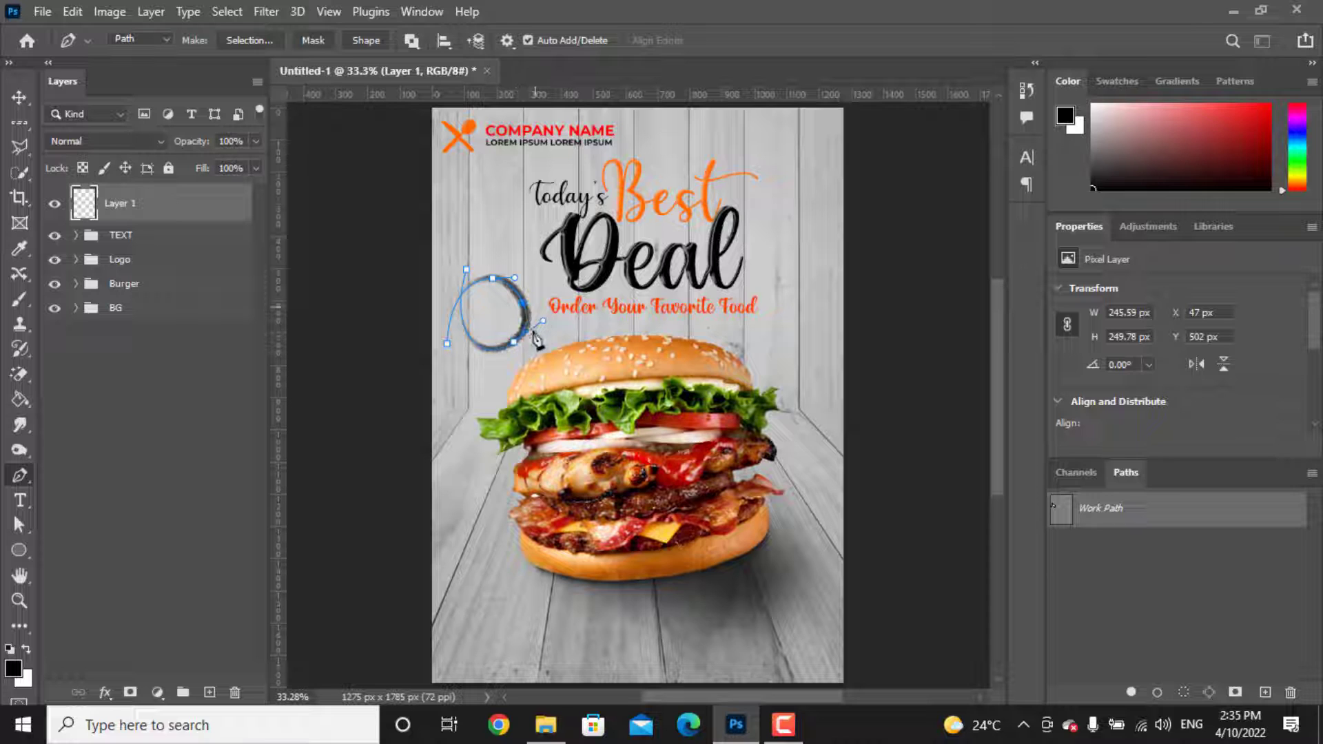
key(BackSpace)
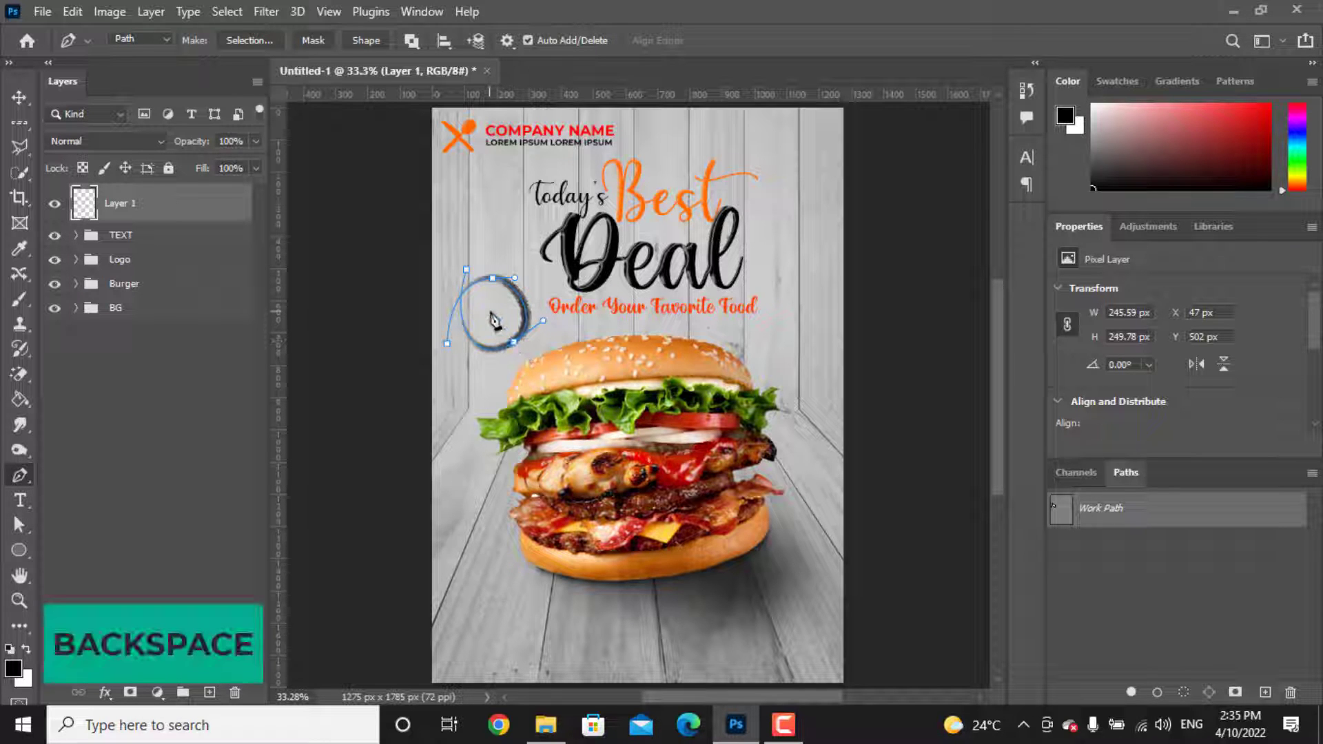
key(BackSpace)
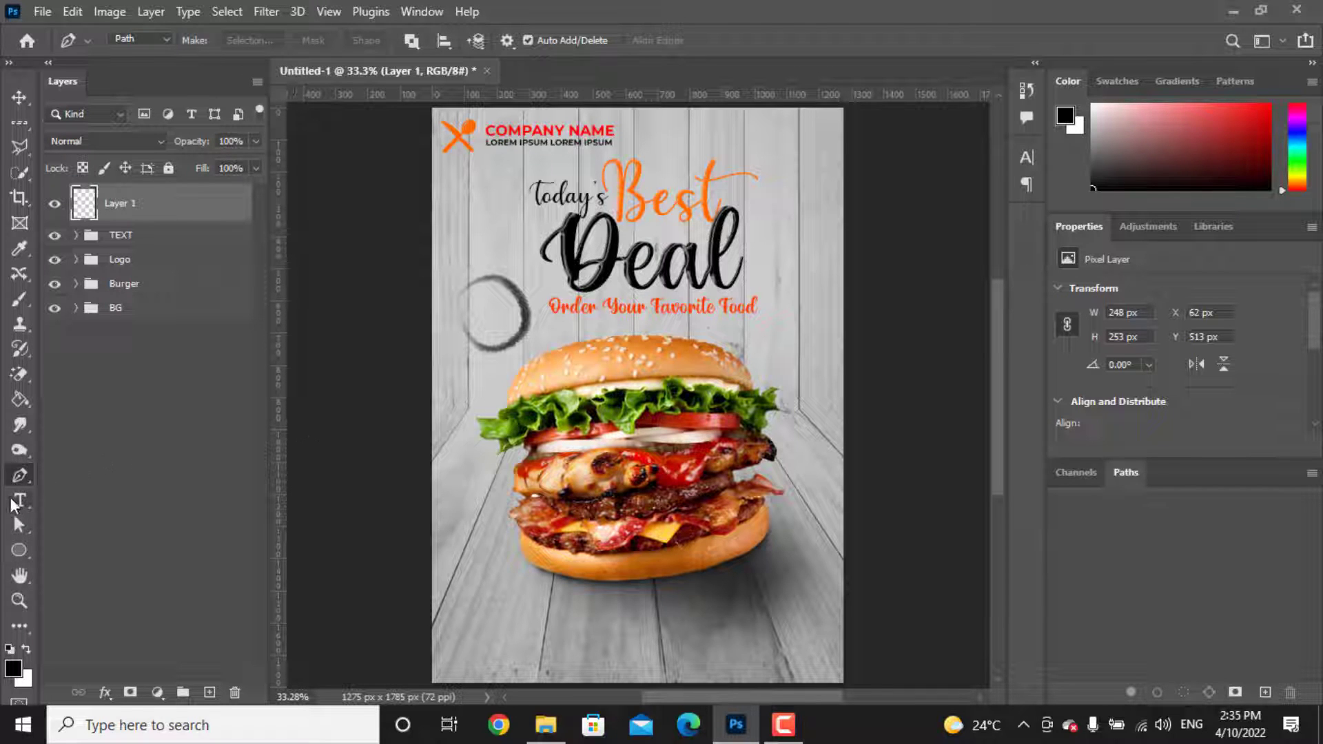
Step: Type '50%' and 'Off' on two lines inside the ring
click(20, 501)
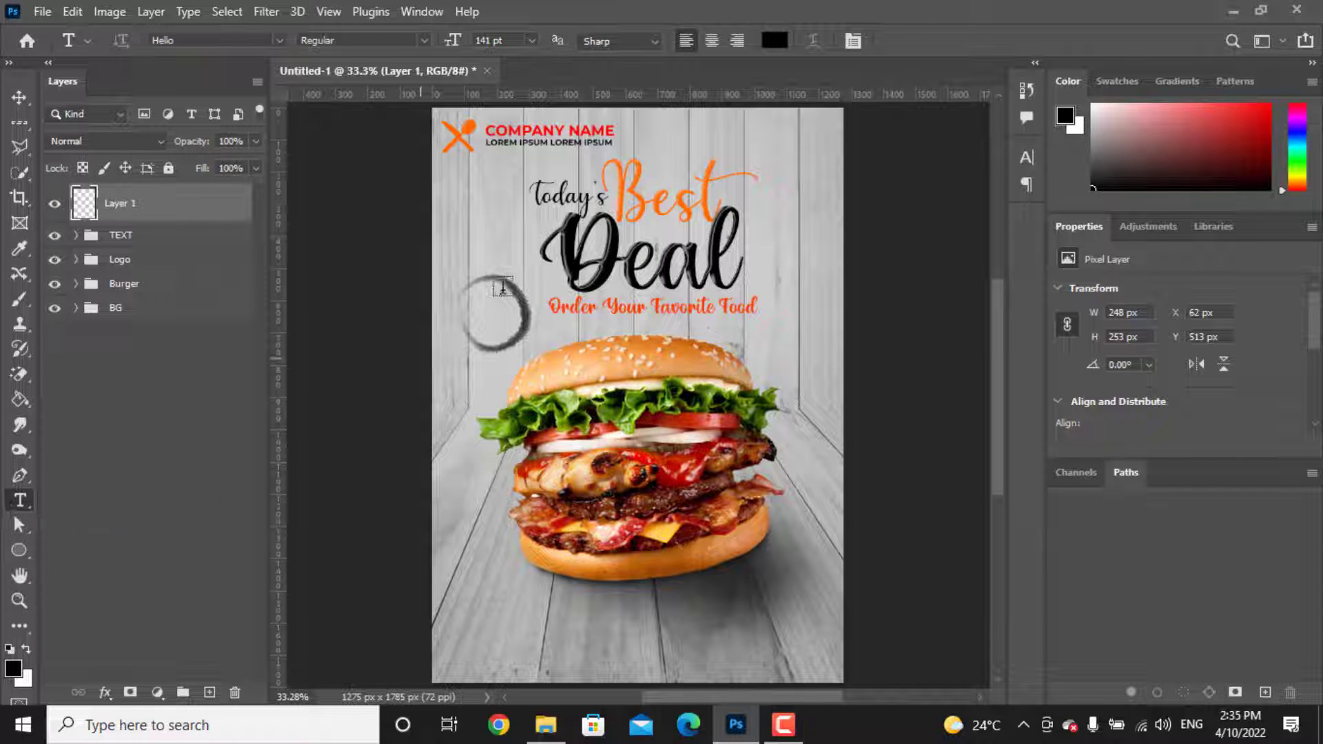
click(475, 310)
text(50%)
key(Return)
text(Off)
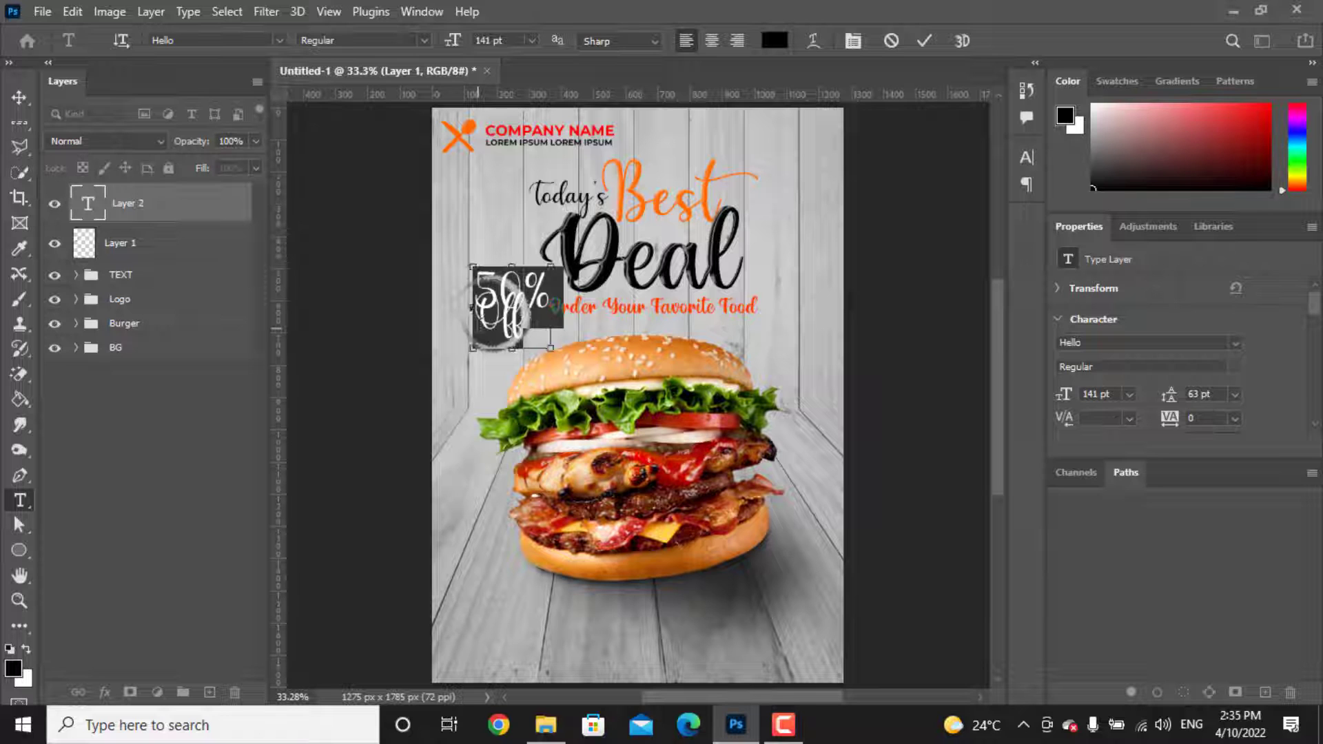
Step: Style the badge text in Hello Valentica, wider leading, slightly smaller, in orange ff6800
drag(448, 47, 420, 46)
click(280, 40)
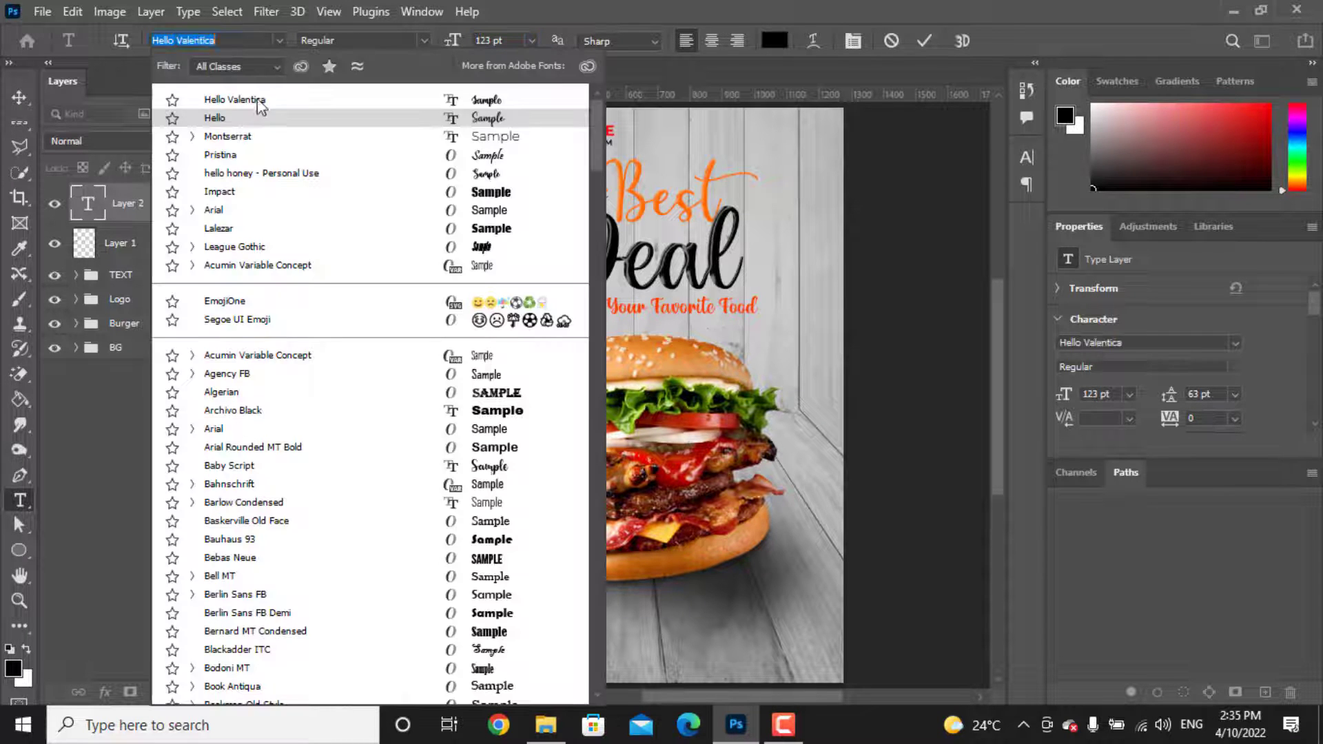
click(206, 97)
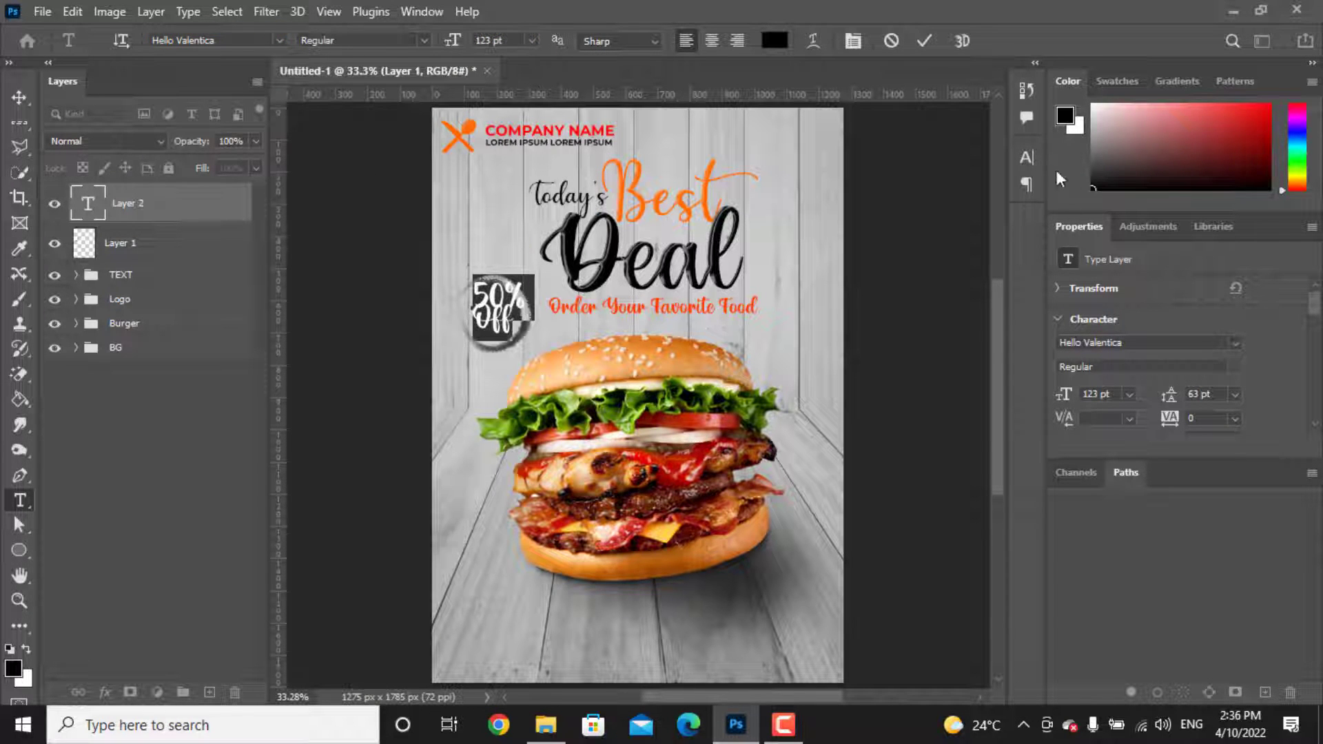
click(1027, 158)
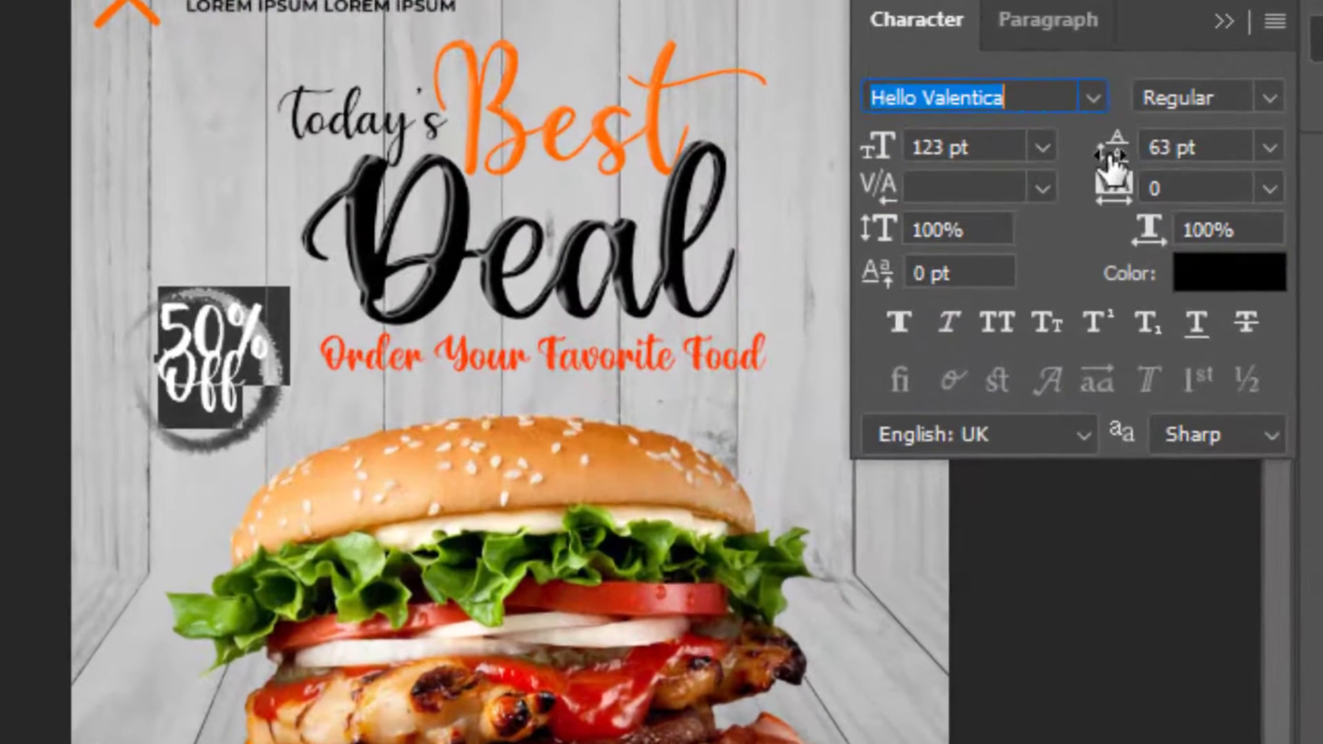
click(1112, 159)
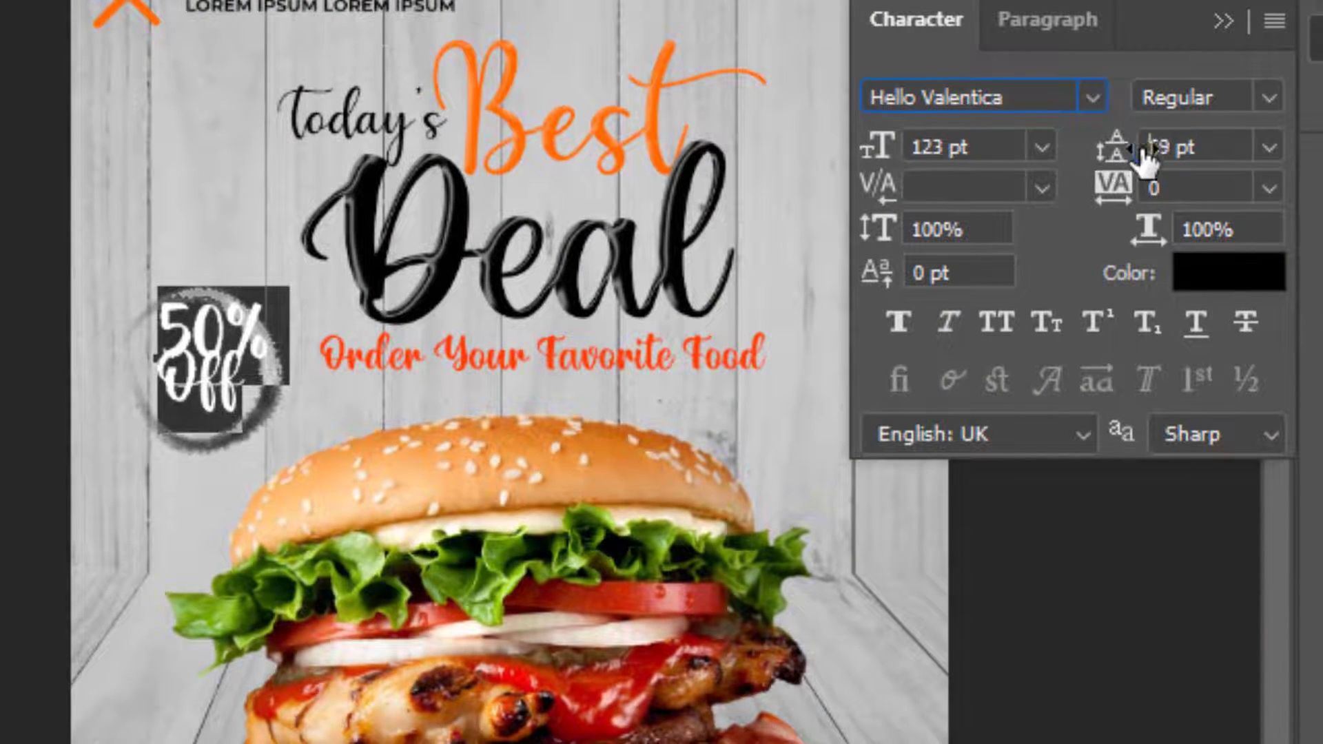
drag(1145, 158, 1140, 163)
drag(935, 174, 876, 159)
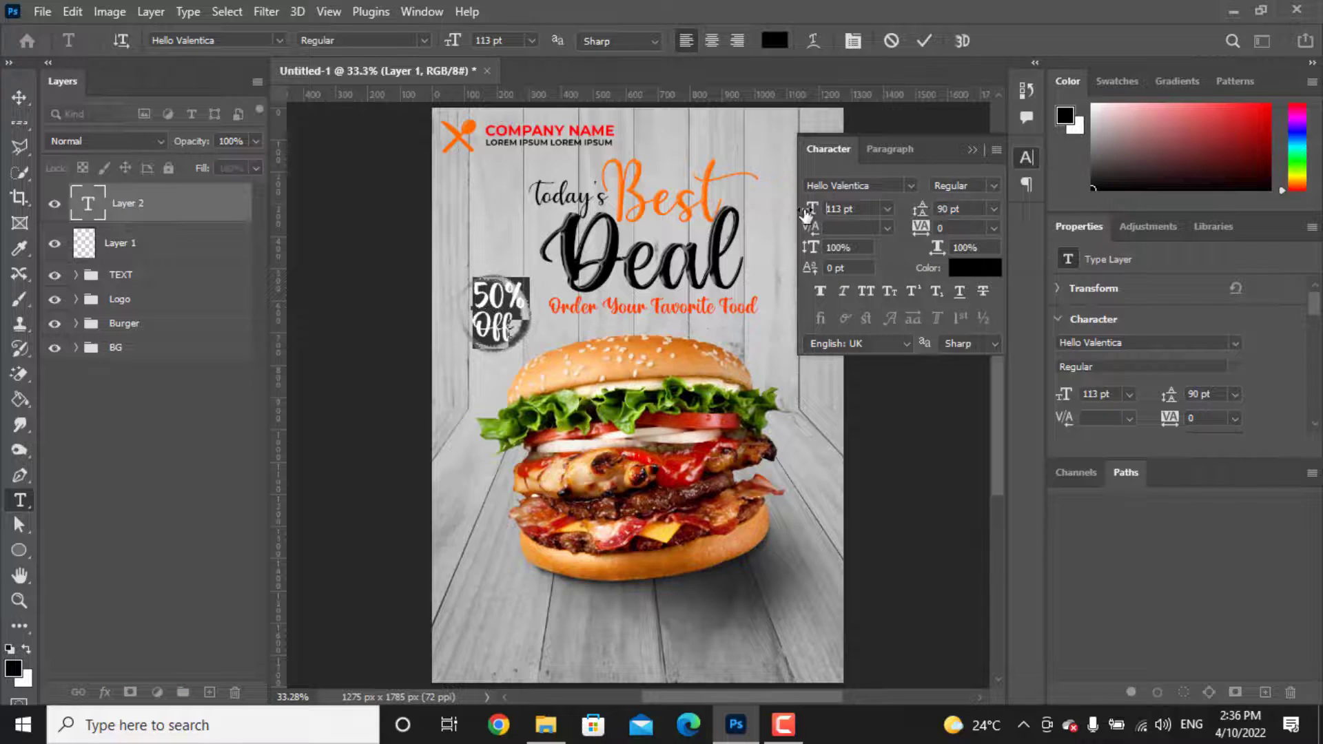
click(965, 268)
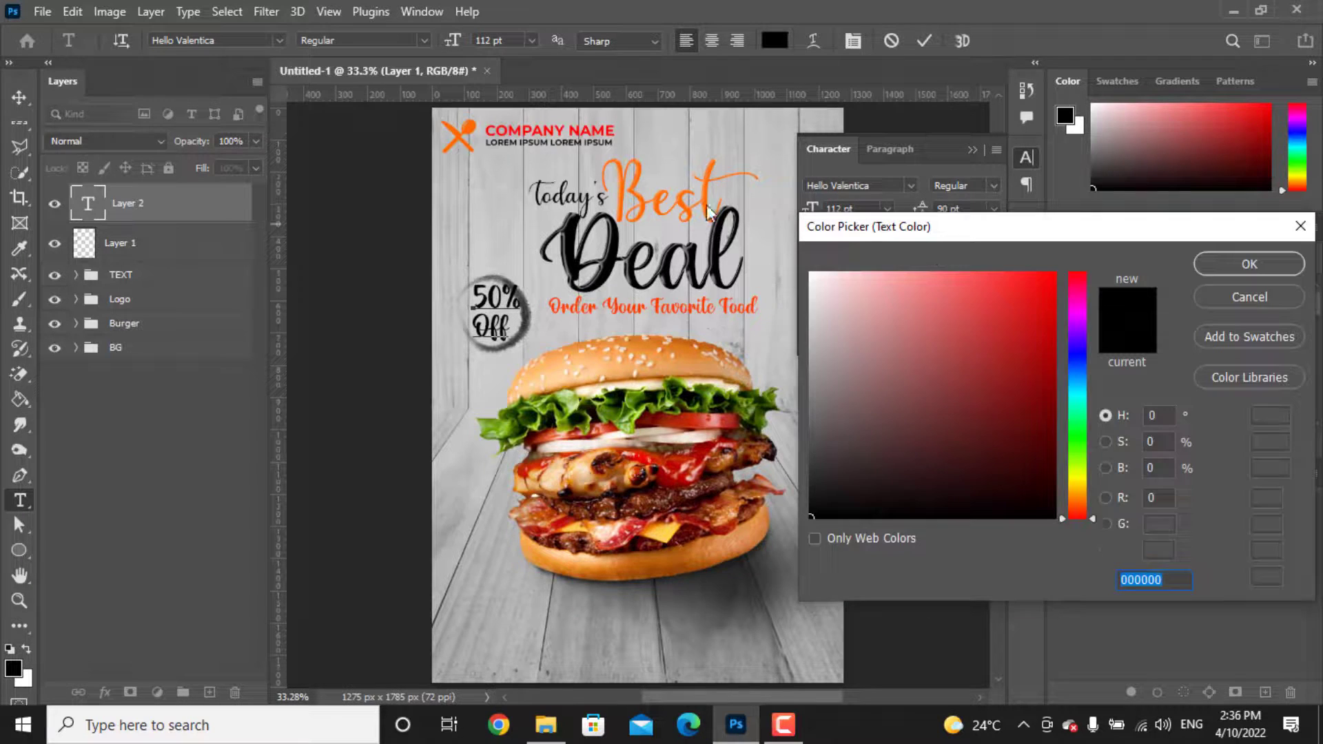
click(460, 135)
click(1250, 264)
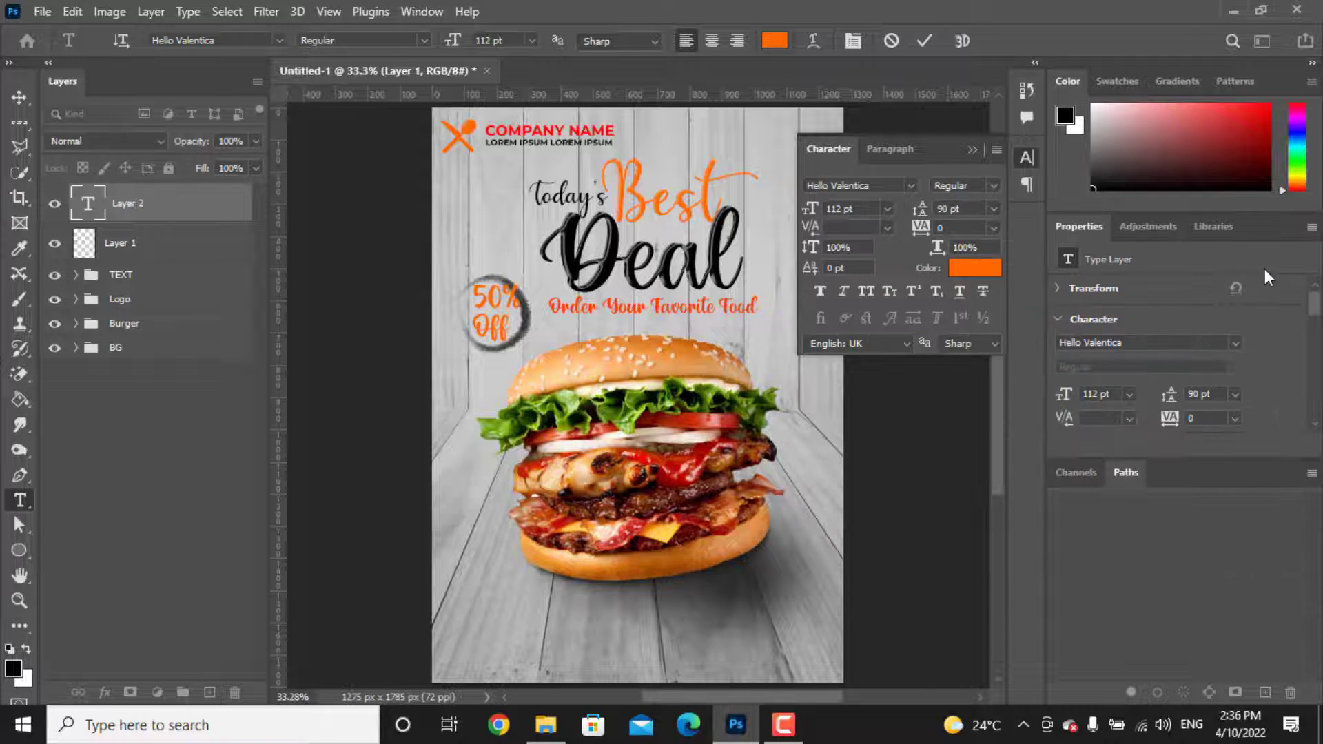
click(924, 41)
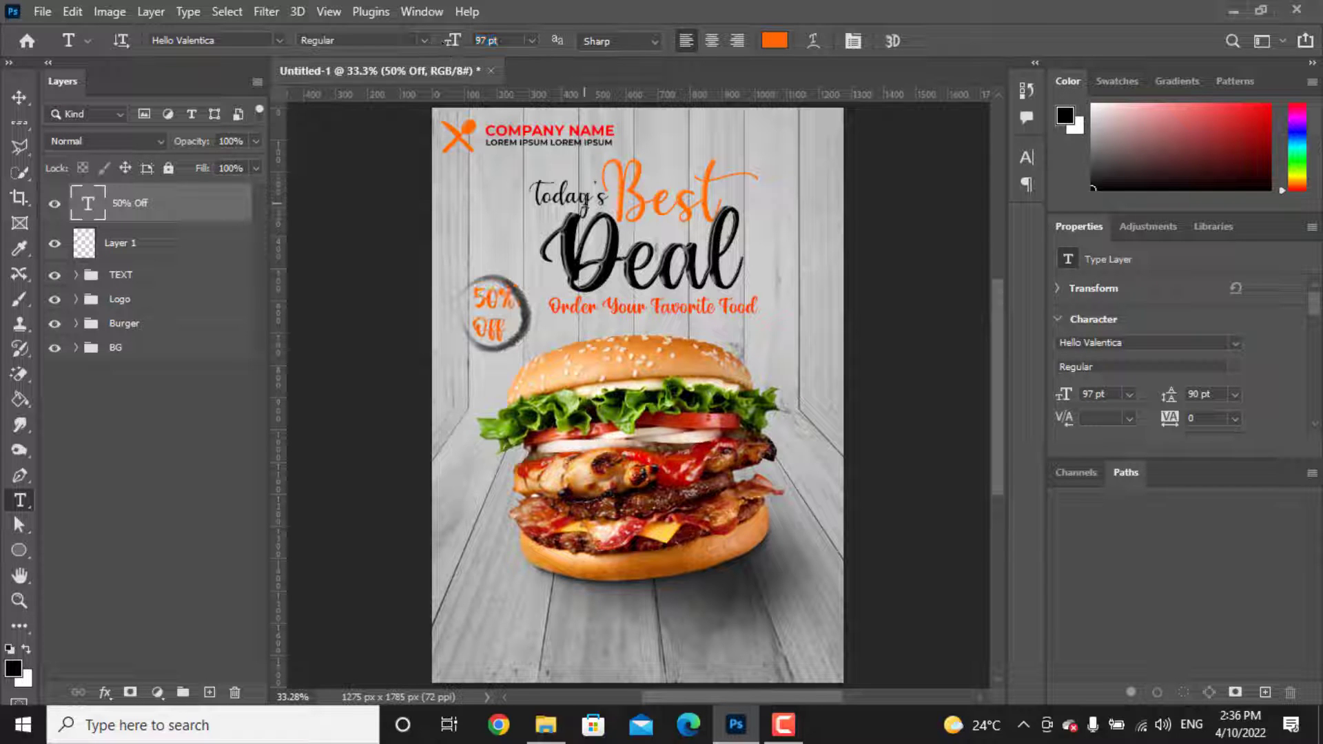
Step: Tilt the 50% Off text slightly counter-clockwise
key(ctrl+t)
drag(551, 369, 554, 347)
key(Return)
Step: Drag the javee QR code image from the file folder onto the poster
click(546, 725)
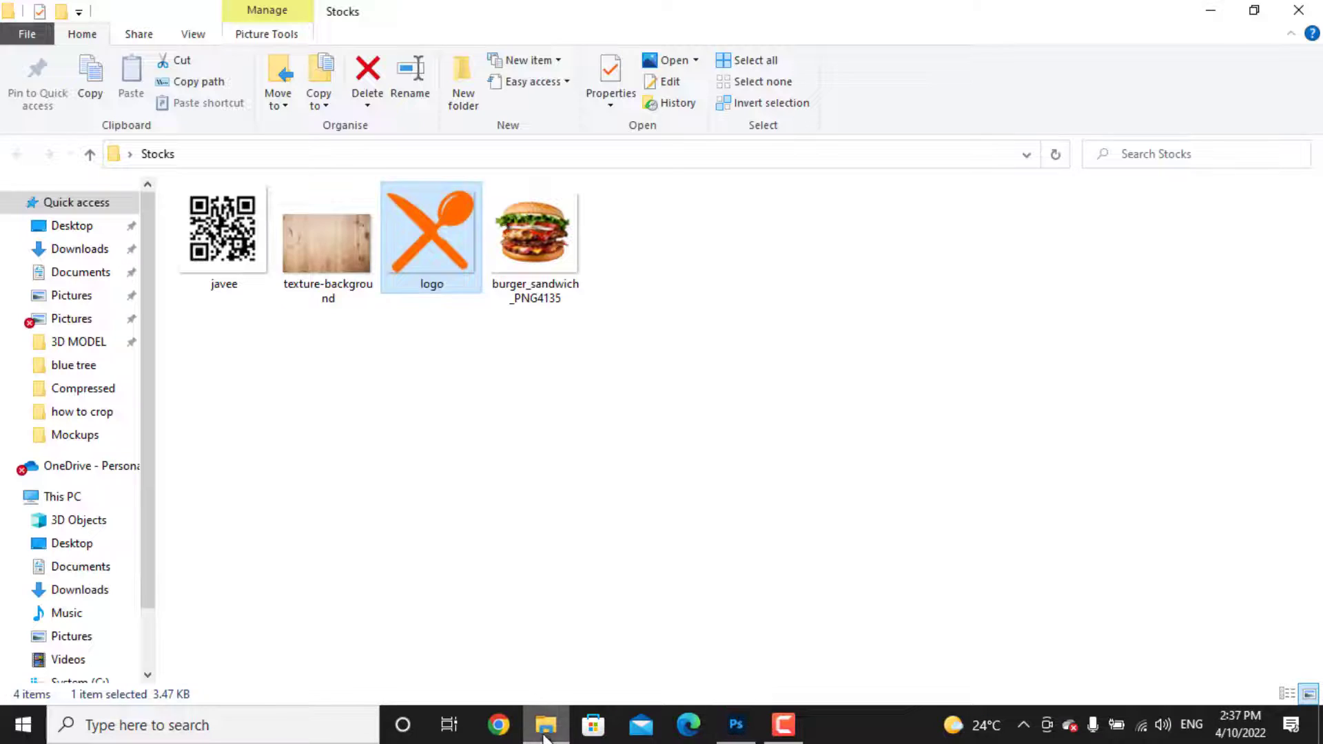
click(223, 234)
drag(737, 728, 458, 655)
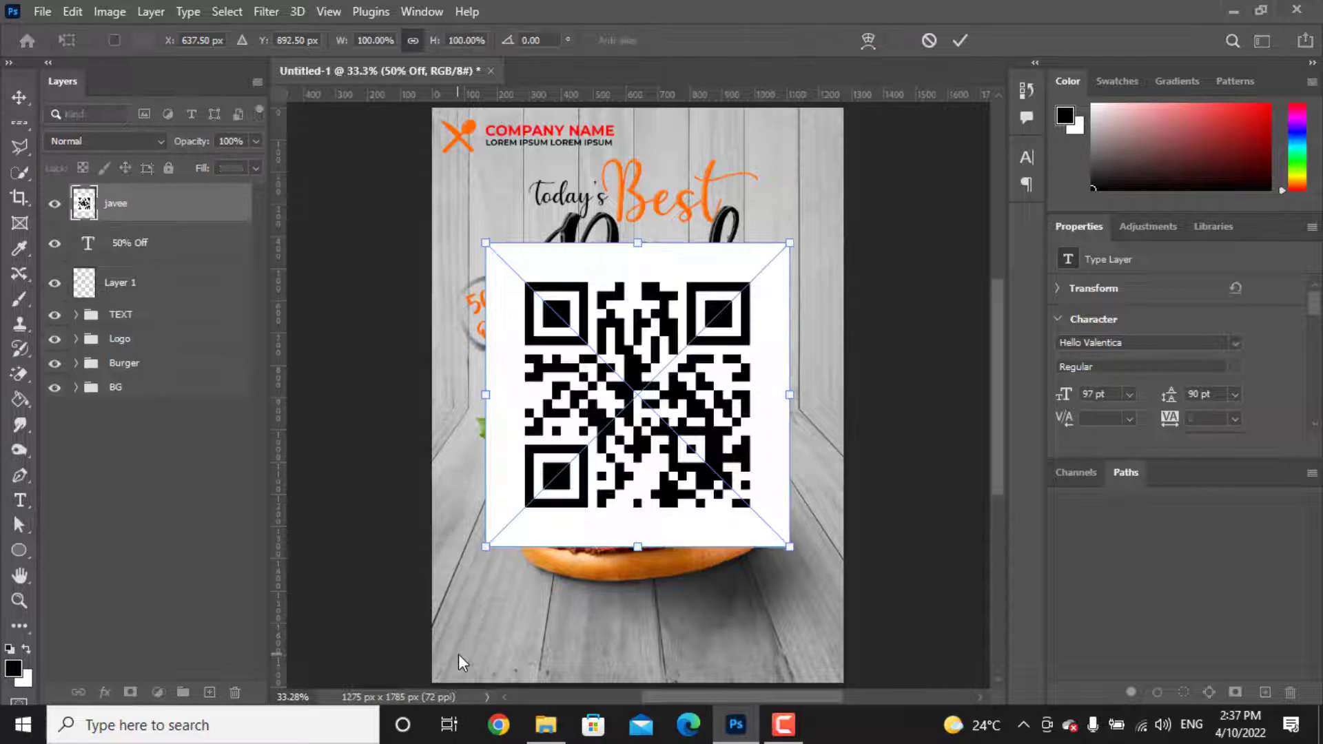
Step: Scale the javee QR code down to about 207 × 207 px in the bottom-left corner
drag(790, 243, 590, 443)
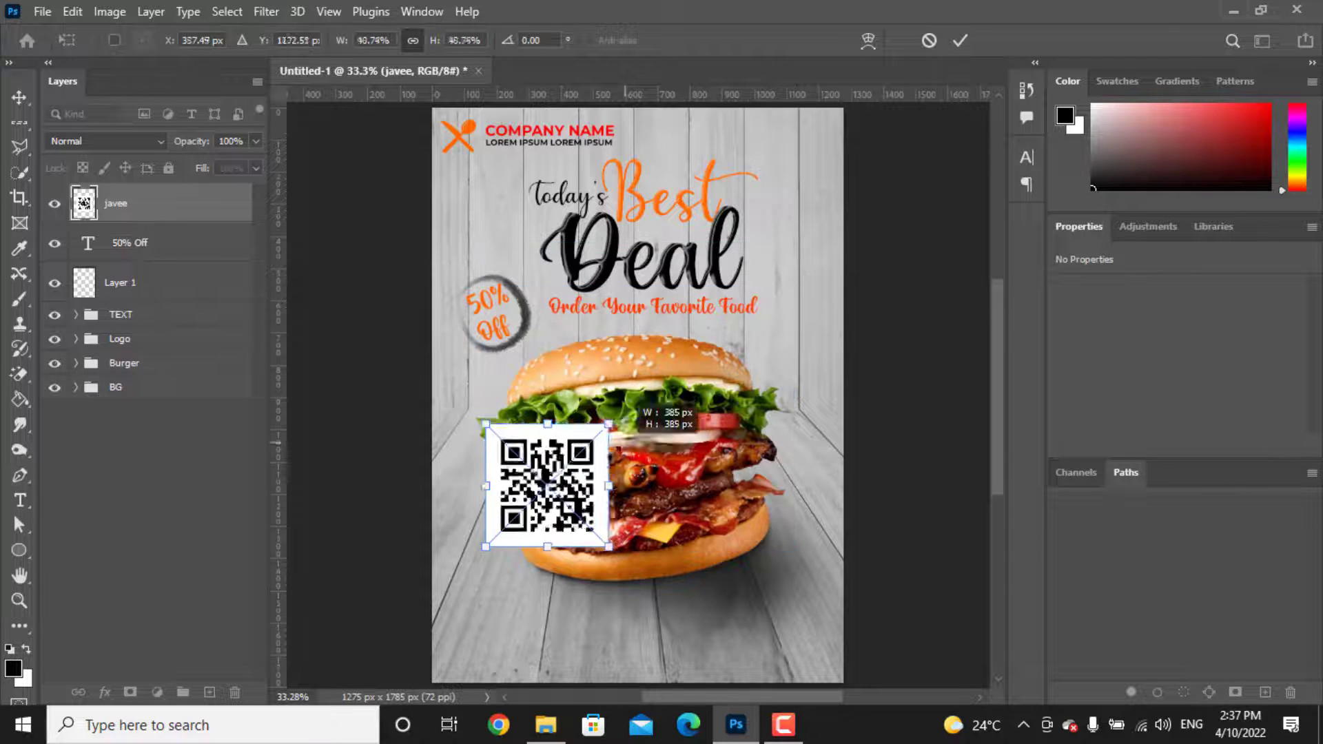
drag(546, 535, 491, 669)
key(Return)
key(t)
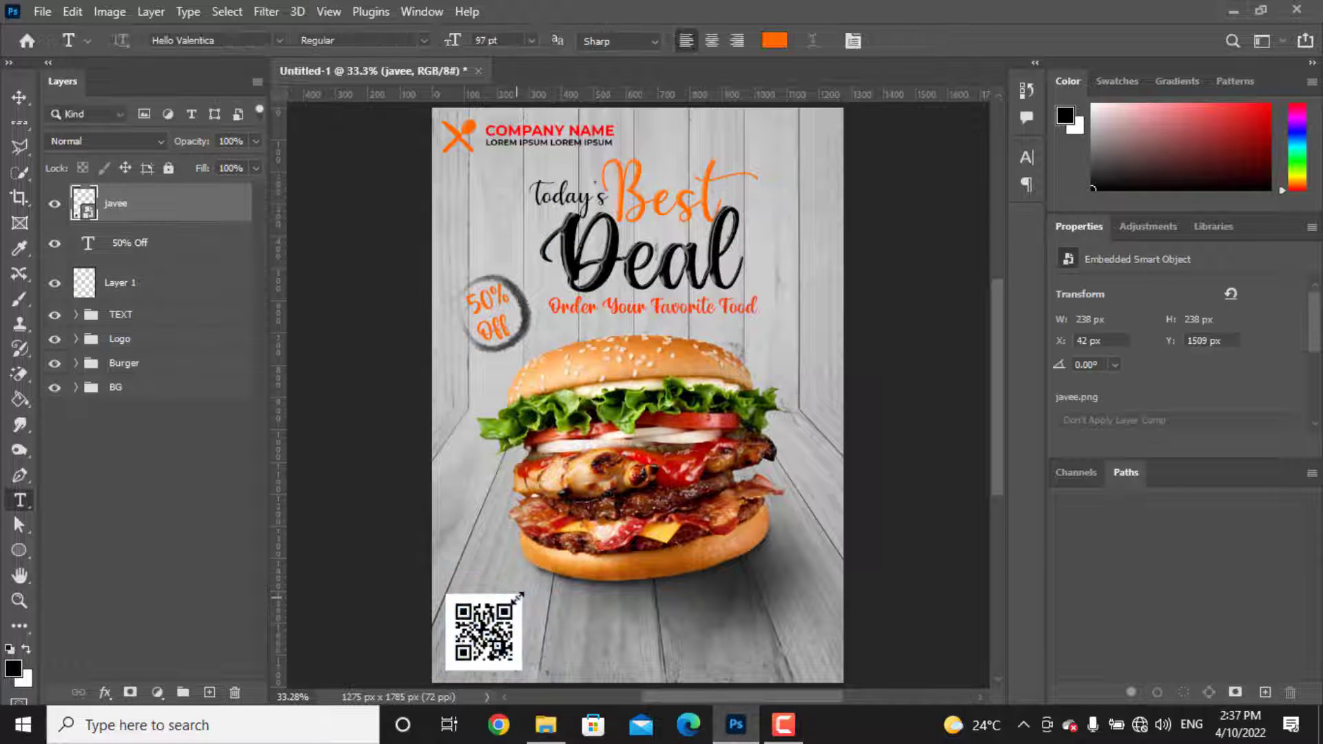
key(ctrl+t)
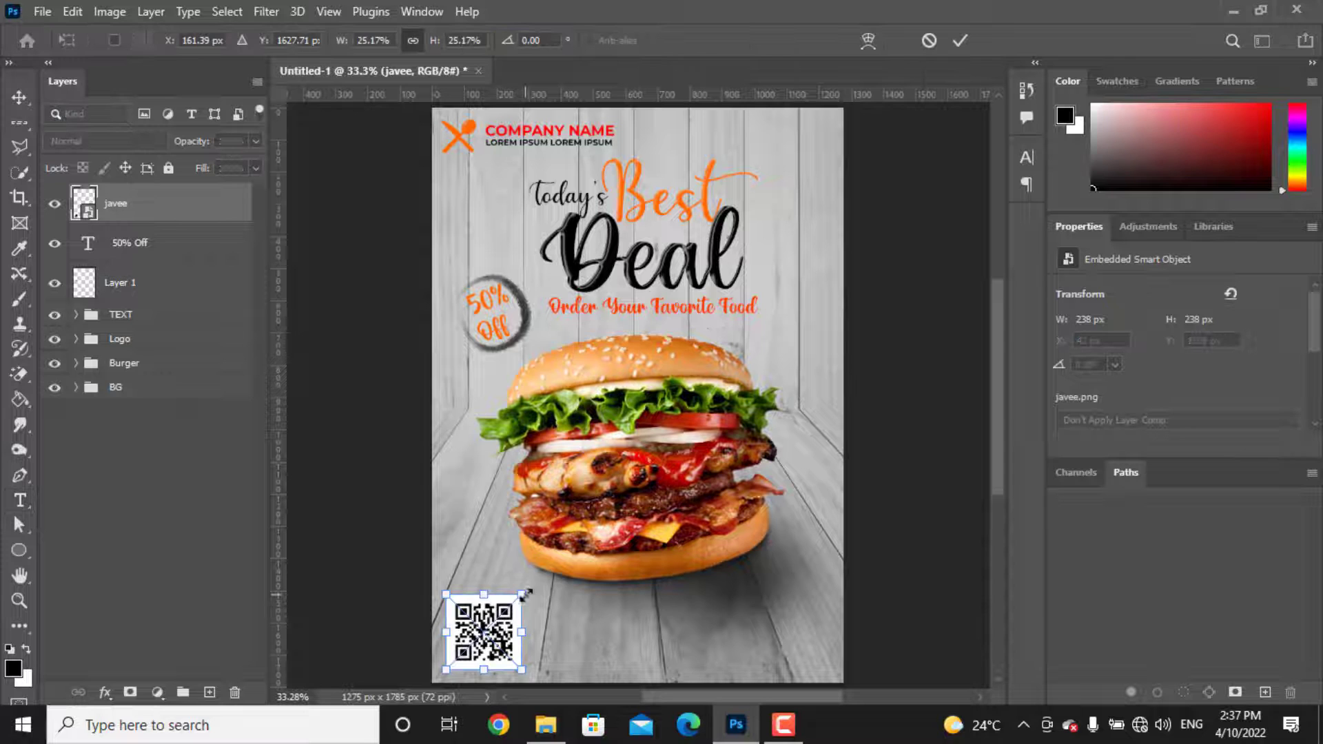
drag(522, 594, 483, 635)
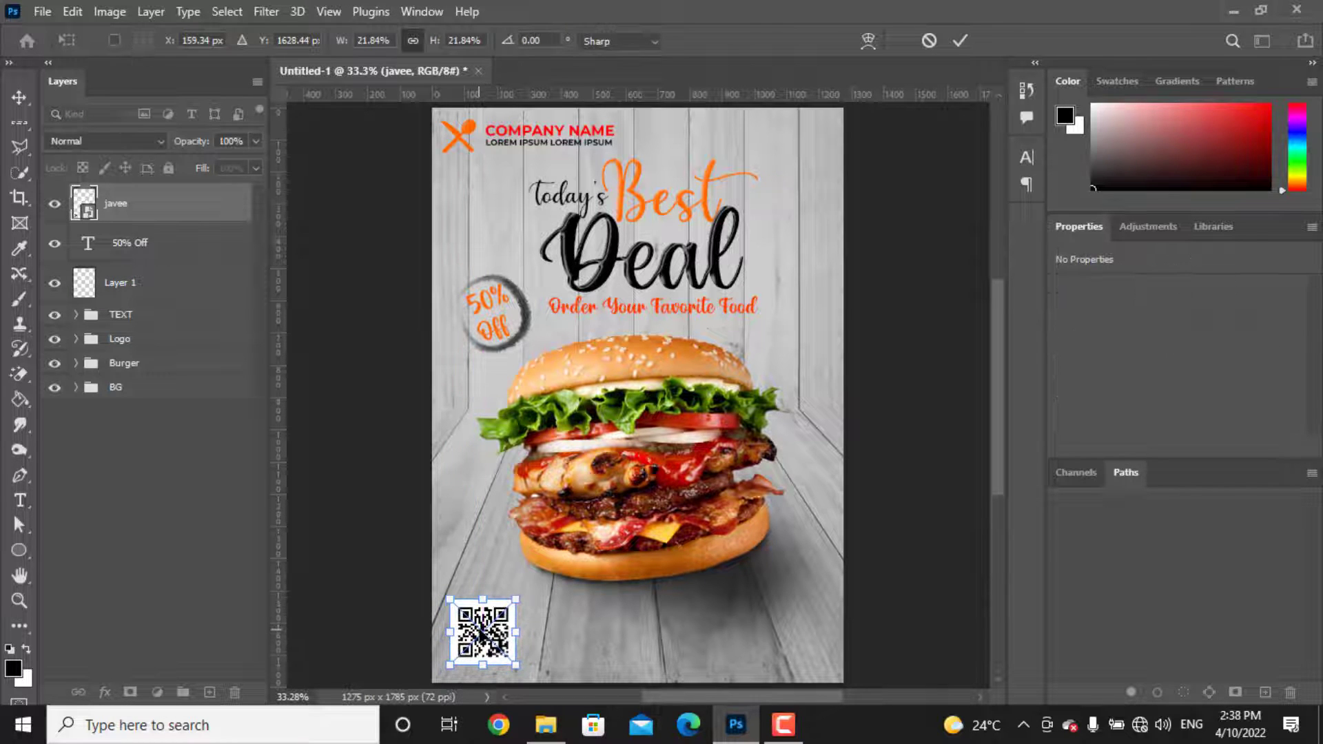
key(Return)
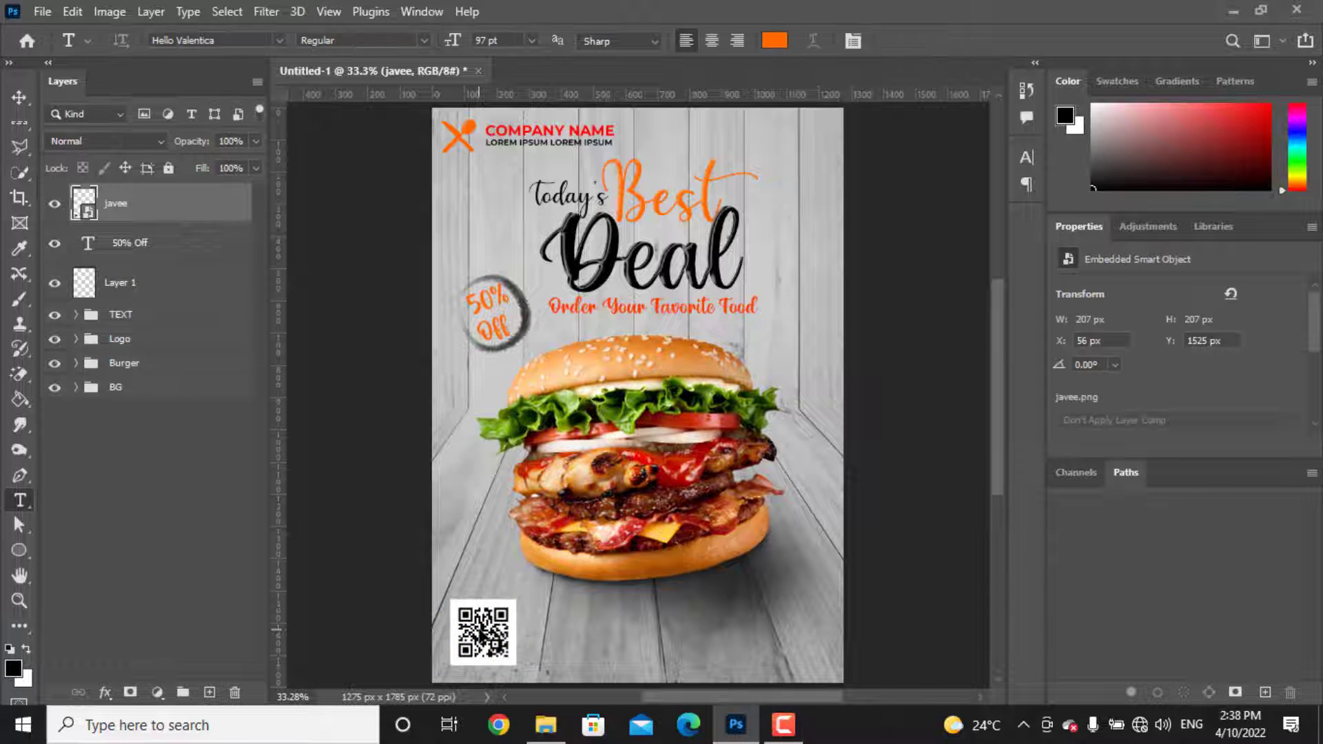
Step: Add the phone number beside the QR code in black 40 pt Montserrat Bold
click(524, 618)
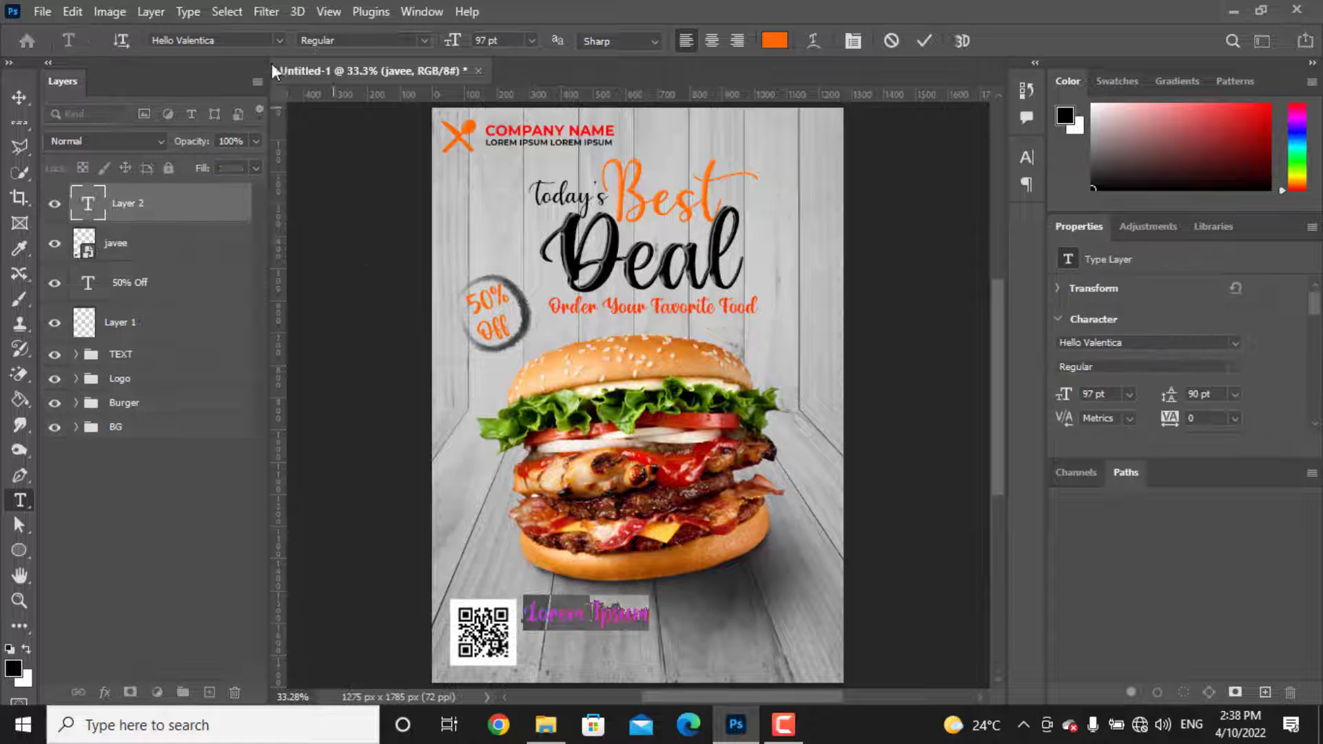
click(277, 42)
click(193, 136)
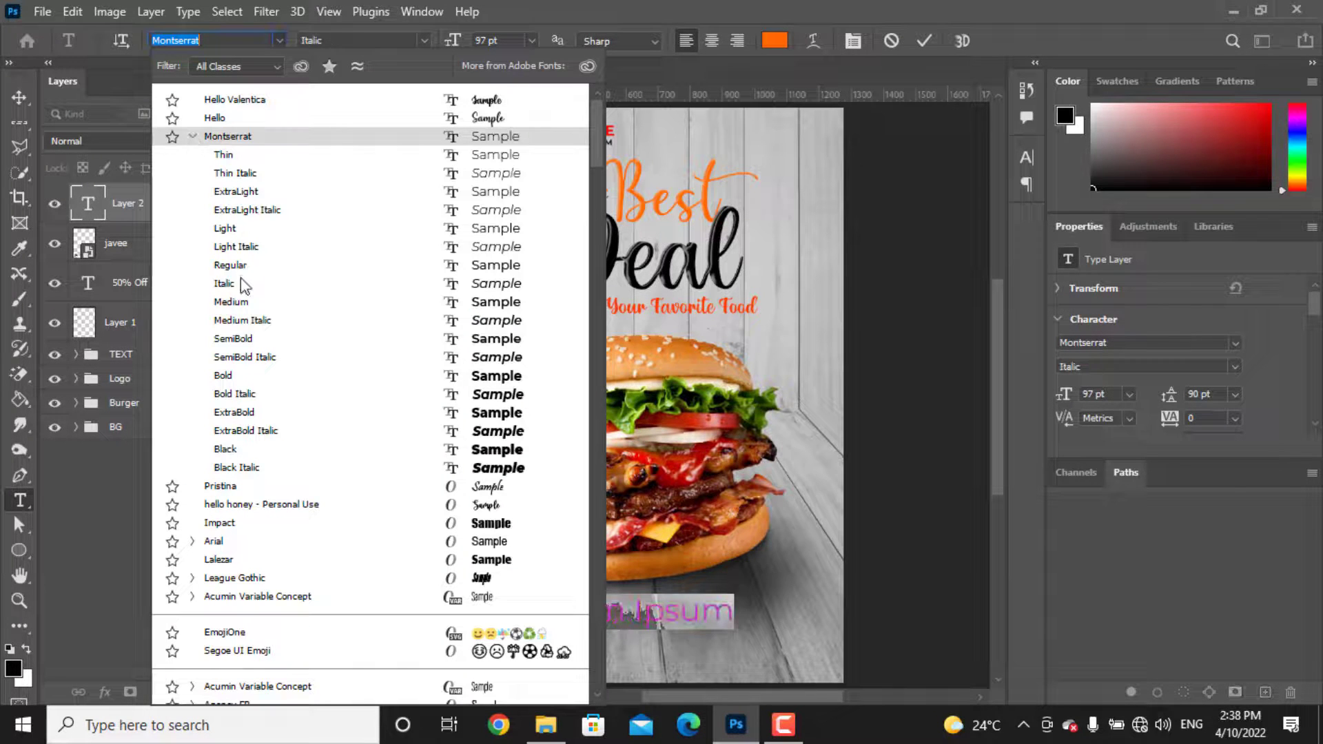
click(238, 375)
text(333-444-3434)
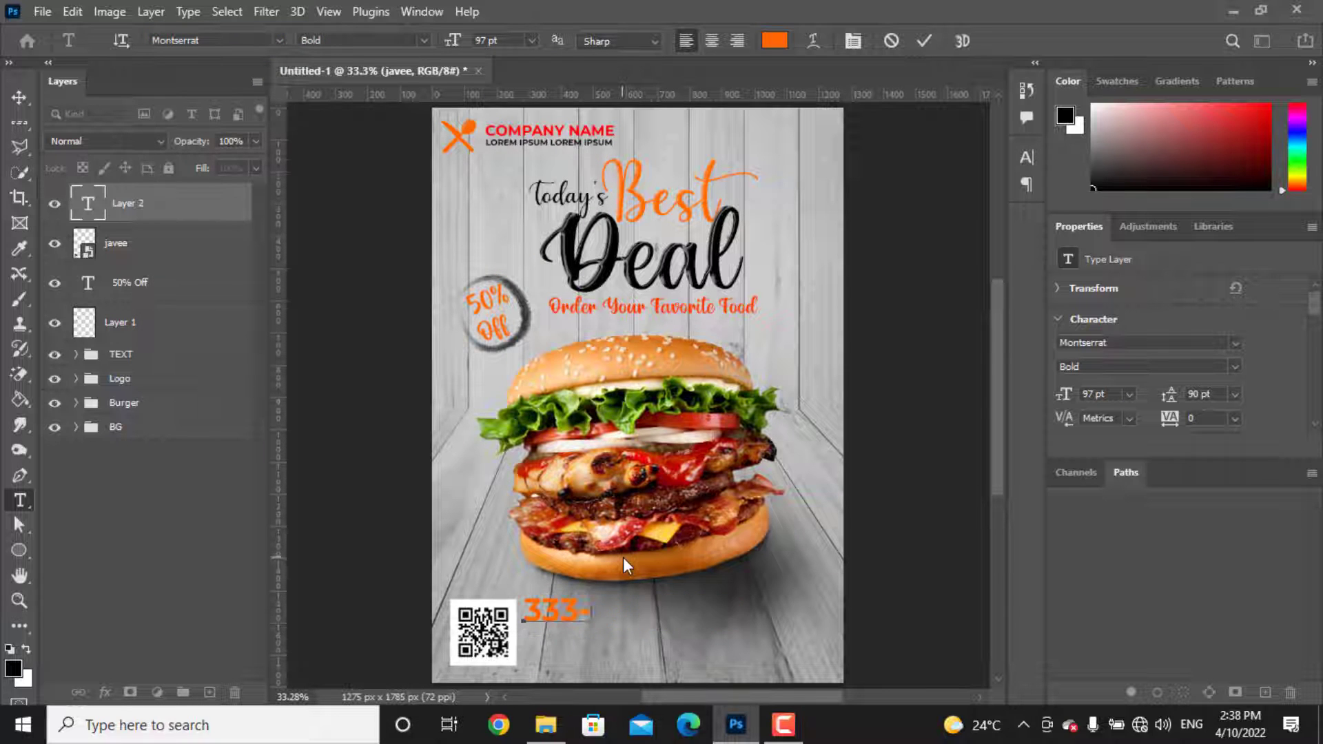
click(924, 41)
click(472, 42)
text(40)
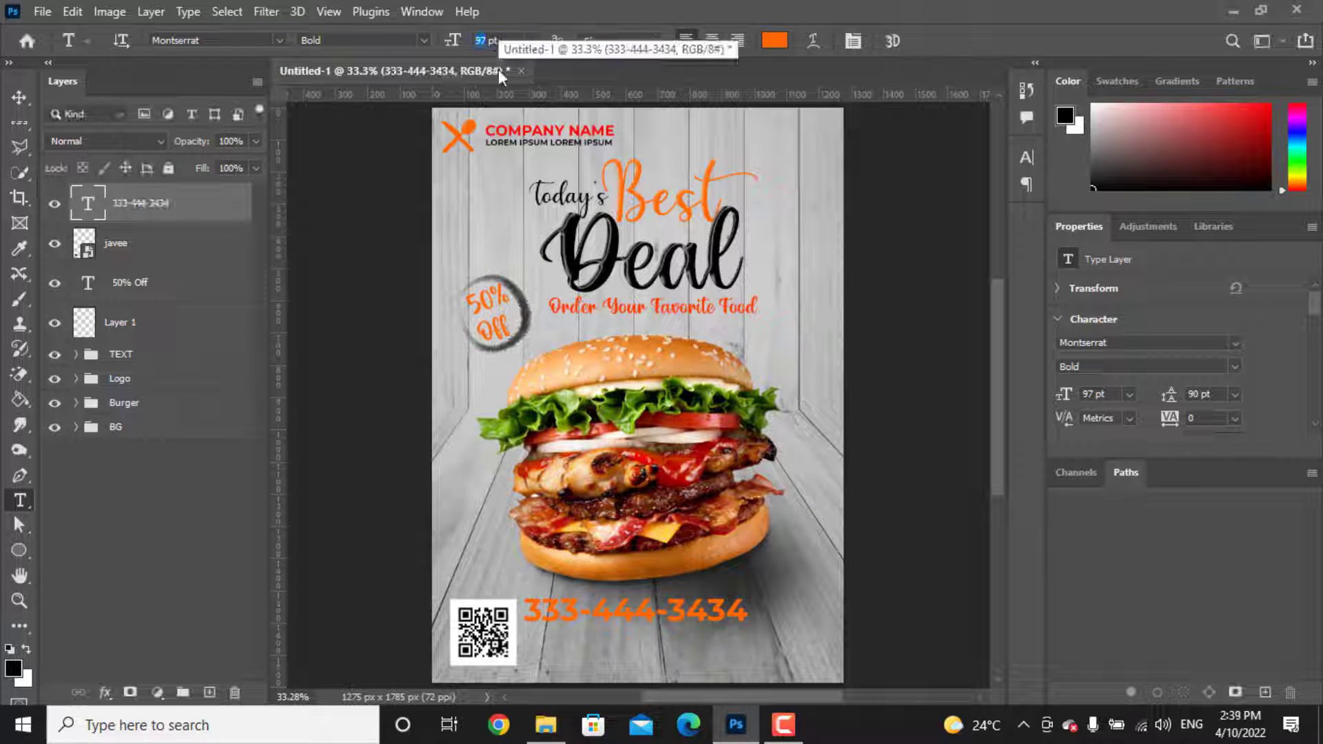
key(Return)
click(775, 41)
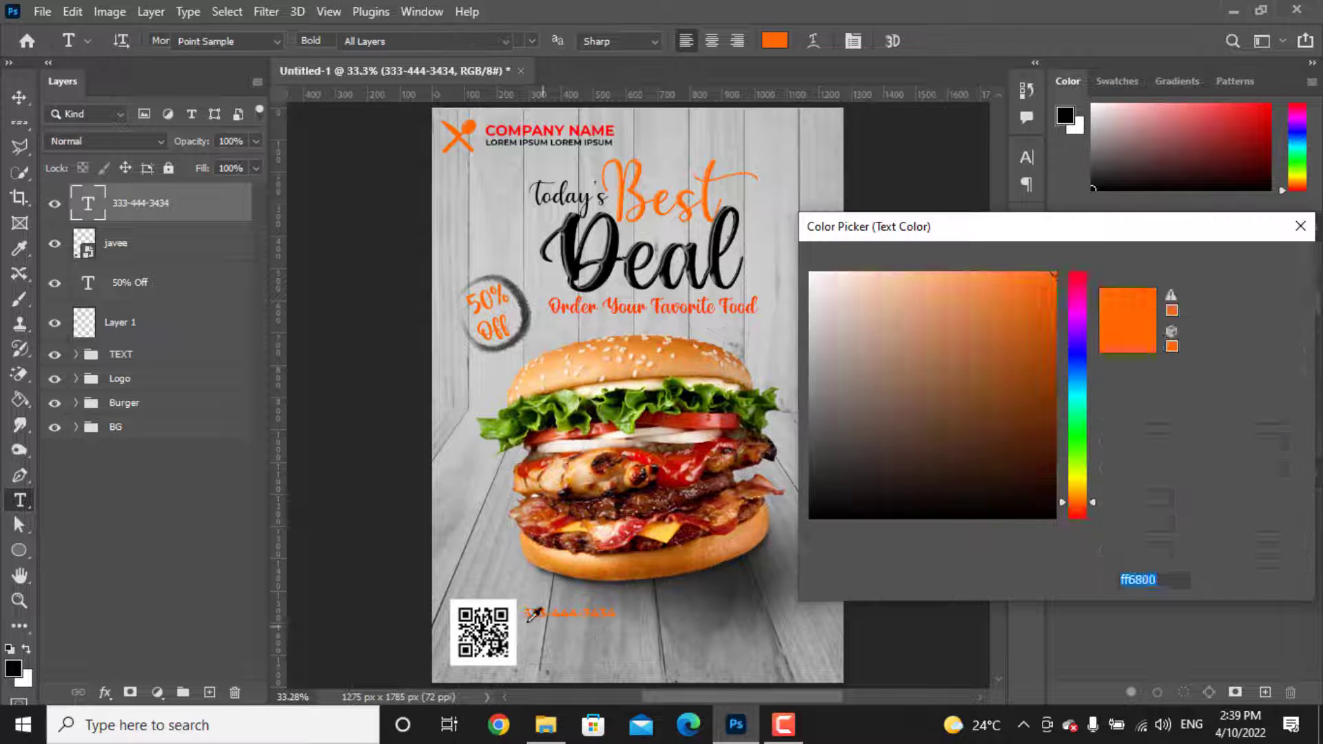
text(000000)
click(1231, 268)
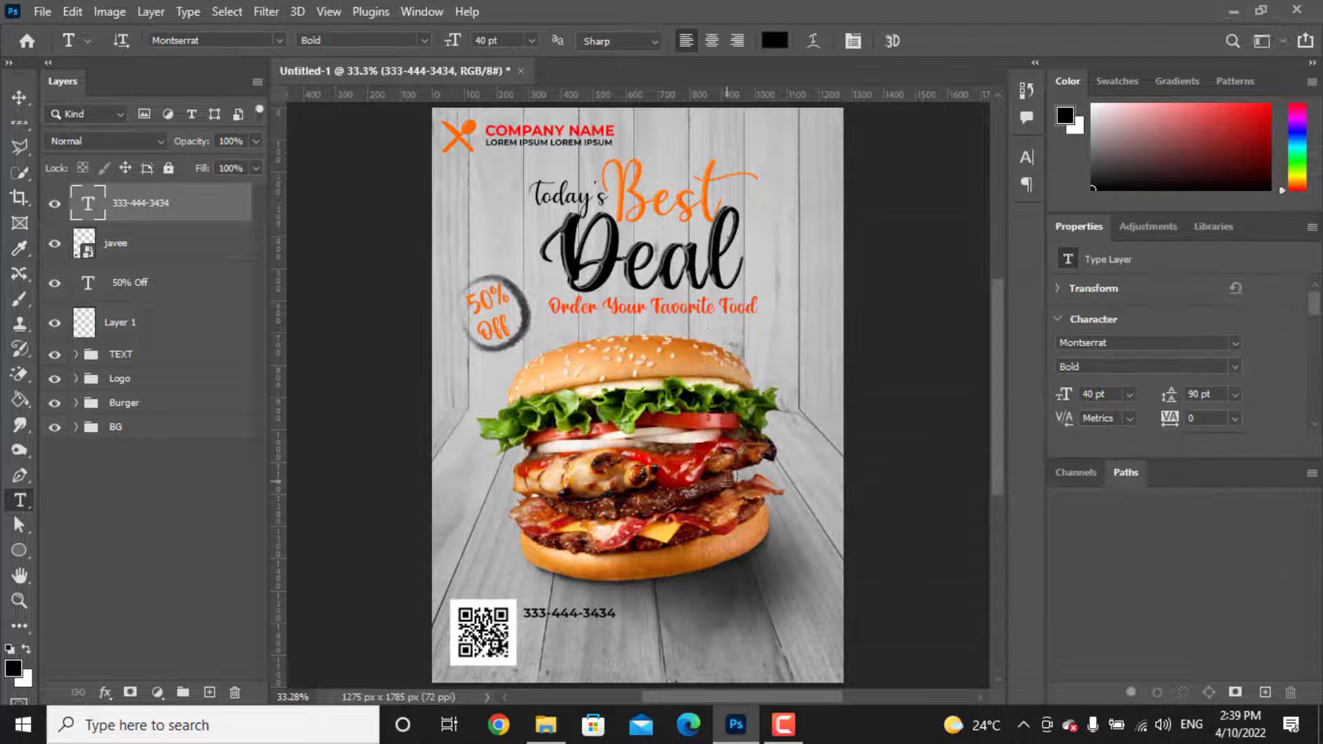
key(ctrl+j)
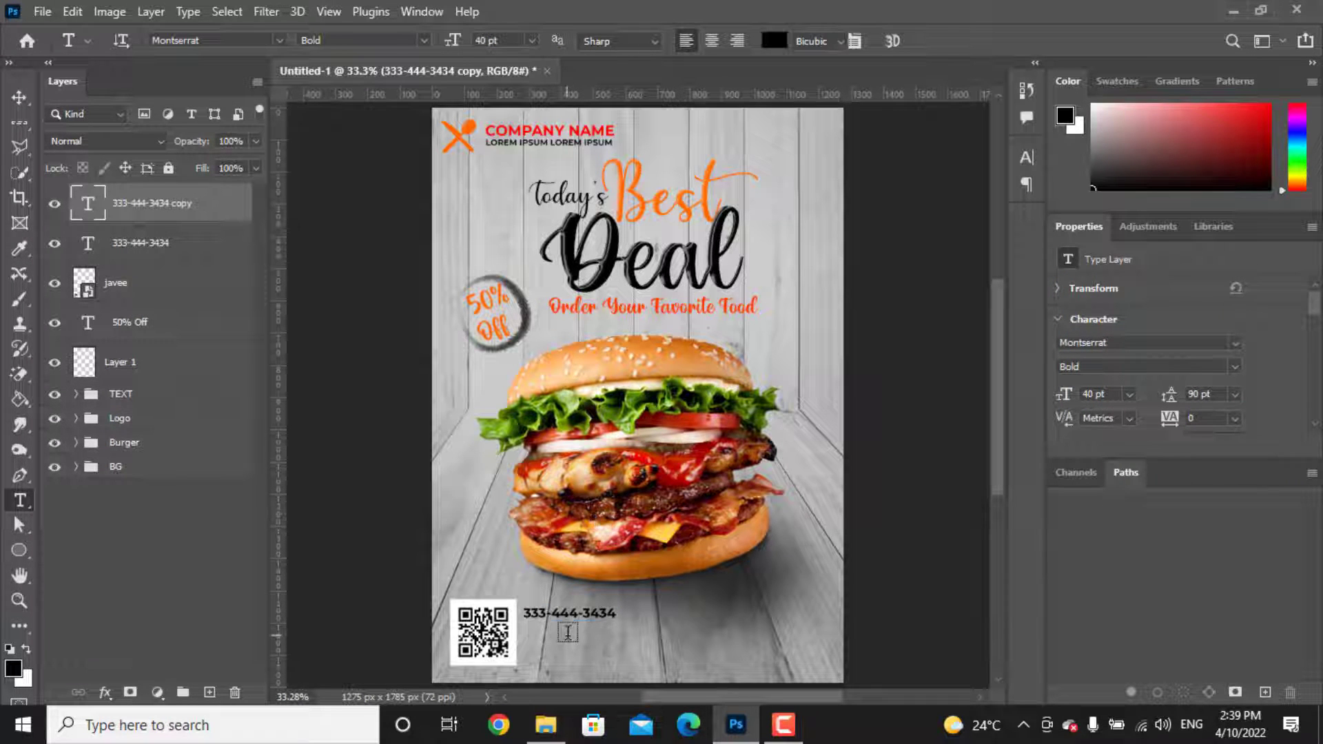
key(ctrl+t)
key(shift+Down)
key(shift+Down)
key(shift+Down)
key(shift+Down)
key(shift+Down)
key(Return)
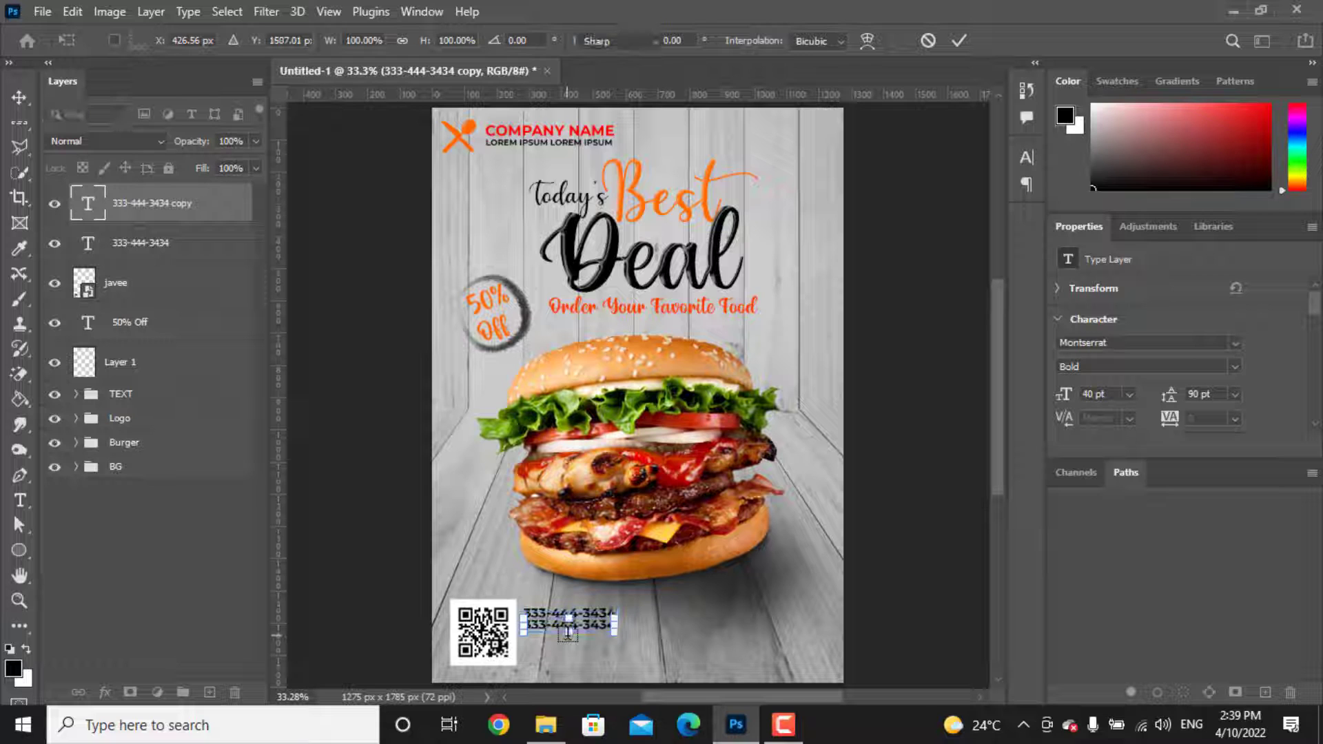
double_click(565, 626)
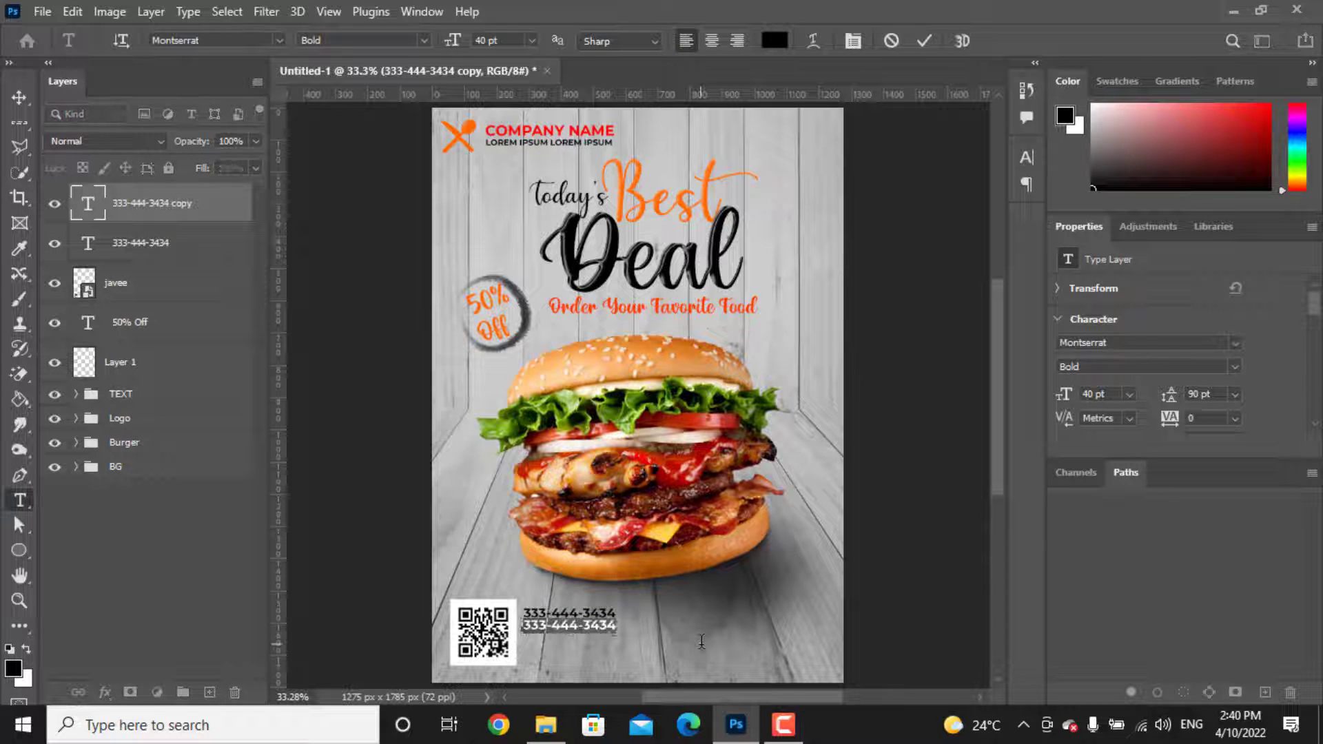
text(www.)
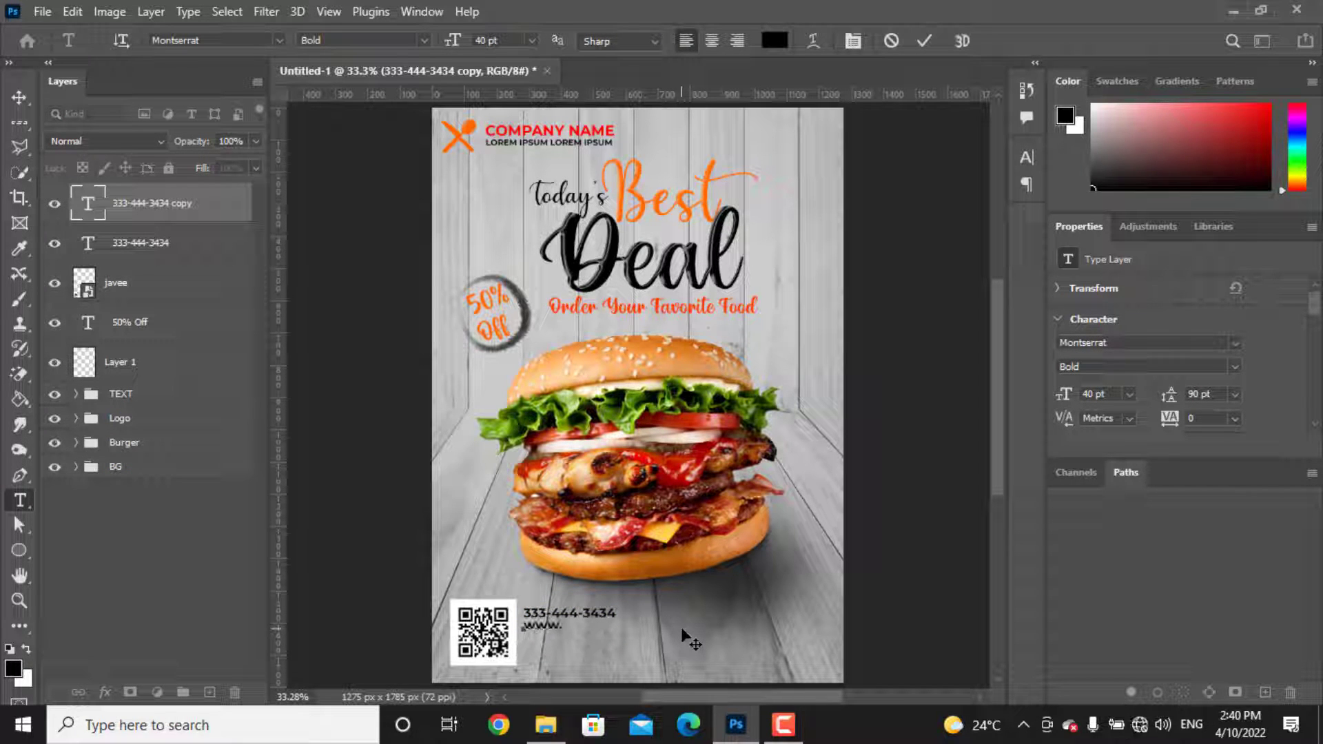
text(vrsite.com)
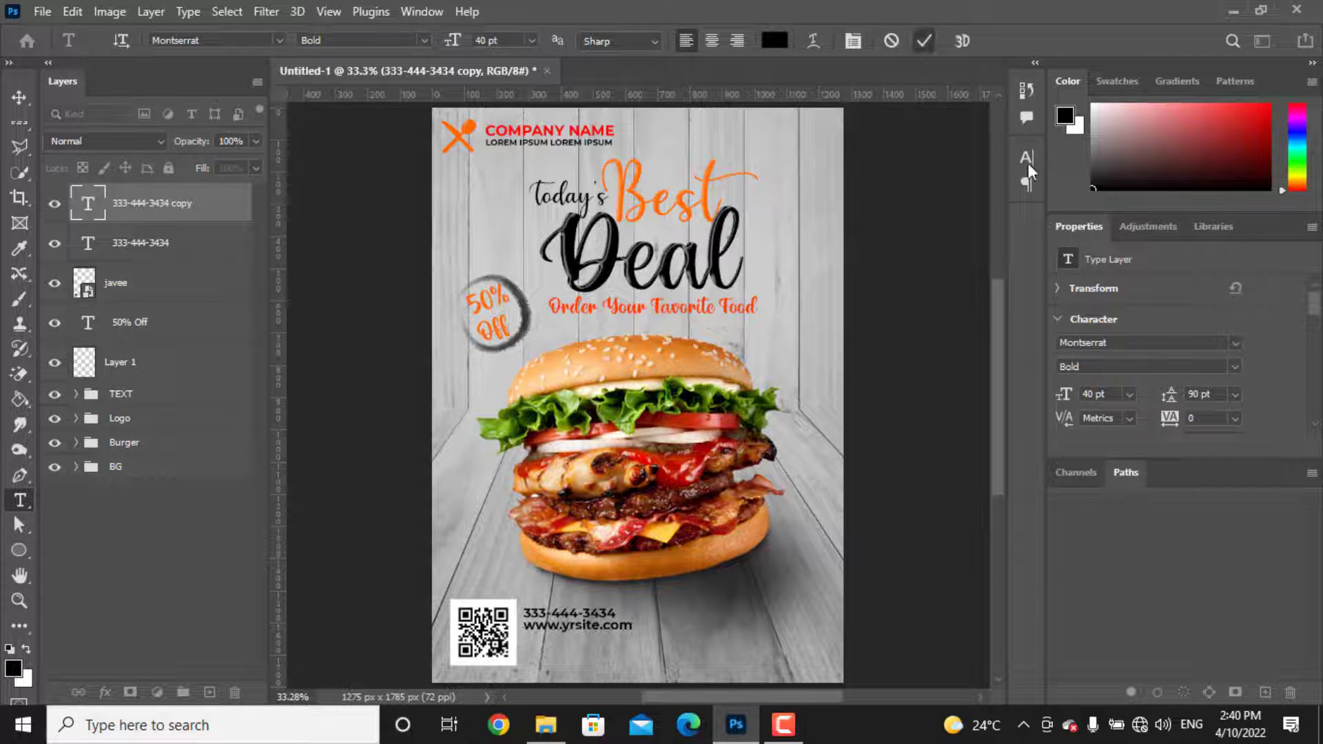
Step: Make the website line All Caps at 28 pt in red
click(1027, 159)
click(866, 292)
double_click(834, 209)
text(24)
key(Return)
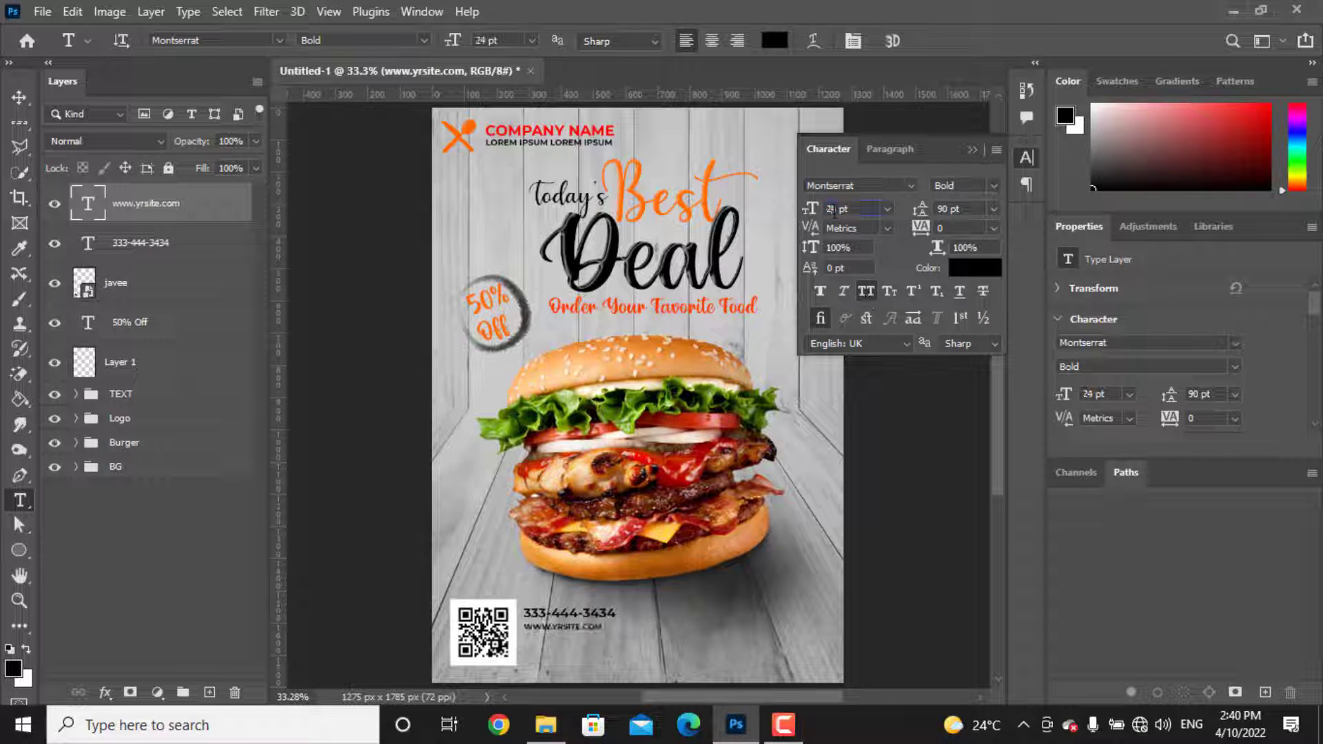
key(Return)
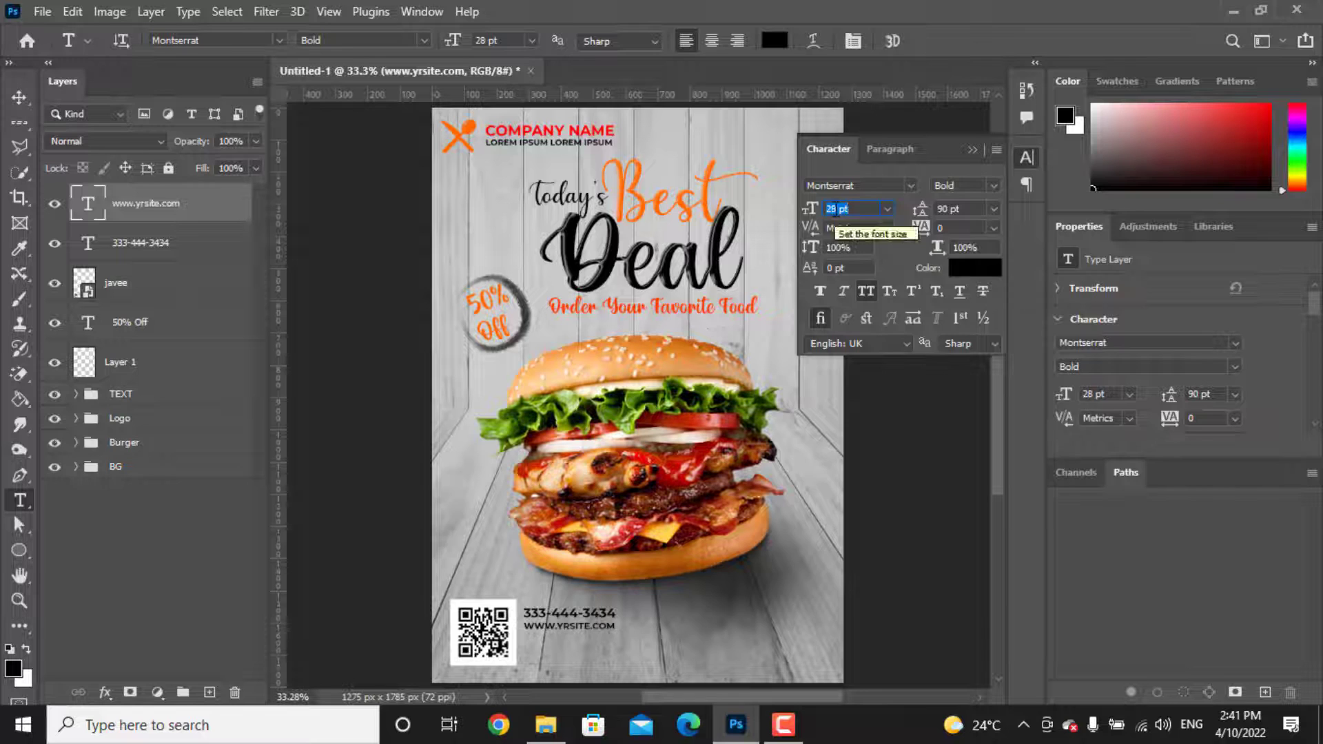
click(975, 268)
drag(1034, 296, 1073, 249)
Step: Confirm the red website colour, then duplicate the website line twice and move one copy down
key(Return)
click(972, 150)
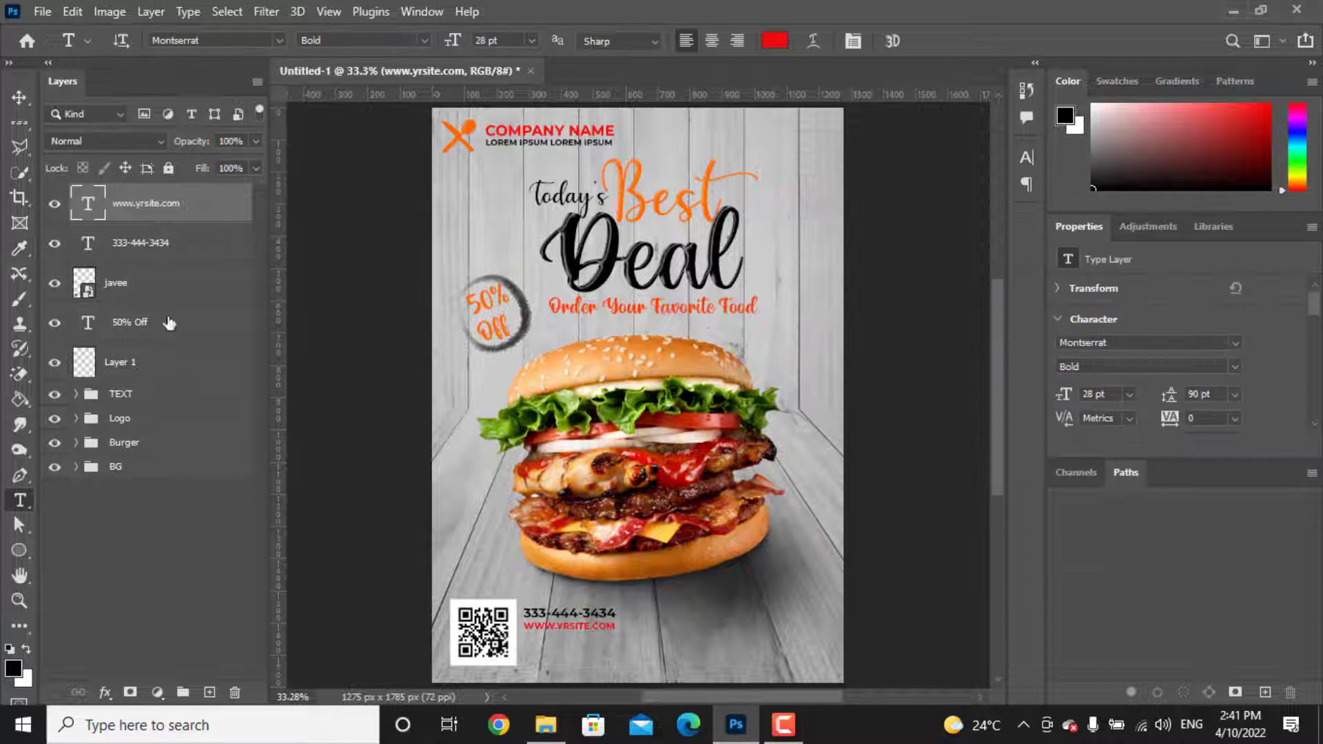
key(ctrl+j)
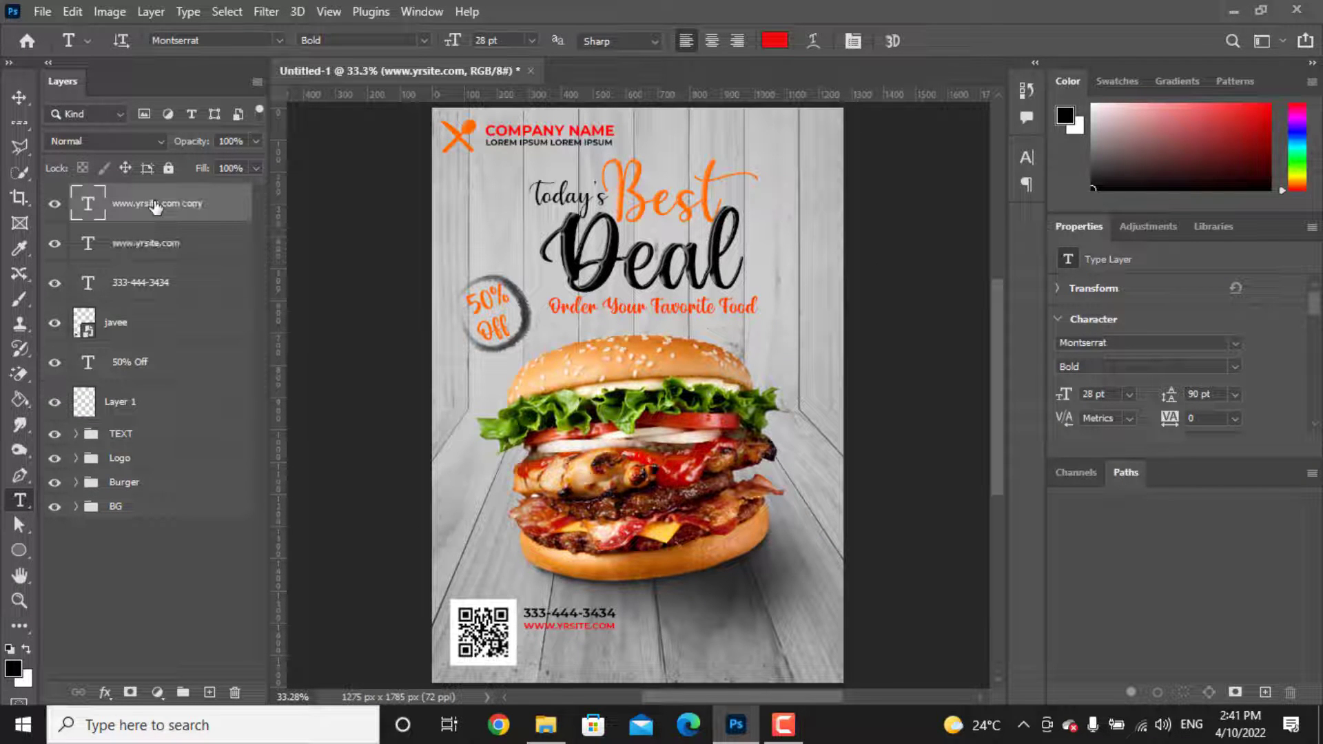
key(ctrl+j)
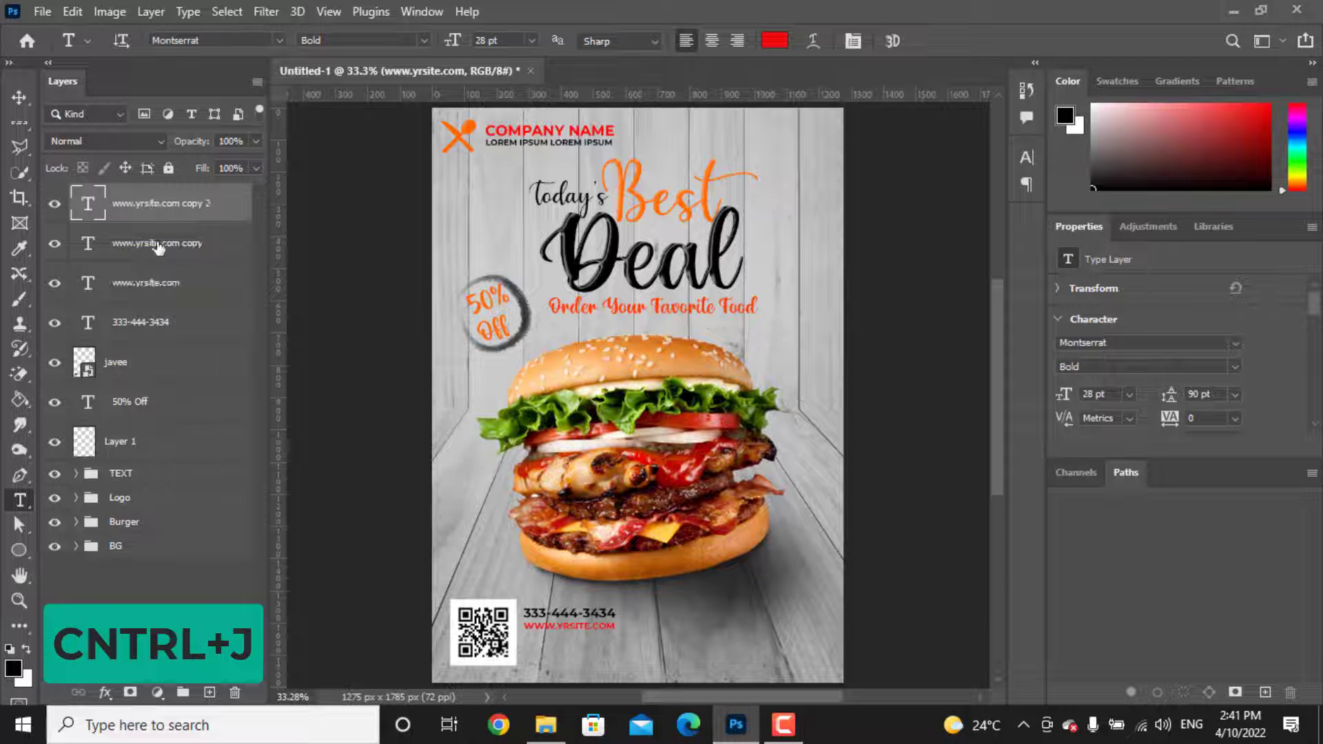
key(ctrl+t)
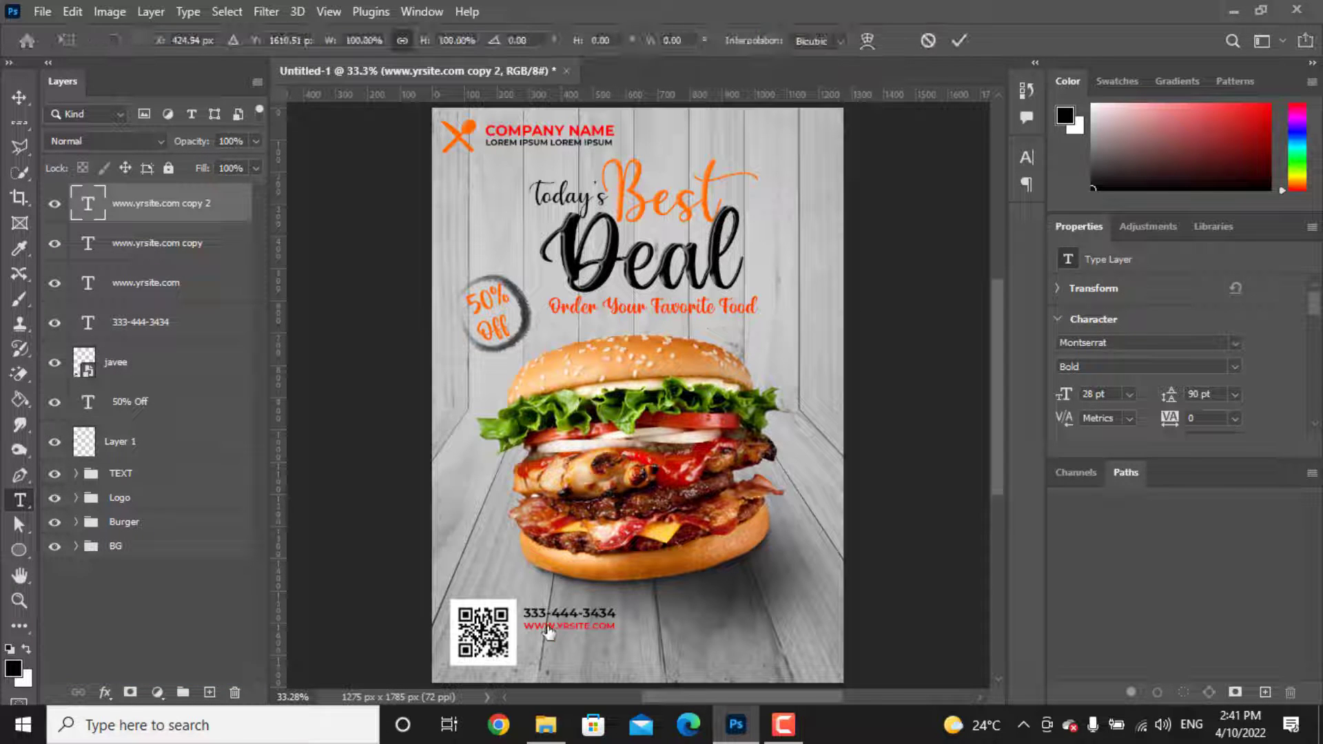
drag(560, 650, 560, 662)
key(Return)
Step: Retype the moved copy as ADDRESS 1 in black
click(568, 638)
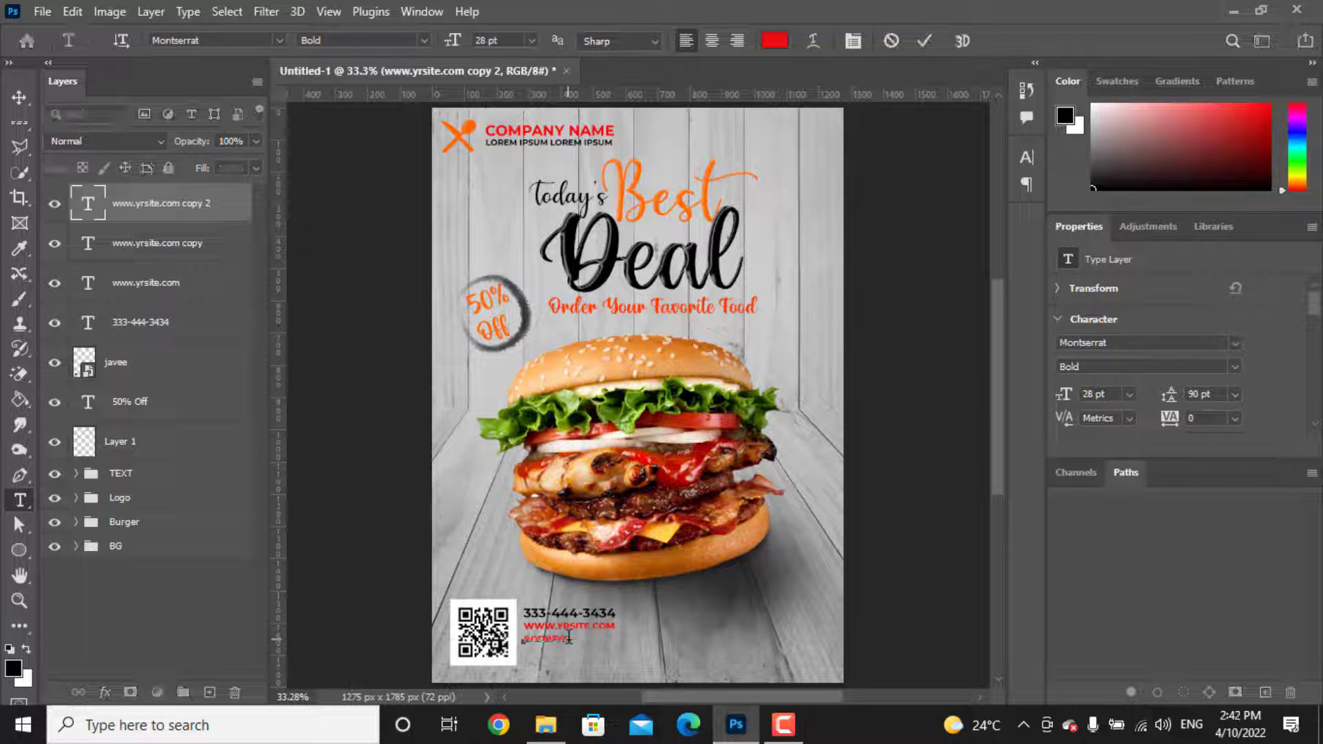
key(ctrl+Return)
click(774, 40)
click(822, 522)
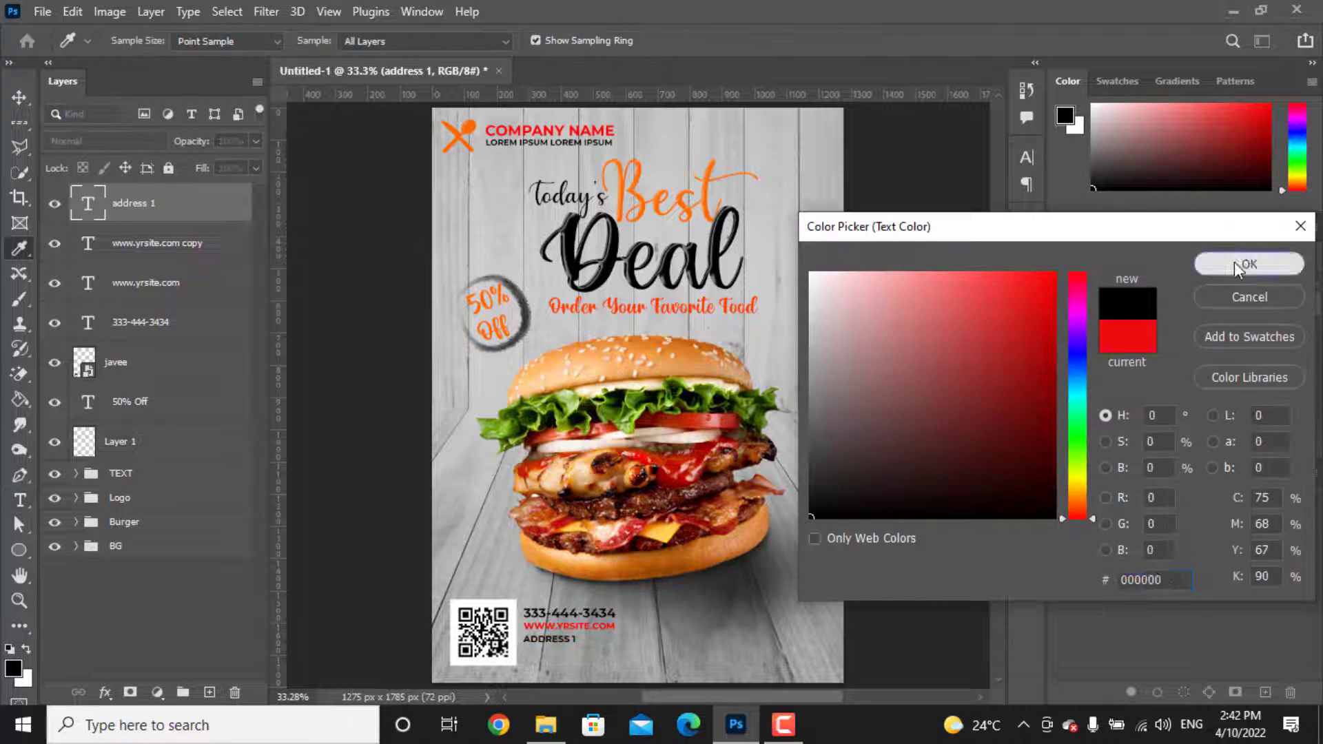
click(1246, 261)
Step: Move the remaining copy below ADDRESS 1 and retype it as ADDRESS 2
click(173, 243)
key(ctrl+t)
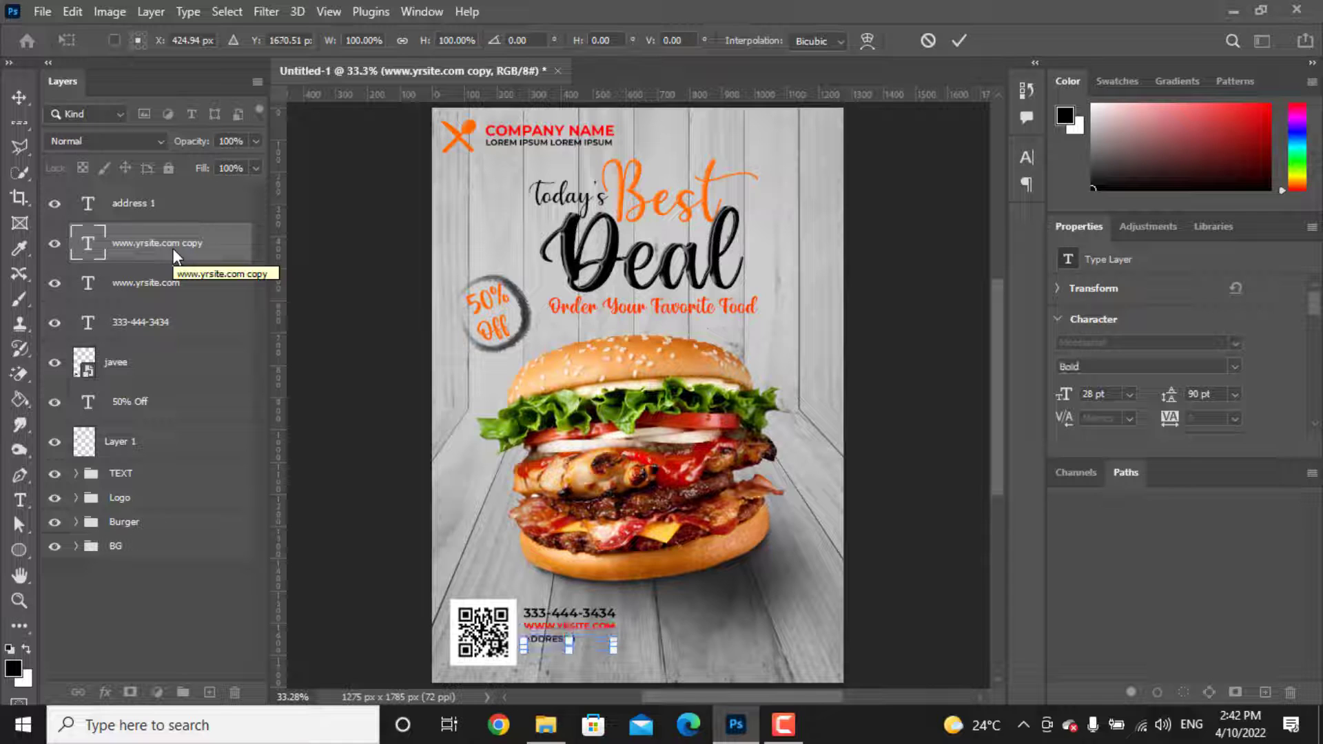
key(Return)
click(579, 647)
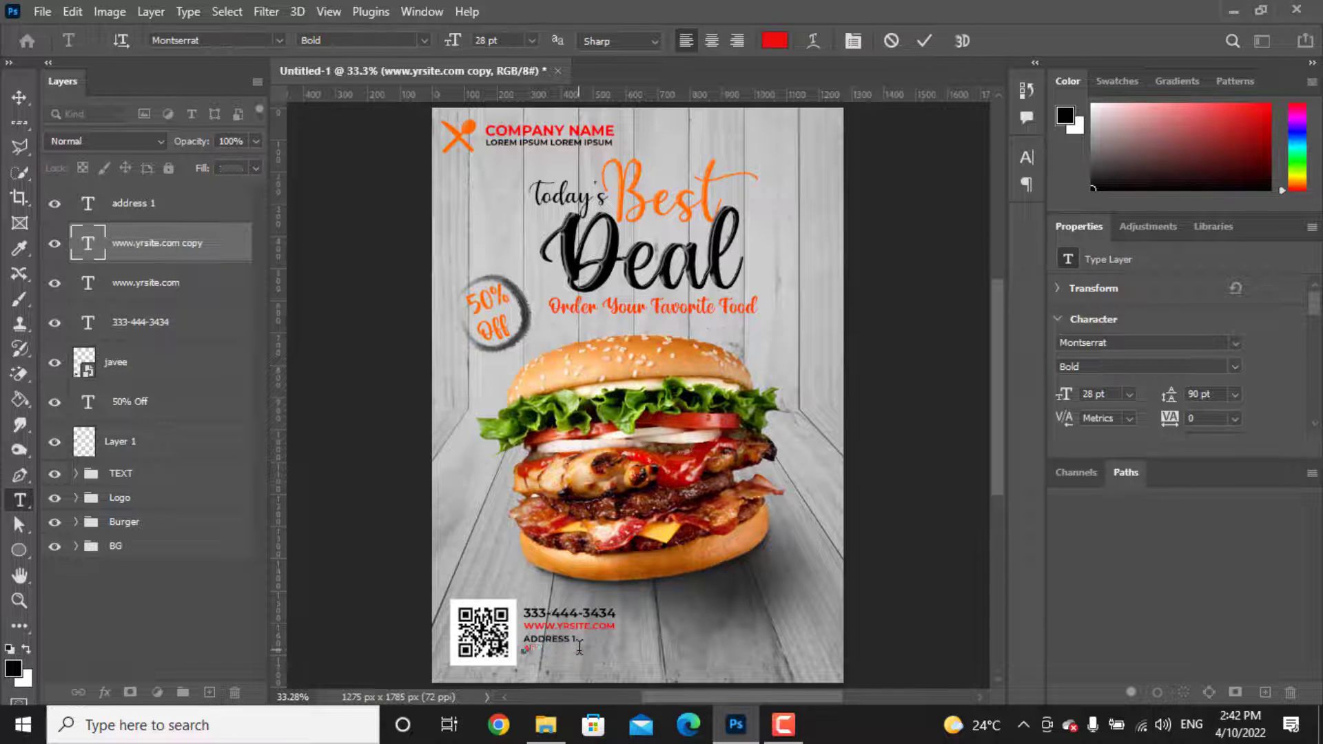
click(926, 43)
Step: Group the QR code and contact detail layers as BRcodeAddress
click(127, 363)
shift+click(130, 200)
key(ctrl+g)
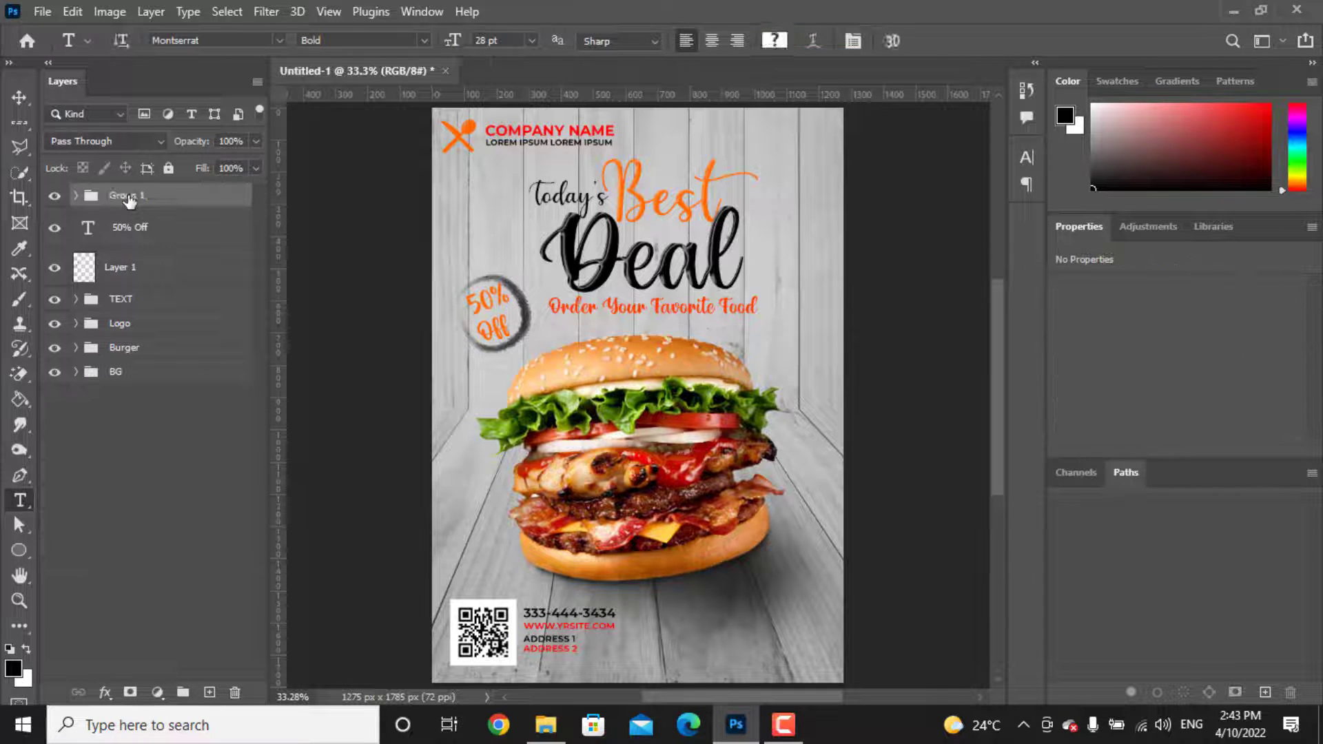
double_click(127, 196)
text(BRcodeAddress)
key(Return)
Step: Group the 50% Off text and its ring layer as Discount
click(131, 228)
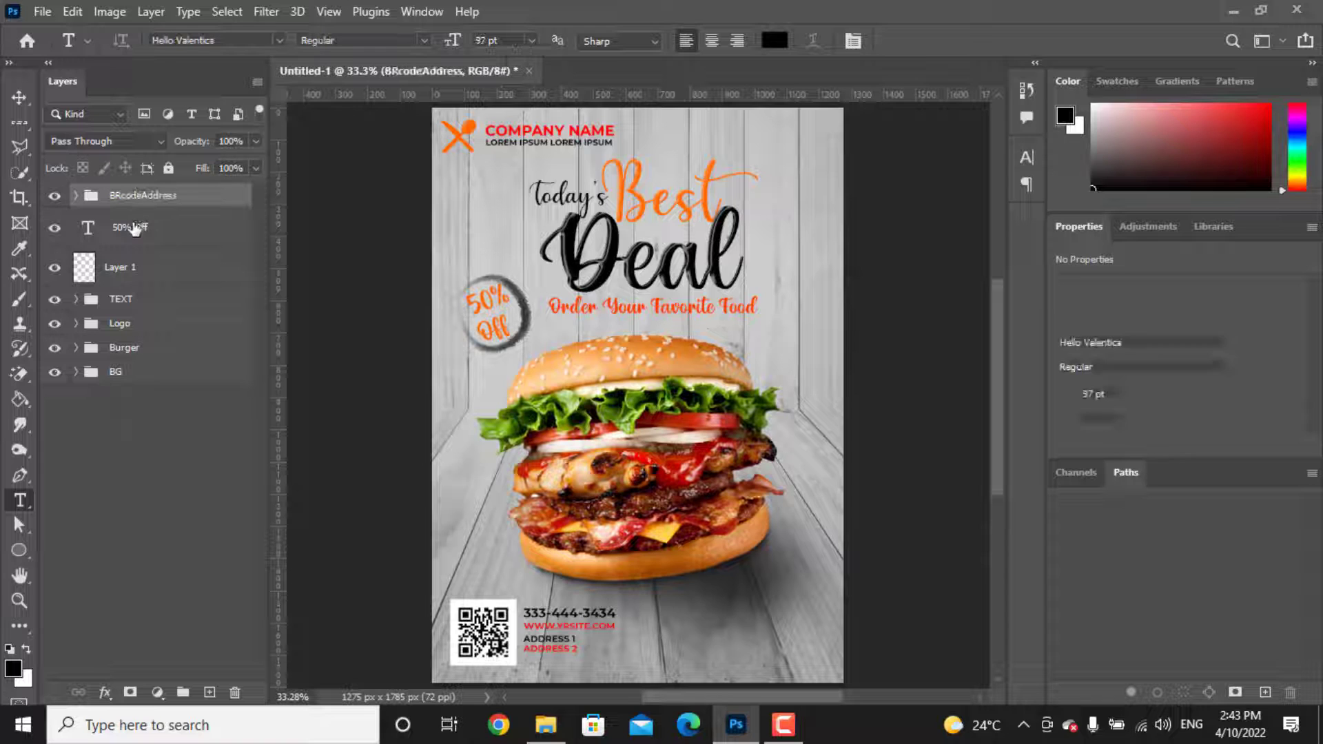
shift+click(133, 268)
key(ctrl+g)
double_click(124, 219)
text(Discount)
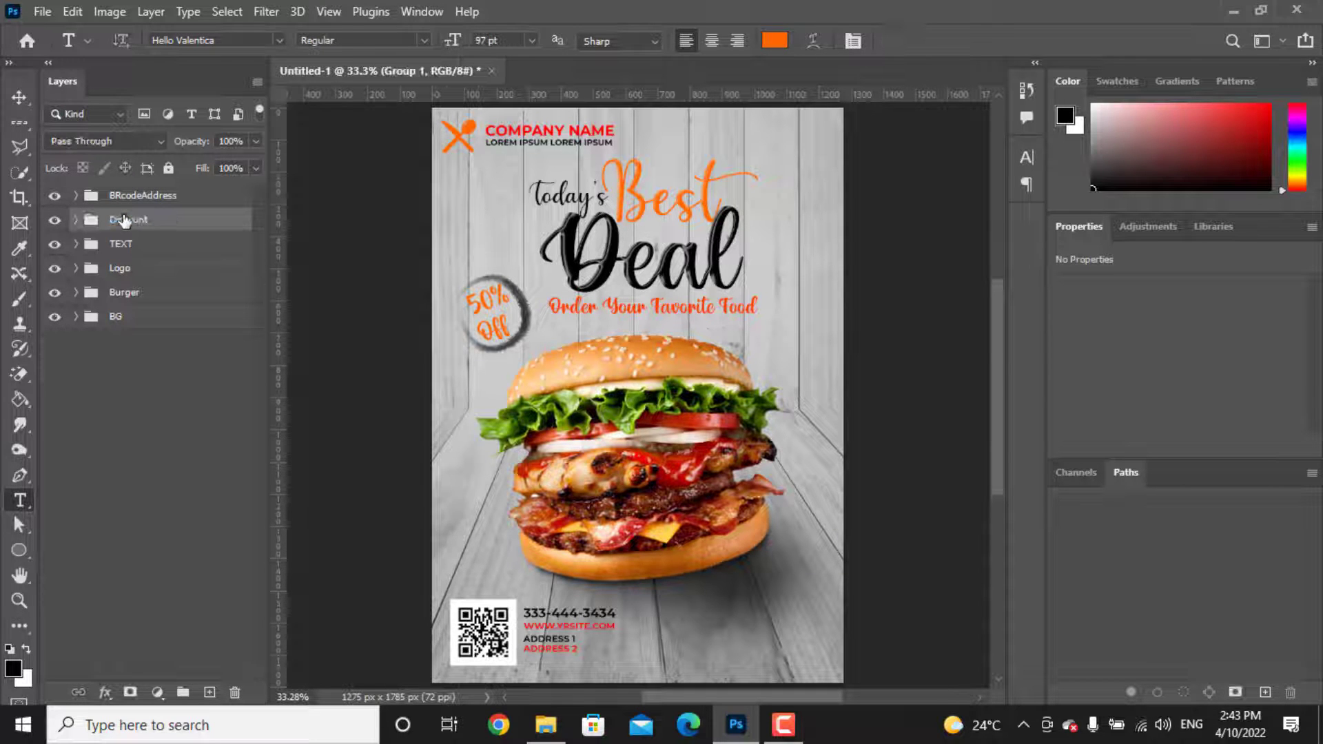
key(Return)
click(24, 474)
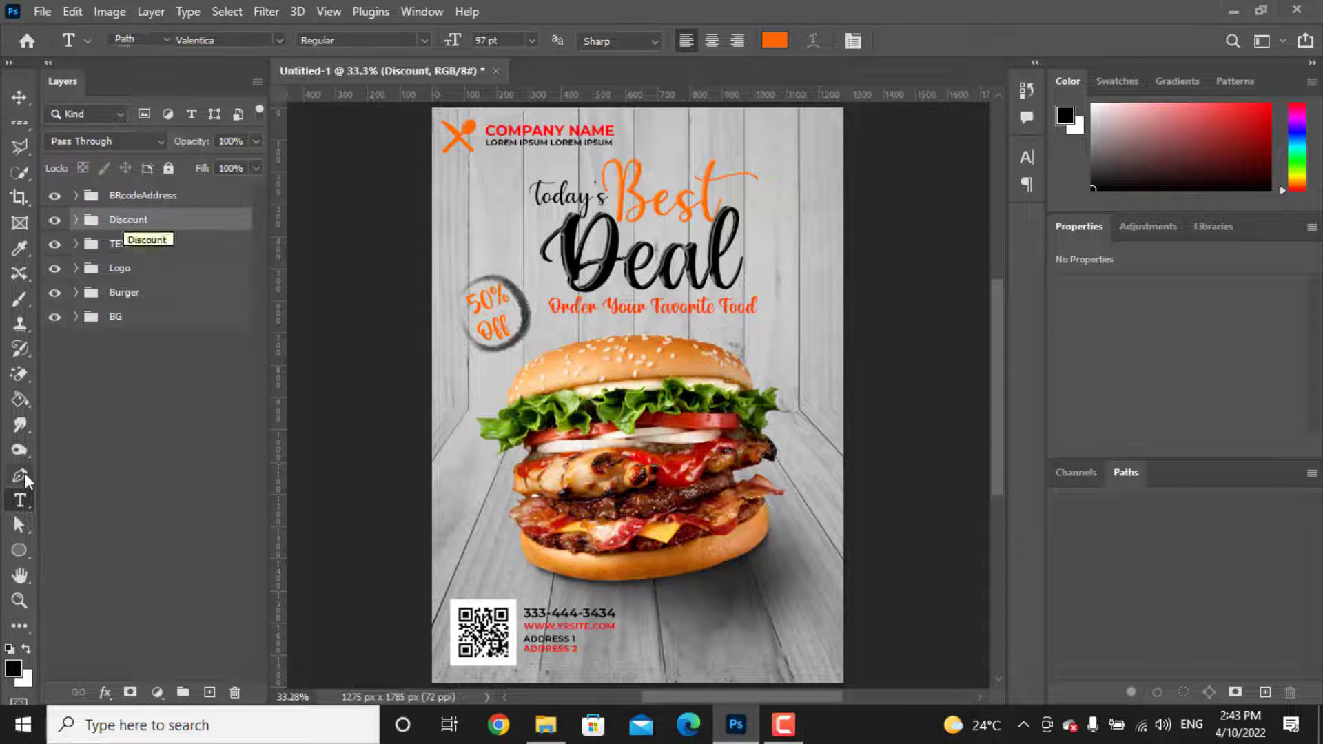
Step: Draw a closed triangle path over the poster's bottom-right corner and make it a shape
click(884, 581)
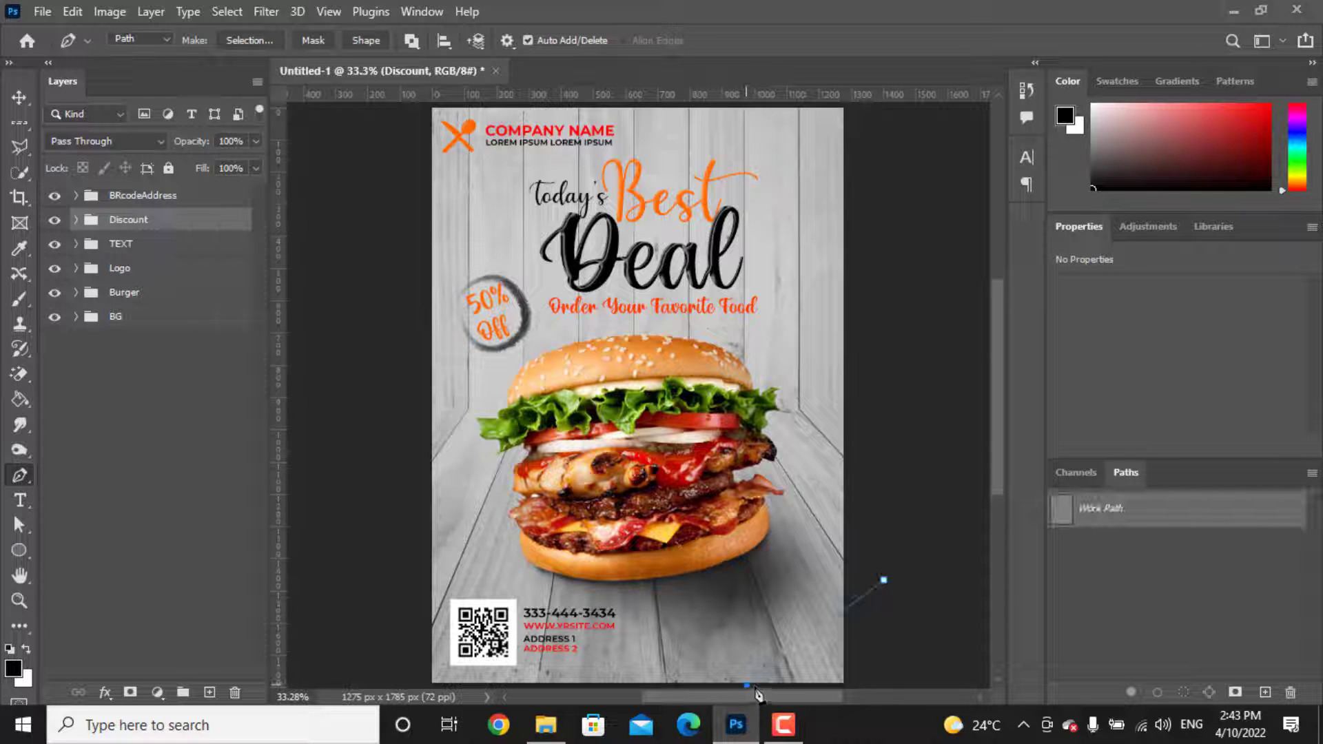
click(881, 685)
click(885, 582)
click(366, 40)
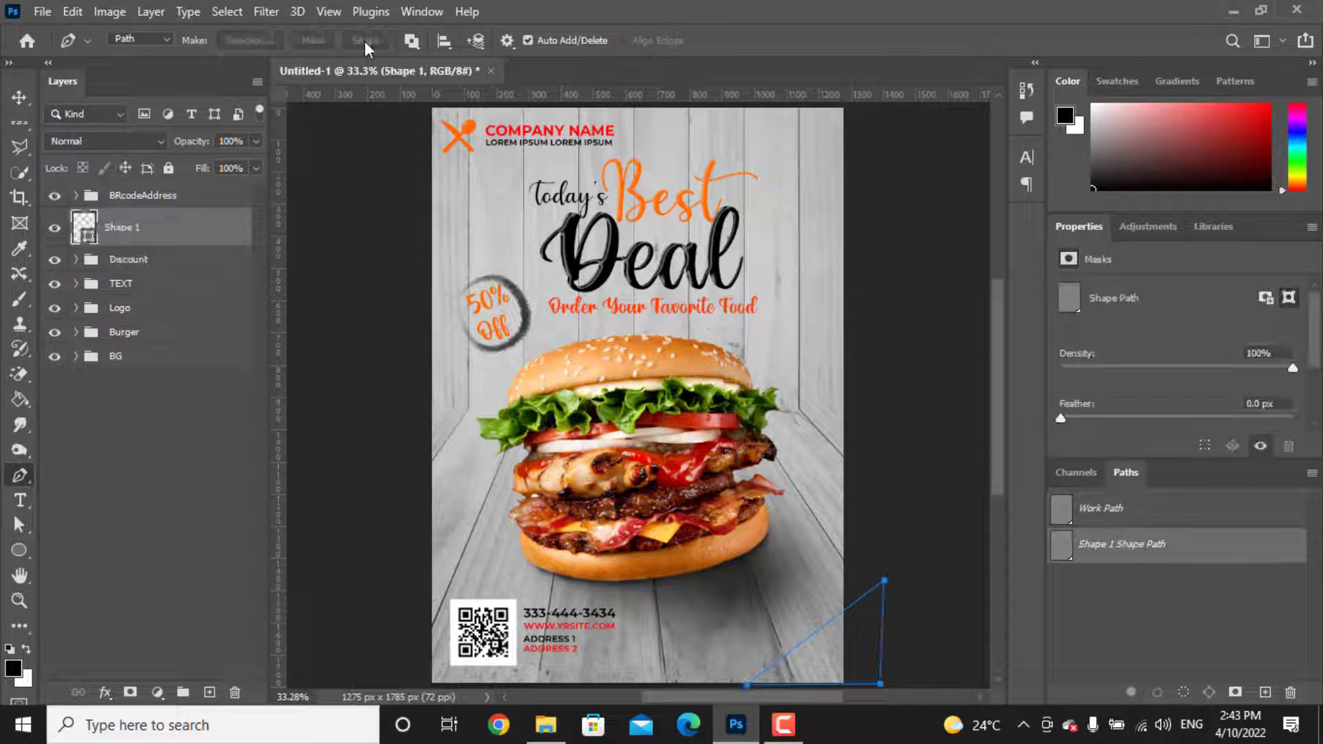
Step: Give the triangle shape a red fill and a 0 px stroke
click(1272, 105)
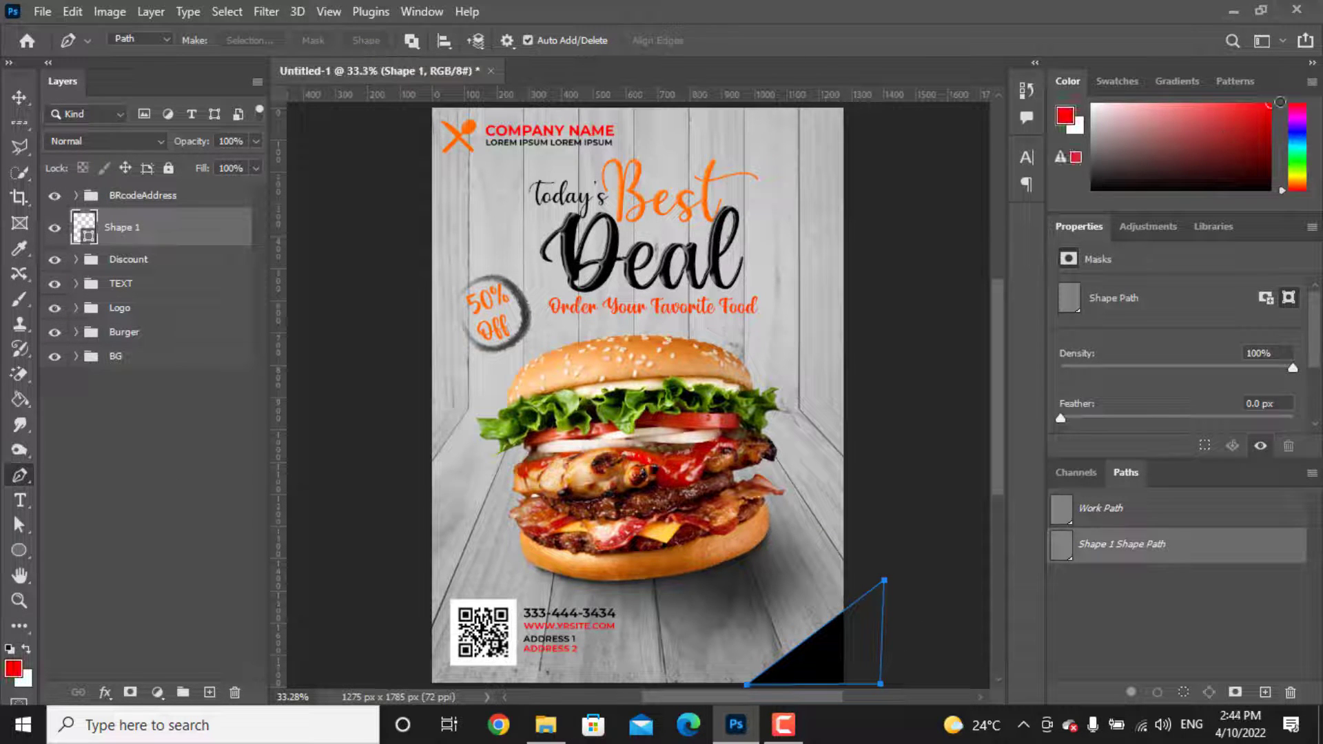
click(19, 550)
click(216, 40)
click(96, 144)
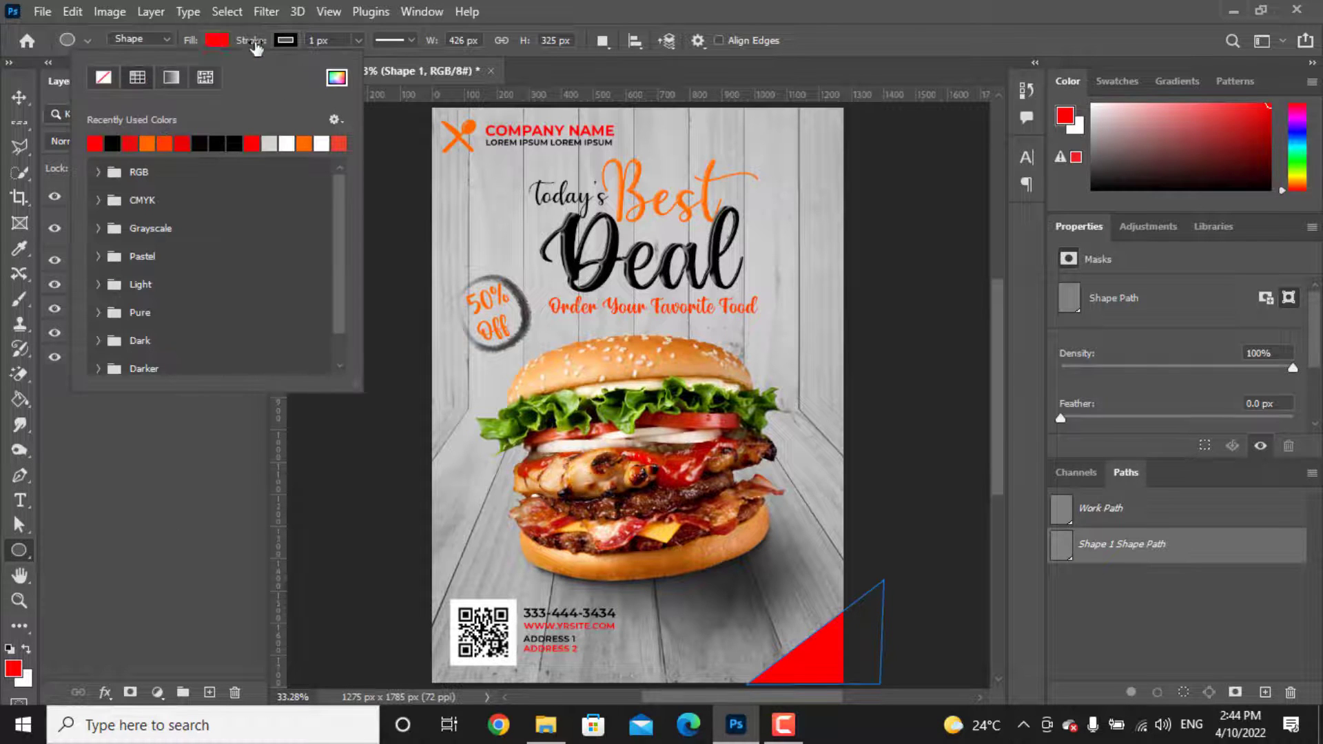
drag(256, 47, 135, 394)
click(21, 509)
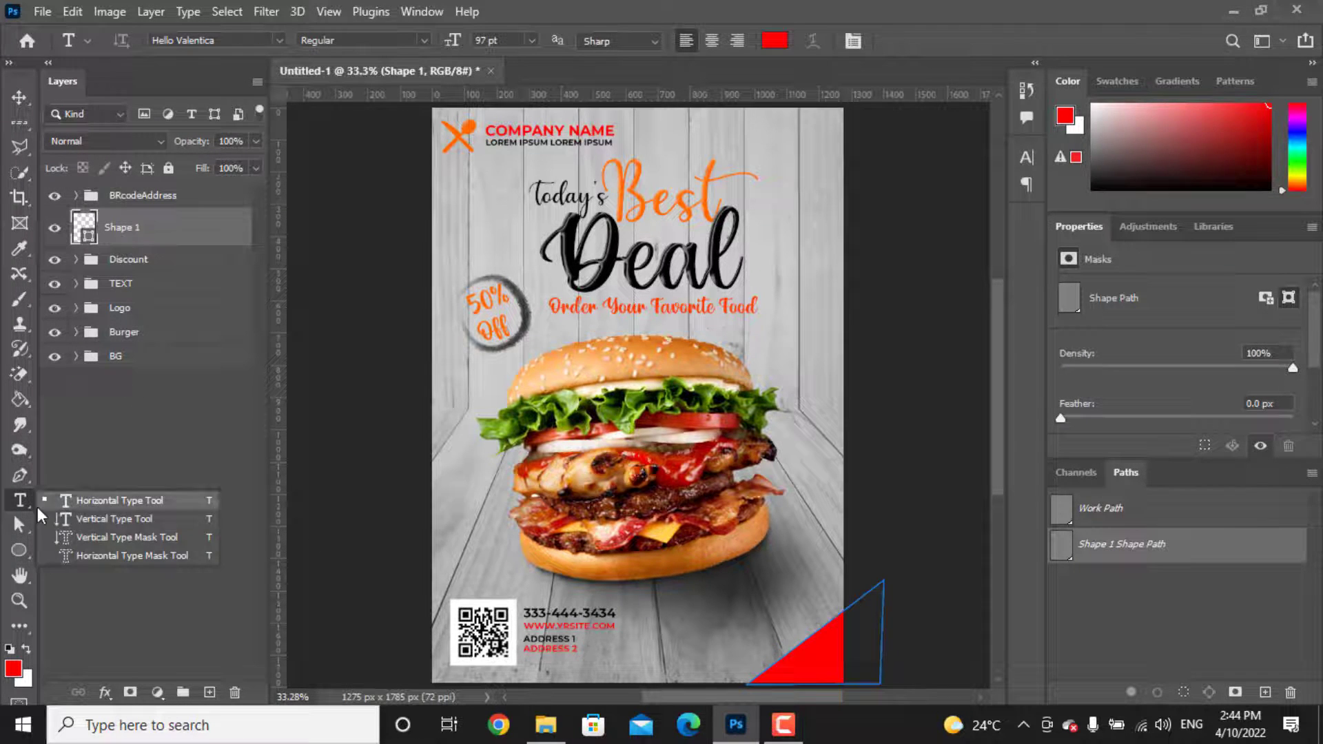
Step: Type 'order now' over the red corner triangle and color the text white
click(728, 631)
text(order now)
key(ctrl+a)
click(1093, 105)
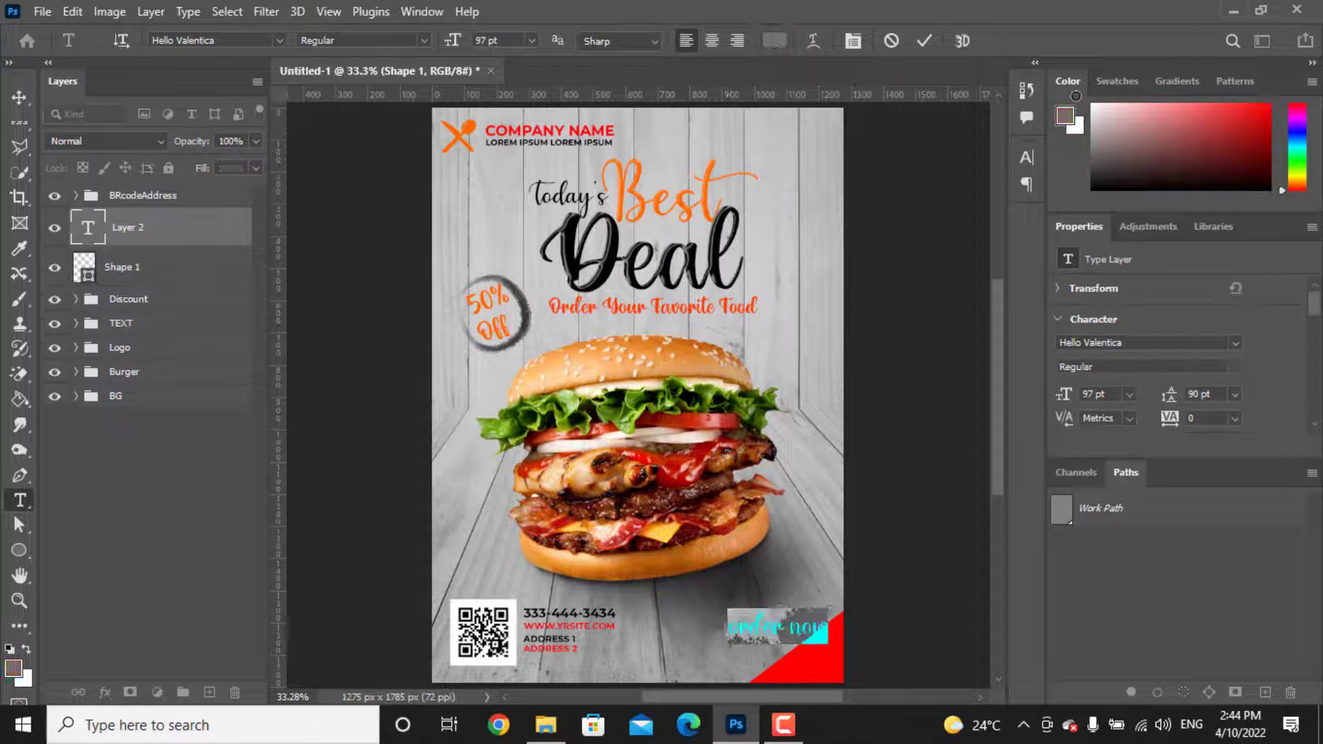